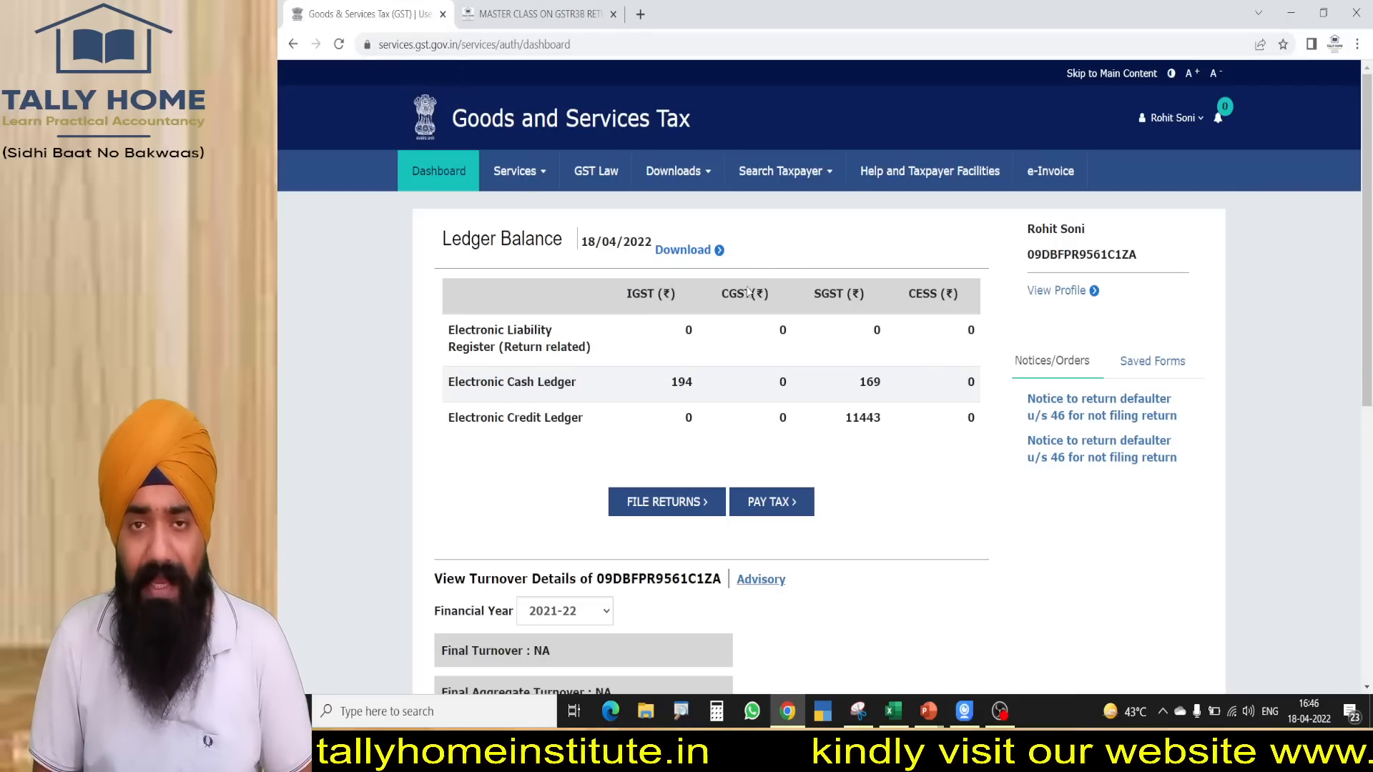
- Review the electronic cash and credit ledger balances on the GST dashboard
scroll(567, 429, "down", 1)
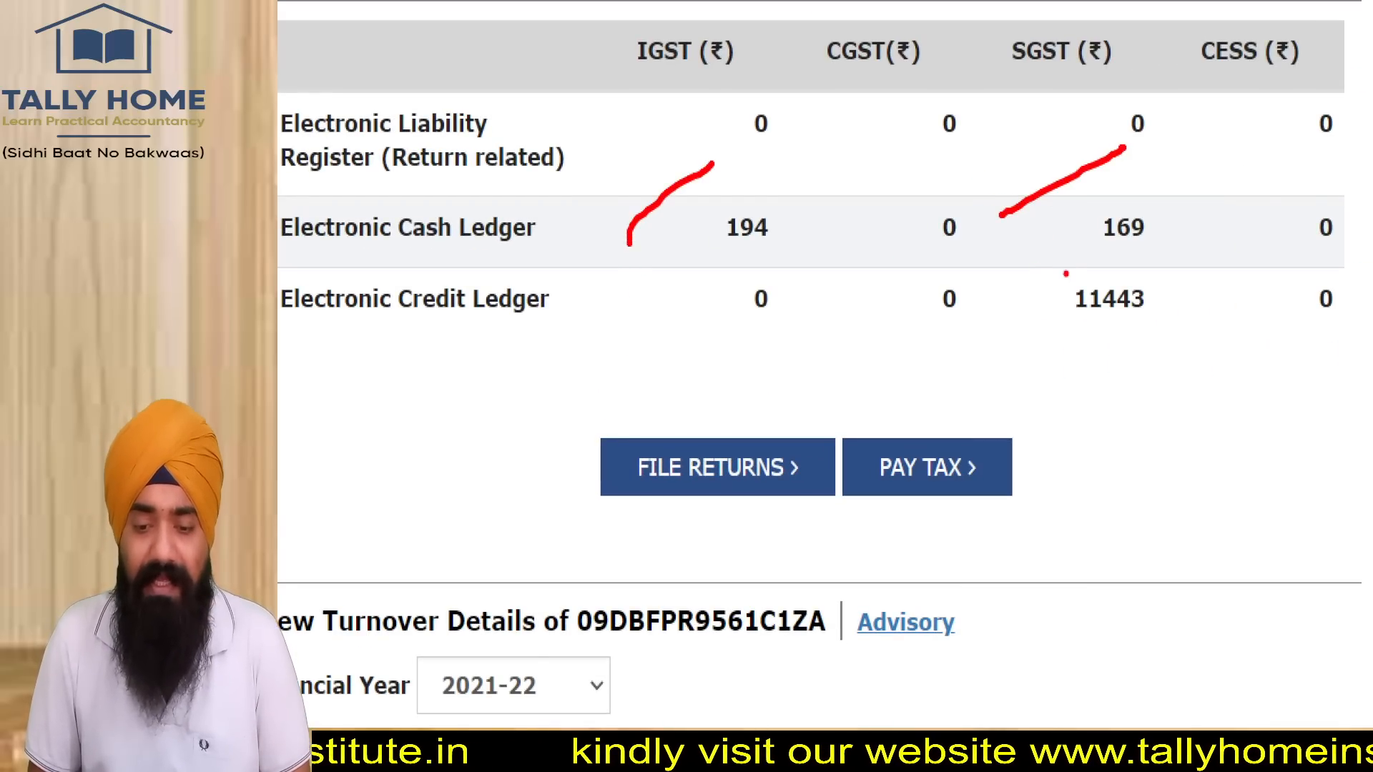
left_click_drag(1050, 268, 1062, 280)
left_click_drag(1063, 79, 1105, 215)
left_click_drag(1002, 204, 1181, 173)
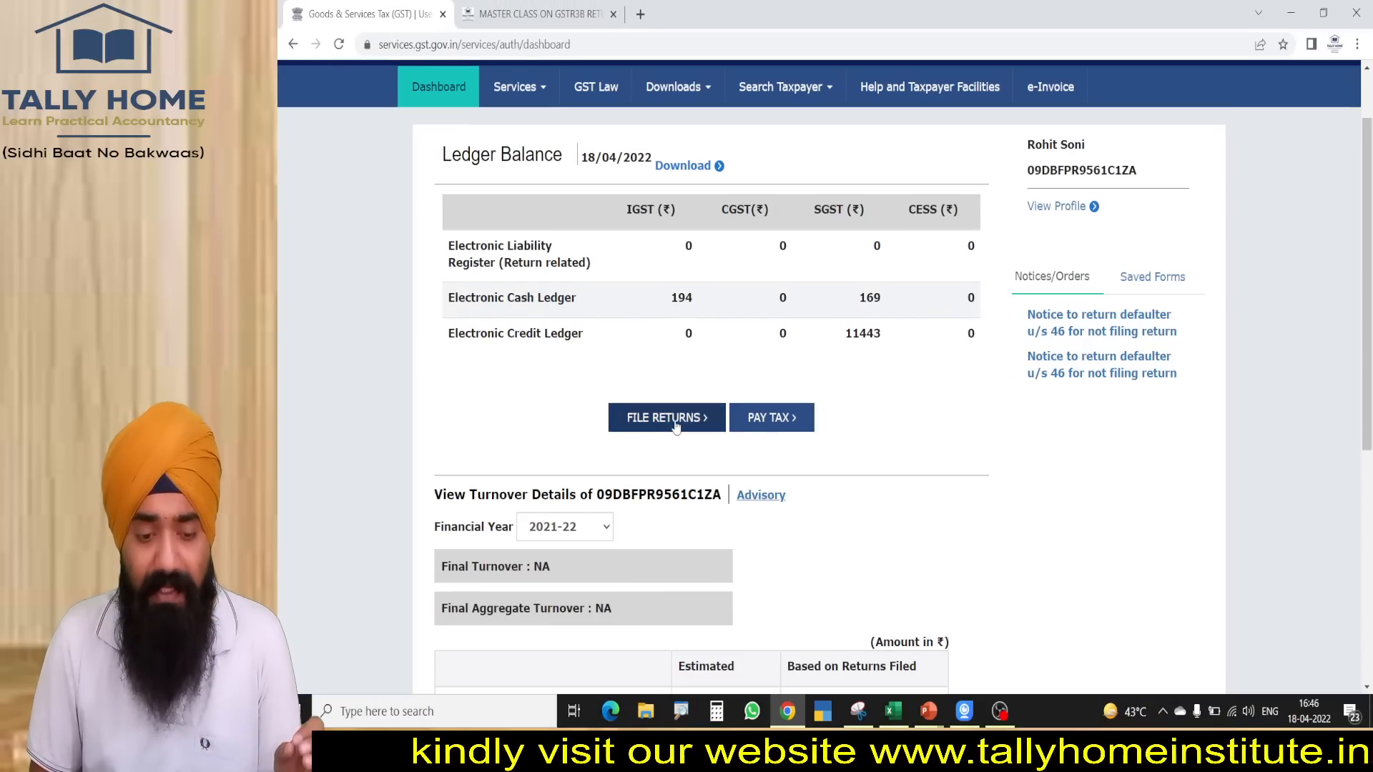
- Open the return filing page and search for the March returns of financial year 2021-22, Quarter 4 (Jan - Mar)
left_click(734, 477)
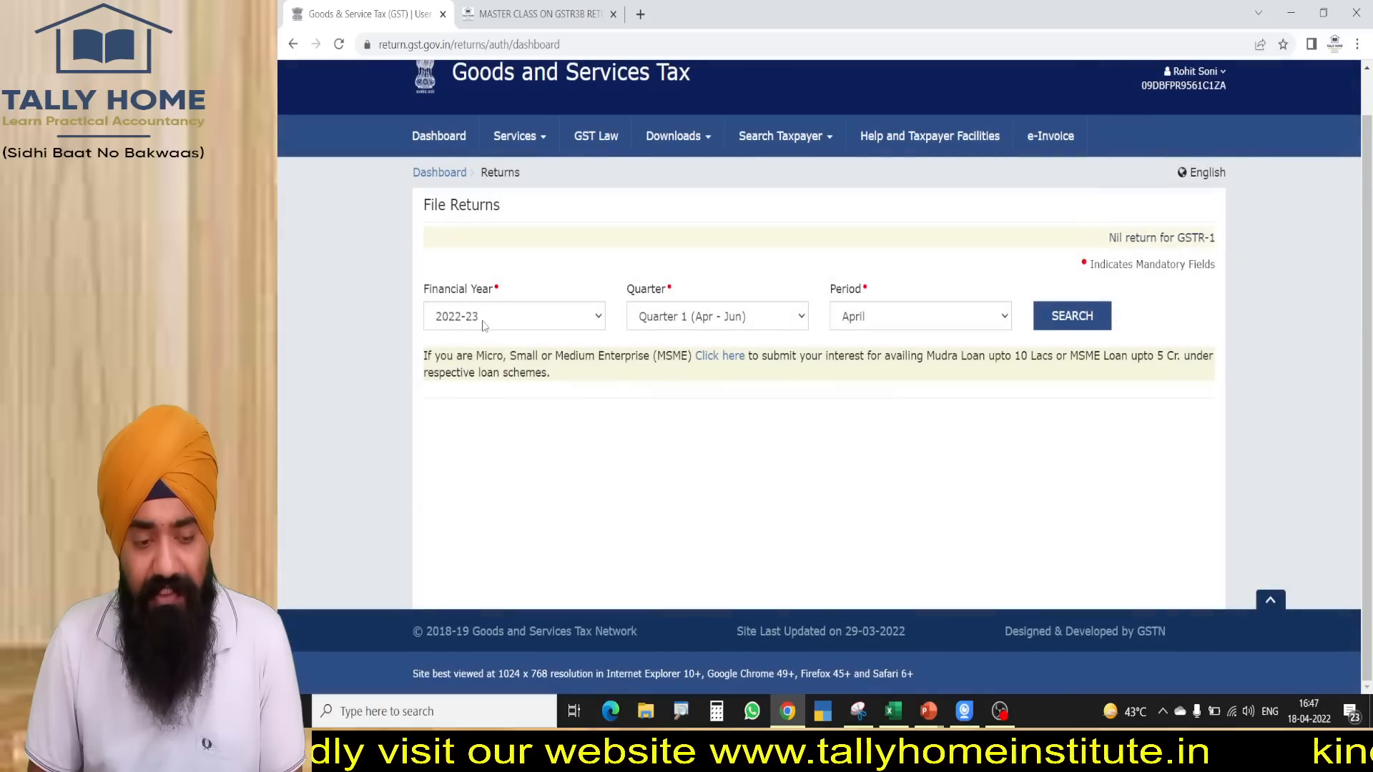
left_click(501, 318)
left_click(464, 355)
left_click(1072, 315)
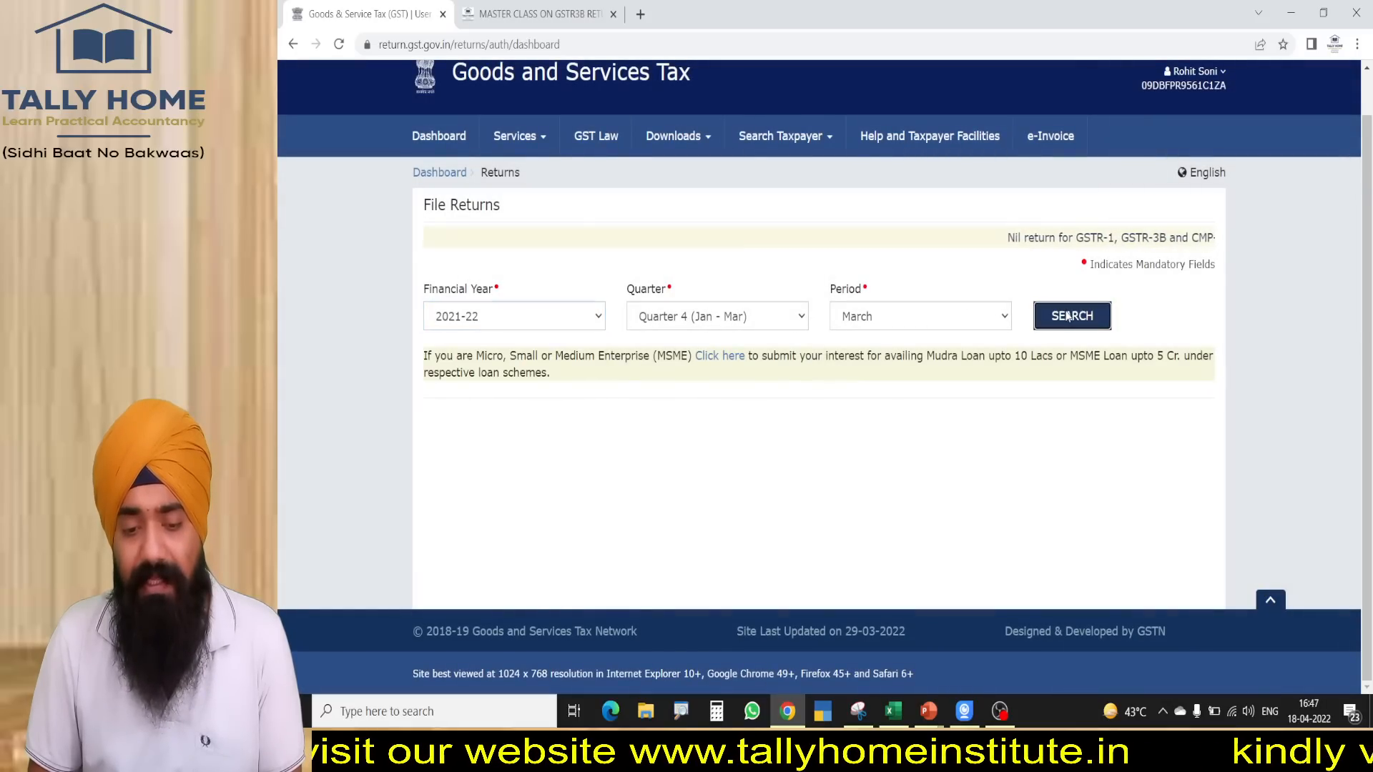
- Start preparing the monthly GSTR-3B return online and proceed with NO for filing a Nil return
scroll(1371, 191, "down", 5)
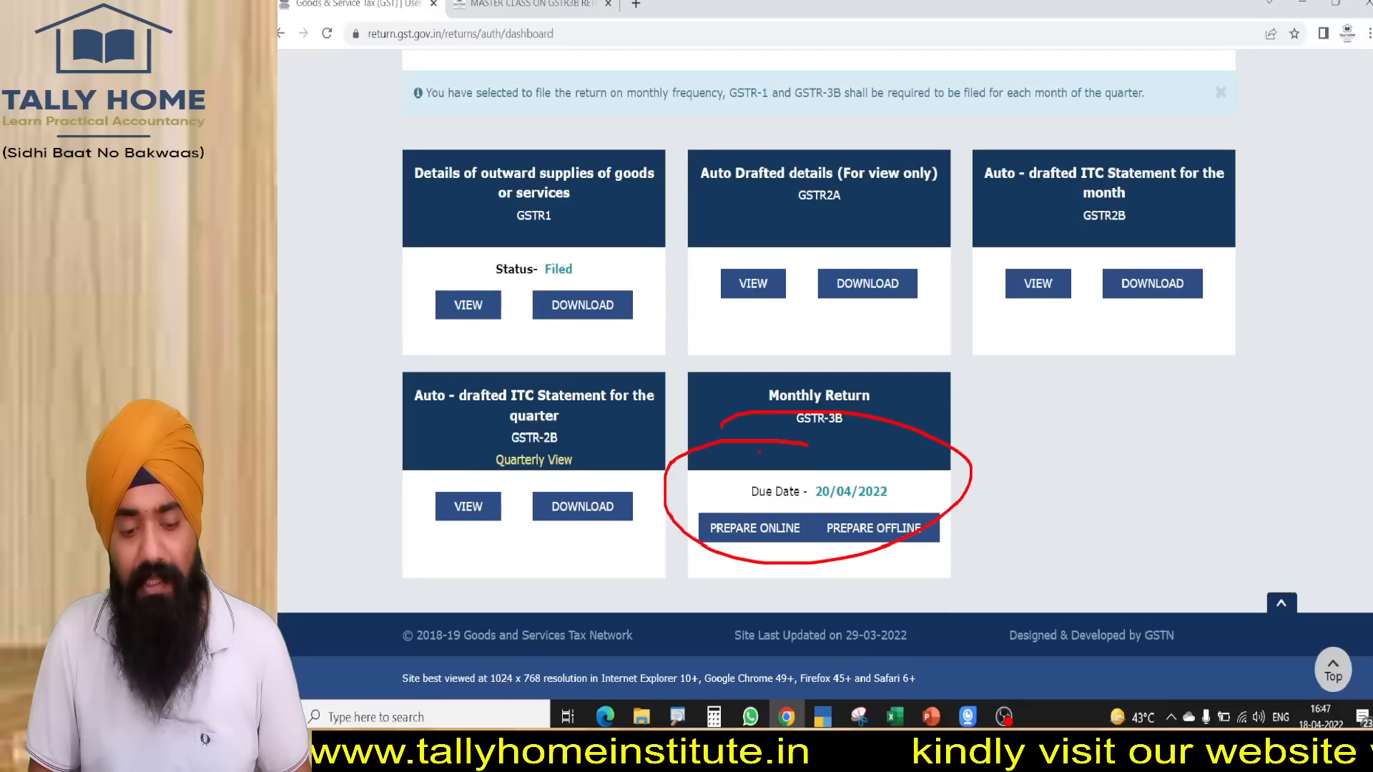
left_click(767, 535)
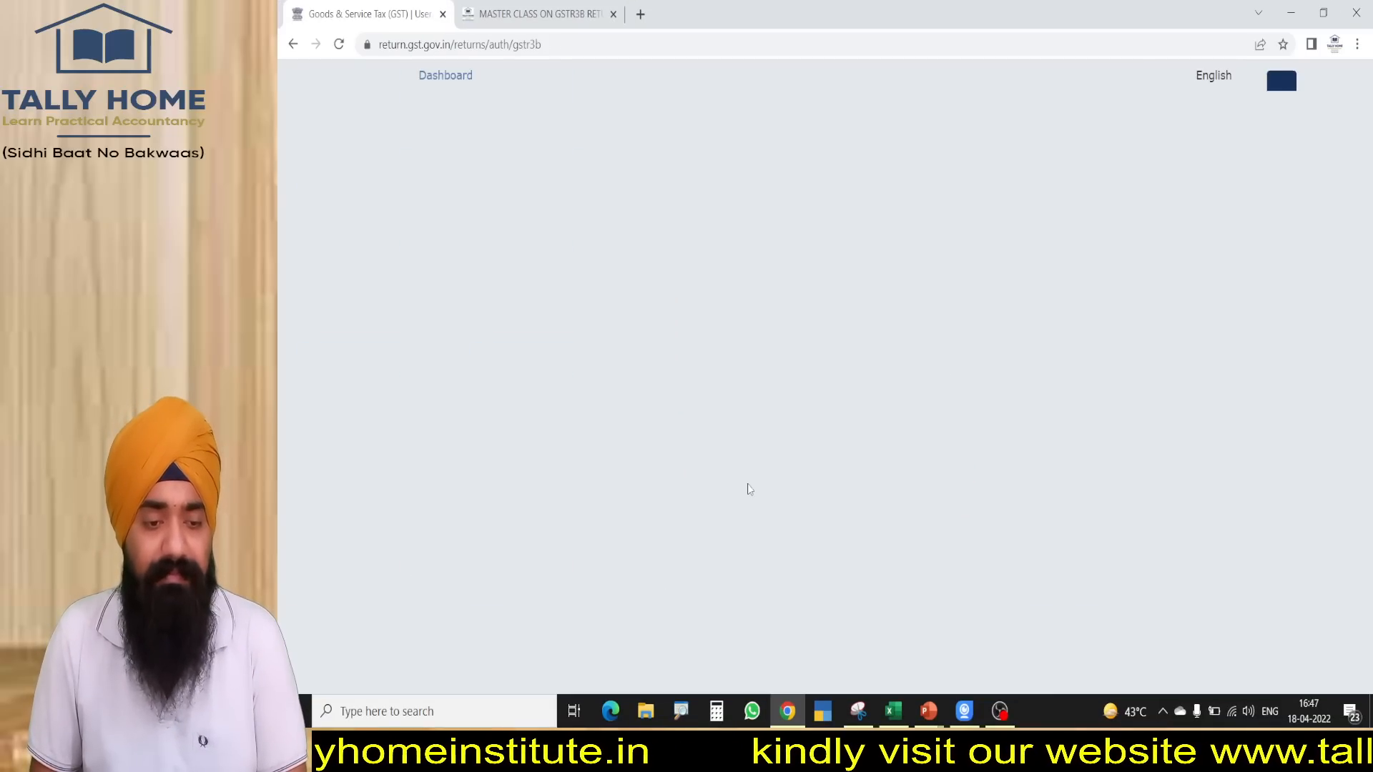
scroll(782, 372, "down", 3)
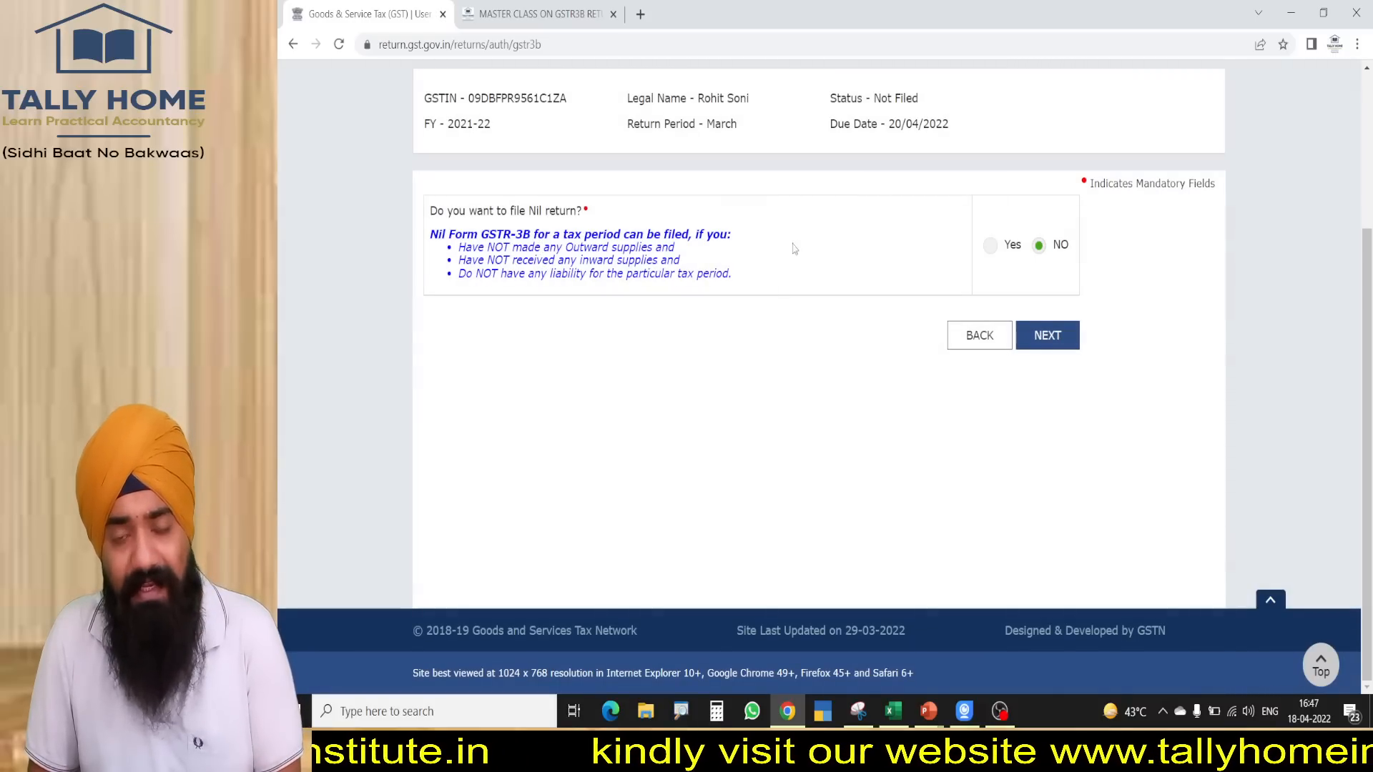
left_click(1063, 337)
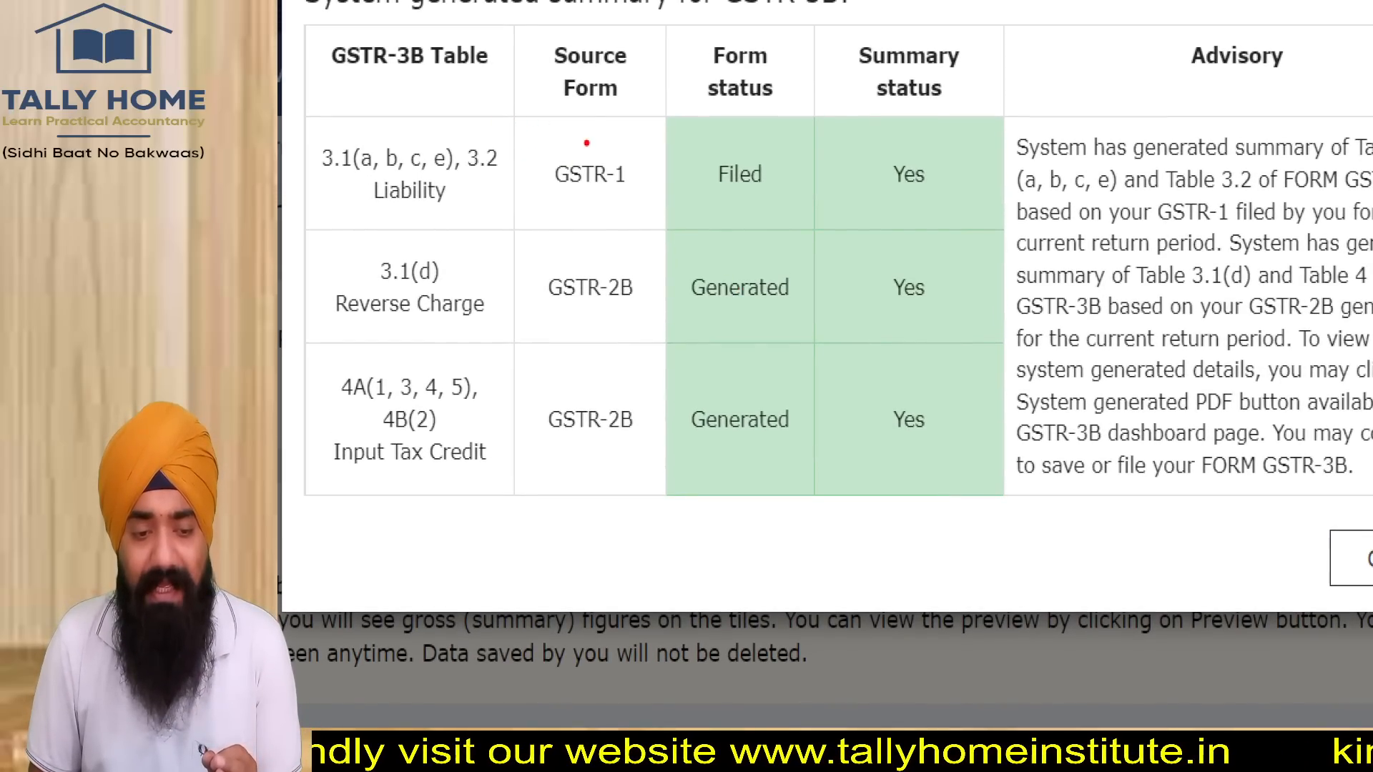
- Examine the source form and summary status of the liability, reverse charge and input tax credit tables, and dismiss the system generated summary
mouse_move(582, 127)
left_mouse_down()
mouse_move(647, 208)
mouse_move(513, 103)
left_mouse_up()
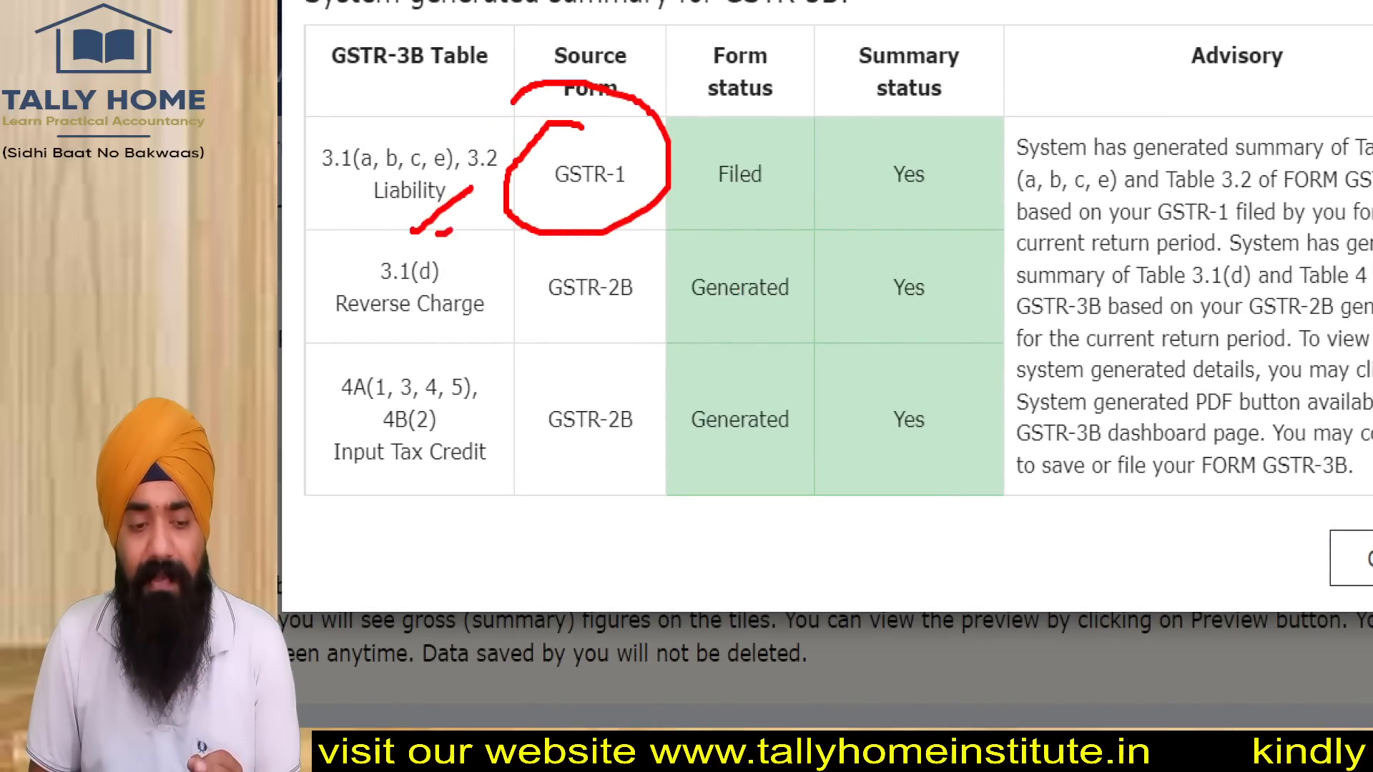
mouse_move(902, 130)
left_mouse_down()
mouse_move(973, 151)
mouse_move(867, 128)
left_mouse_up()
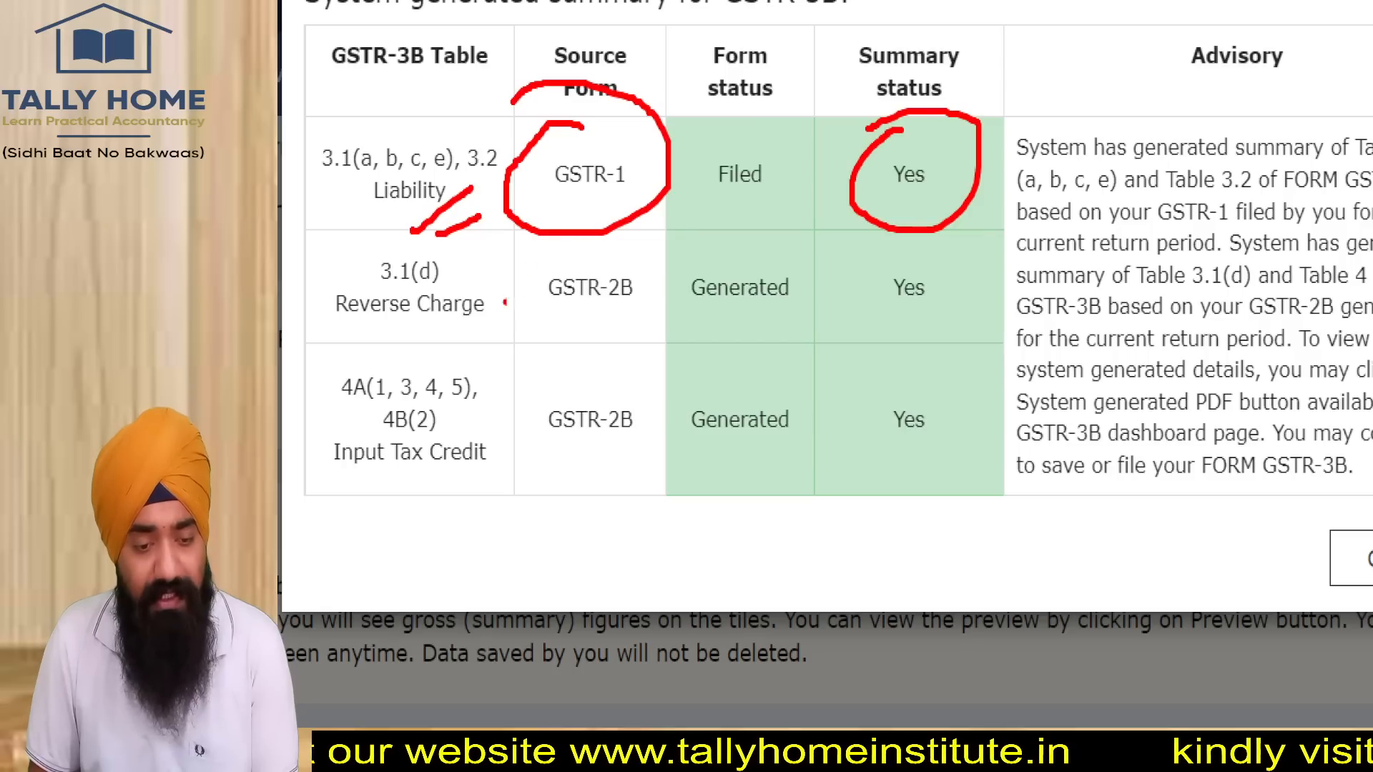
left_click_drag(534, 318, 565, 275)
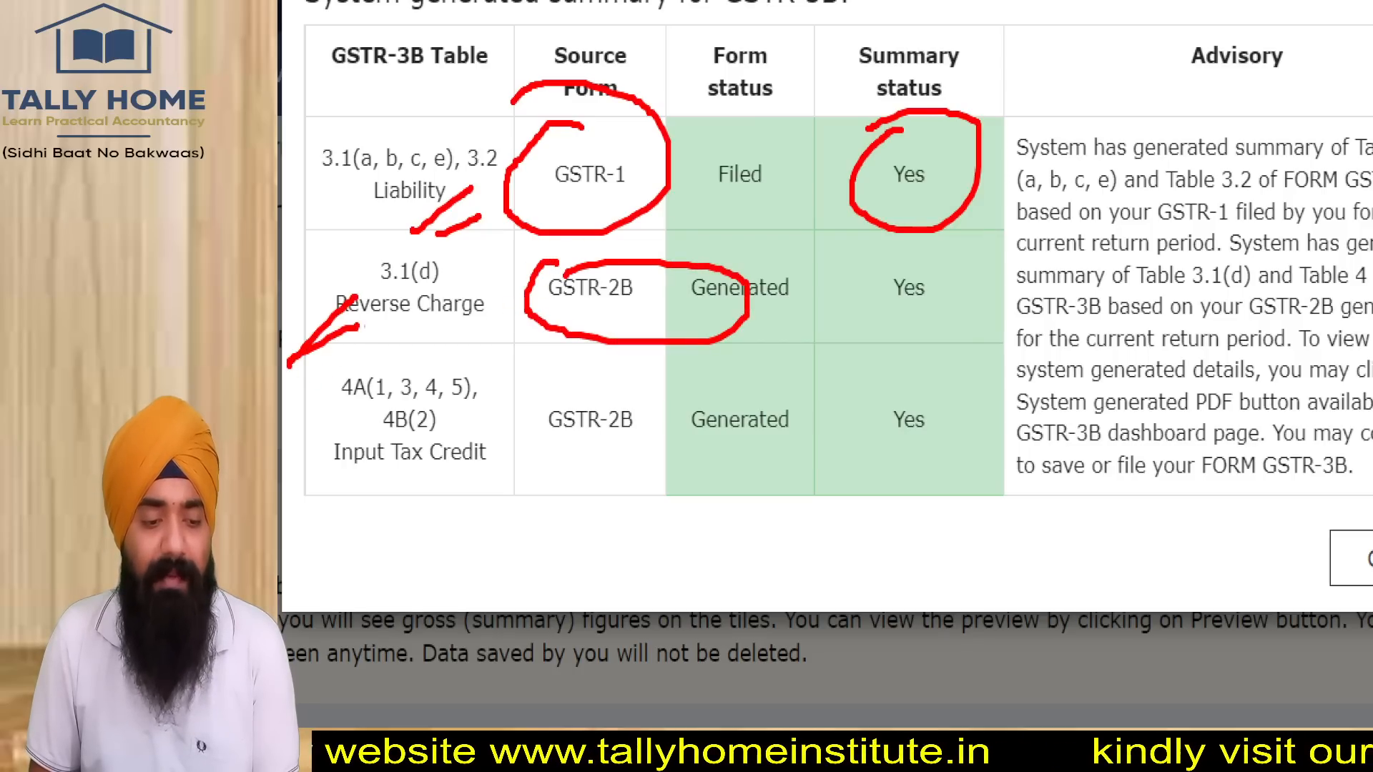
left_click_drag(889, 248, 937, 250)
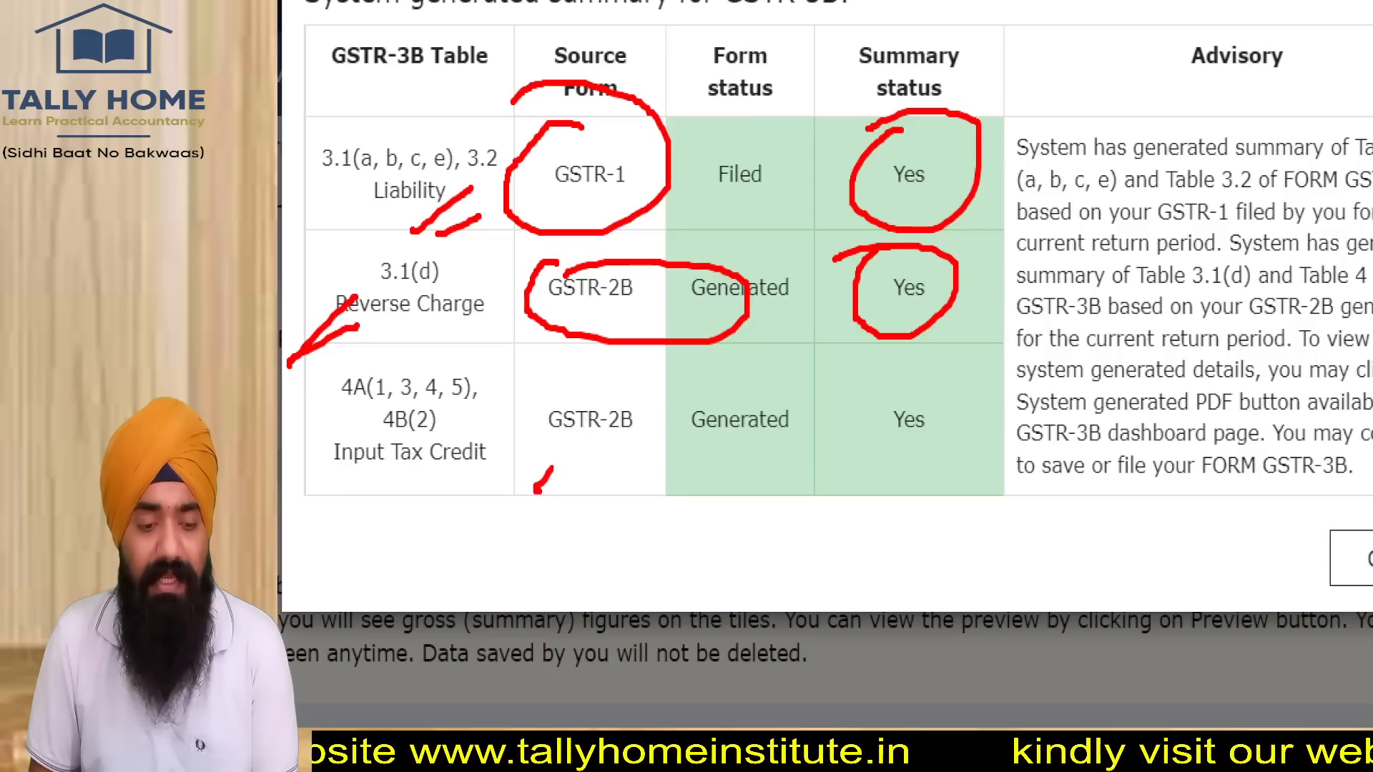
left_click_drag(537, 490, 627, 418)
left_click_drag(549, 525, 676, 474)
left_click_drag(350, 358, 416, 368)
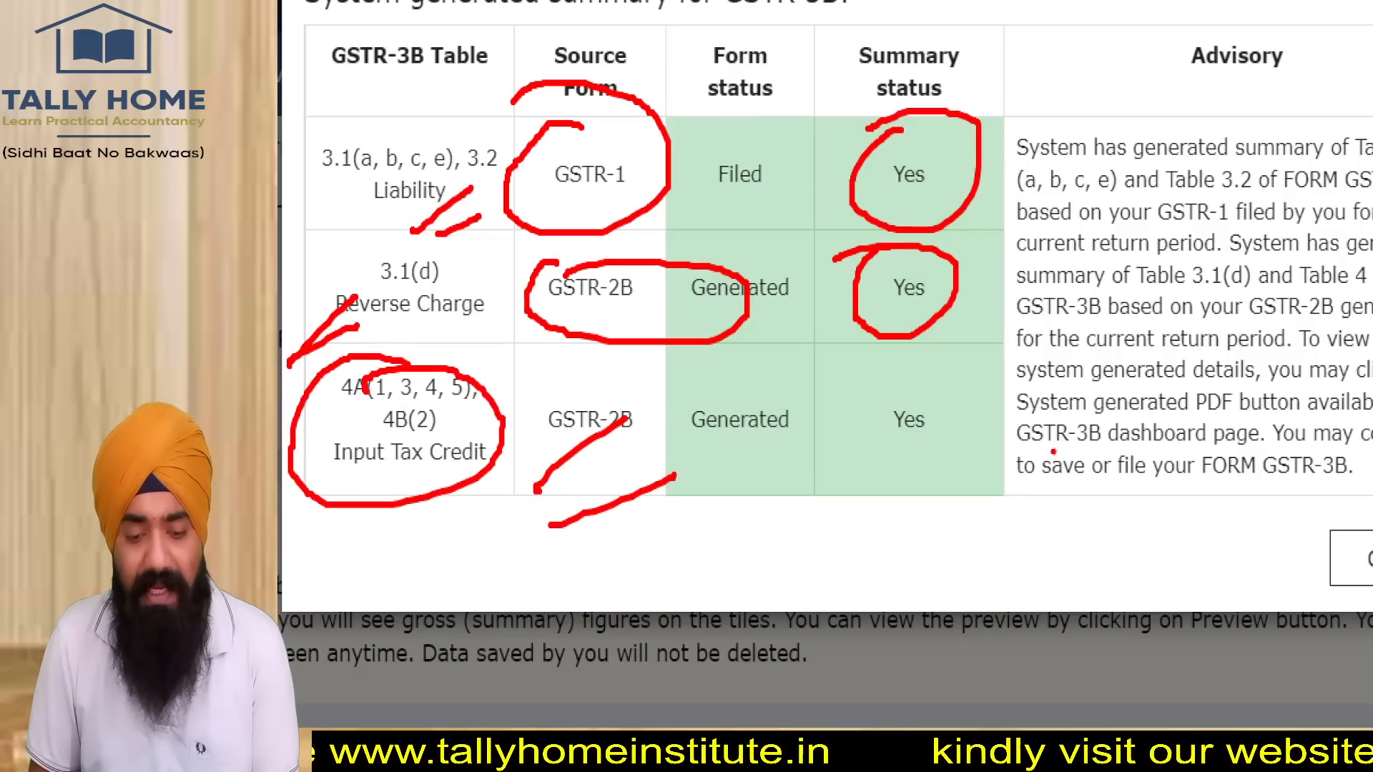
mouse_move(928, 472)
left_mouse_down()
mouse_move(1038, 370)
mouse_move(1054, 391)
left_mouse_up()
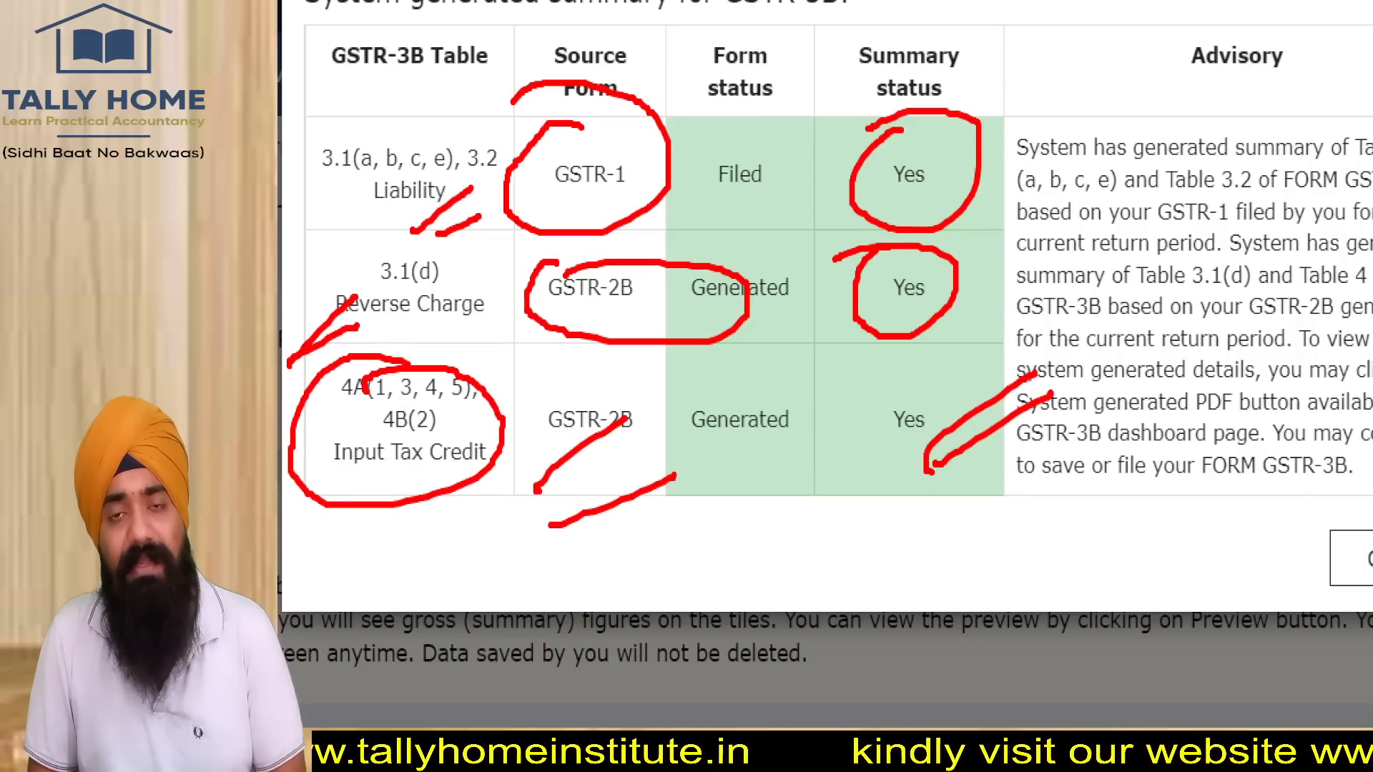
key("Escape")
left_click(1072, 429)
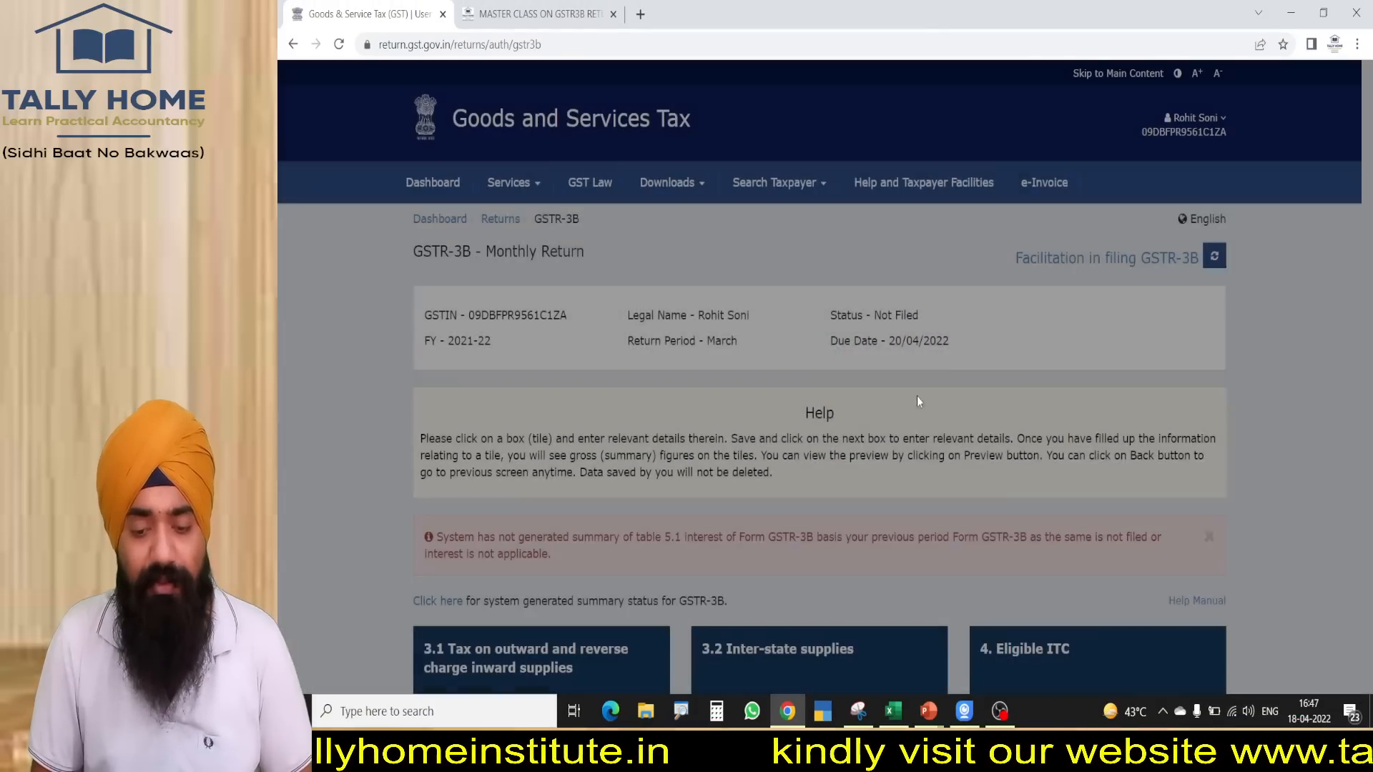
- Examine the tax amounts under 3.1 outward and reverse charge supplies and under 4 Eligible ITC
scroll(912, 393, "down", 7)
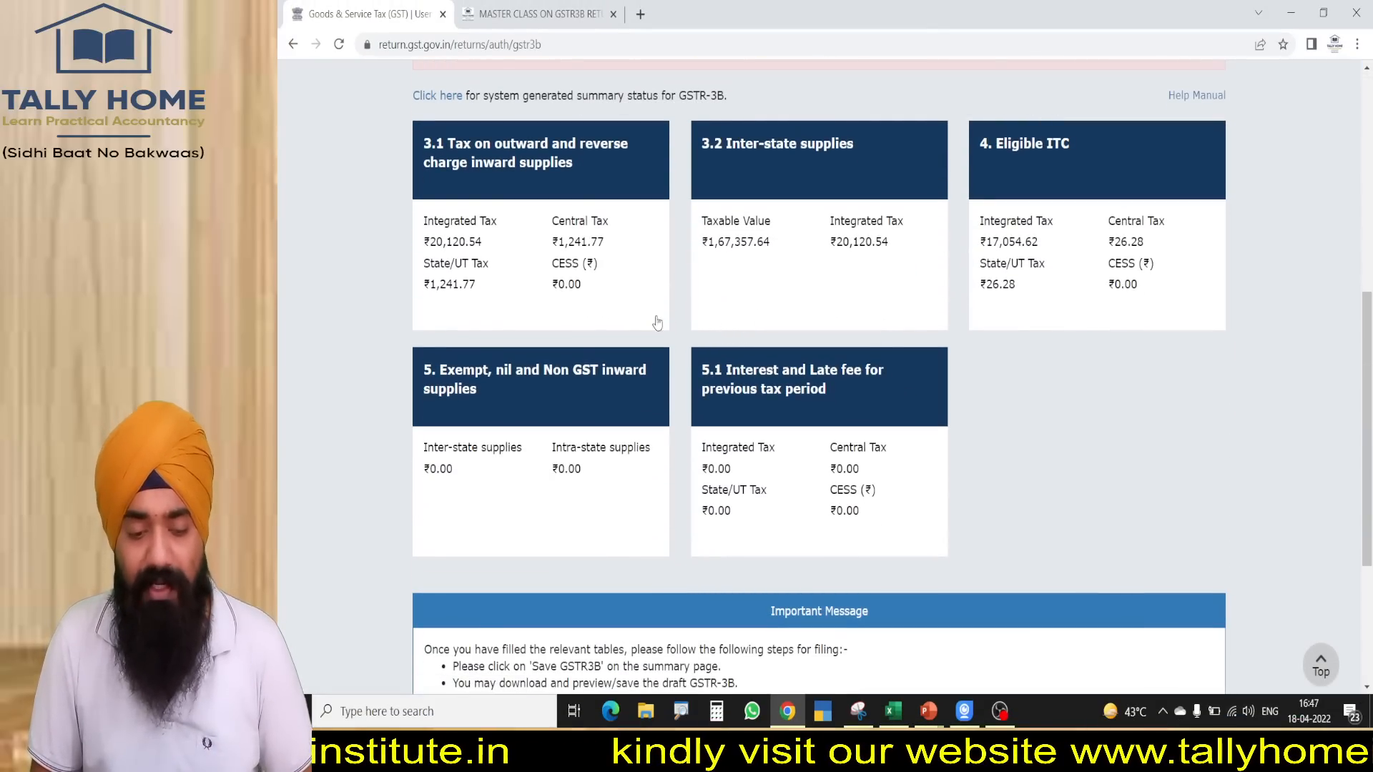
key("ctrl+1")
left_click(479, 281)
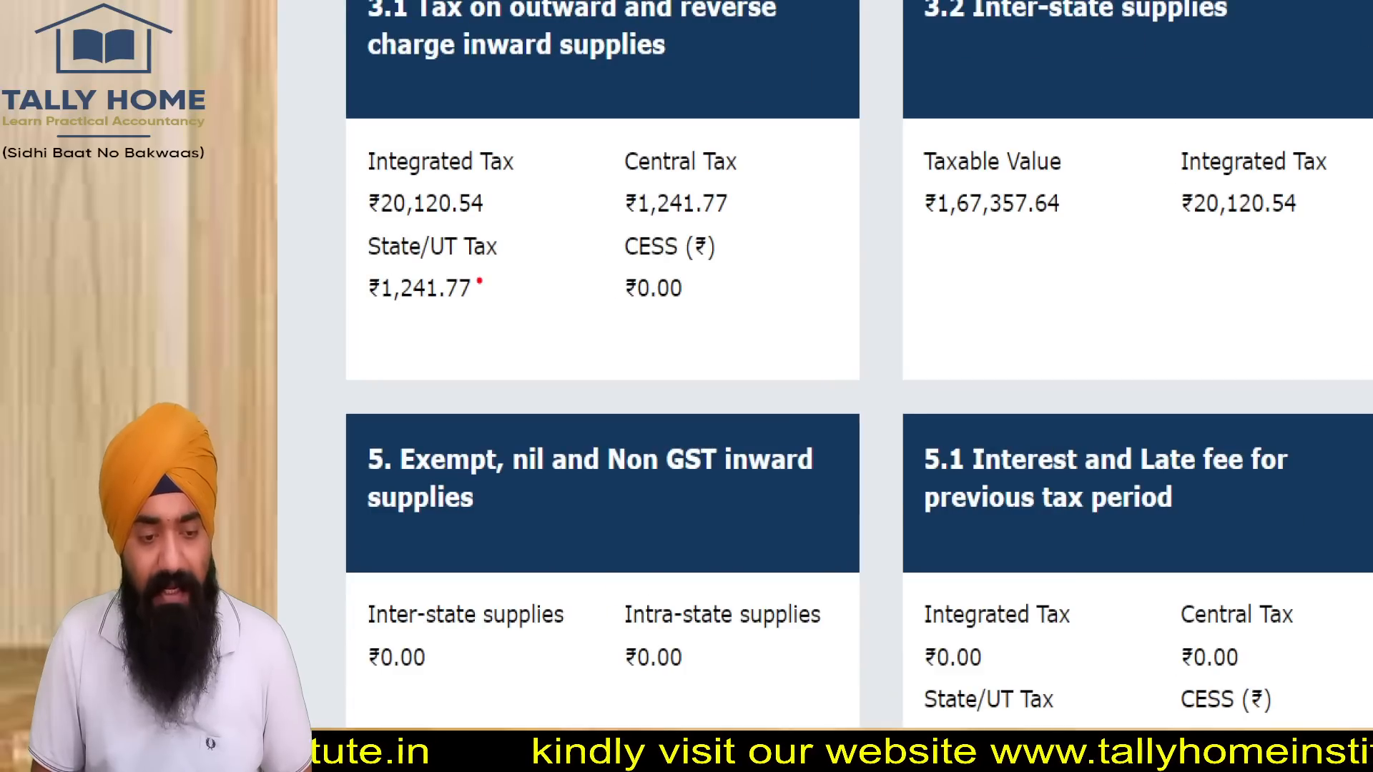
mouse_move(479, 121)
left_mouse_down()
mouse_move(277, 163)
mouse_move(389, 88)
left_mouse_up()
key("Escape")
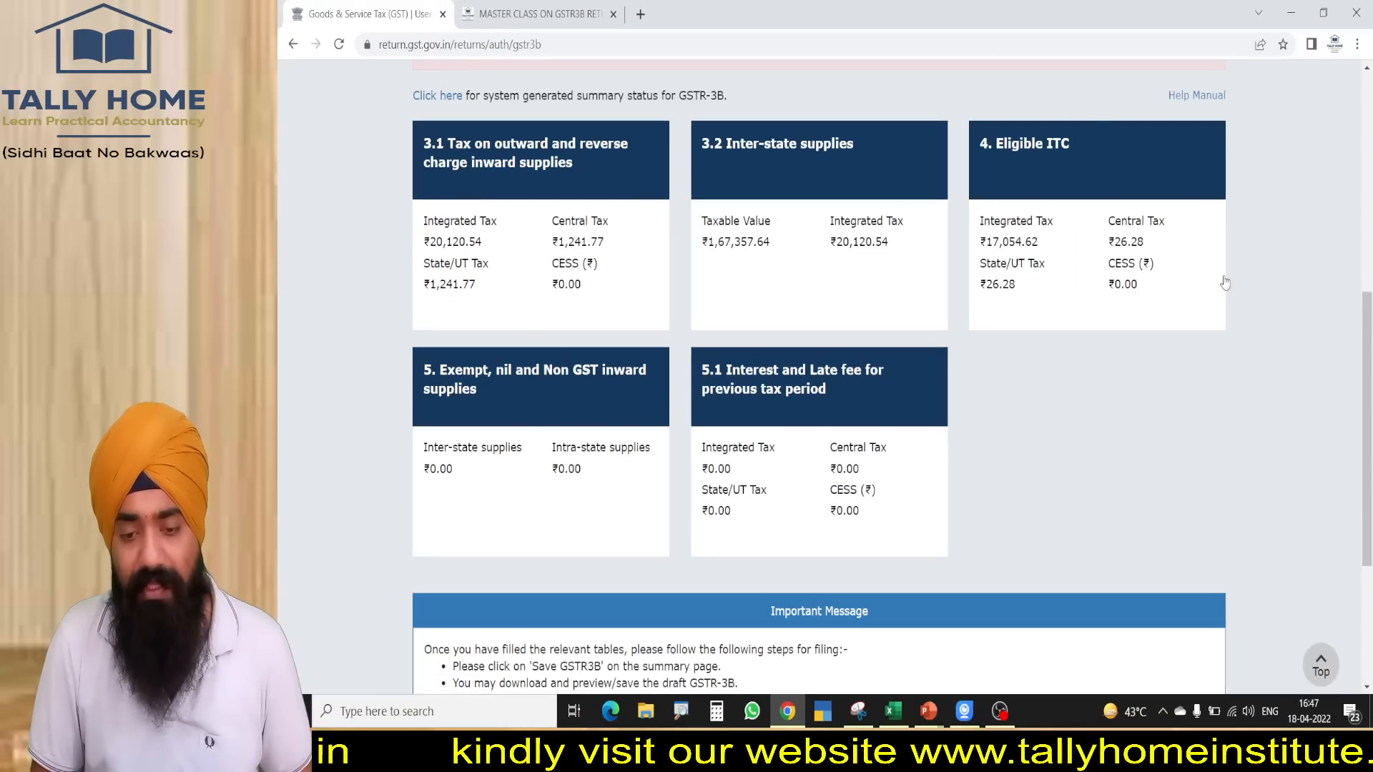
key("ctrl+1")
mouse_move(1115, 185)
left_mouse_down()
mouse_move(1150, 187)
mouse_move(1117, 183)
left_mouse_up()
key("Escape")
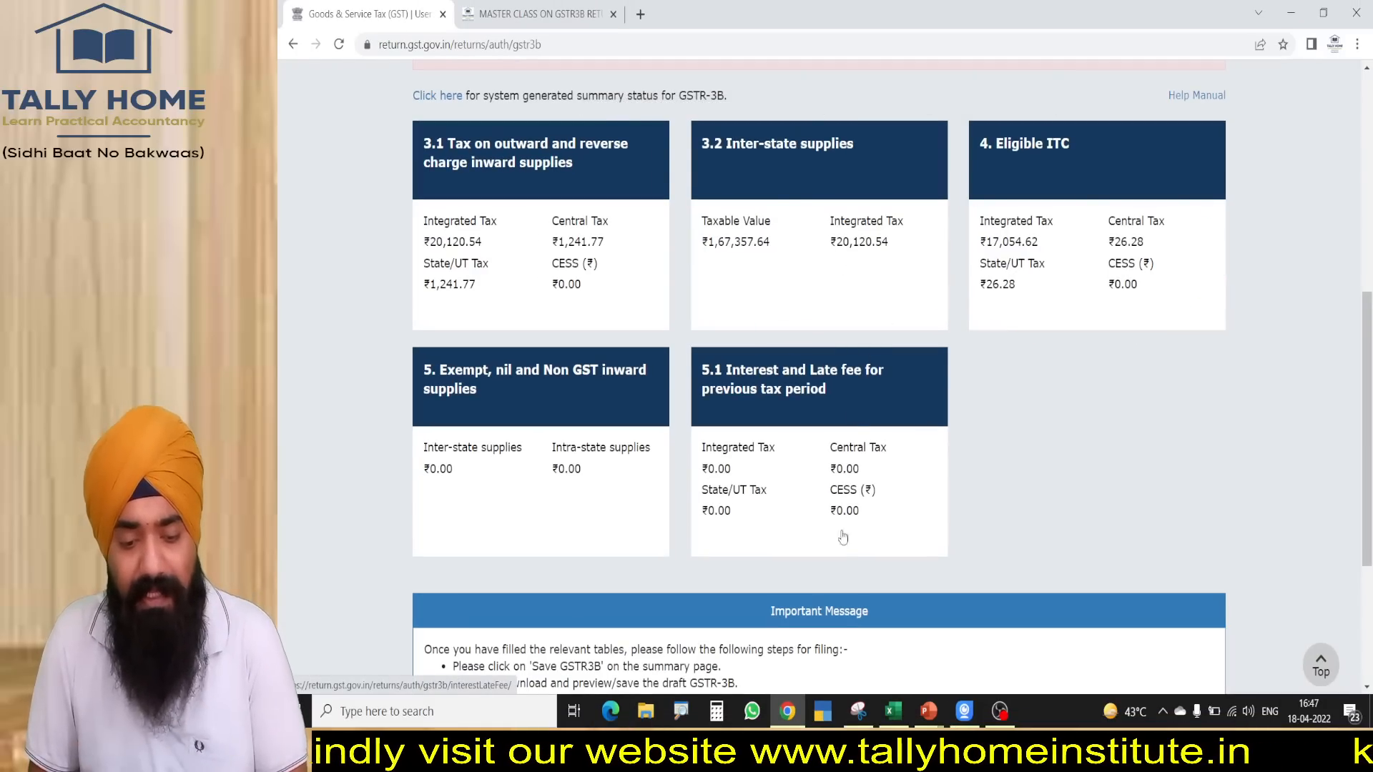
- Add the 3.1 tax amounts 20120, 1241 and 1241 in Calculator, and minimize it
left_click(717, 713)
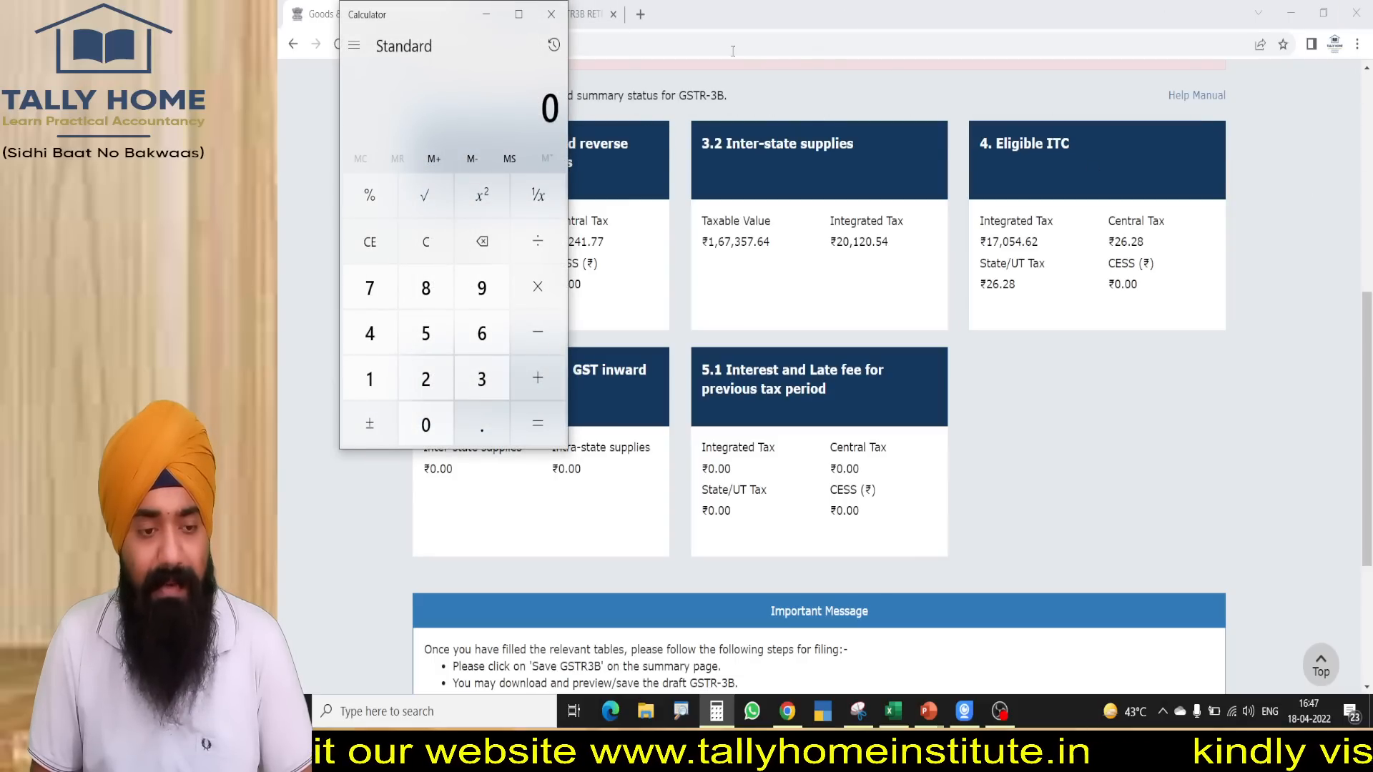
left_click_drag(457, 14, 851, 87)
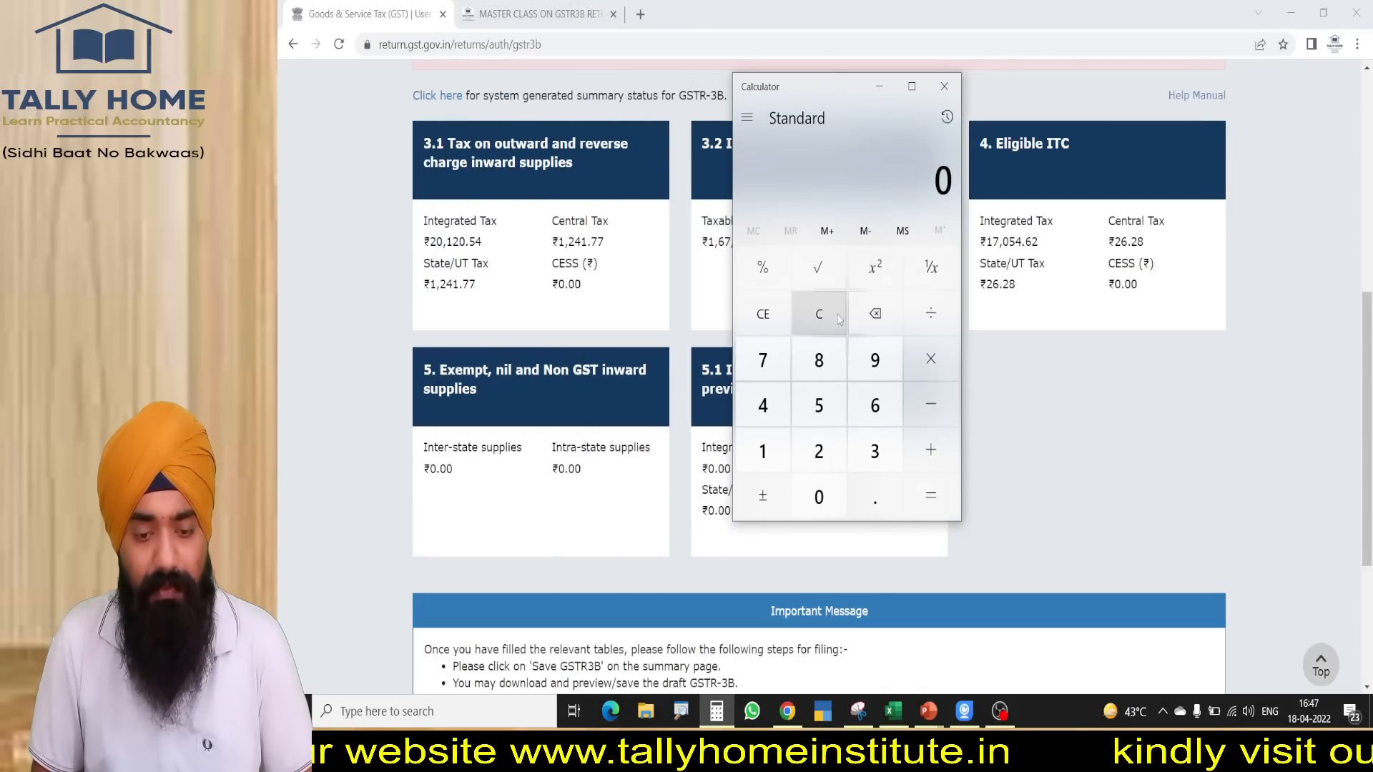
type("20120")
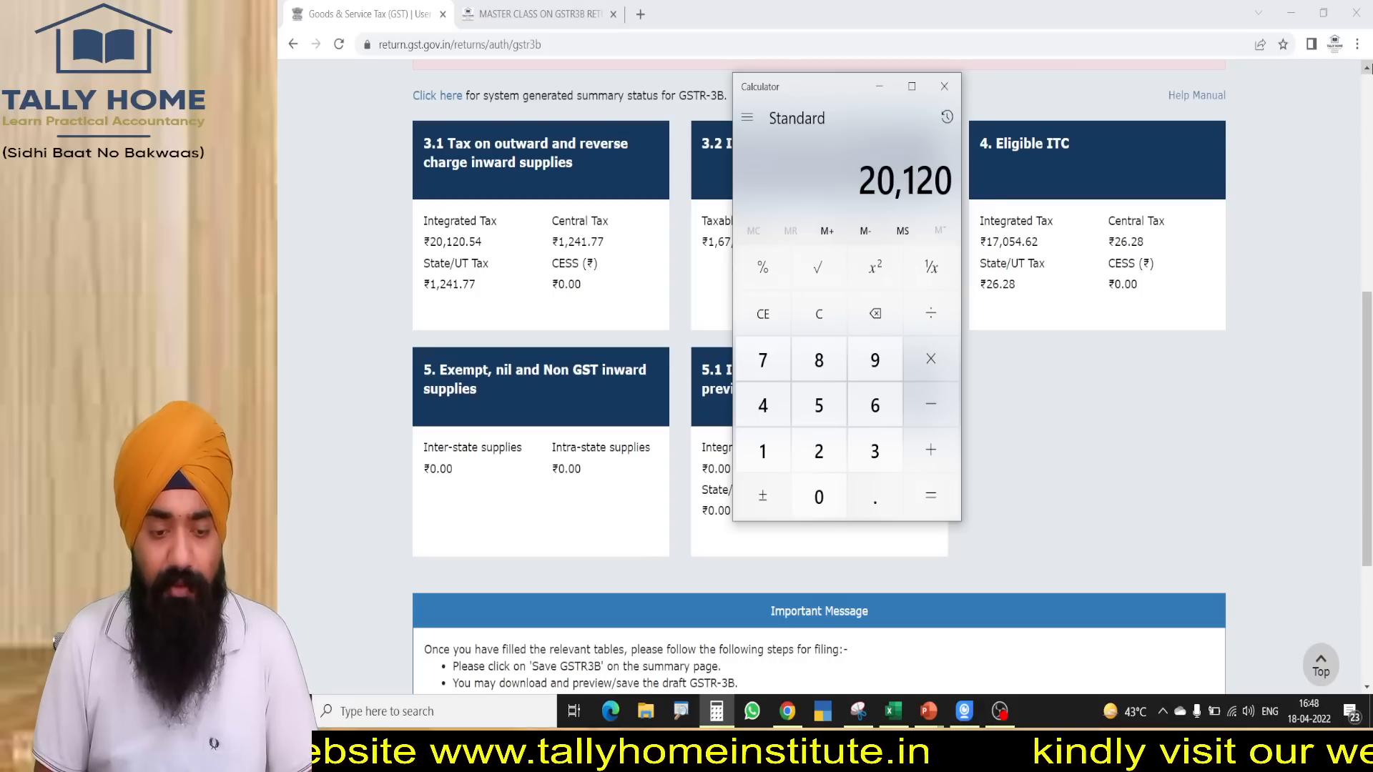
type("+1241")
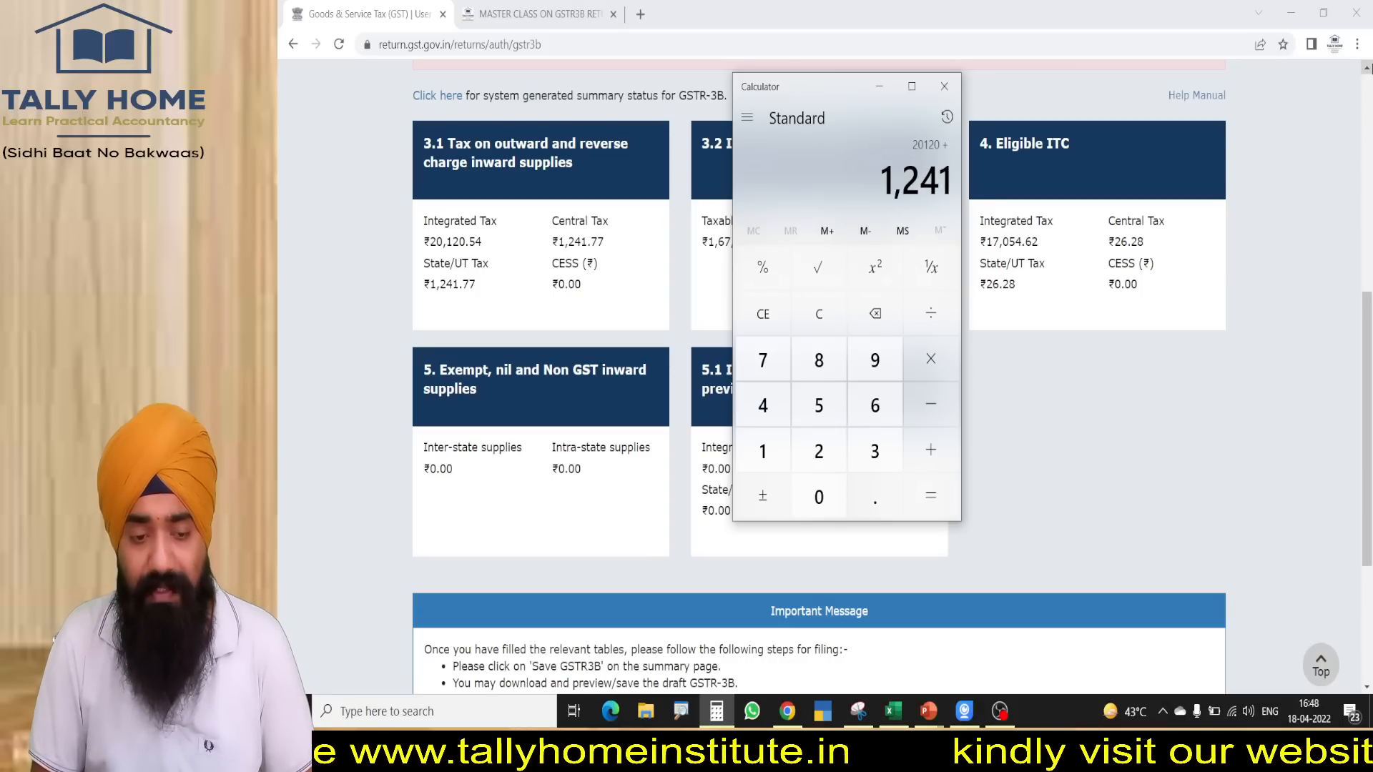
type("+1241 + 1")
key("Return")
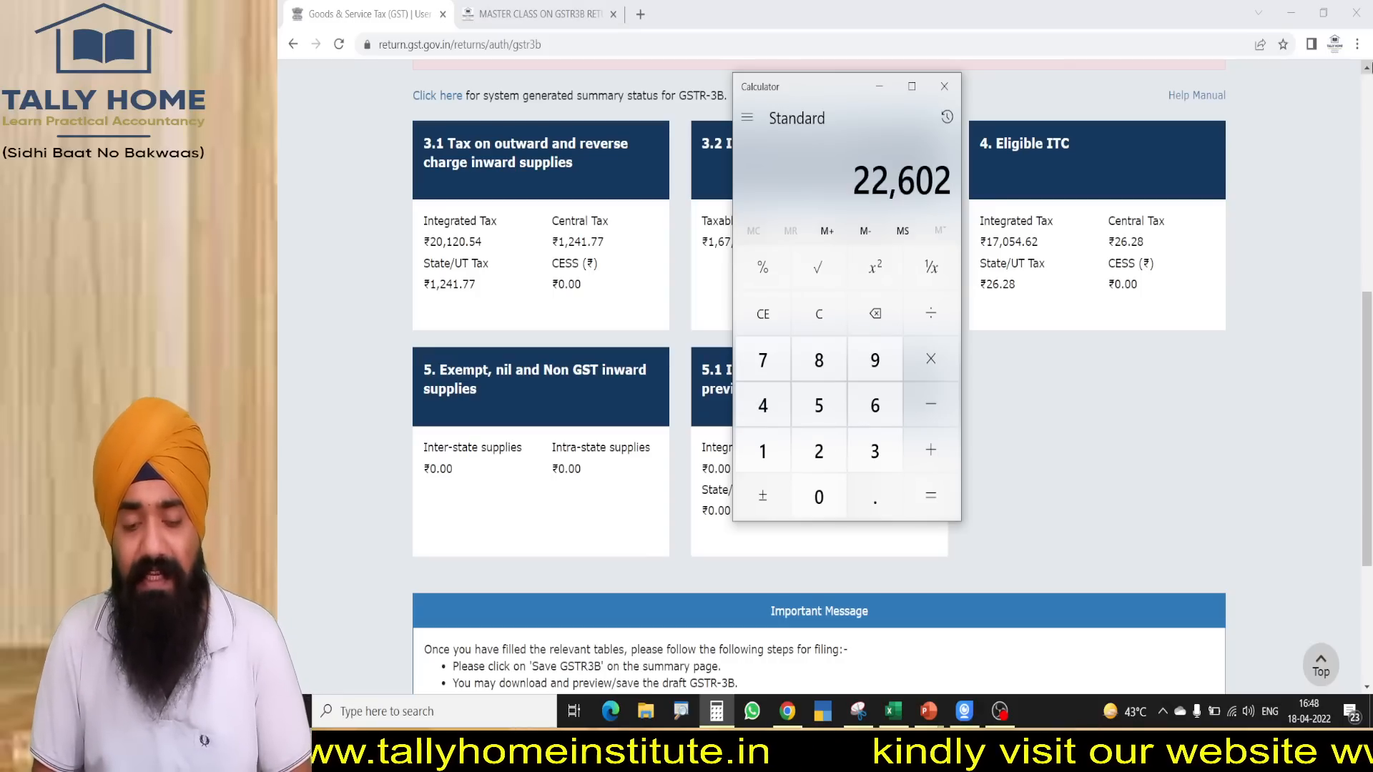
left_click(879, 87)
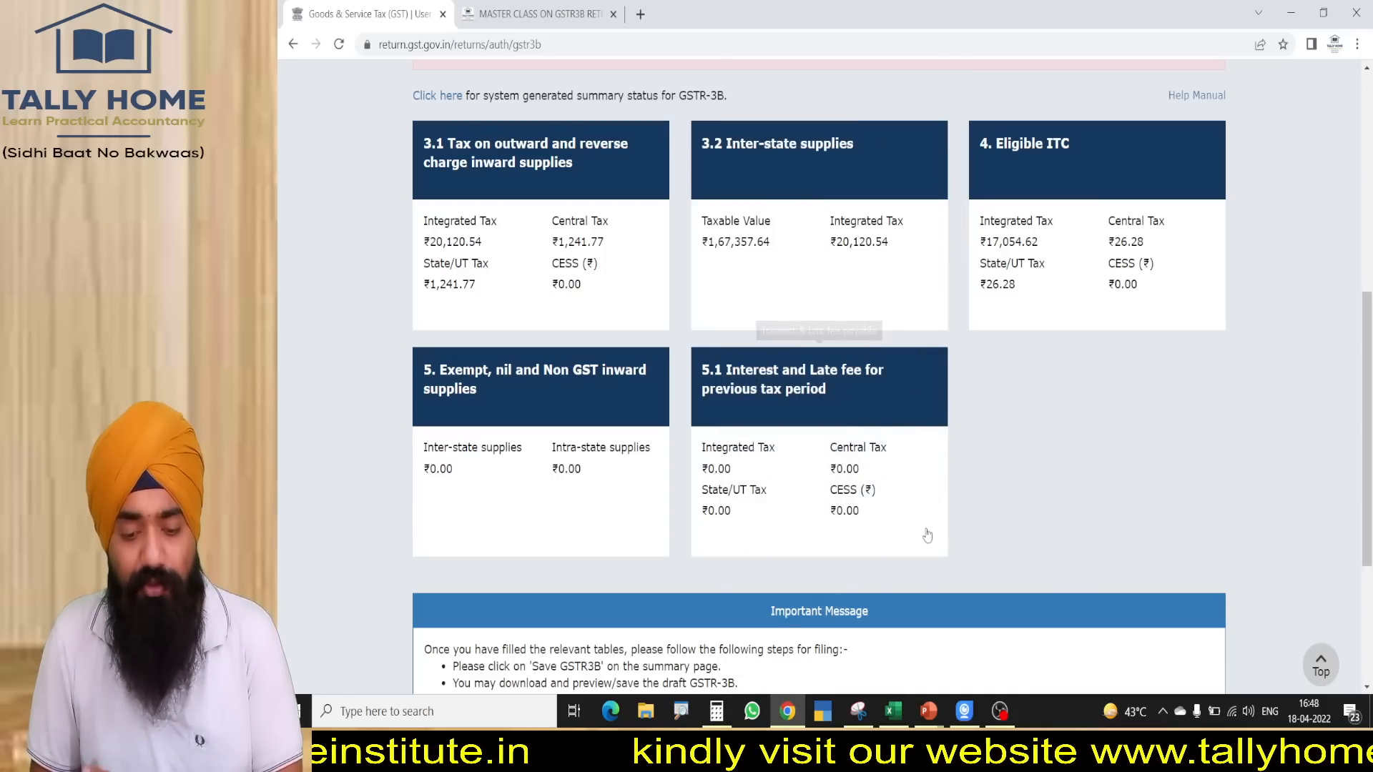
- Switch to the ITC SET OFF workbook in Excel and enter 20121 as the IGST liability in B5
left_click(894, 712)
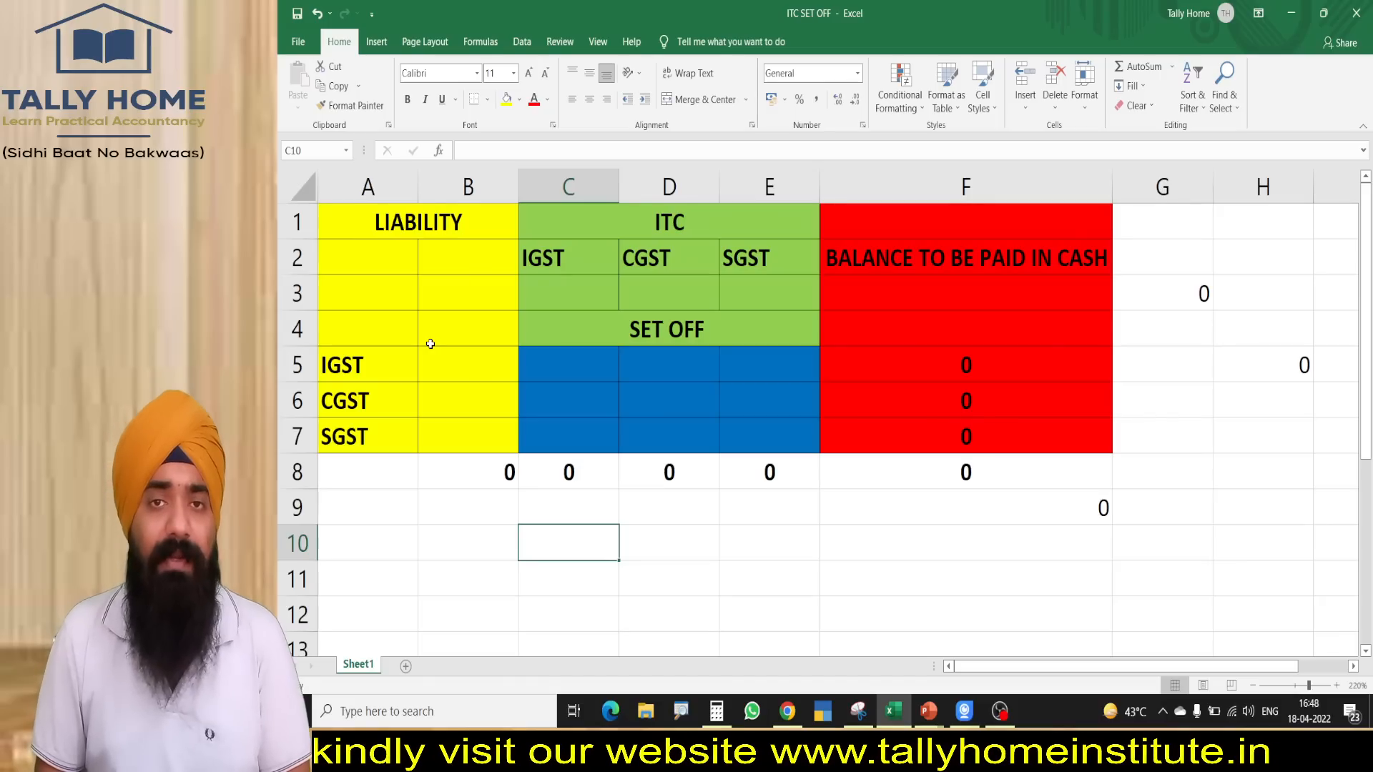
left_click(456, 367)
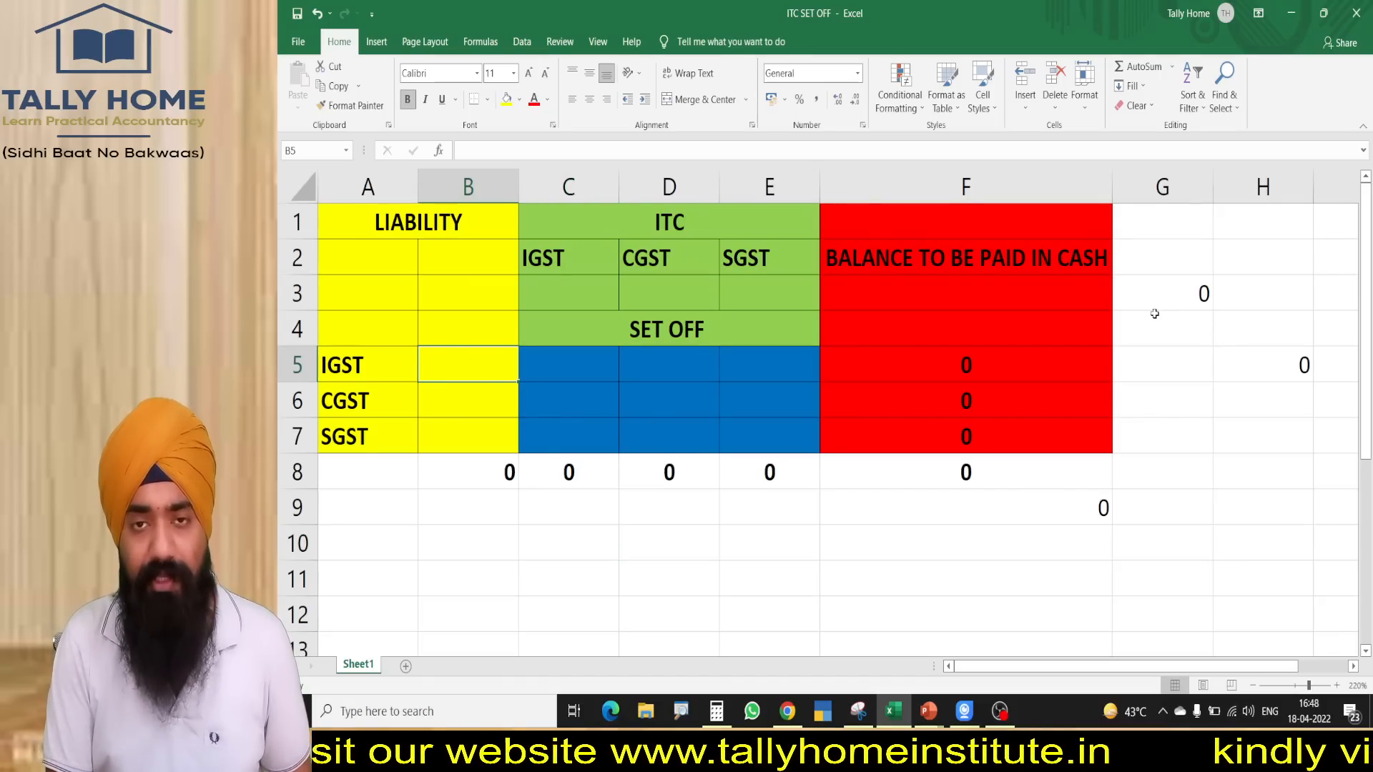
key("alt+Tab")
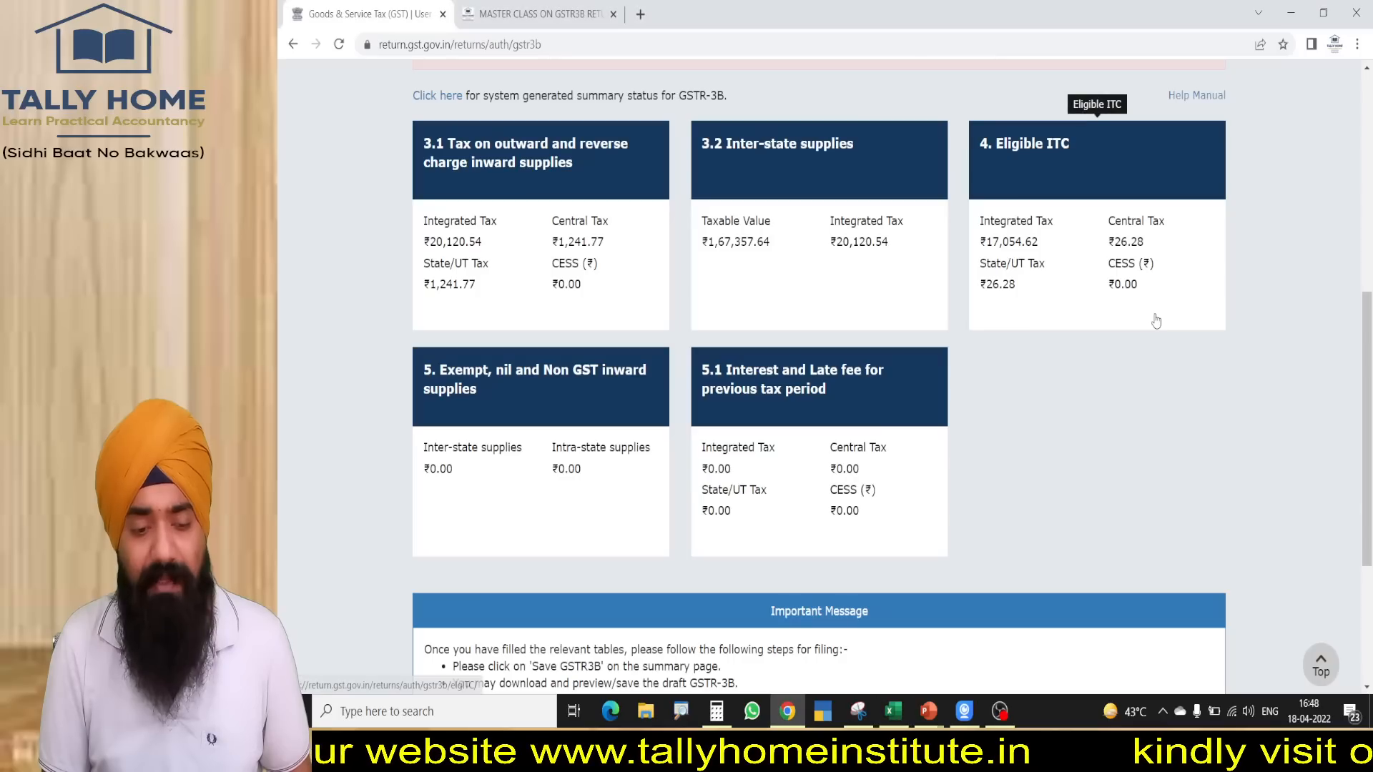
key("alt+Tab")
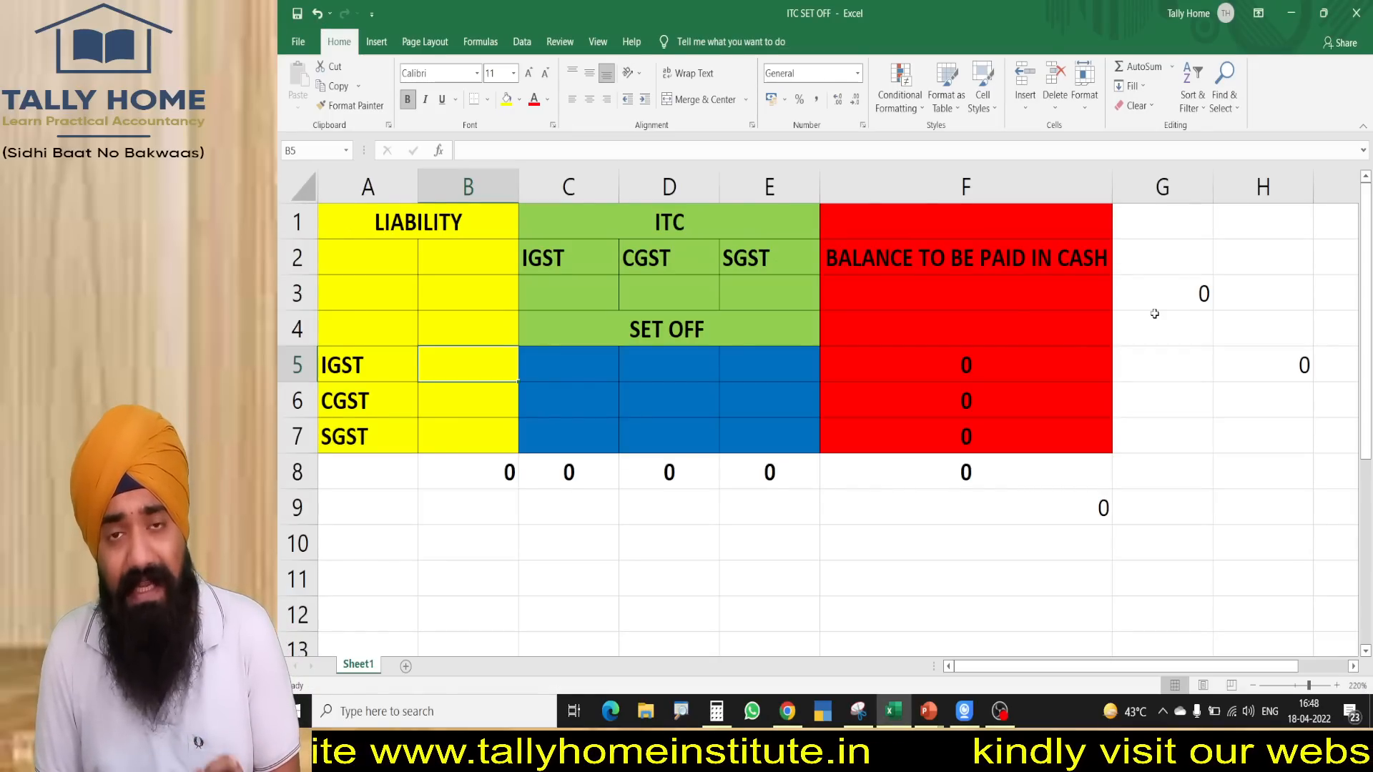
type("20")
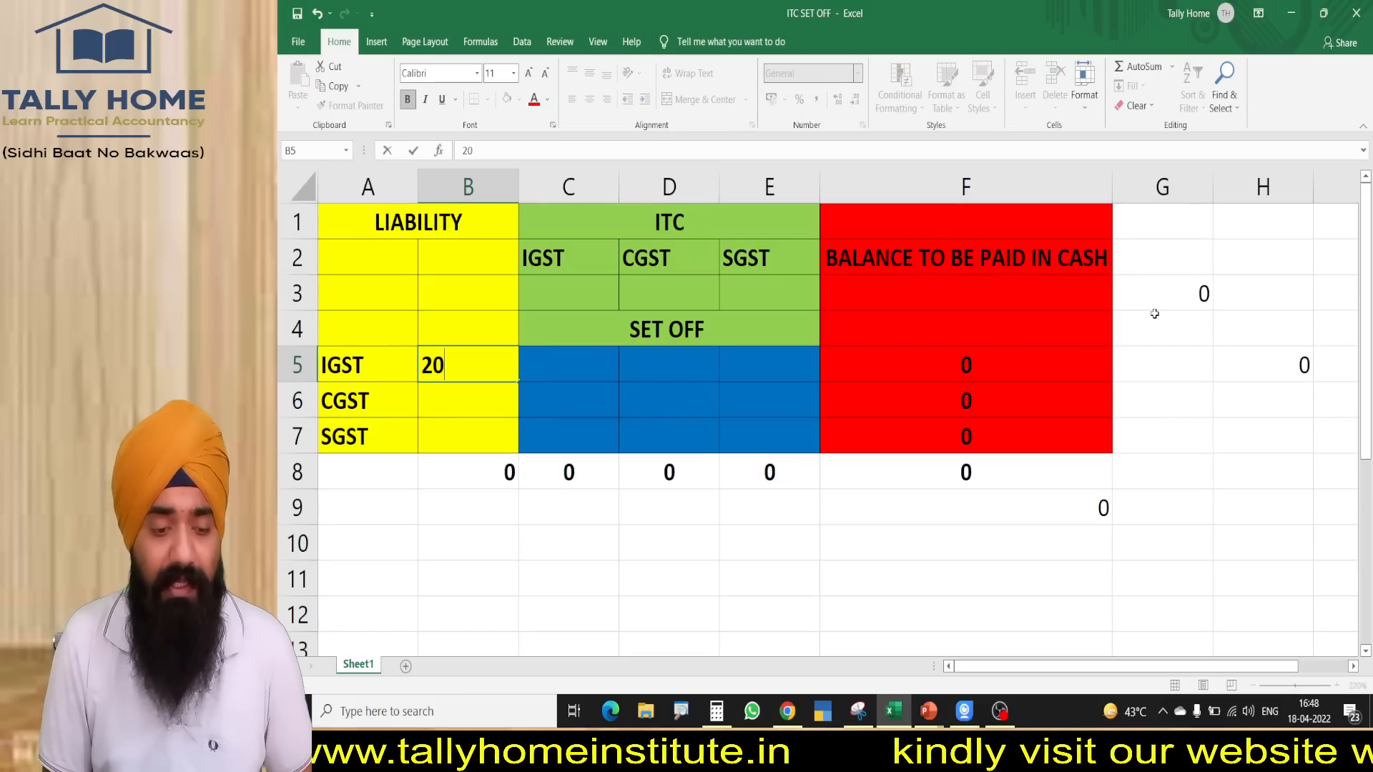
type("121")
key("Return")
- Check the 3.1 amounts on the GST portal and enter 1242 for both CGST and SGST liability in B6 and B7 of the Excel sheet
key("alt+Tab")
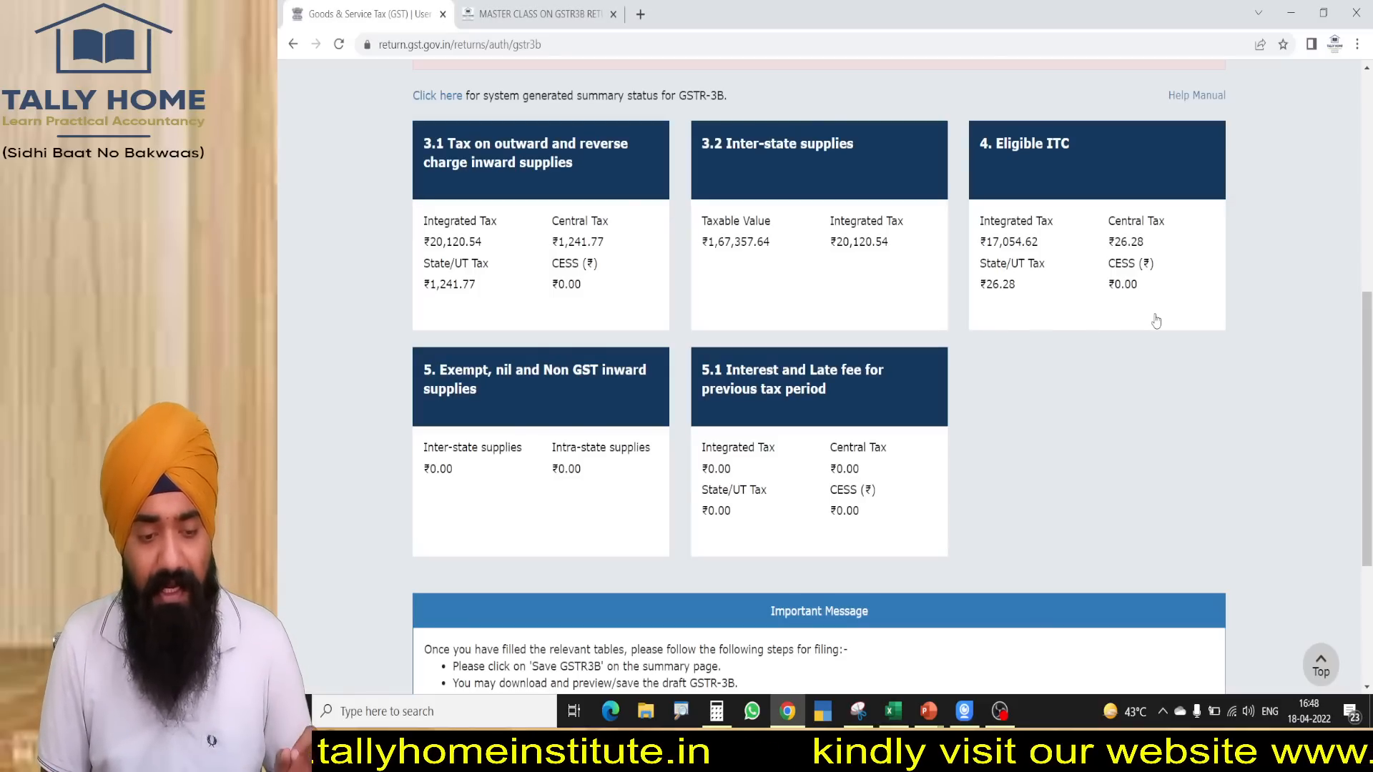
key("alt+Tab")
type("1242")
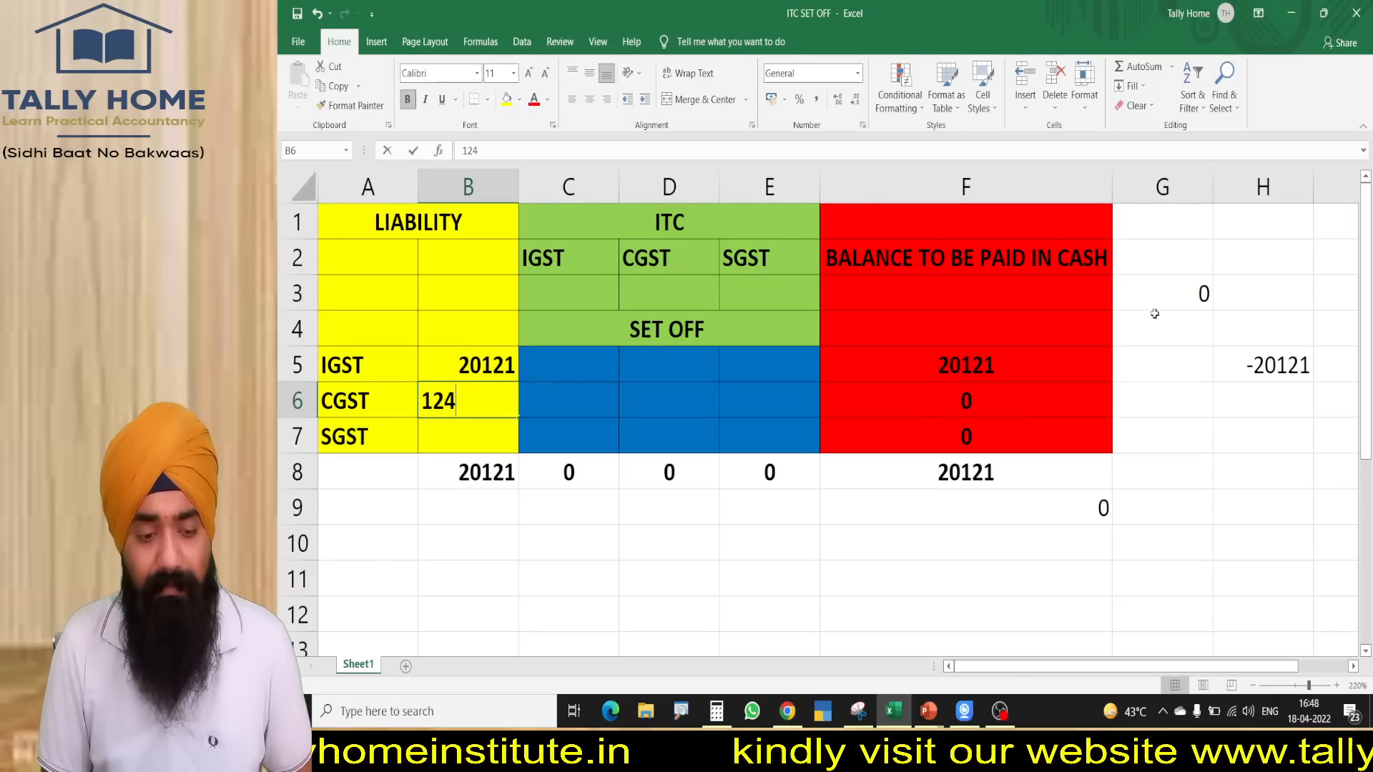
key("Return")
key("Return")
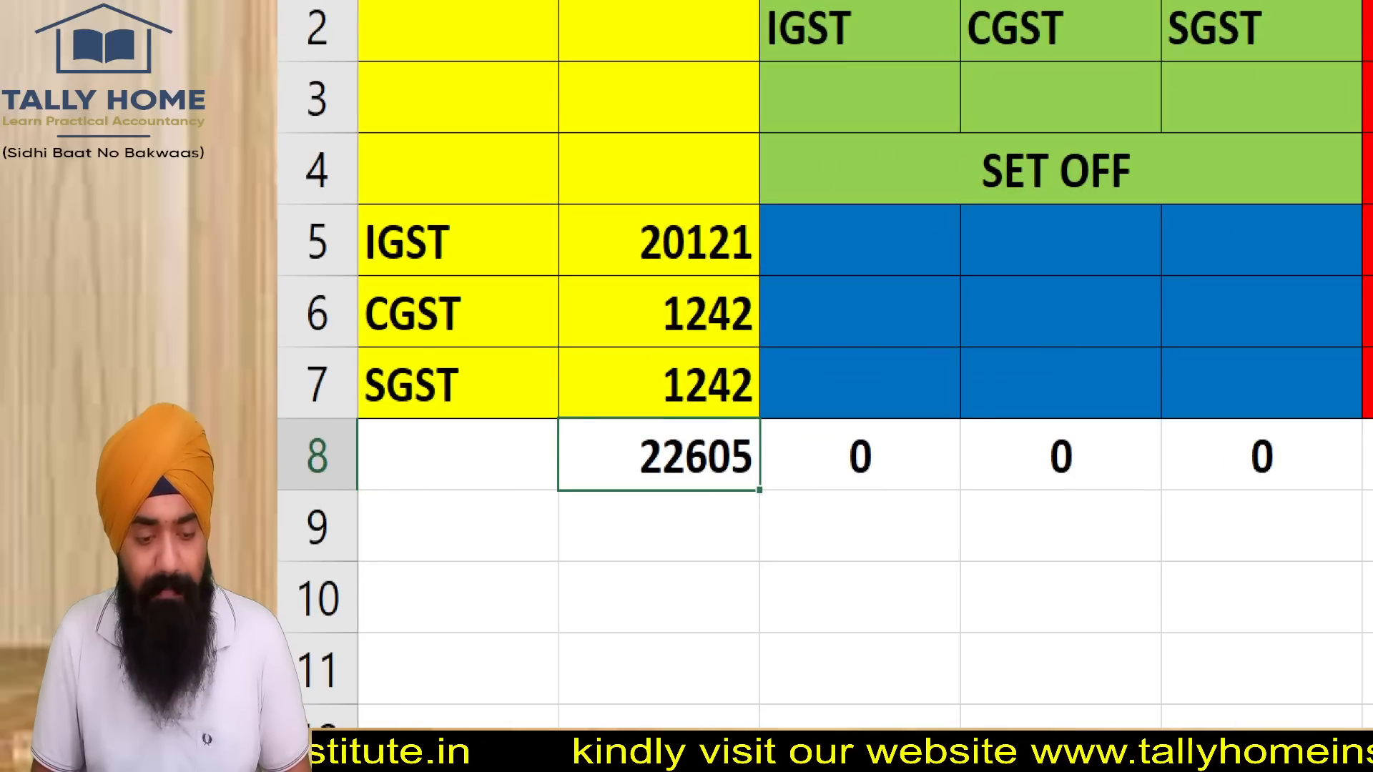
left_click_drag(563, 420, 293, 456)
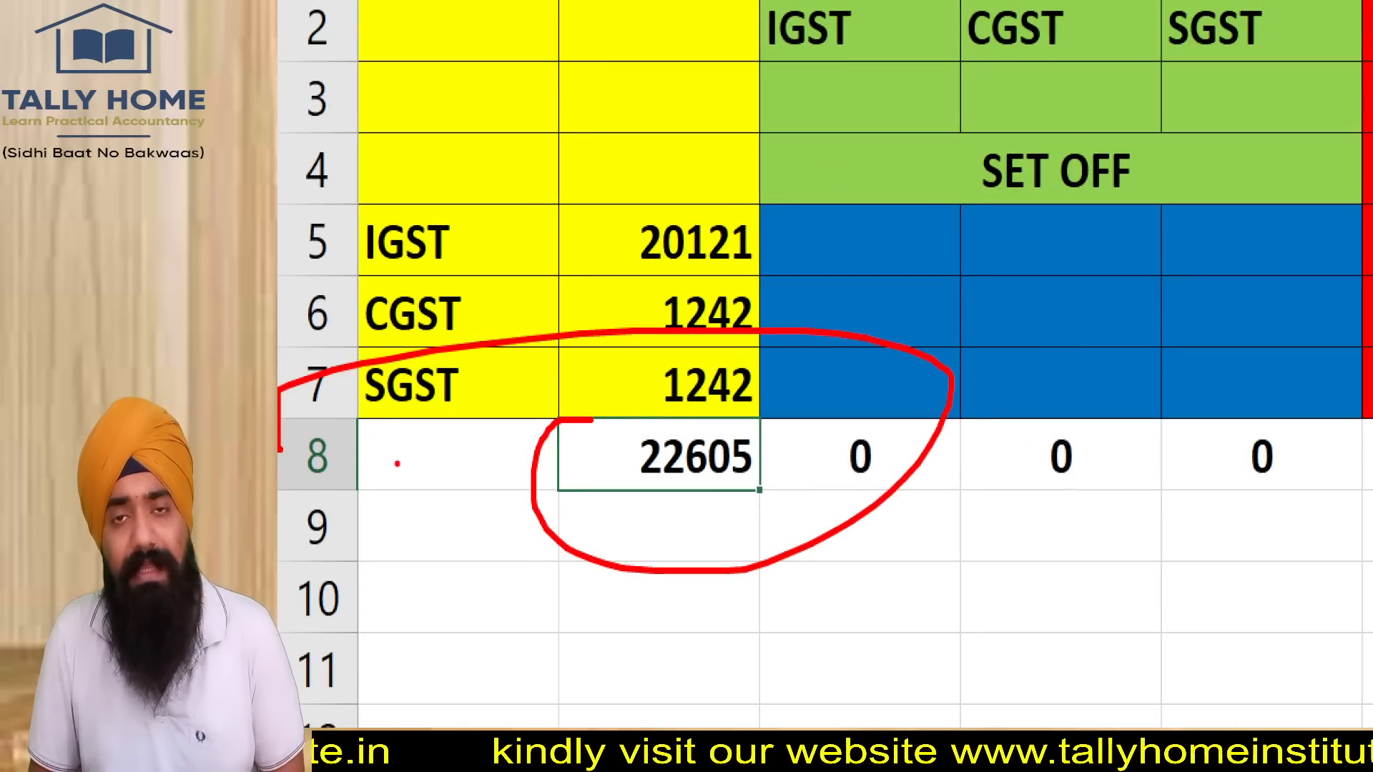
key("Escape")
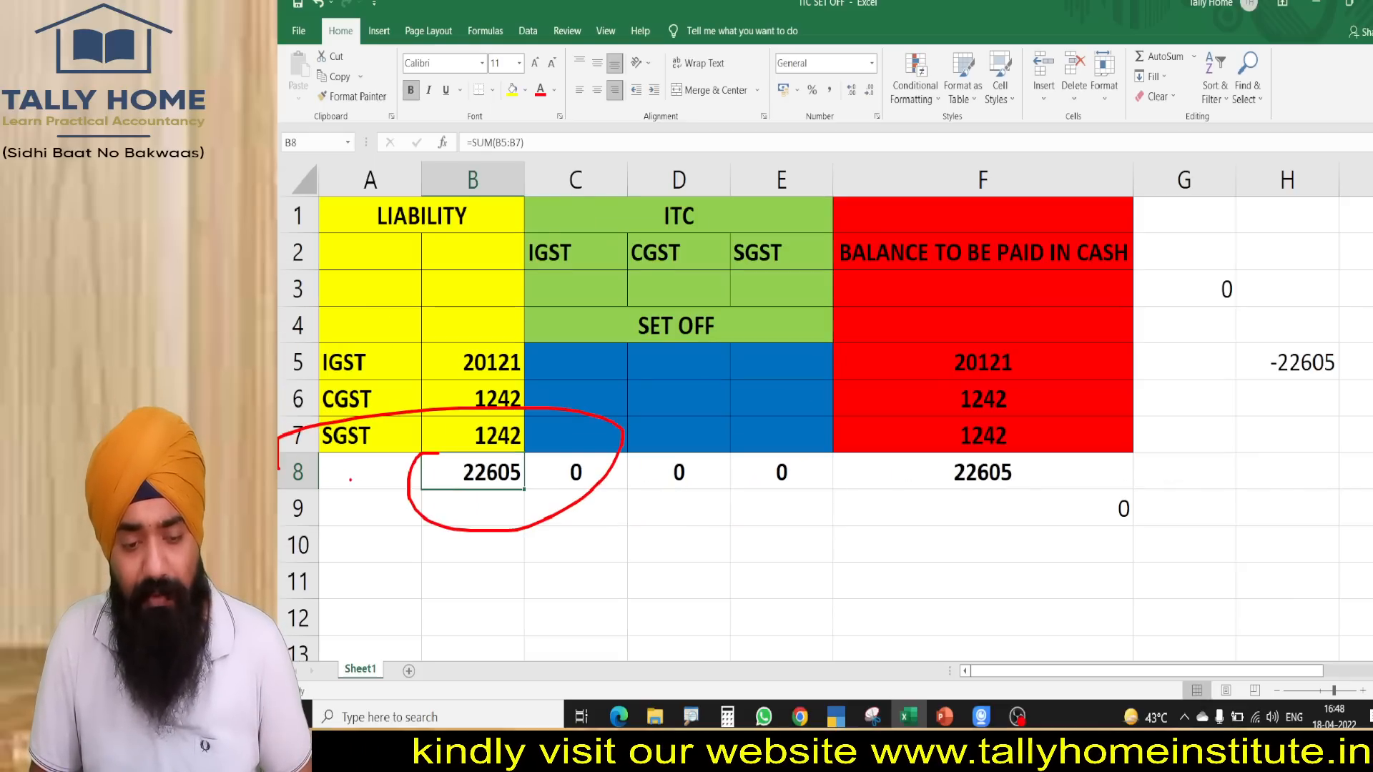
- Switch to the GST portal and add the 4 Eligible ITC amounts 17055, 26 and 26 in Calculator, and minimize it
key("alt+Tab")
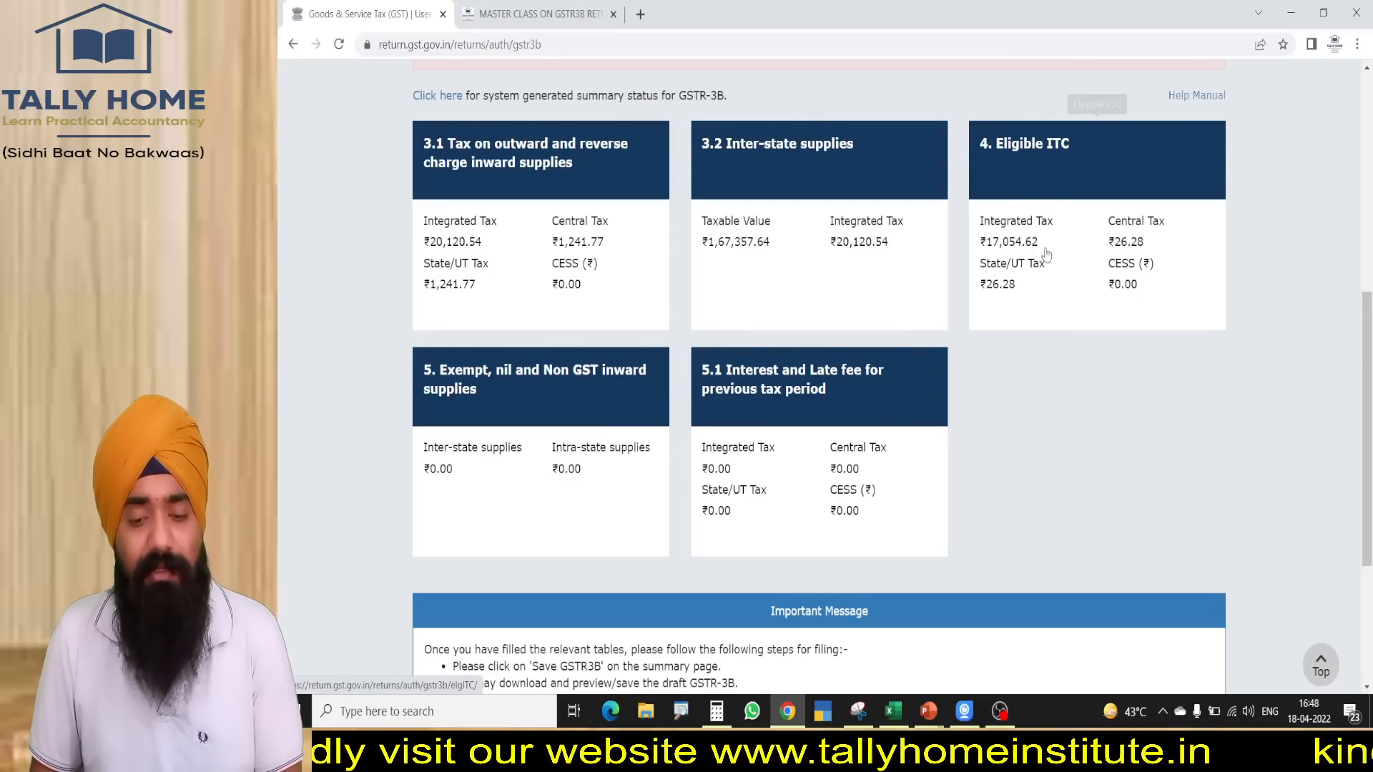
left_click(716, 711)
type("170")
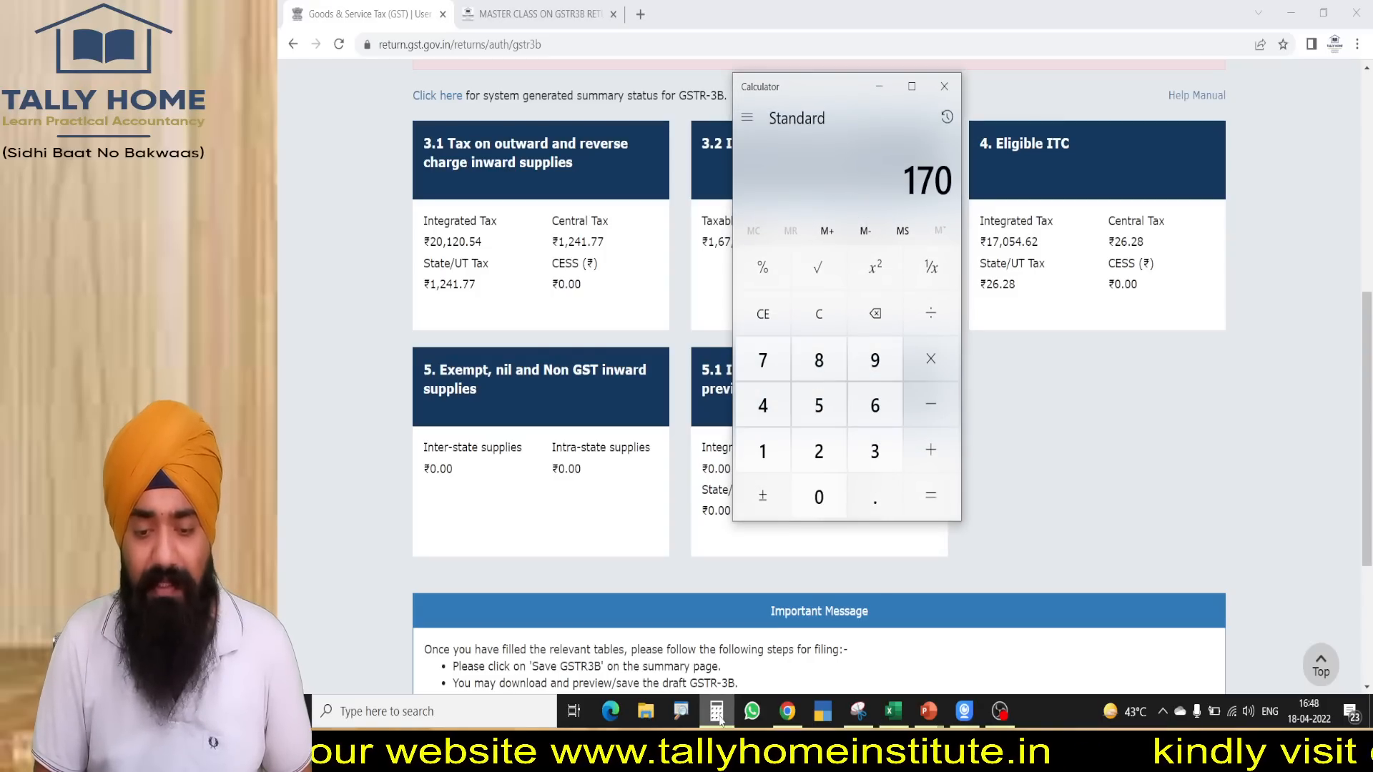
type("55+2")
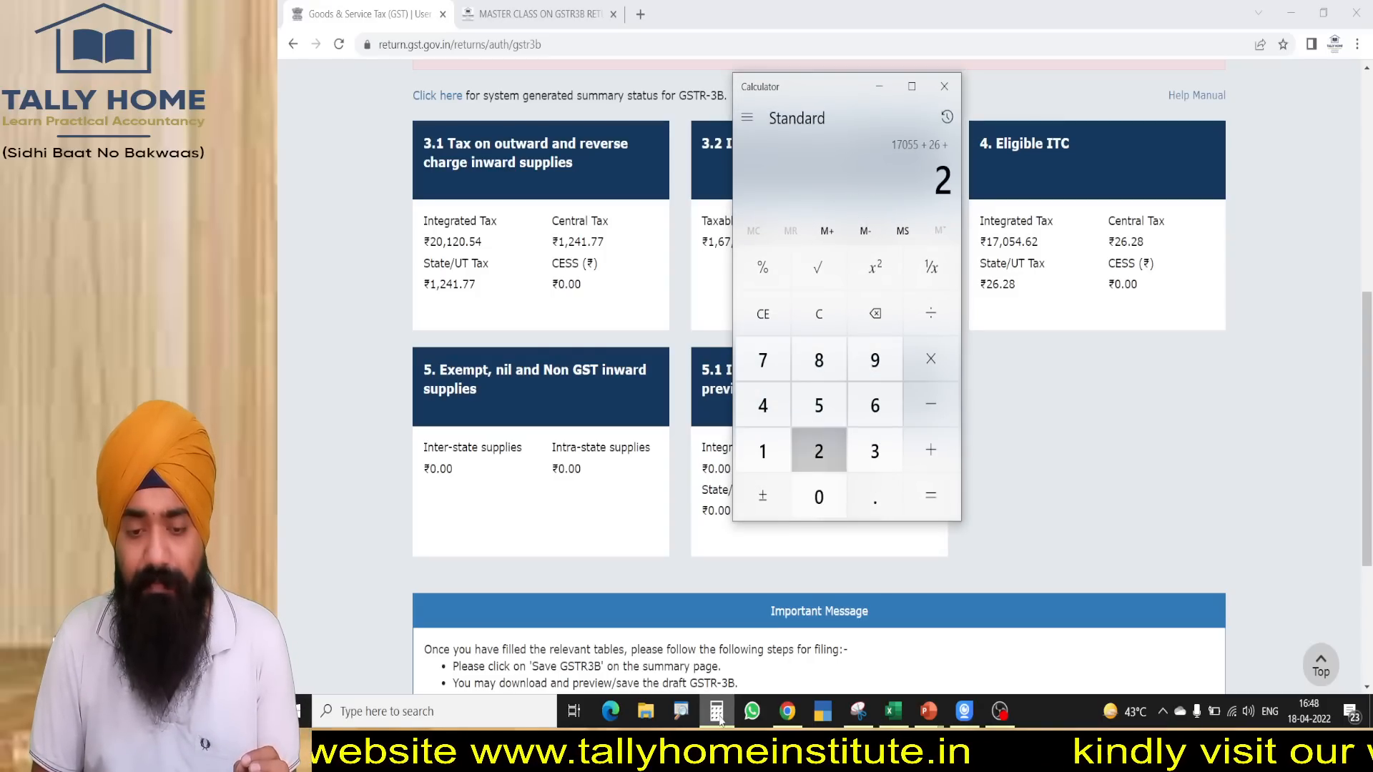
type("5")
key("Return")
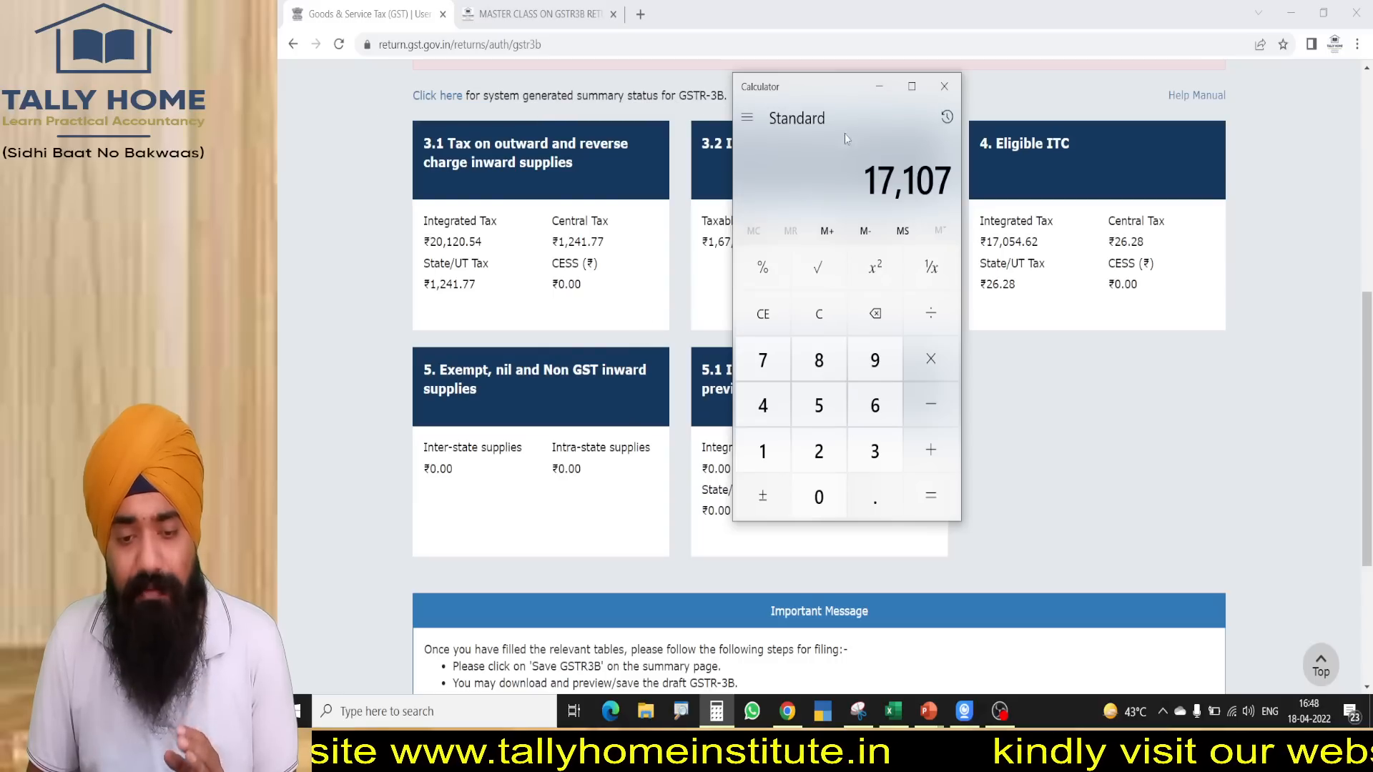
left_click(878, 86)
- Return to the Excel sheet, subtract the 22605 total liability from the ITC total in Calculator, and minimize it
key("alt+Tab")
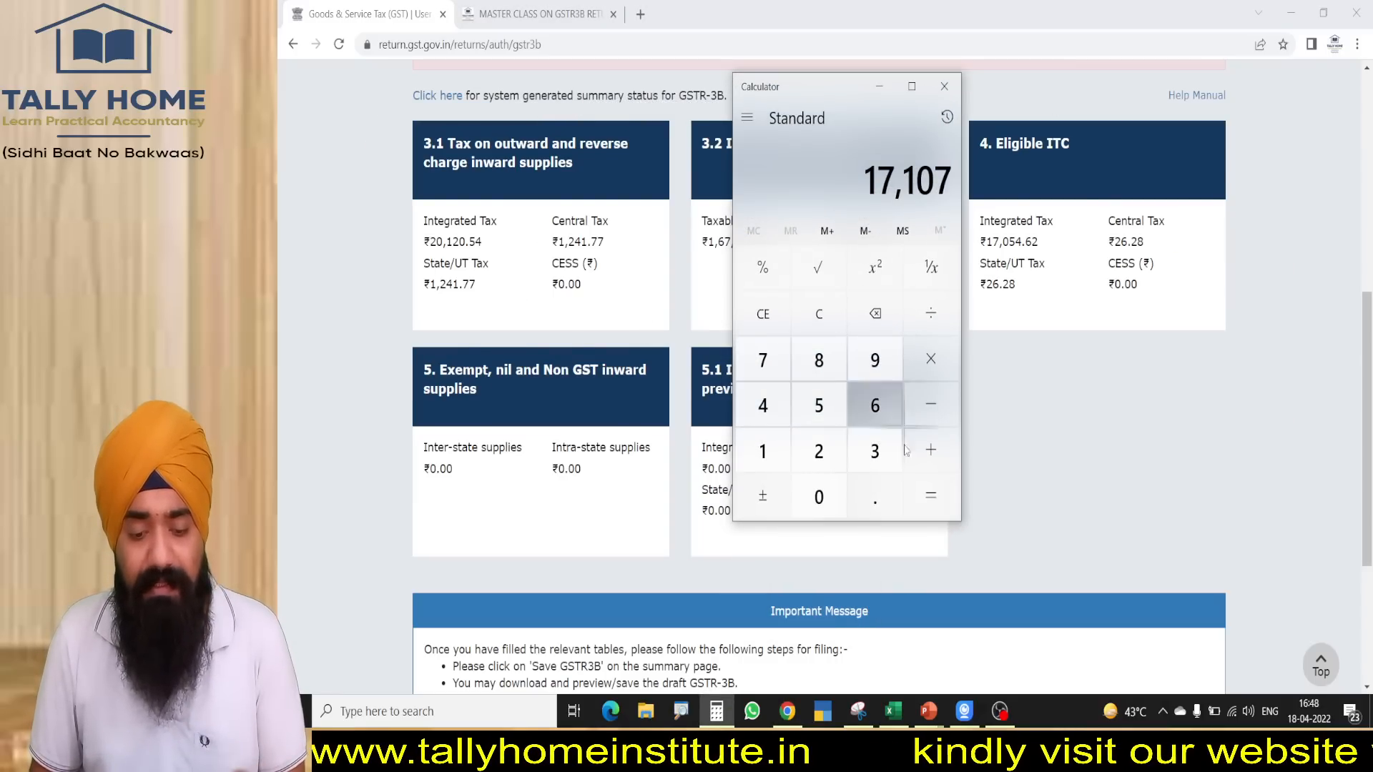
key("alt+Tab")
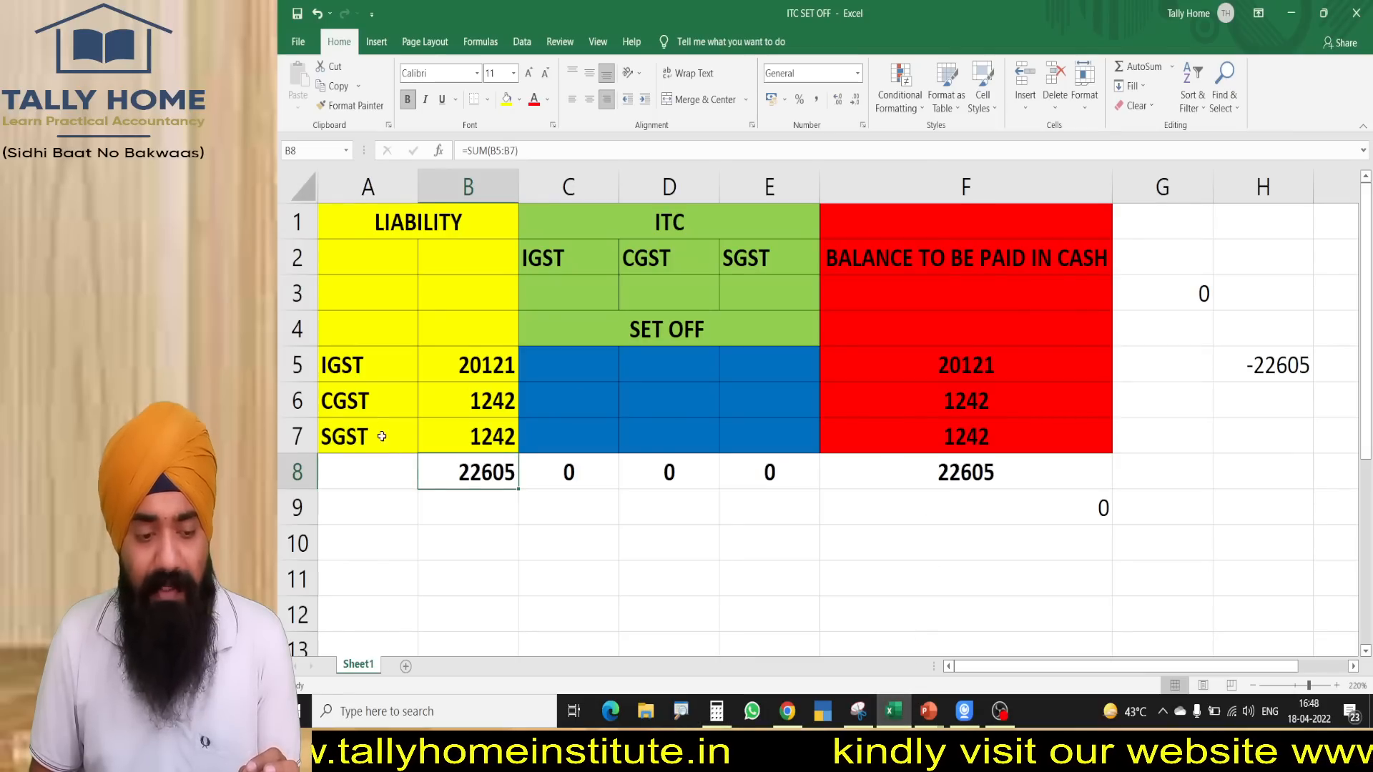
left_click(716, 711)
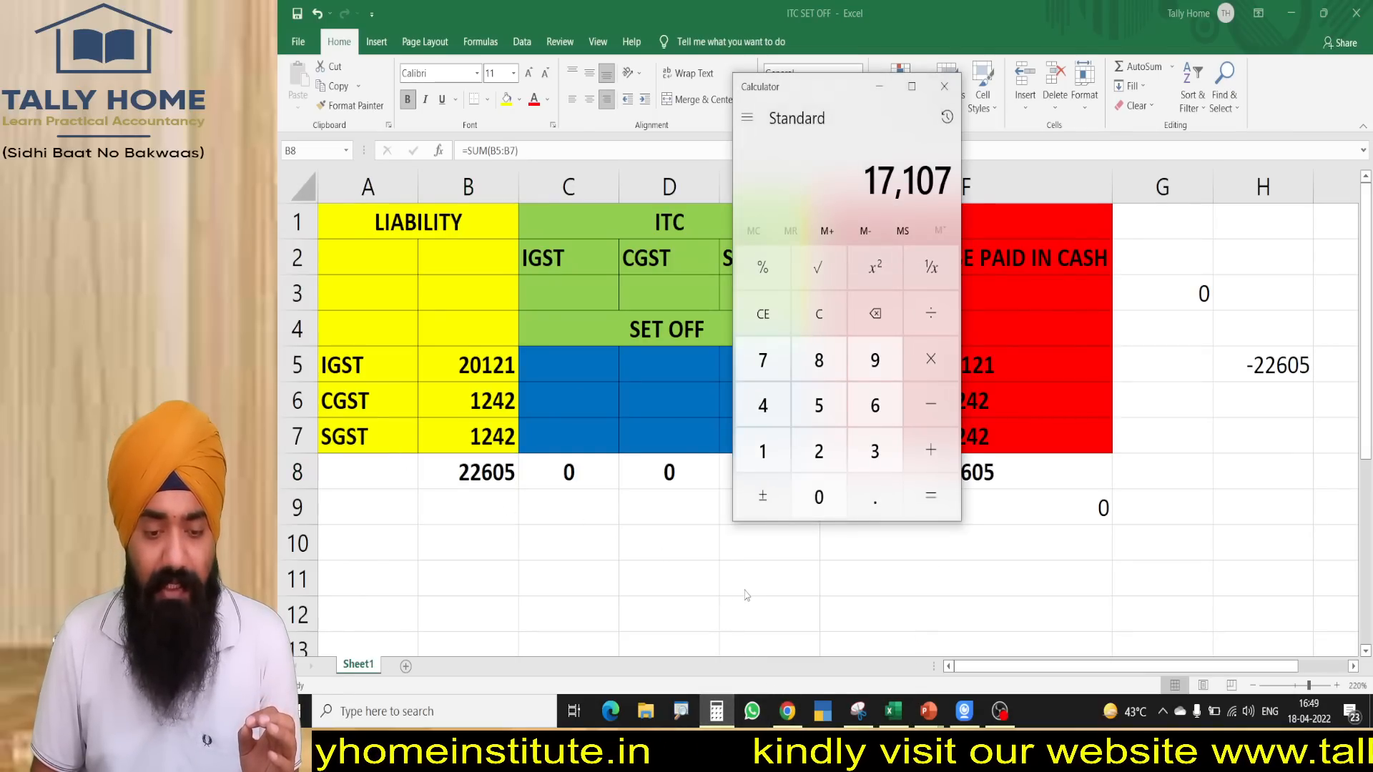
type("-22605")
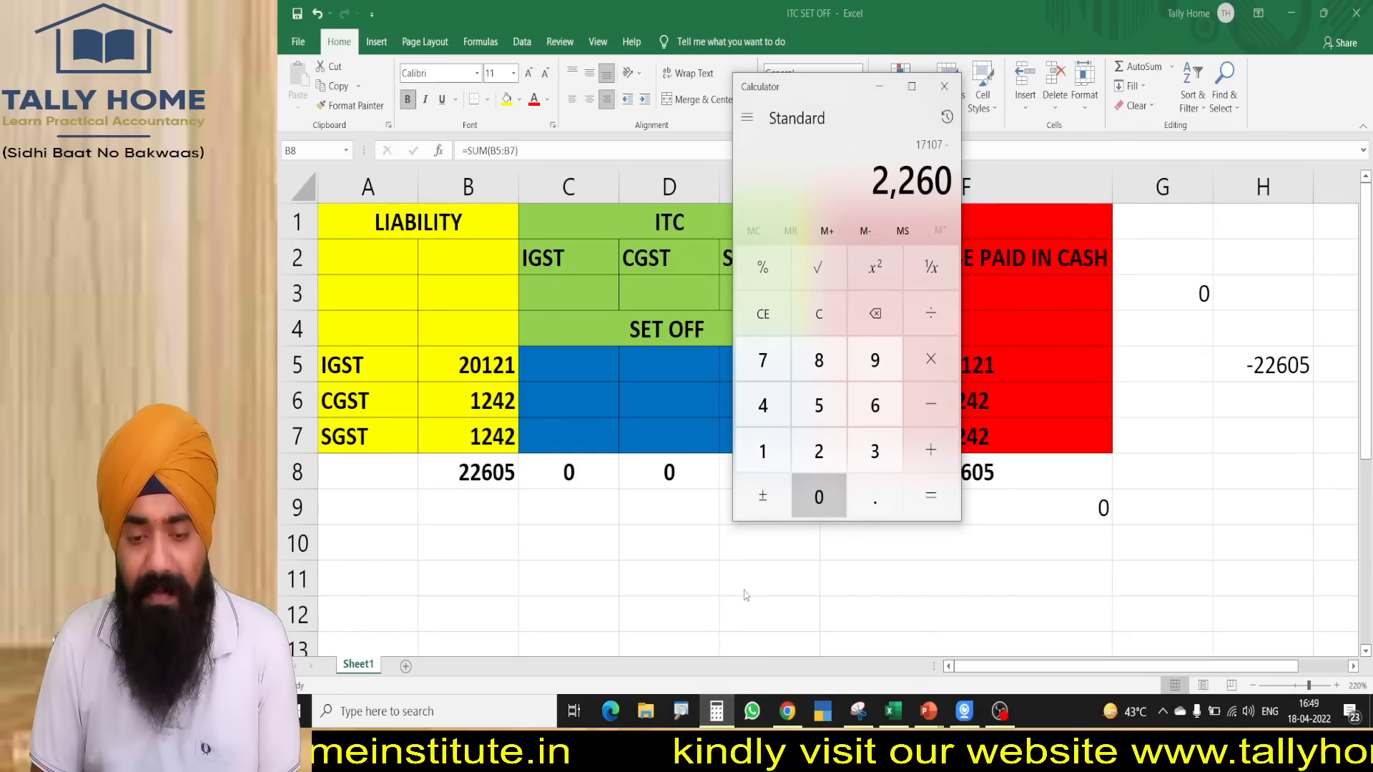
key("Return")
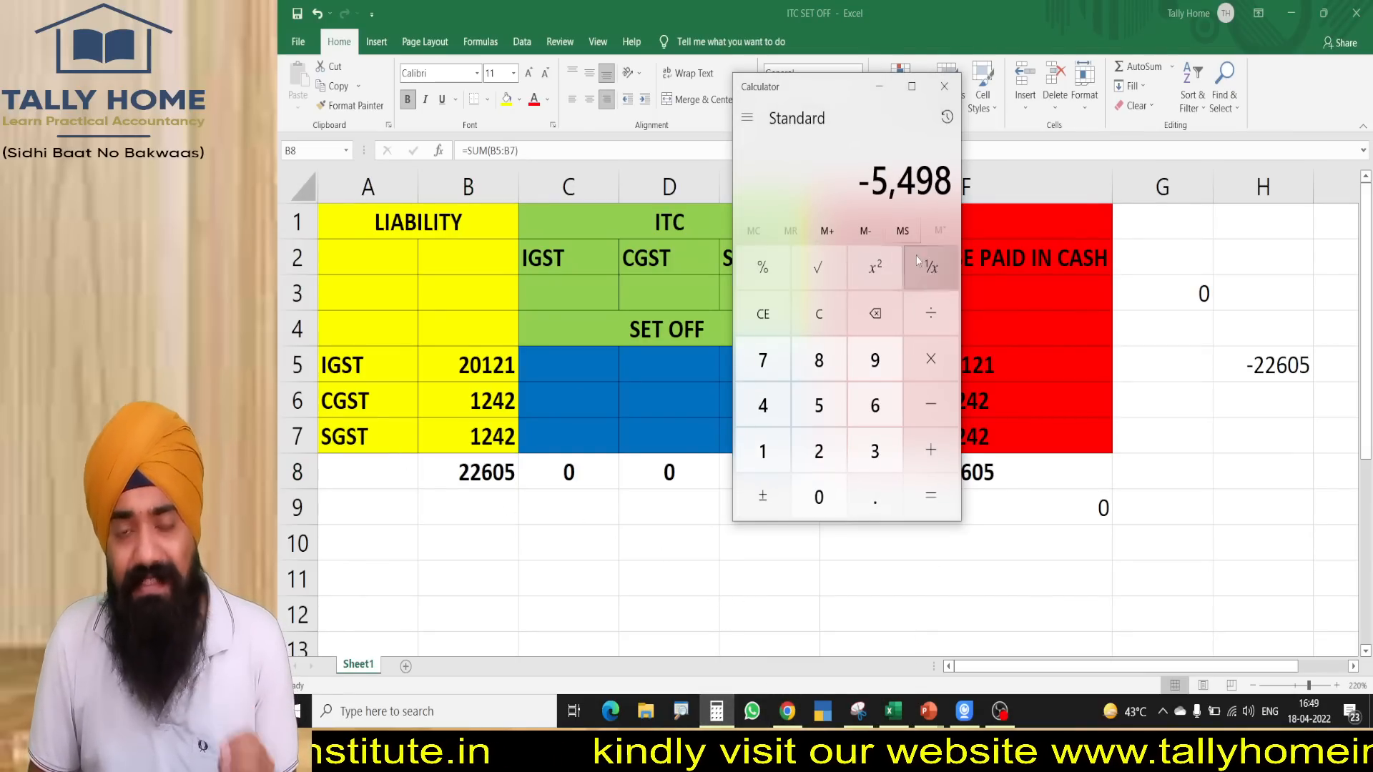
left_click(879, 87)
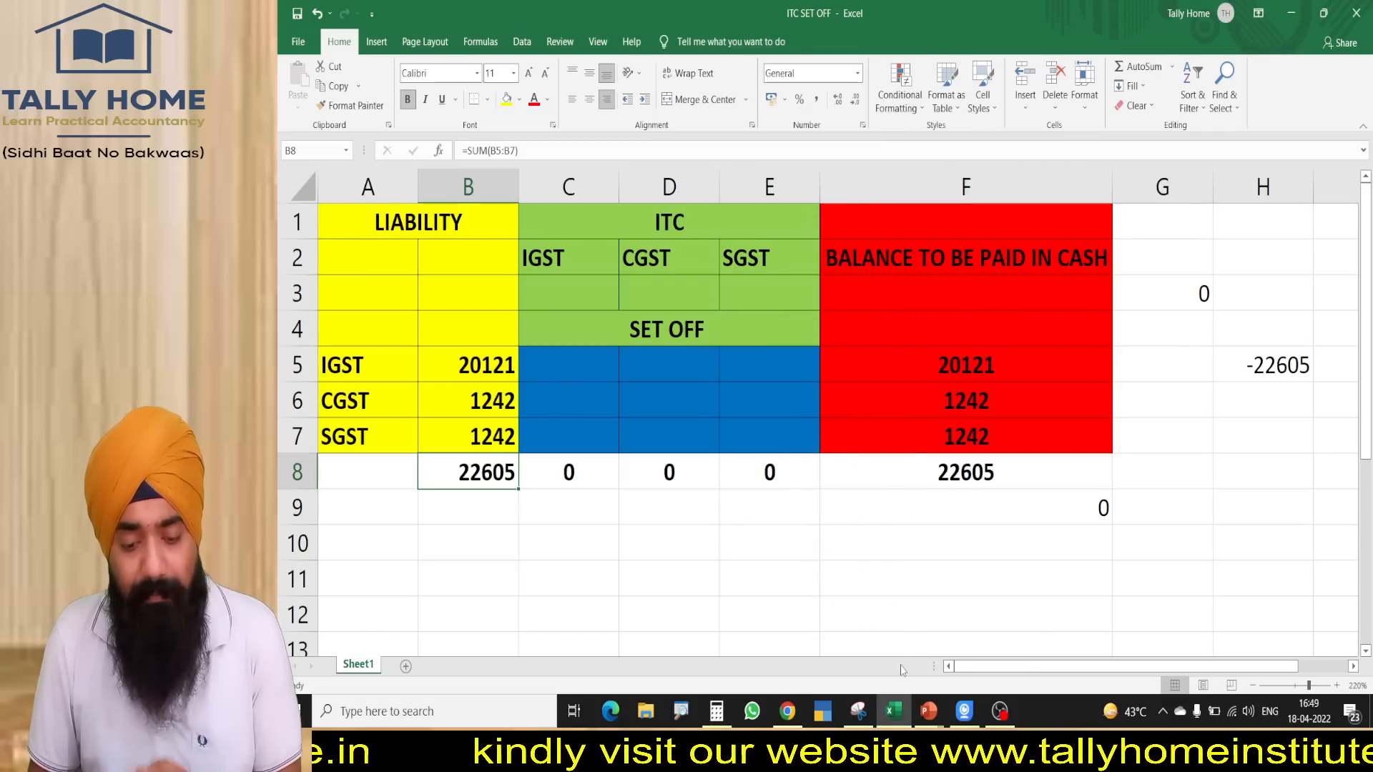
- Open gst.gov.in in a new browser tab beside the GSTR-3B tab and view the ledger balances on its dashboard
left_click(788, 711)
left_click(641, 14)
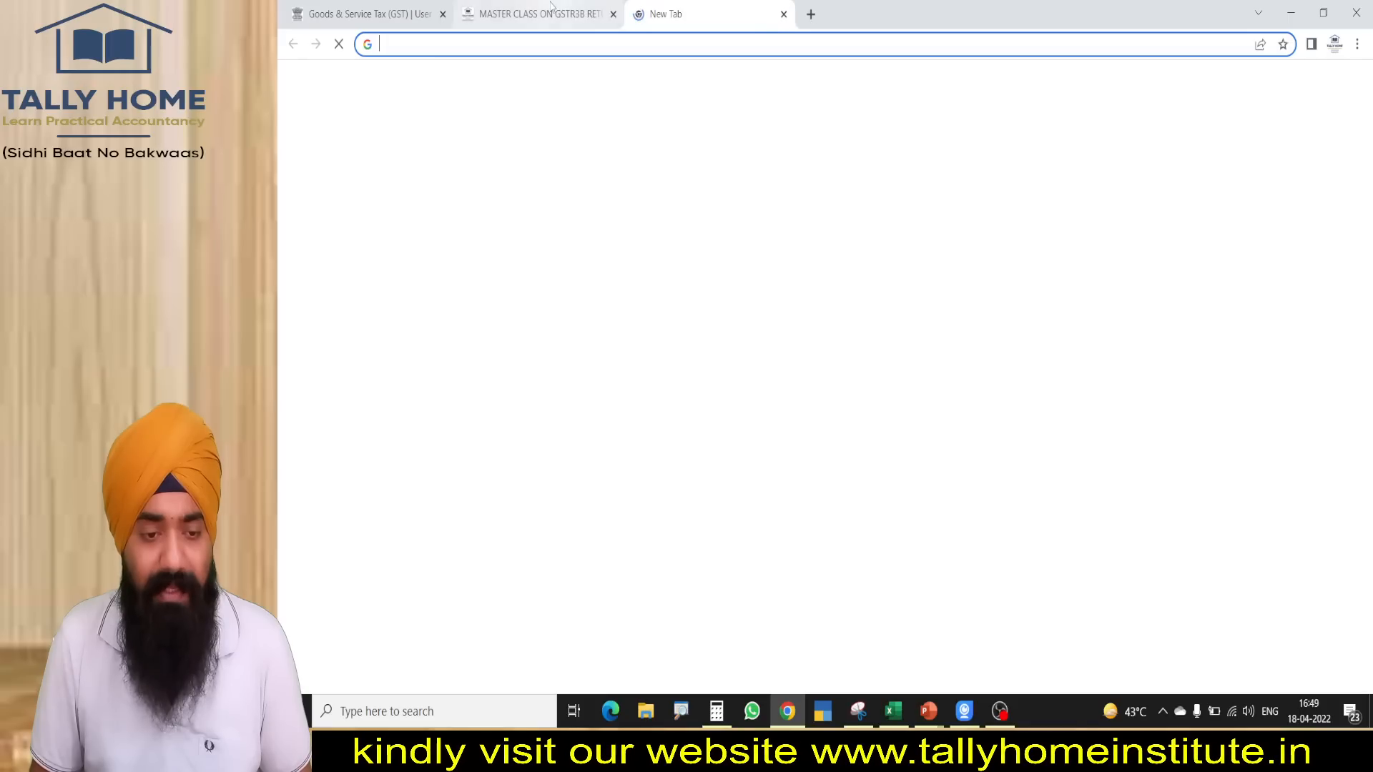
left_click_drag(540, 13, 708, 13)
left_click(529, 14)
type("gst")
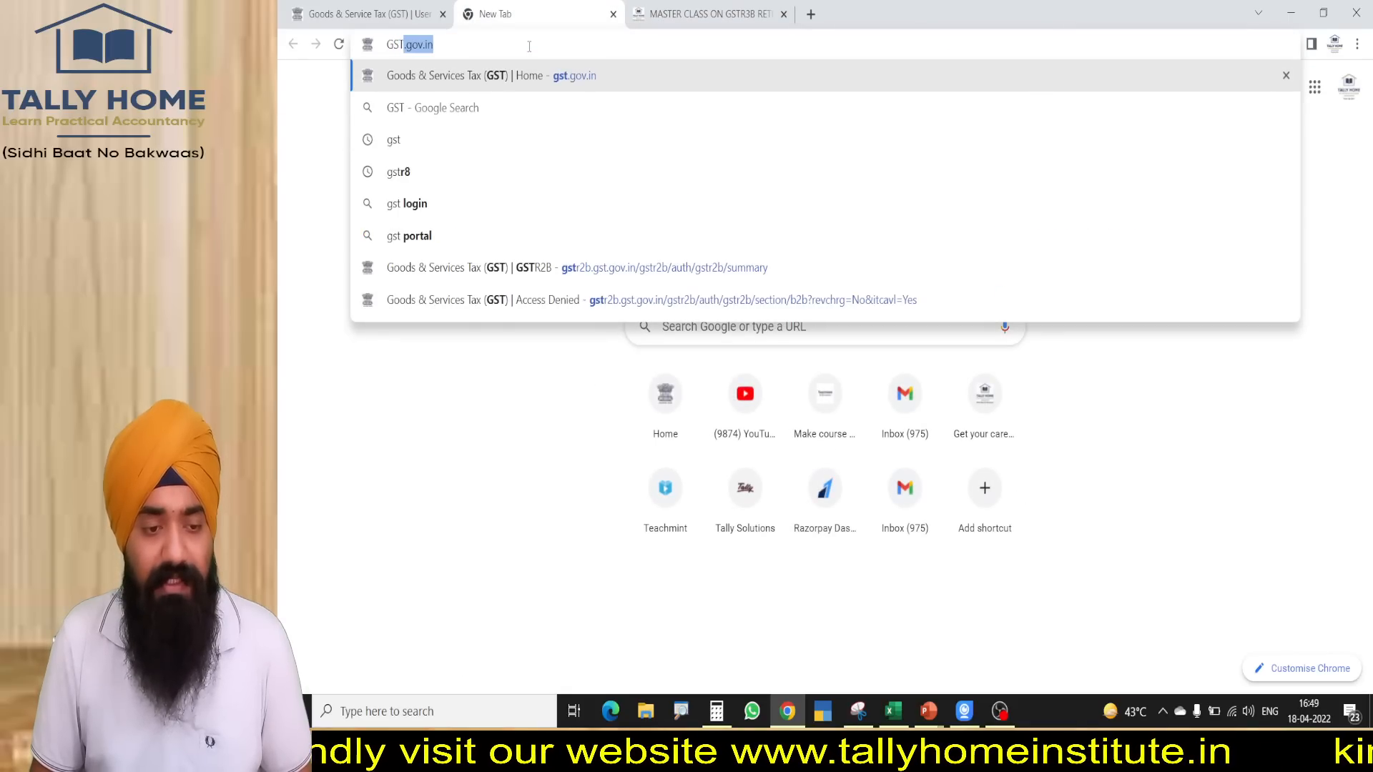
key("Return")
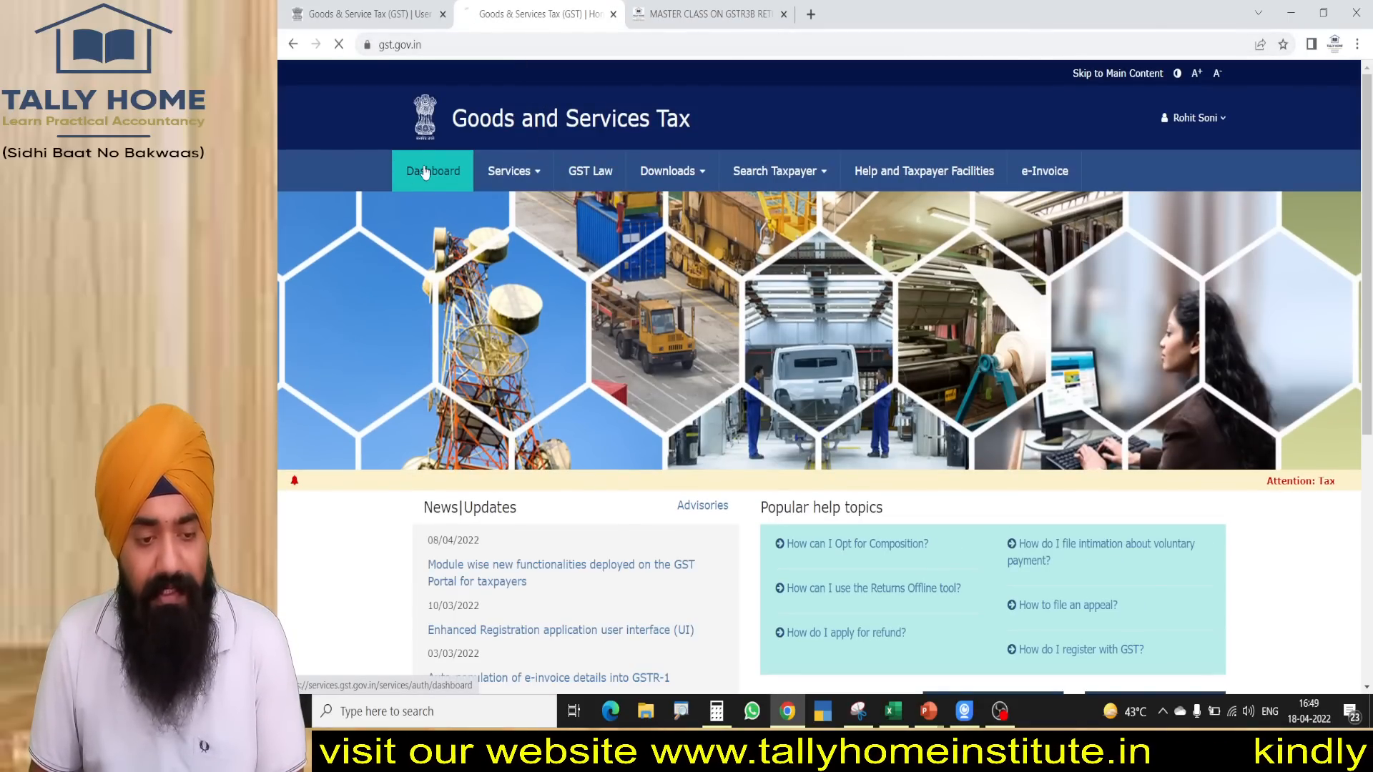
left_click(397, 168)
scroll(649, 360, "down", 3)
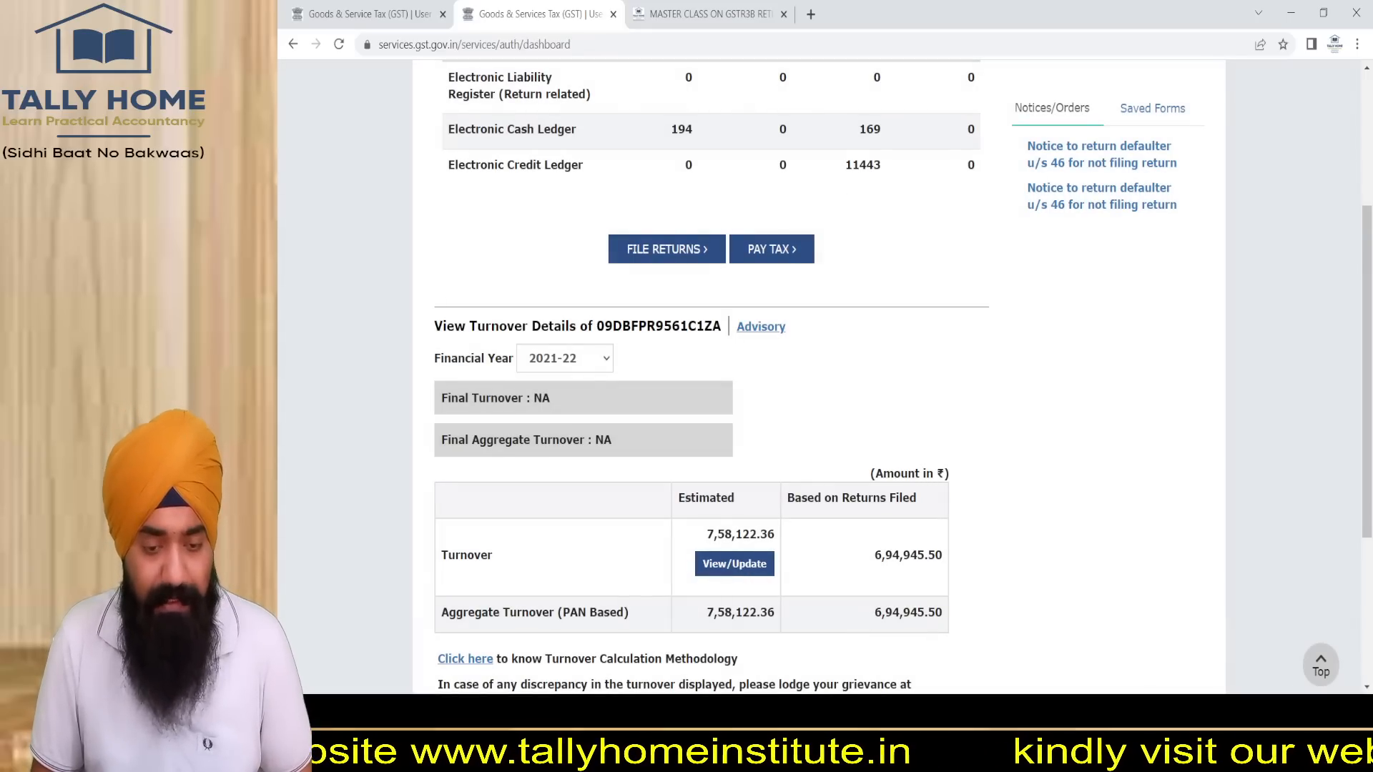
key("Escape")
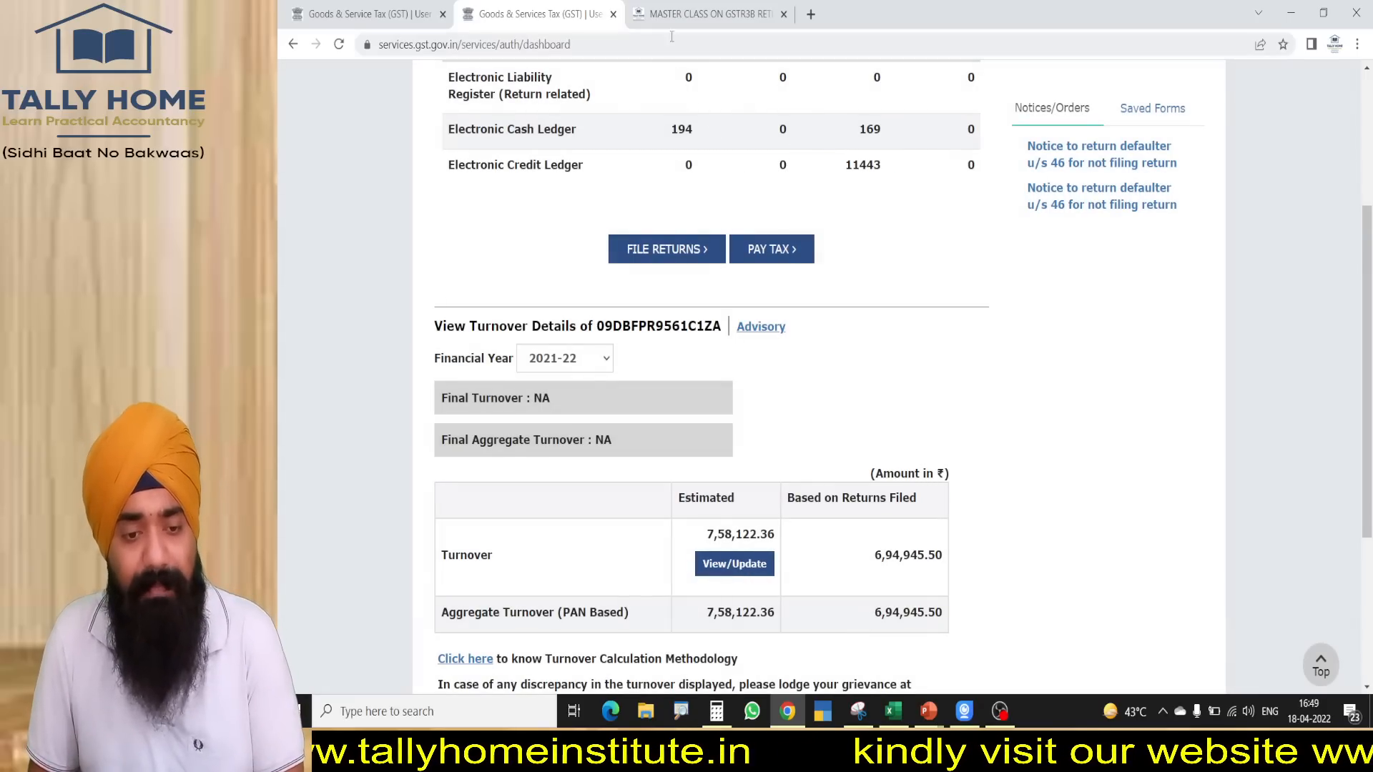
- Return to the GSTR-3B summary, clear Calculator and add the Eligible ITC amounts 17054, 26 and 26
left_click(375, 6)
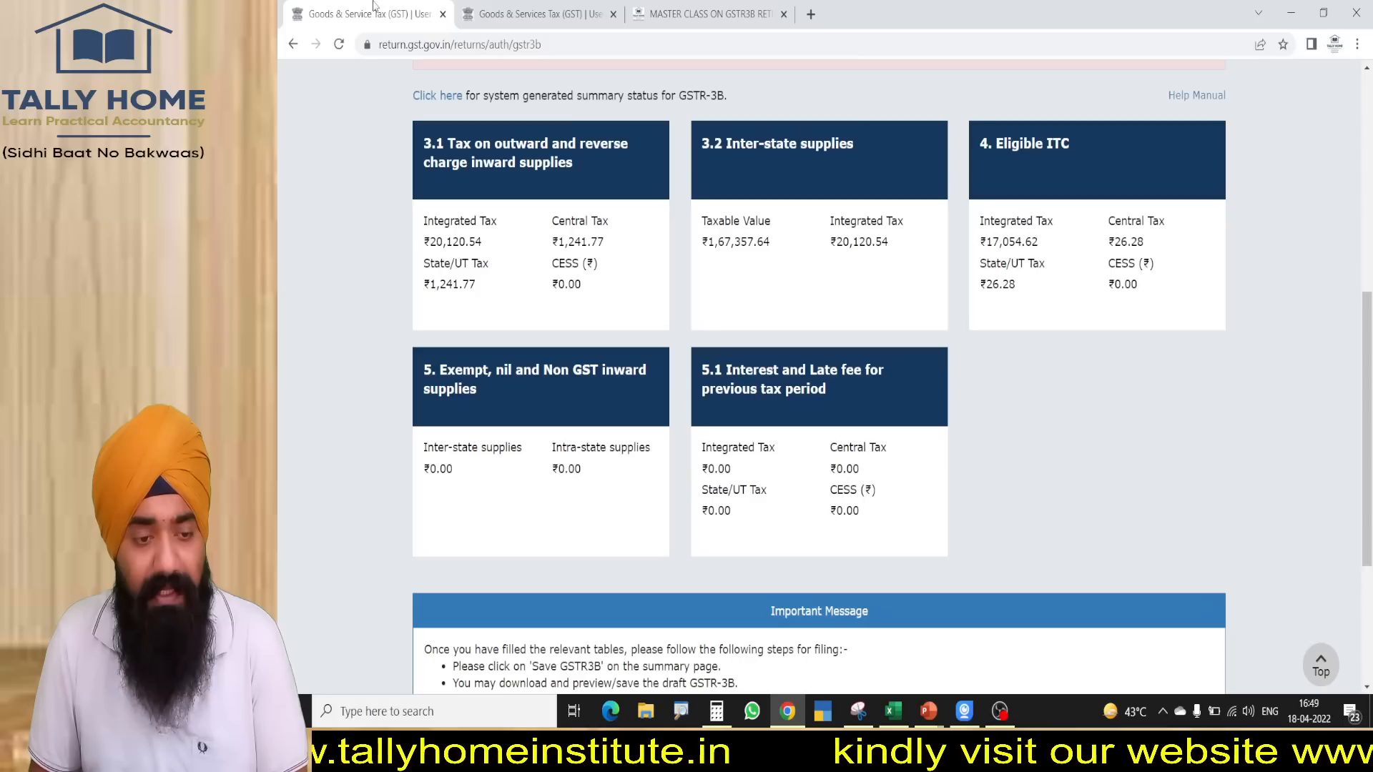
left_click(716, 711)
left_click(823, 319)
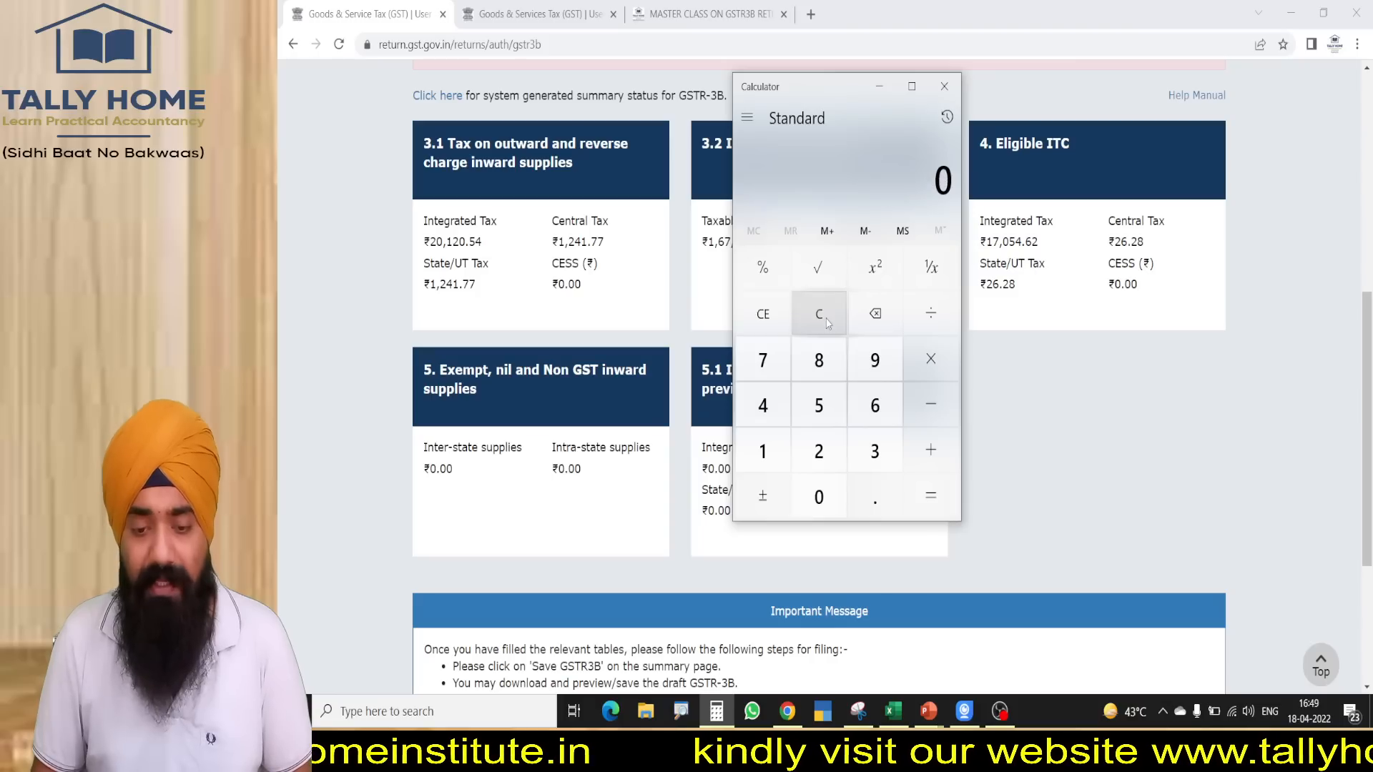
type("17054+26+26")
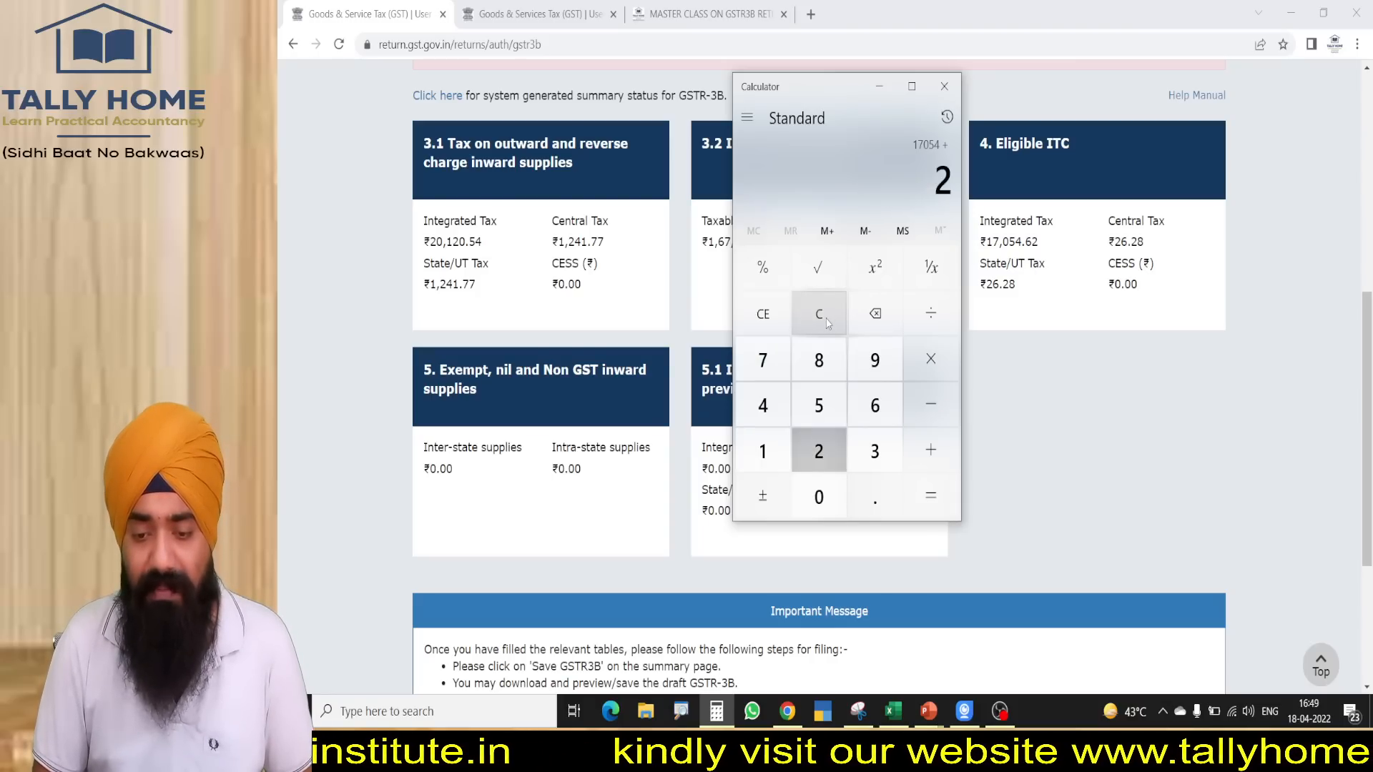
key("Return")
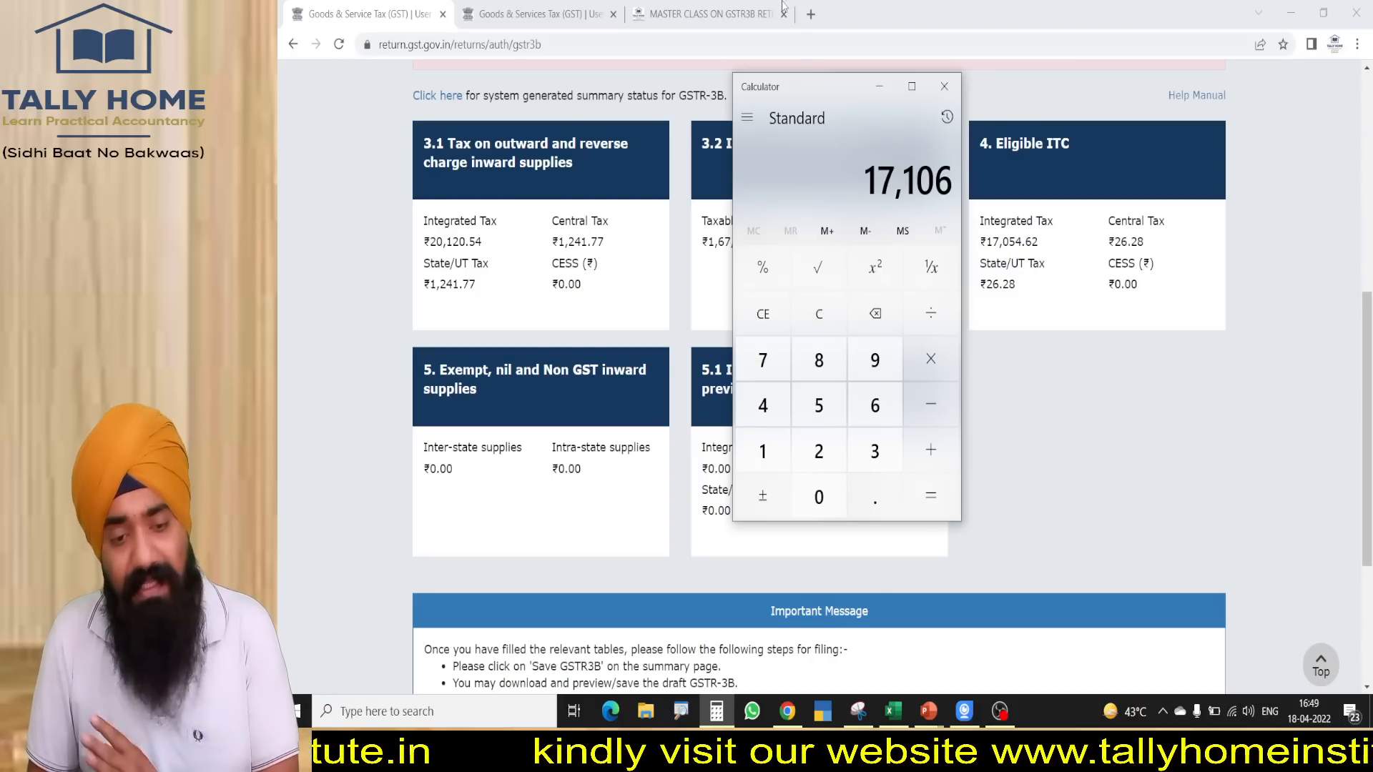
- Add the 11443 Electronic Credit Ledger balance from the portal dashboard to the ITC total in Calculator, and minimize it
left_click(591, 21)
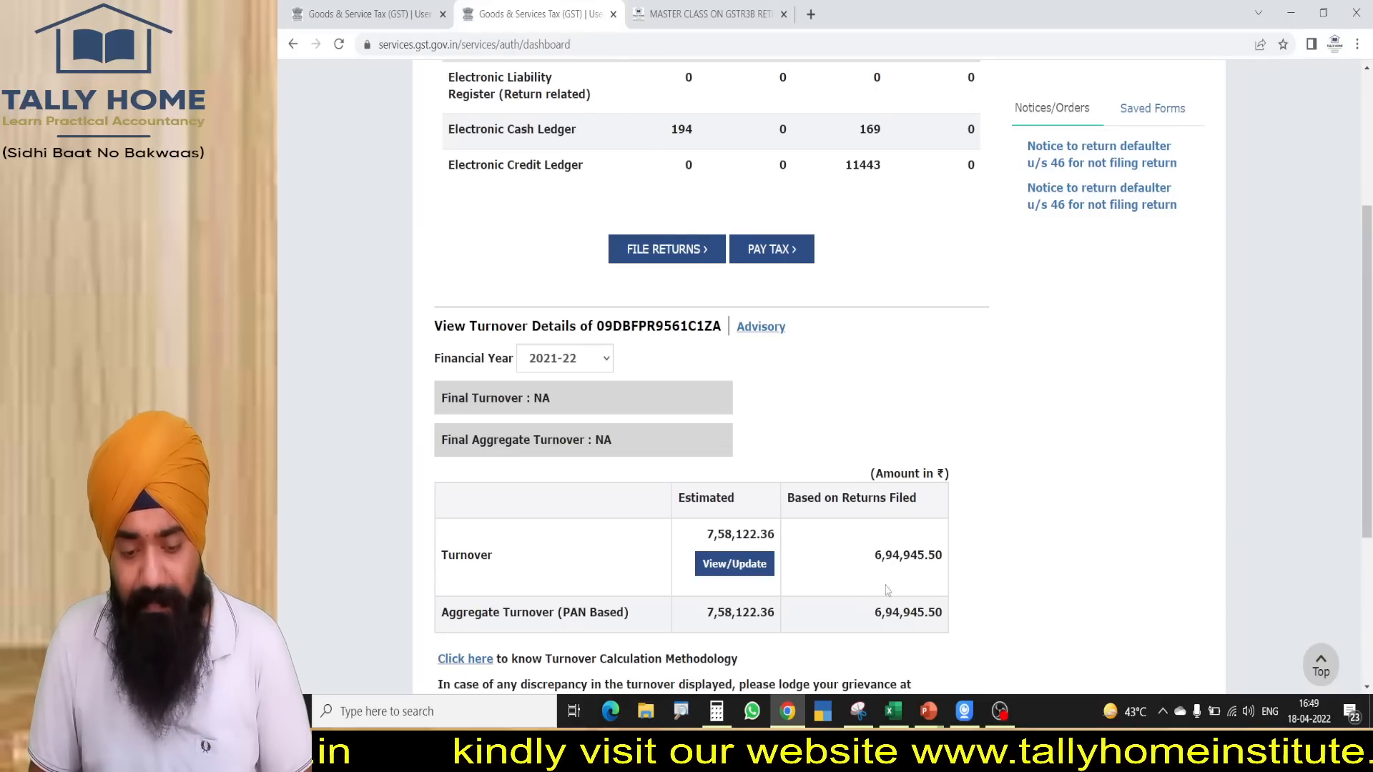
left_click(715, 711)
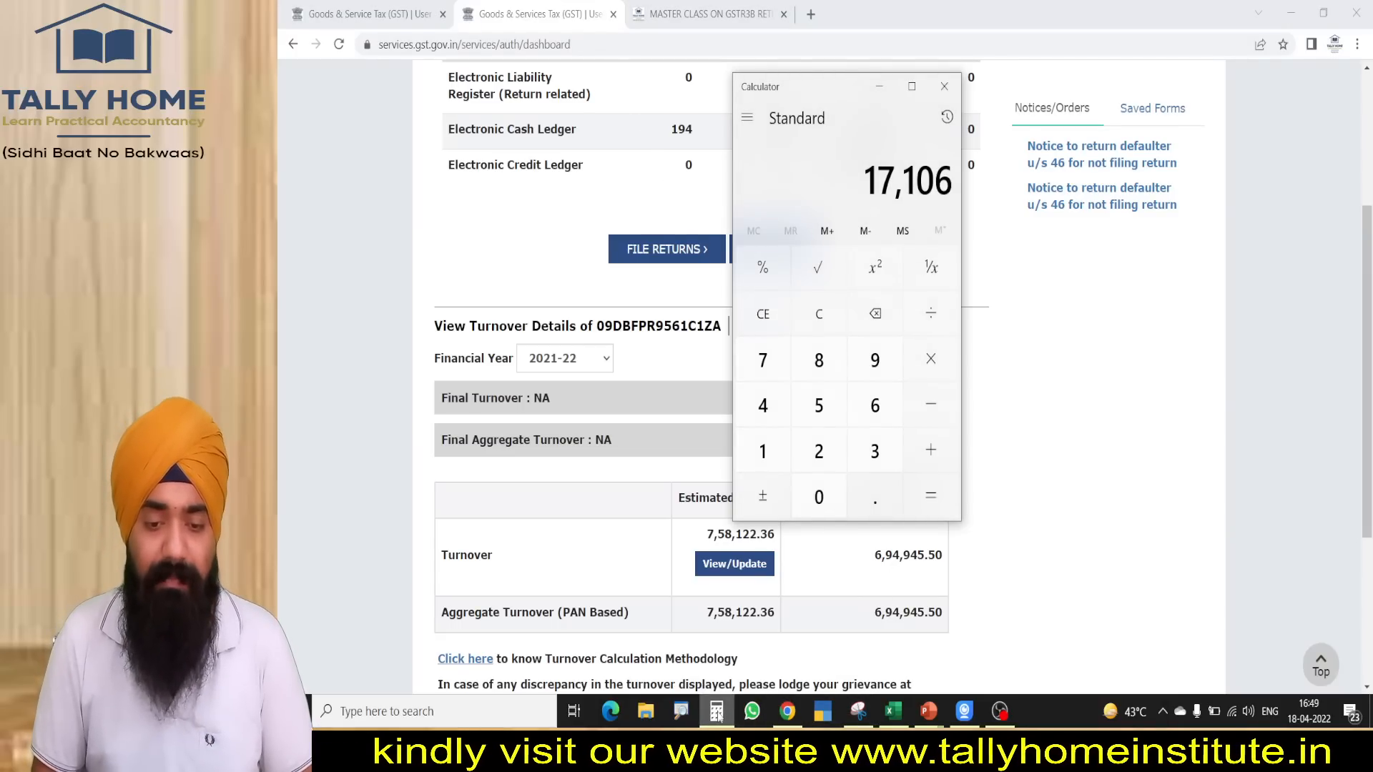
left_click_drag(824, 85, 520, 113)
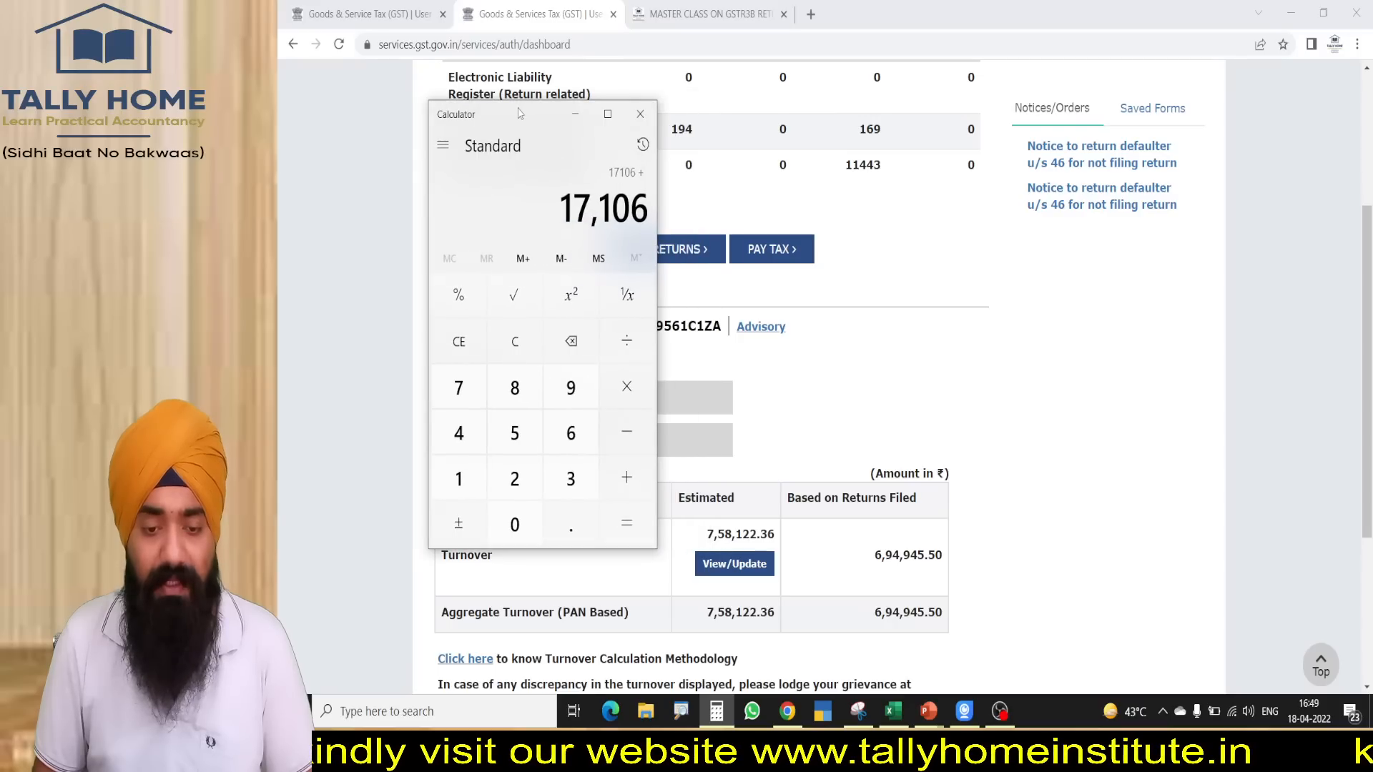
type("11443 +")
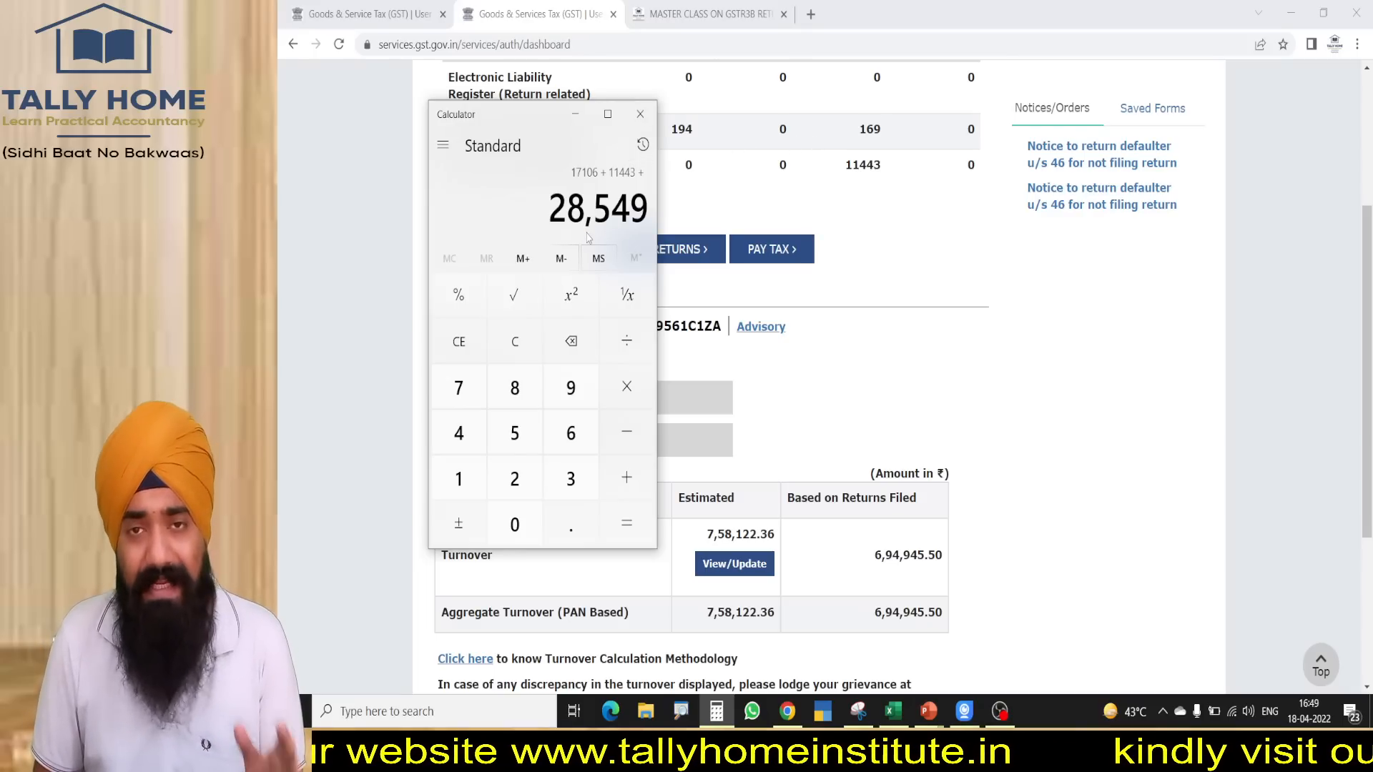
left_click(574, 117)
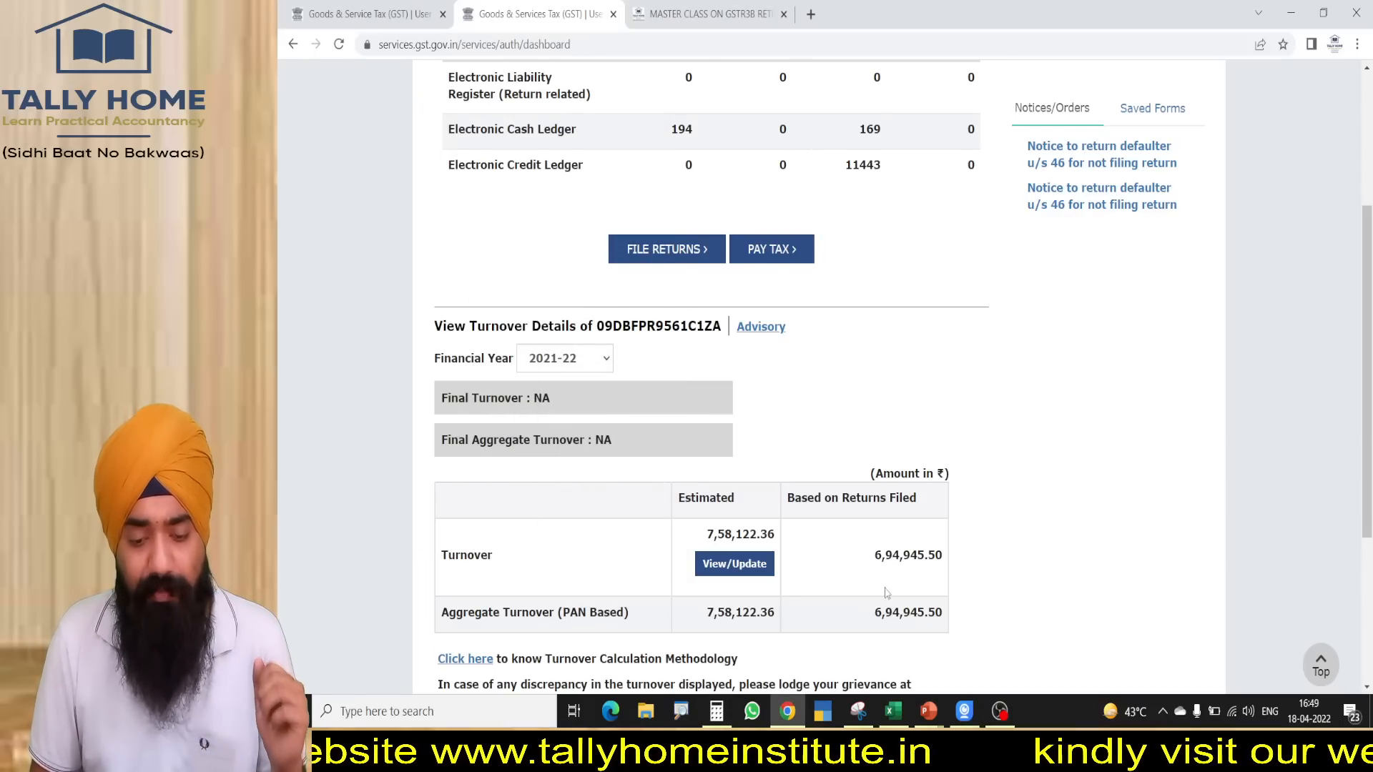
- Switch to the Excel sheet, check the credit ledger balance on the dashboard, and enter 11443 as the SGST ITC in E3
left_click(904, 717)
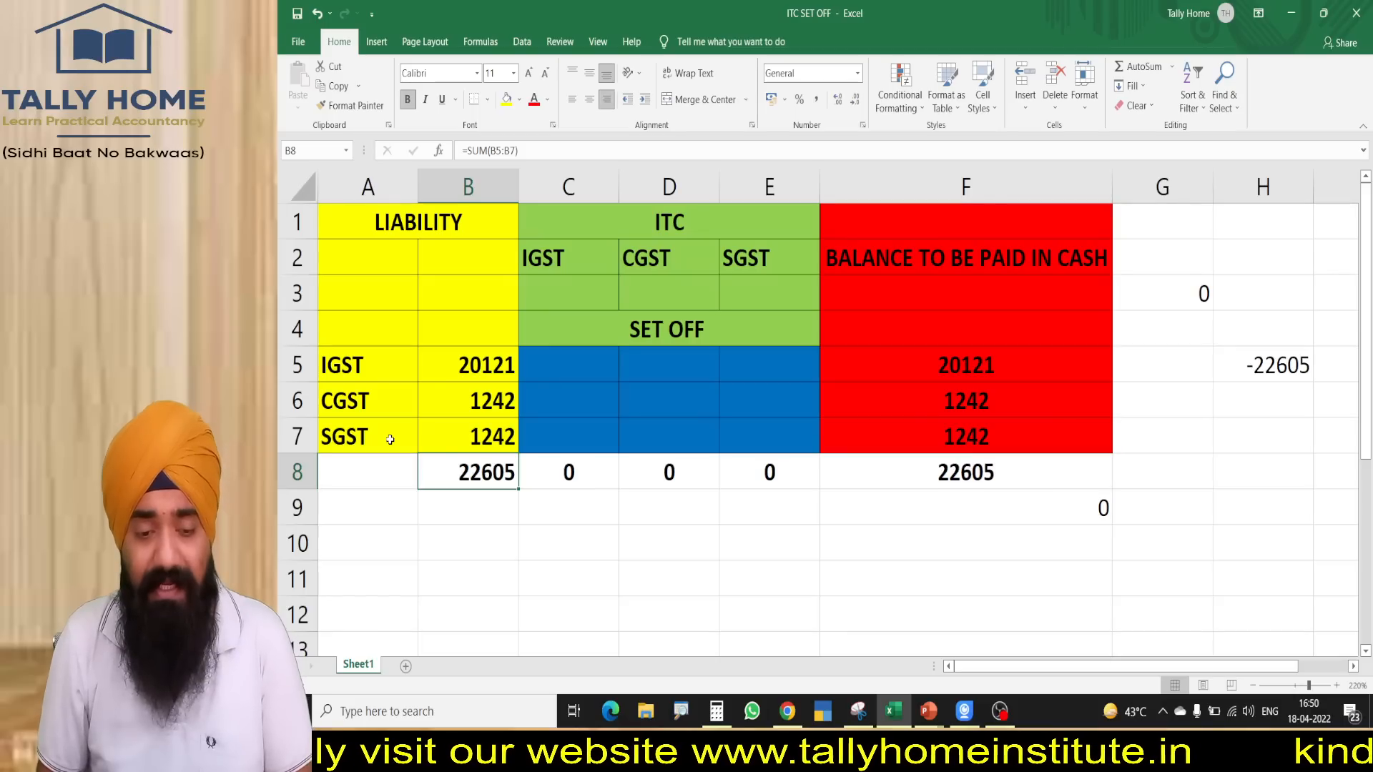
left_click(652, 299)
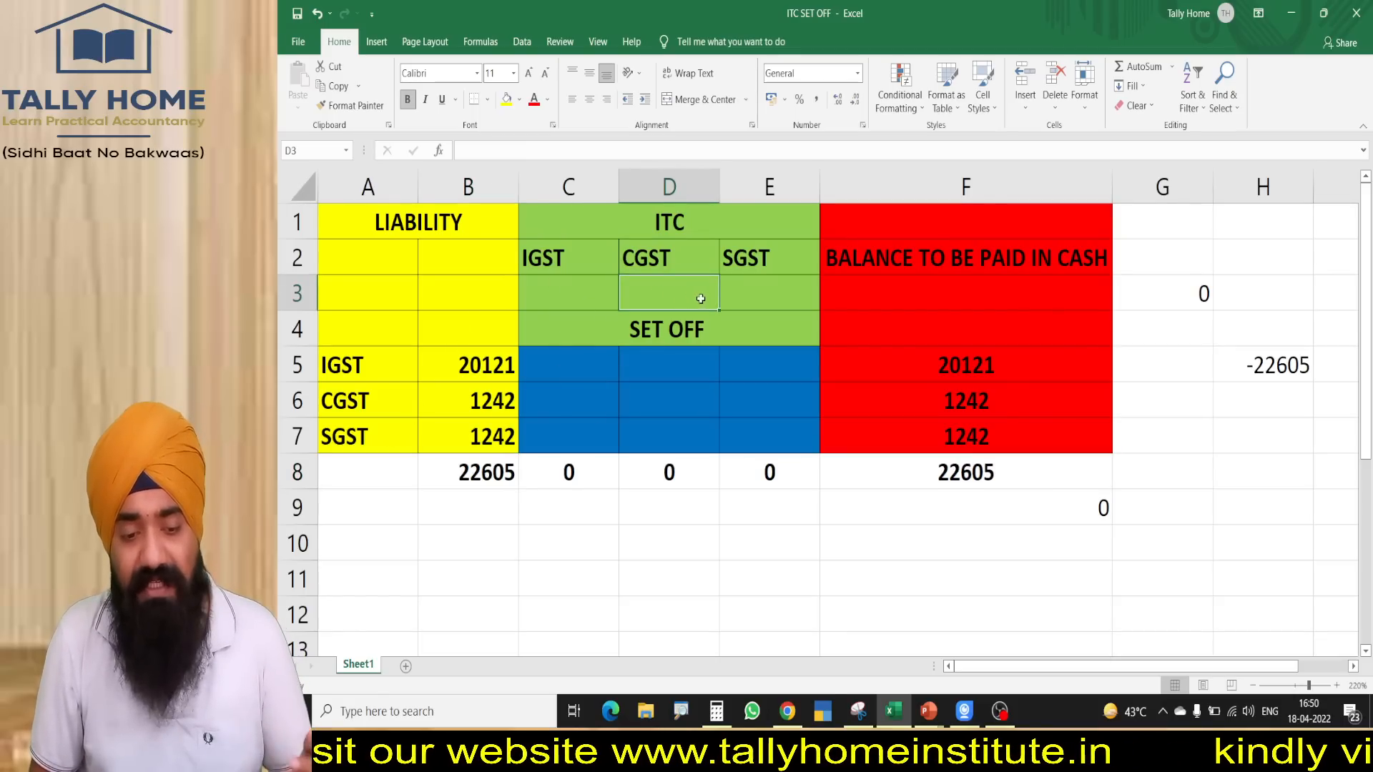
left_click(758, 294)
key("alt+Tab")
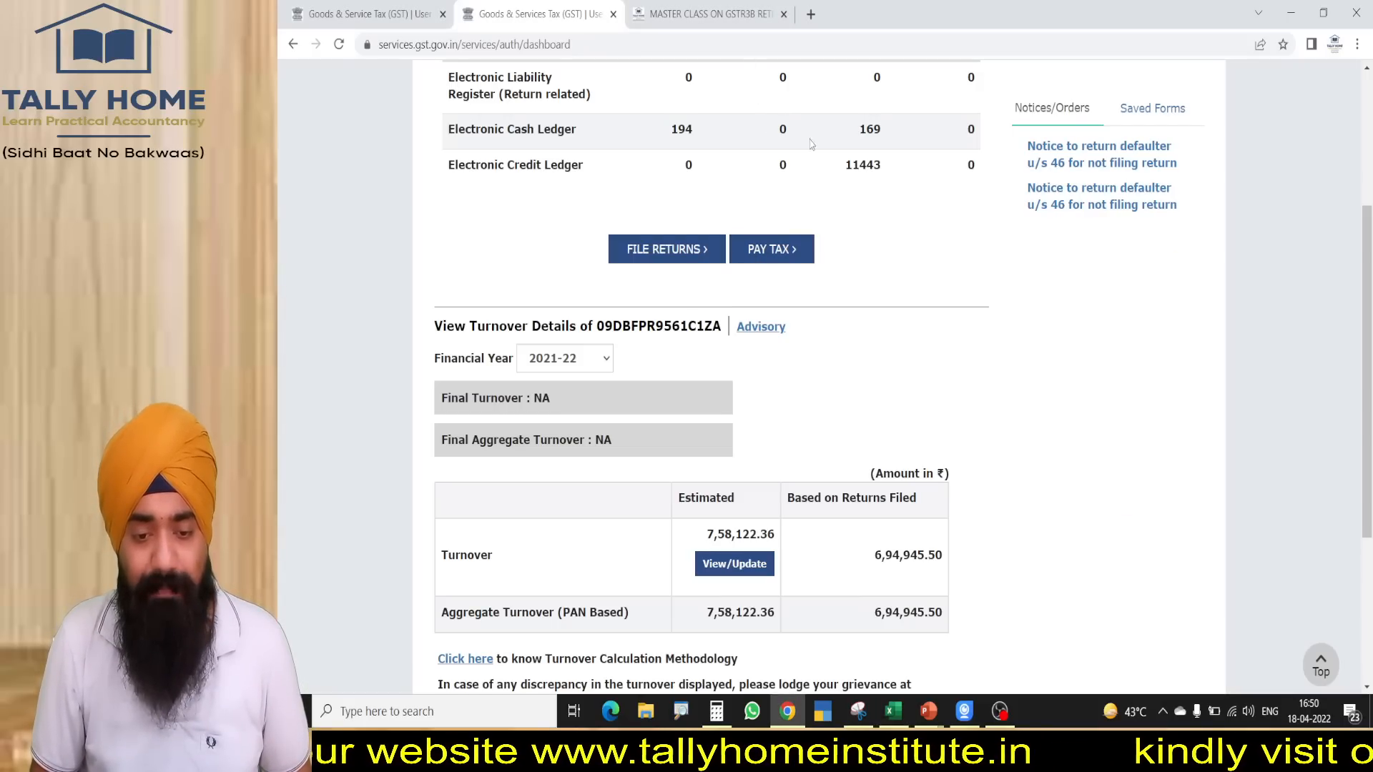
key("alt+Tab")
type("11")
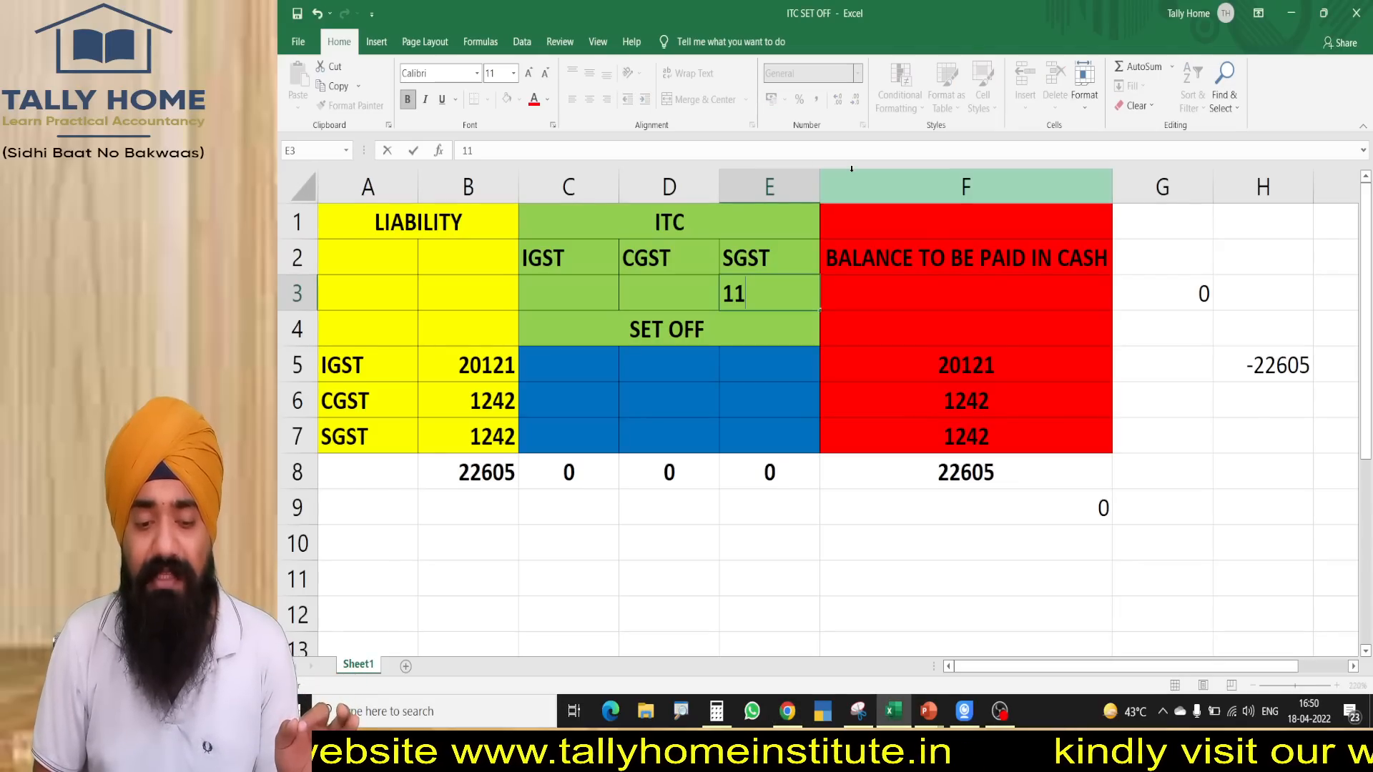
type("443")
key("Return")
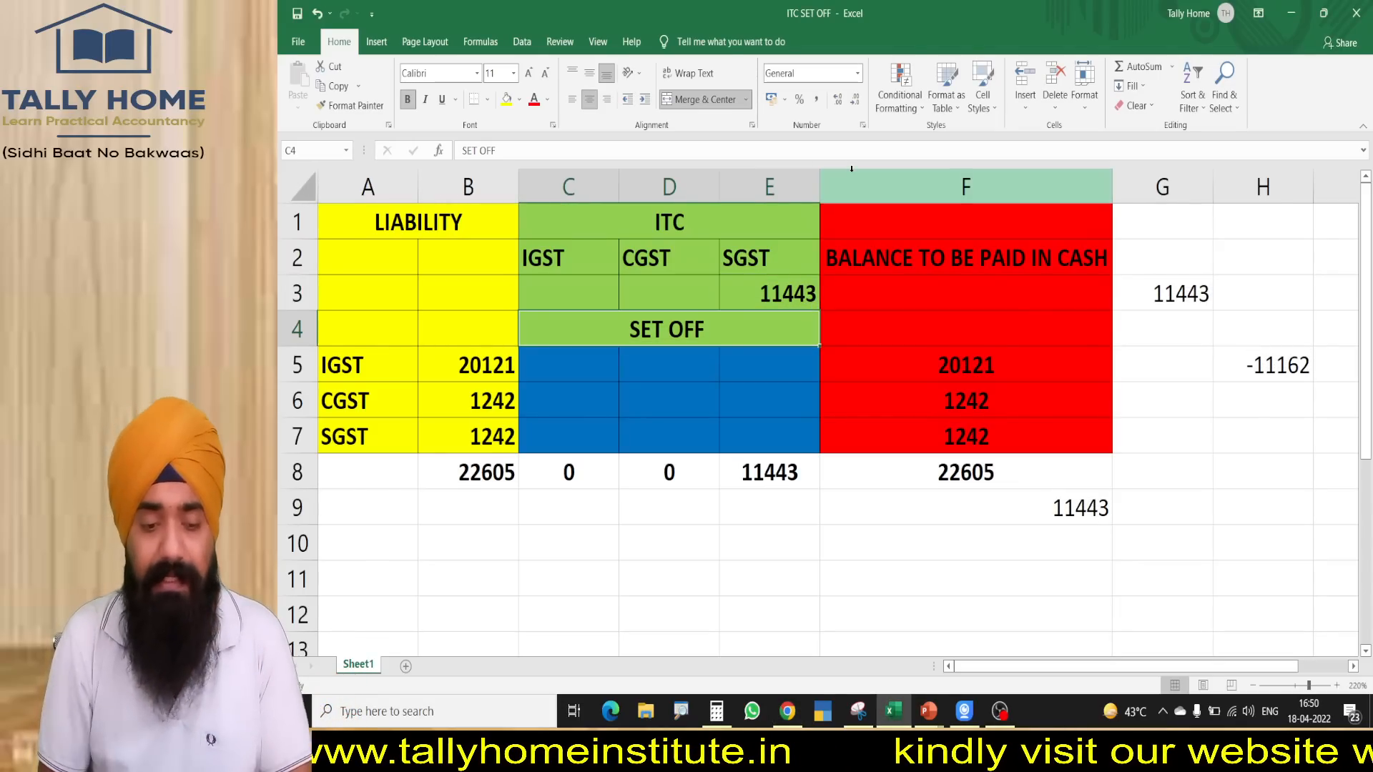
- Return to the GSTR-3B summary in the browser and open the Eligible ITC table to view the Net ITC Available row
key("alt+Tab")
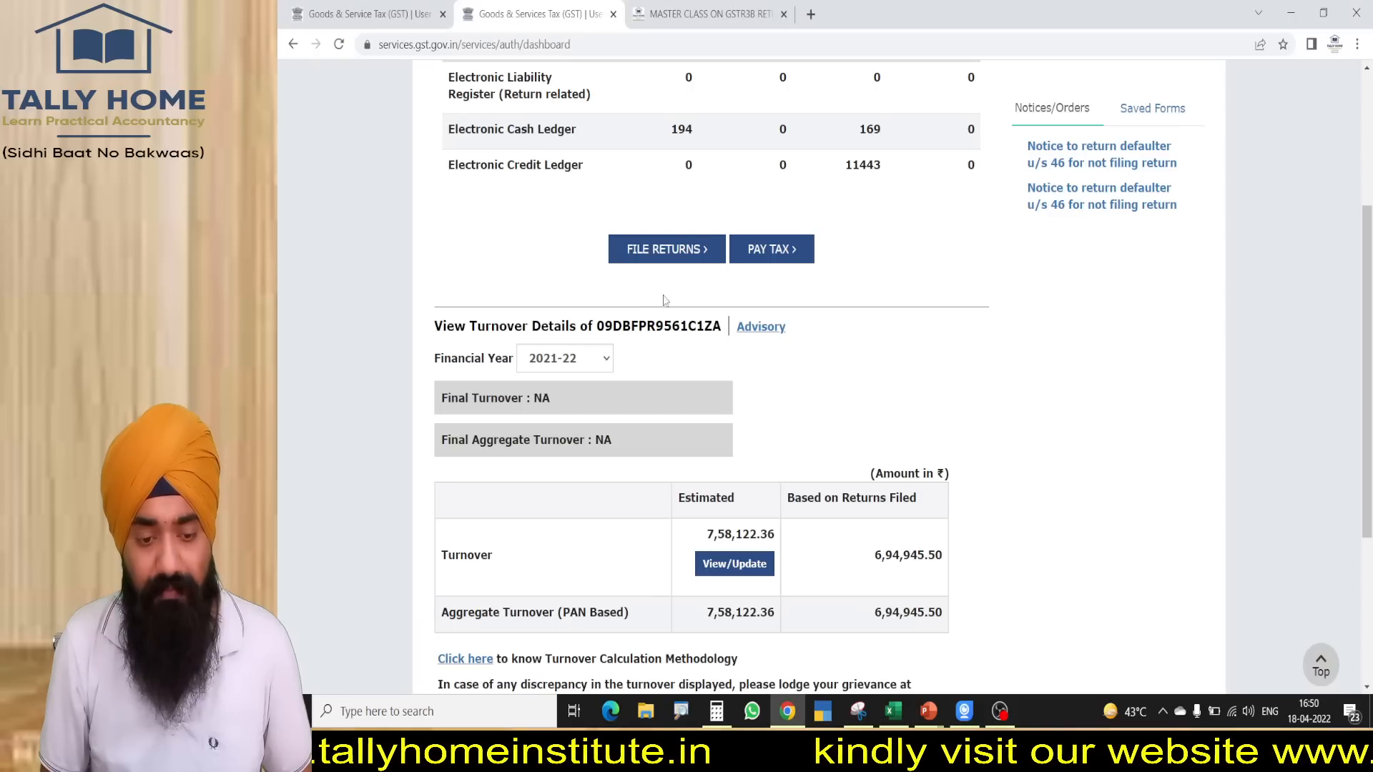
left_click(386, 13)
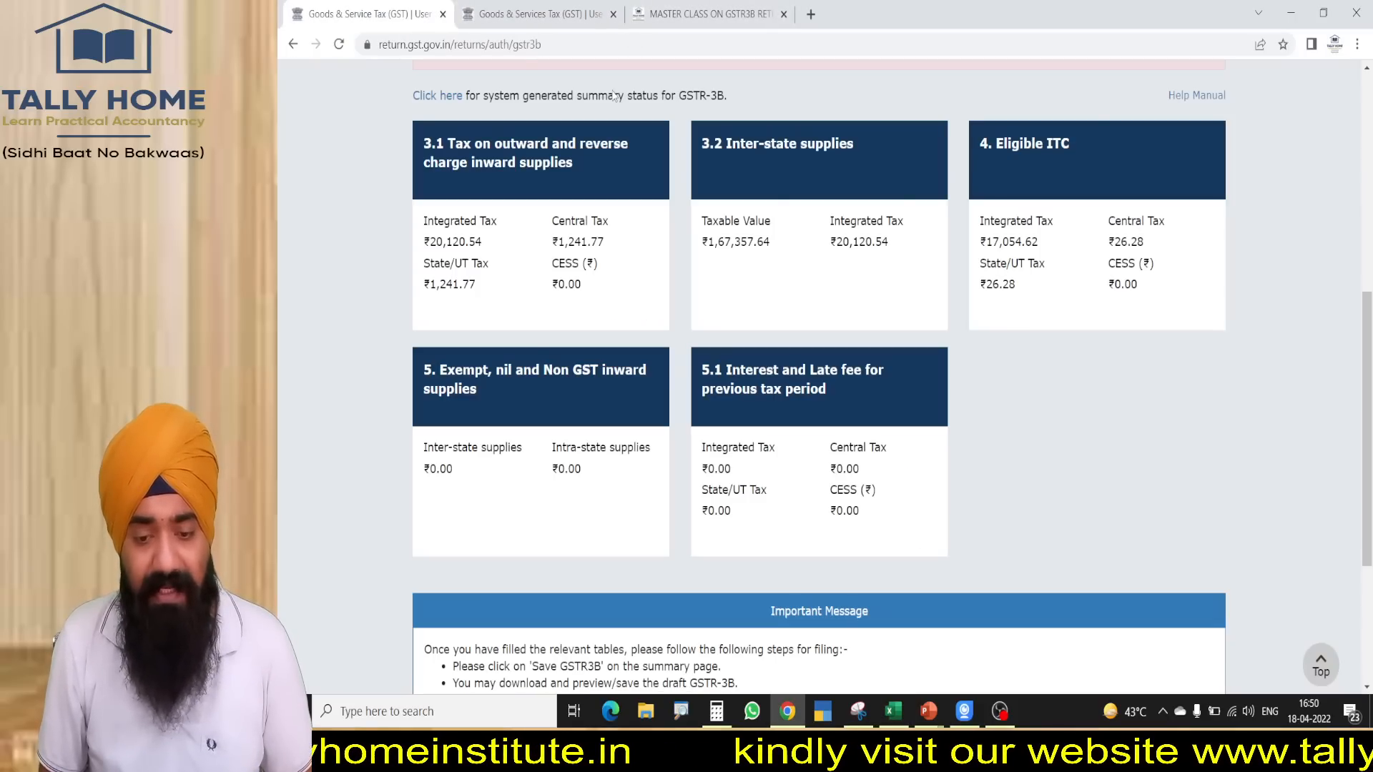
left_click(1044, 183)
scroll(1014, 423, "down", 5)
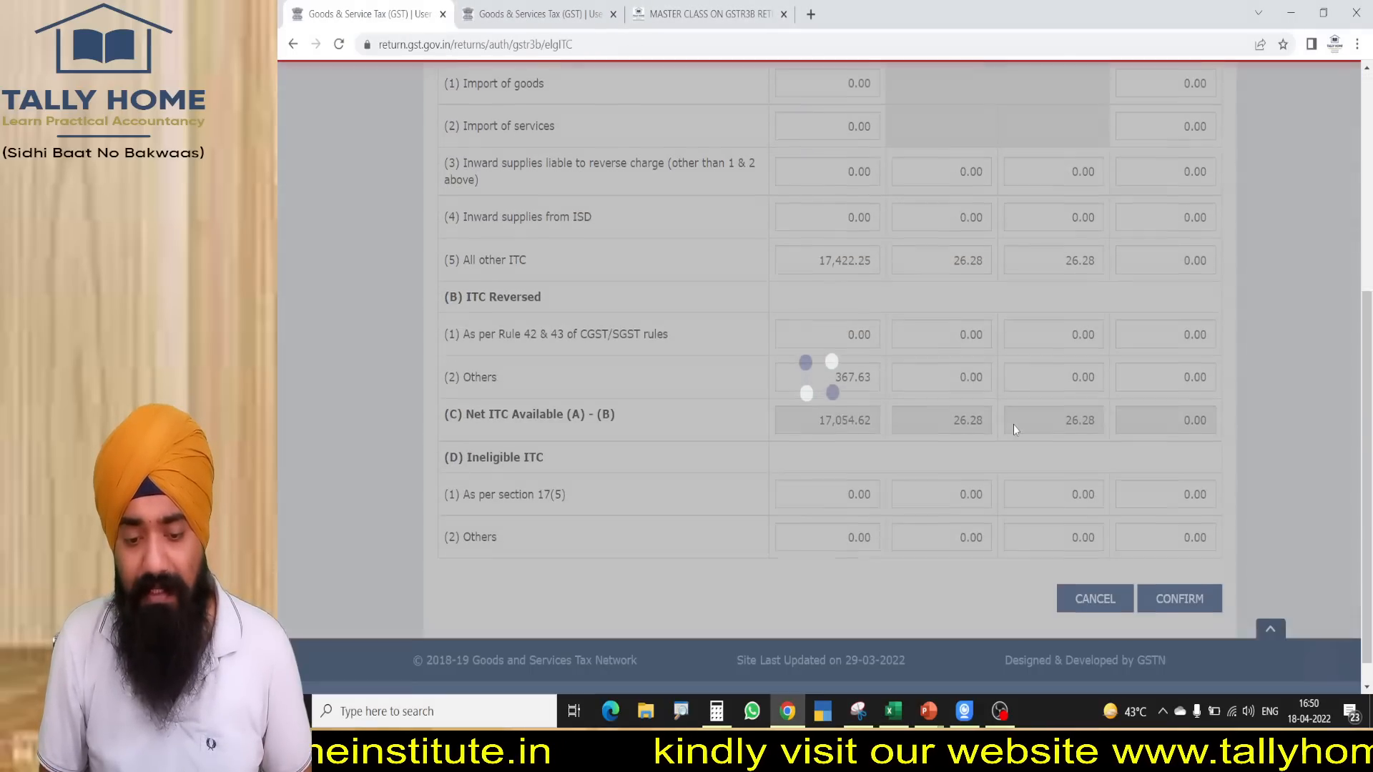
- Switch to the Excel sheet, check the net ITC on the portal, and enter 17055 as the IGST ITC in C3
key("alt+Tab")
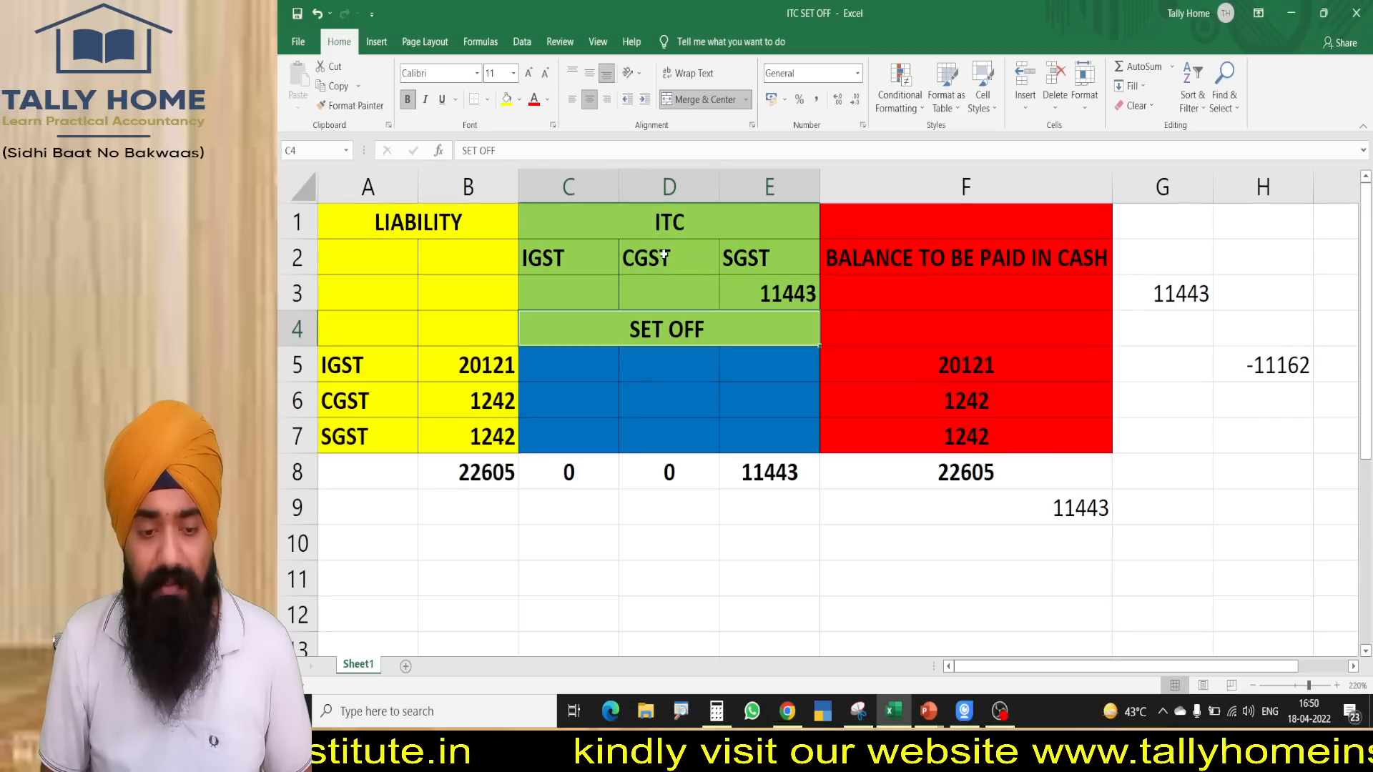
left_click(529, 291)
key("alt+Tab")
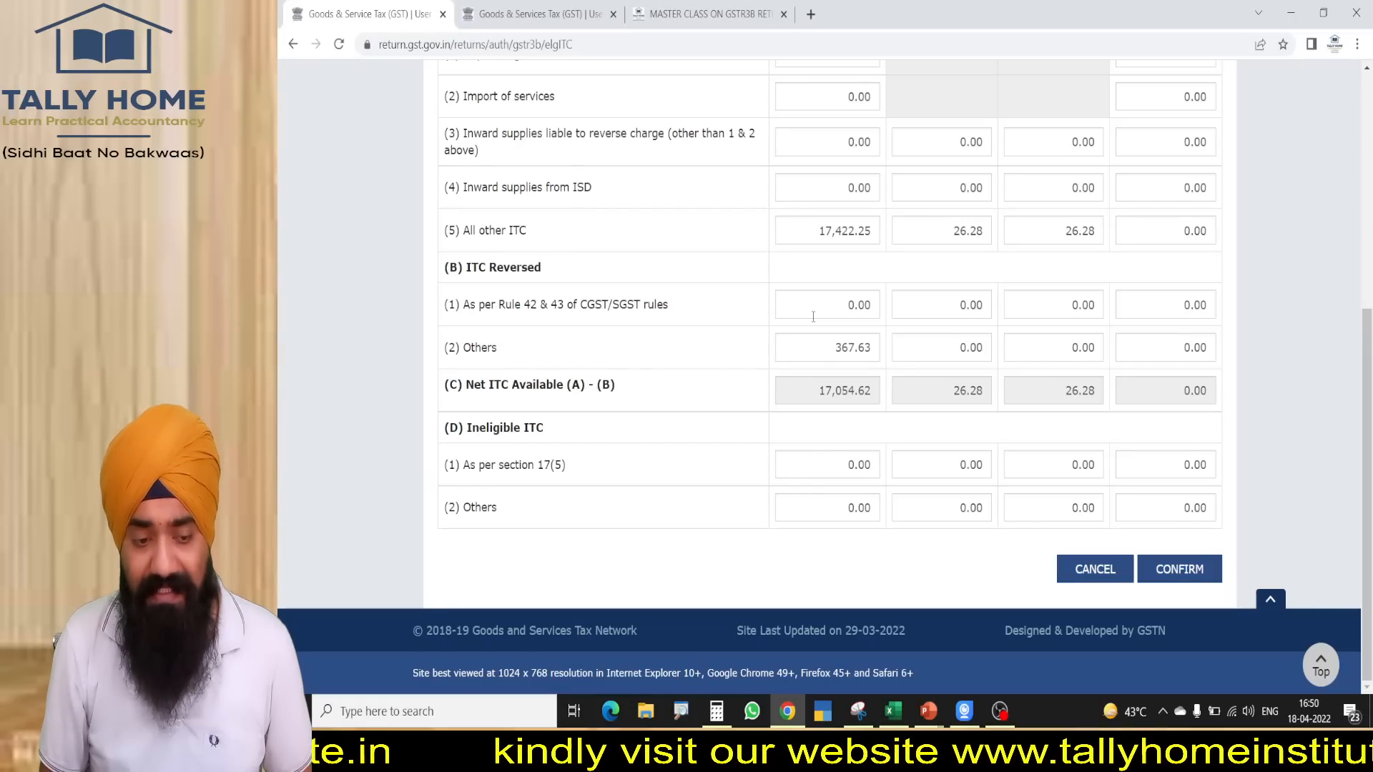
key("alt+Tab")
type("17055")
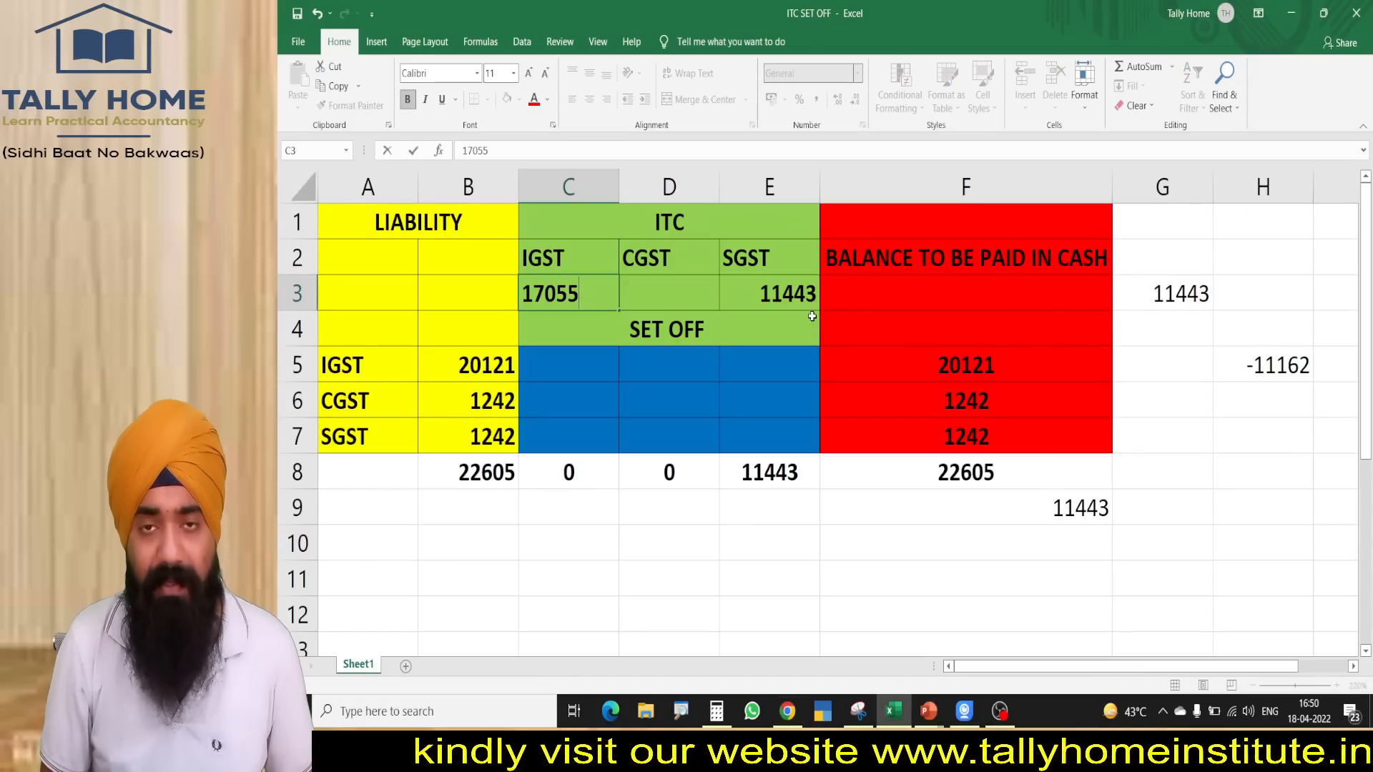
key("Return")
- Check the net central tax ITC on the portal and enter 26 as the CGST ITC in D3
key("Up")
key("Right")
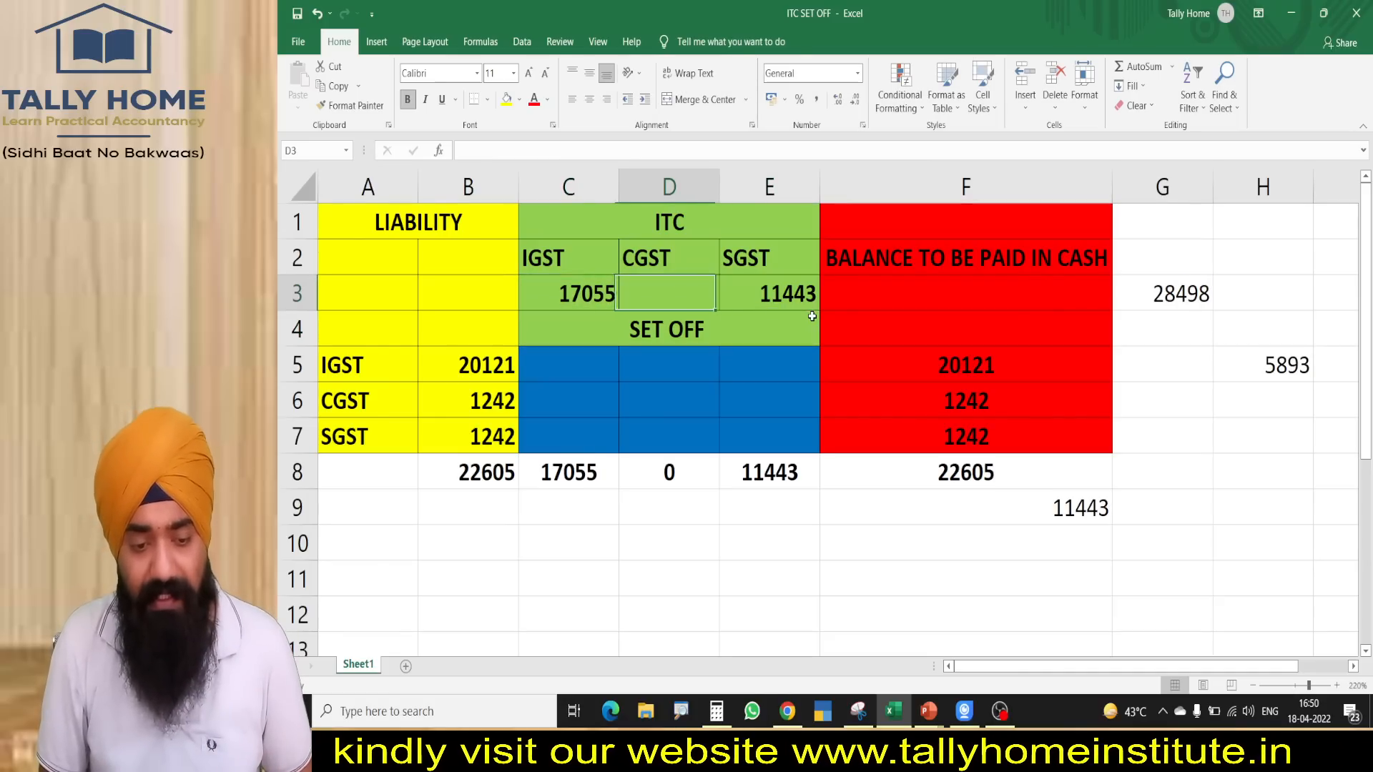
key("alt+Tab")
key("alt+Tab")
type("26")
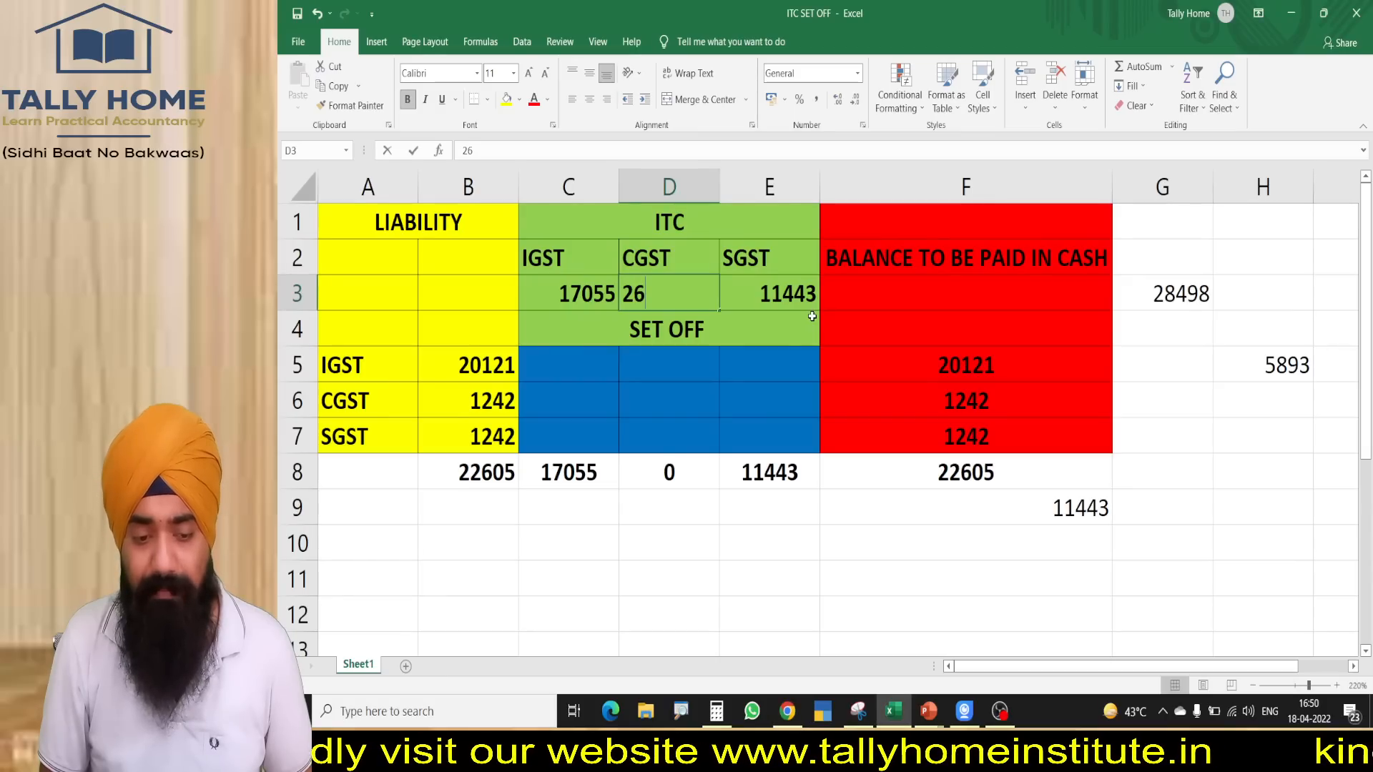
key("Return")
- Change the SGST ITC in E3 to the formula =11443+26 to include the current month's credit
key("Up")
key("Right")
key("F2")
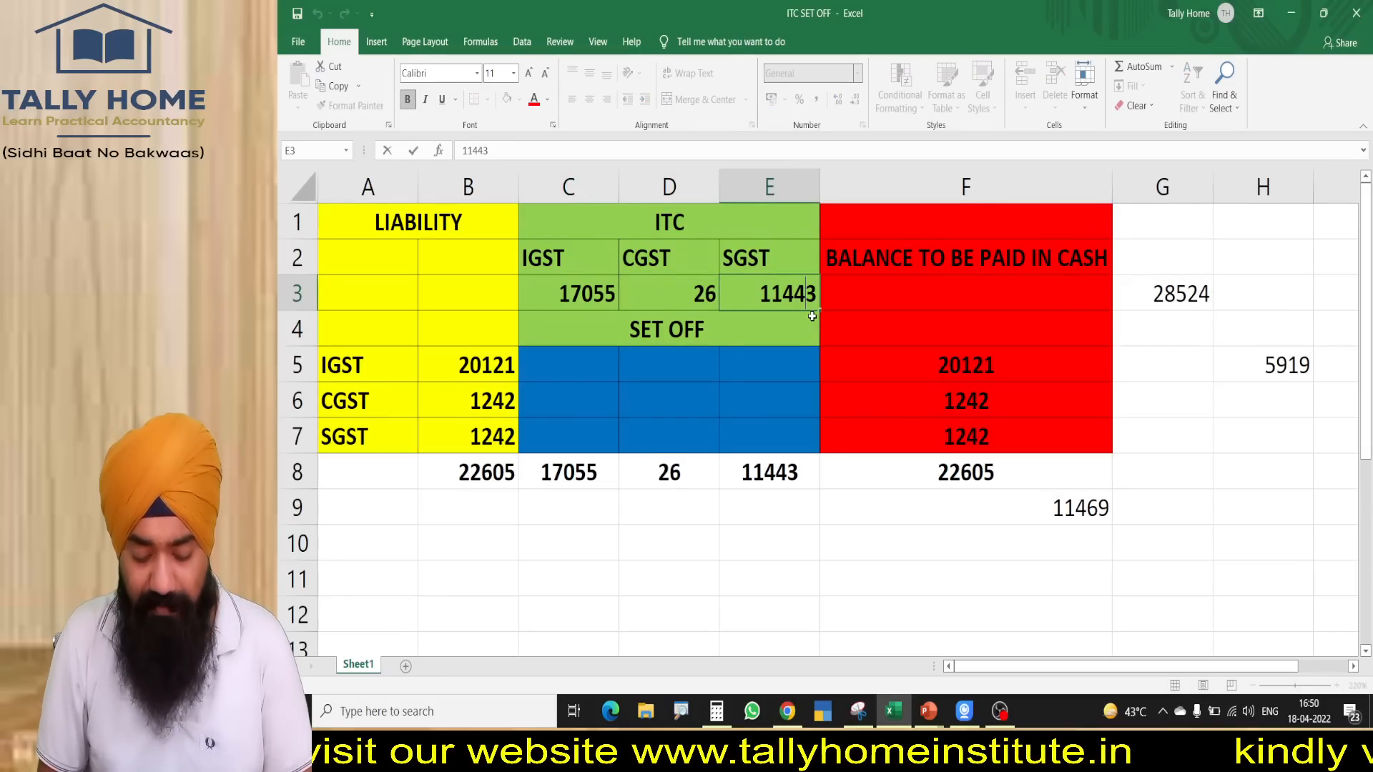
key("Home")
type("=")
key("End")
type("+26")
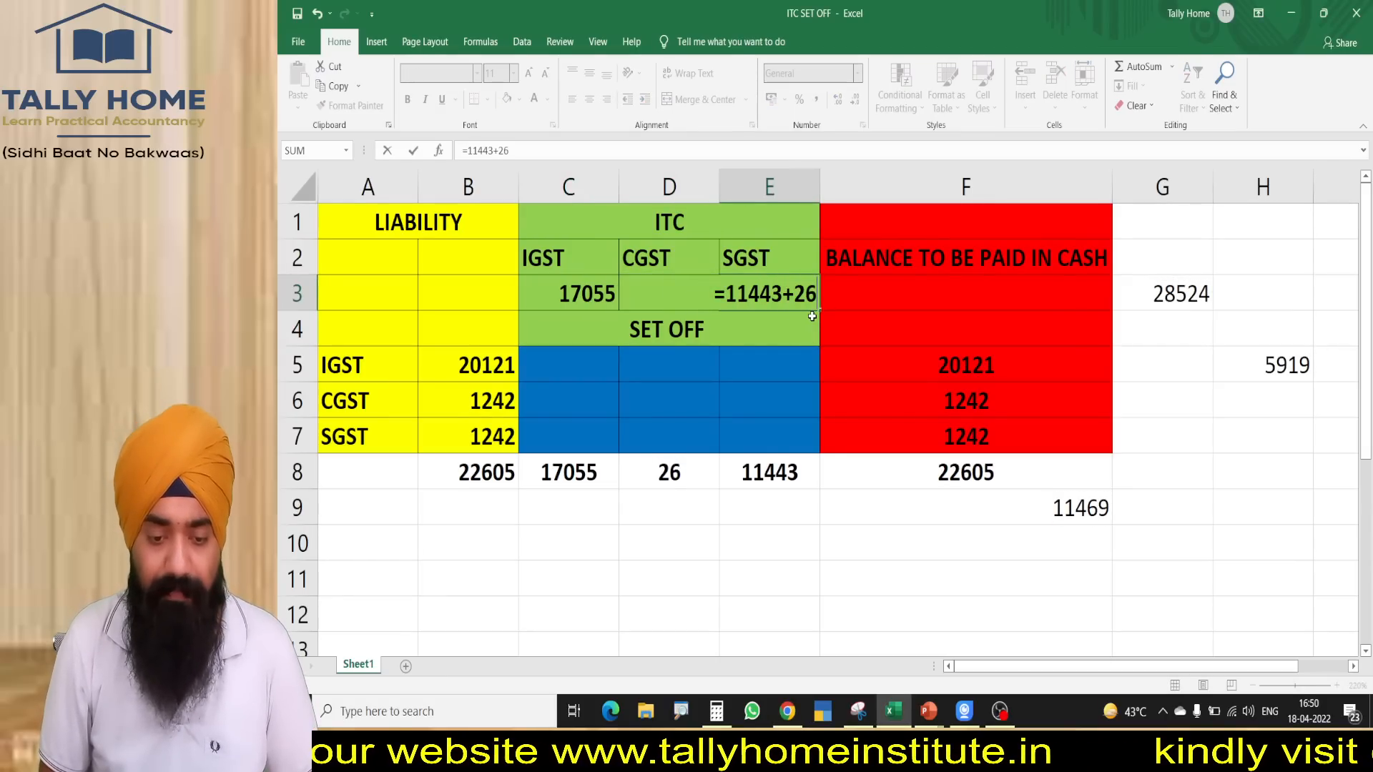
key("Return")
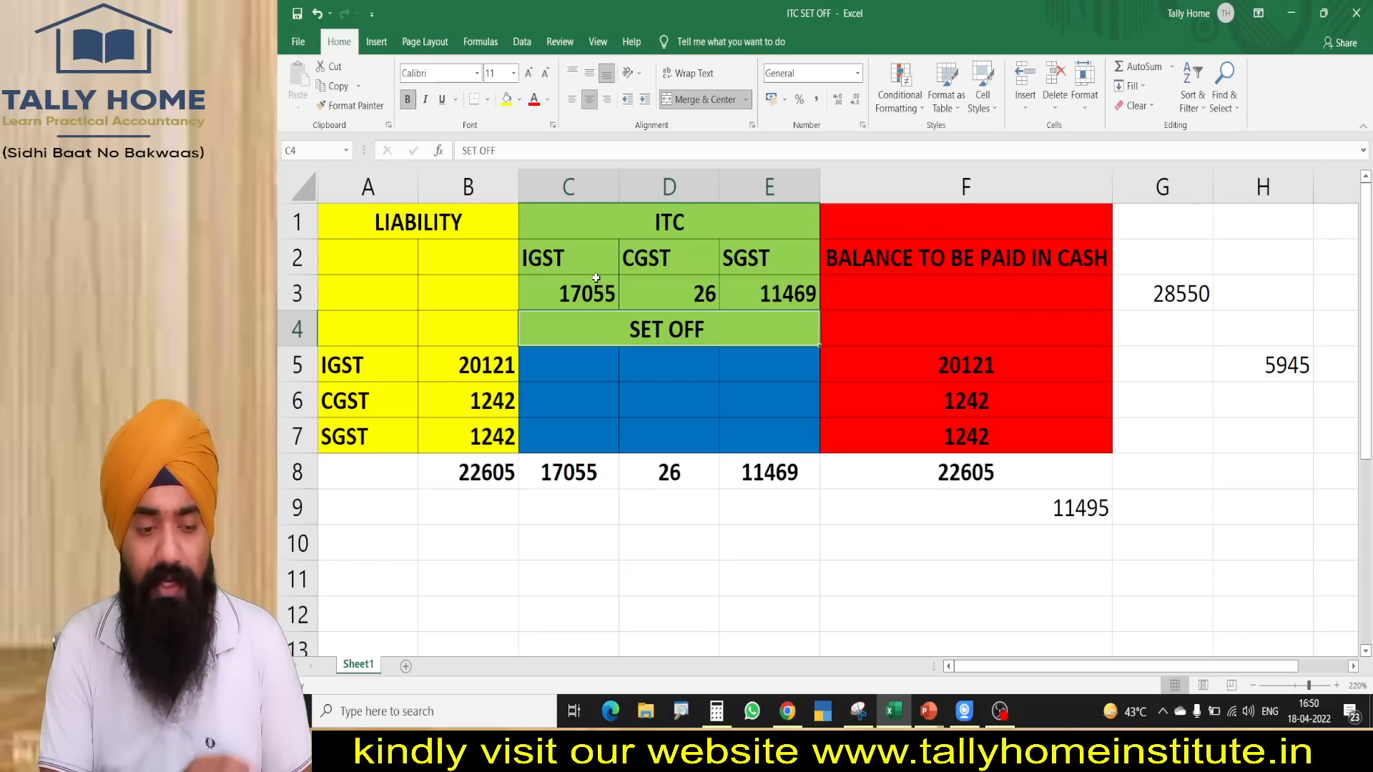
- Enlarge the sheet, circle the LIABILITY heading area with the red pen, and number the IGST, CGST and SGST liability rows 1, 2, 3
scroll(595, 278, "up", 3, "ctrl")
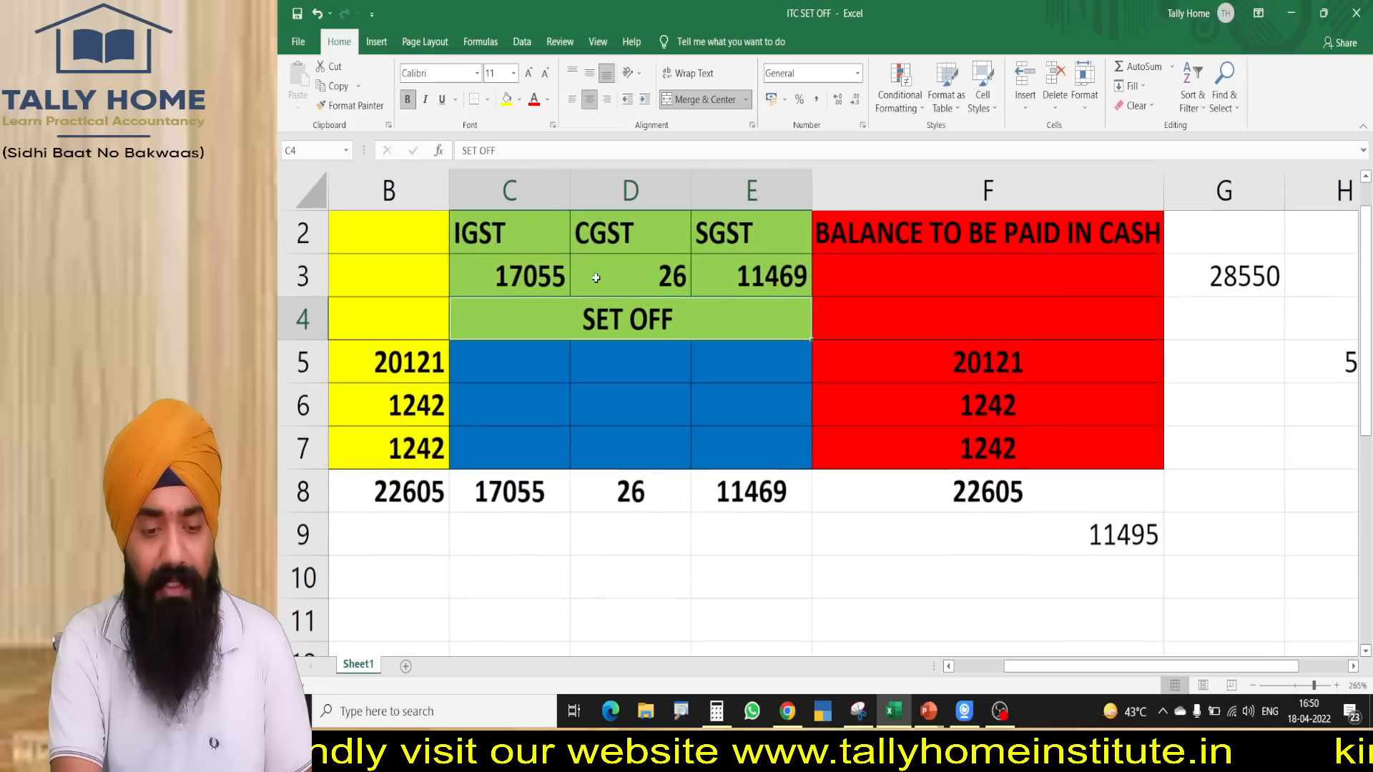
scroll(596, 278, "up", 1, "ctrl")
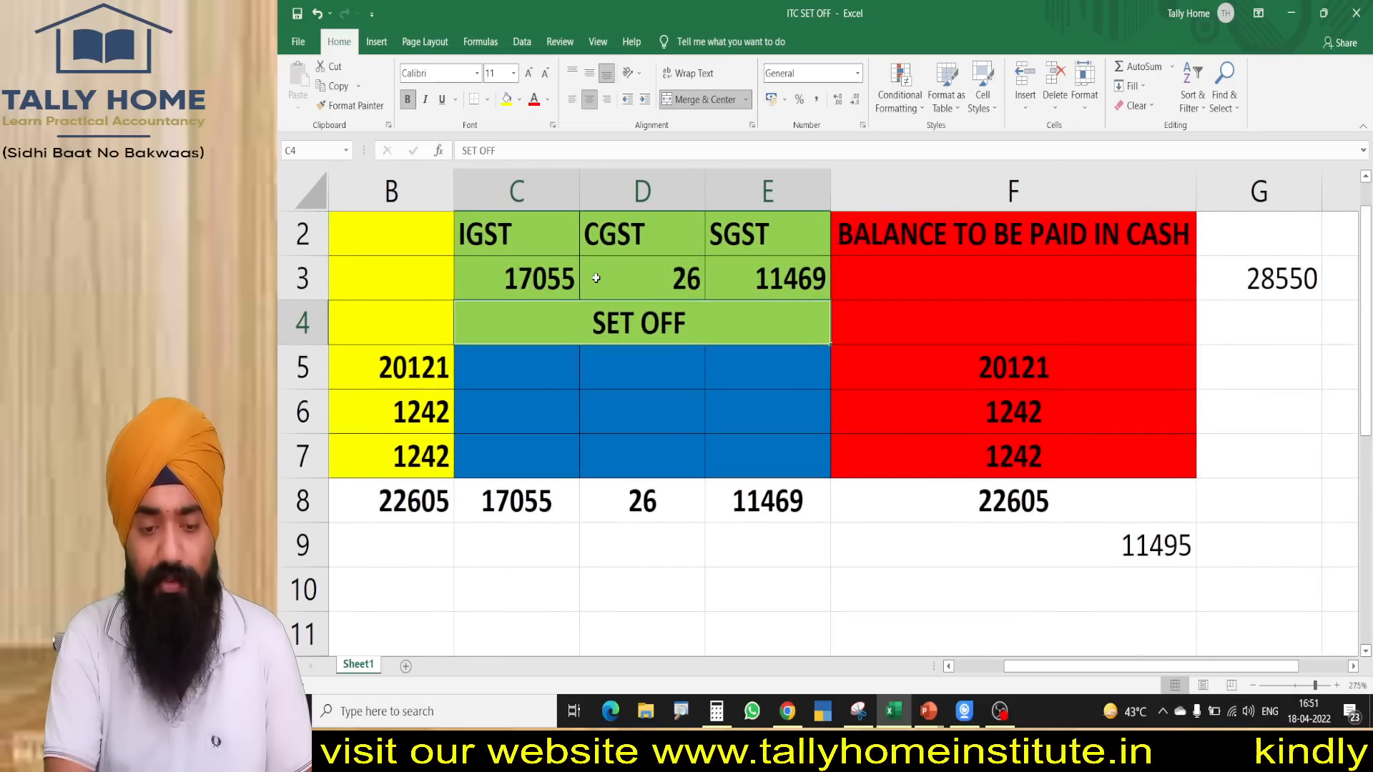
left_click_drag(1048, 667, 977, 672)
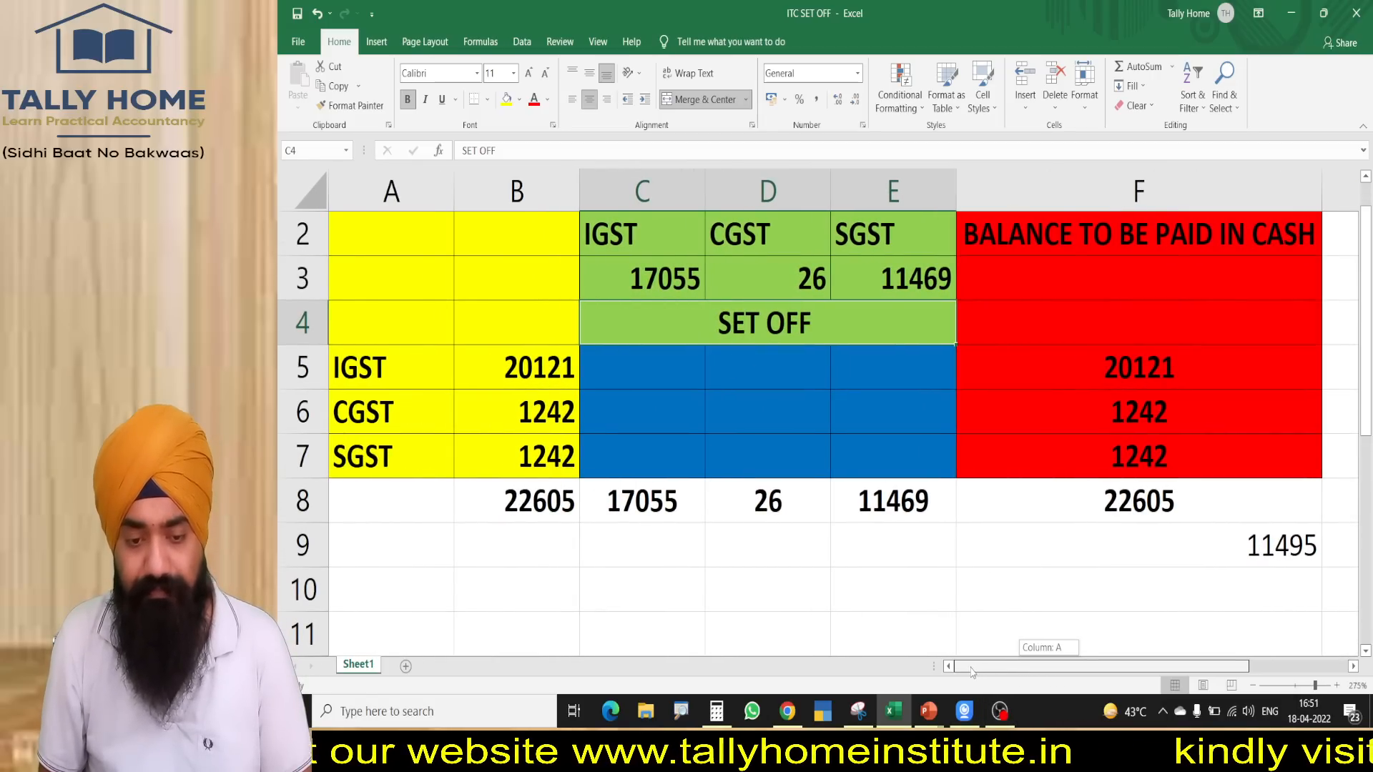
scroll(522, 363, "up", 1)
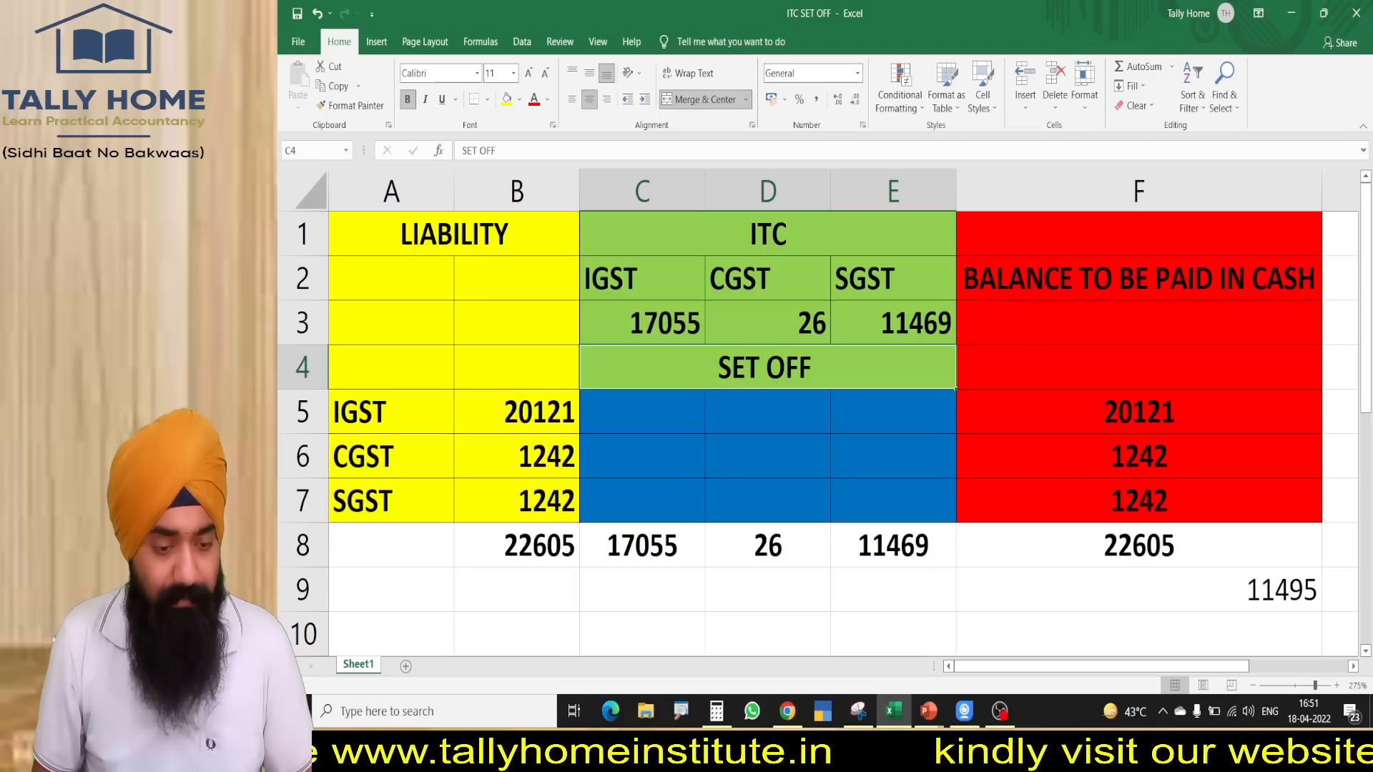
mouse_move(350, 241)
left_mouse_down()
mouse_move(322, 301)
mouse_move(418, 304)
mouse_move(429, 213)
left_mouse_up()
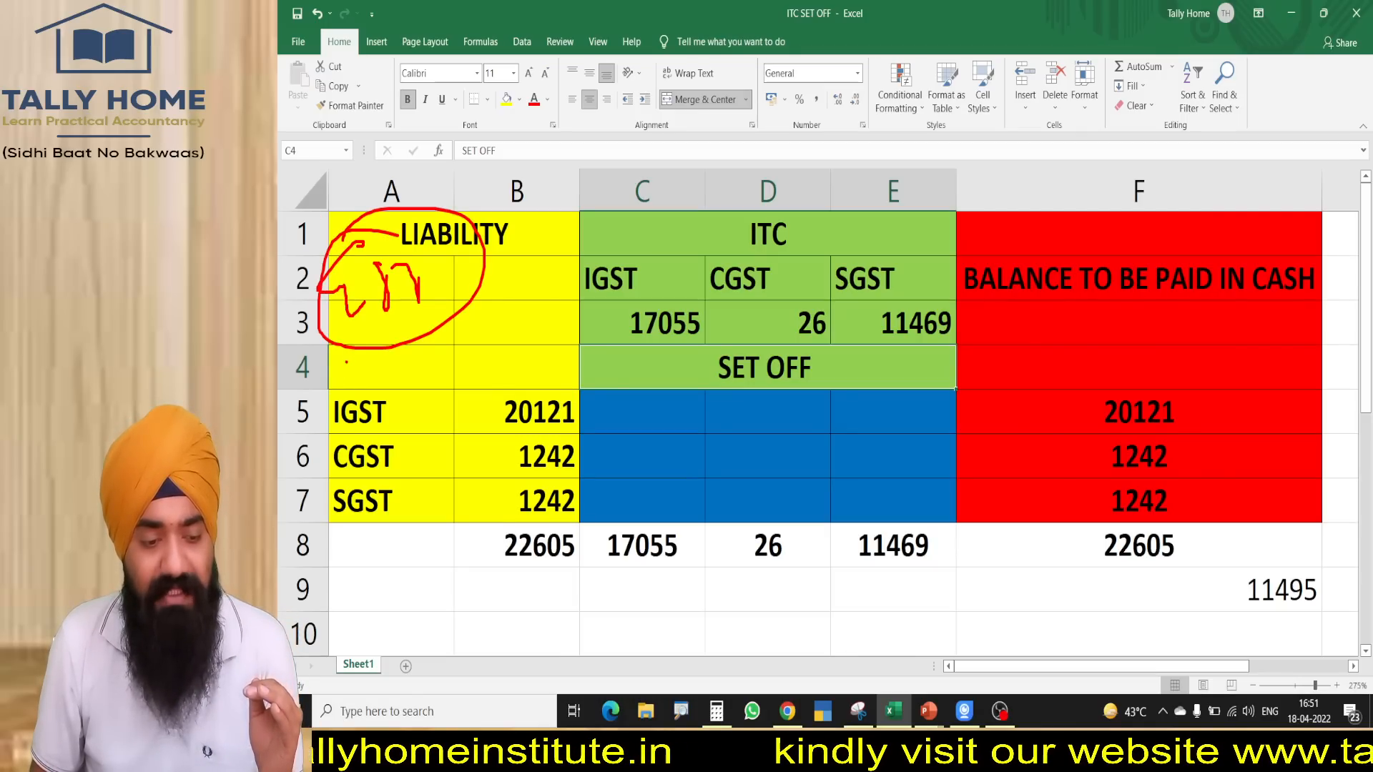
mouse_move(332, 365)
left_mouse_down()
mouse_move(302, 533)
mouse_move(337, 540)
left_mouse_up()
mouse_move(403, 389)
left_mouse_down()
mouse_move(427, 467)
mouse_move(410, 516)
left_mouse_up()
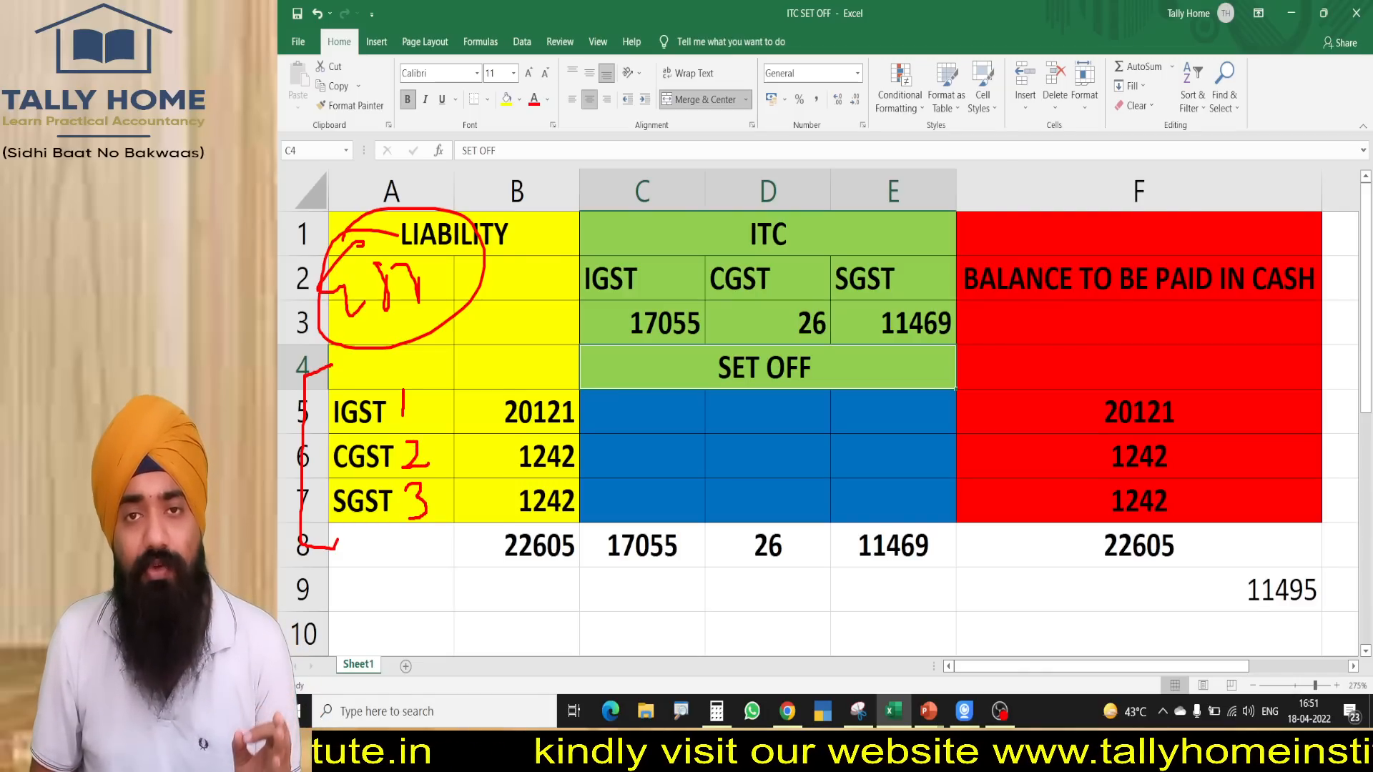
- Number the IGST, CGST and SGST columns under ITC 1, 2, 3 with the red pen, and clear all pen marks
left_click(603, 238)
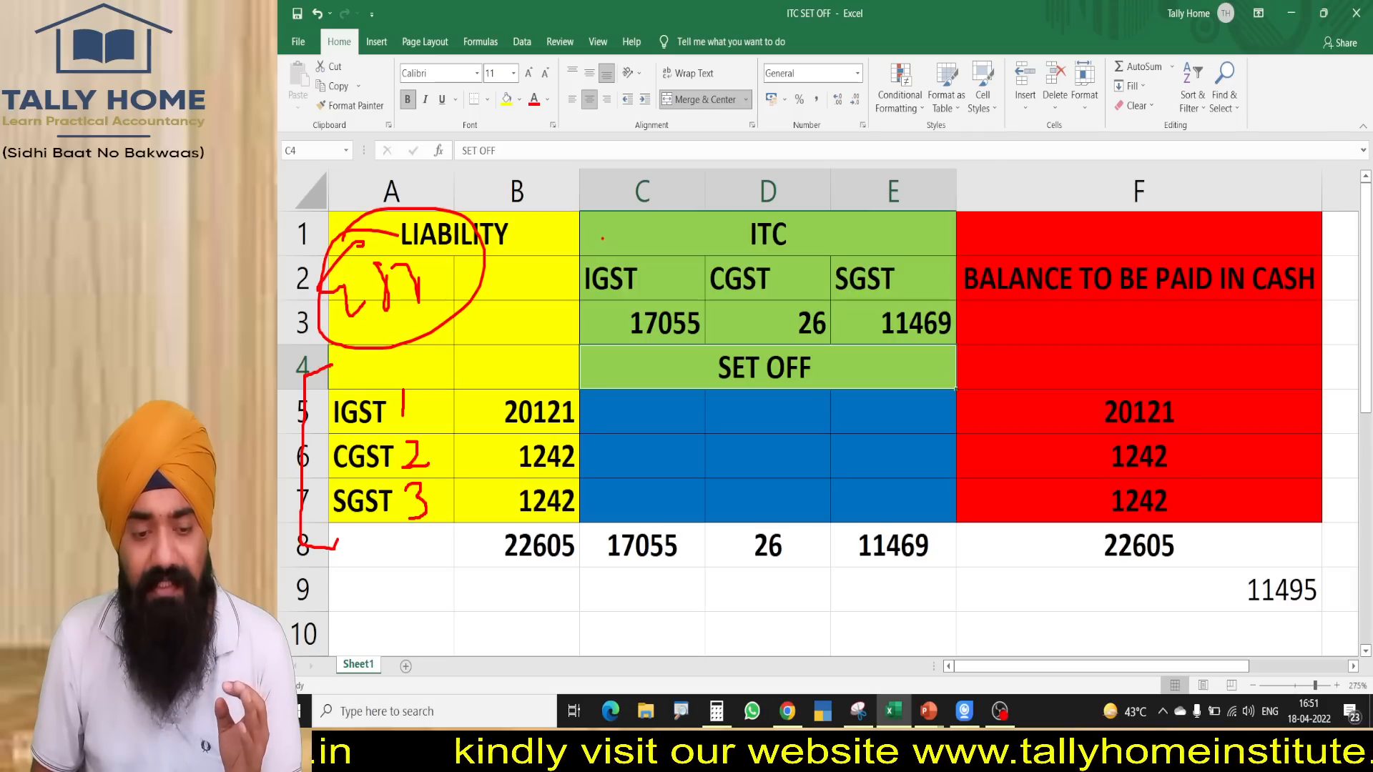
left_click_drag(616, 224, 618, 249)
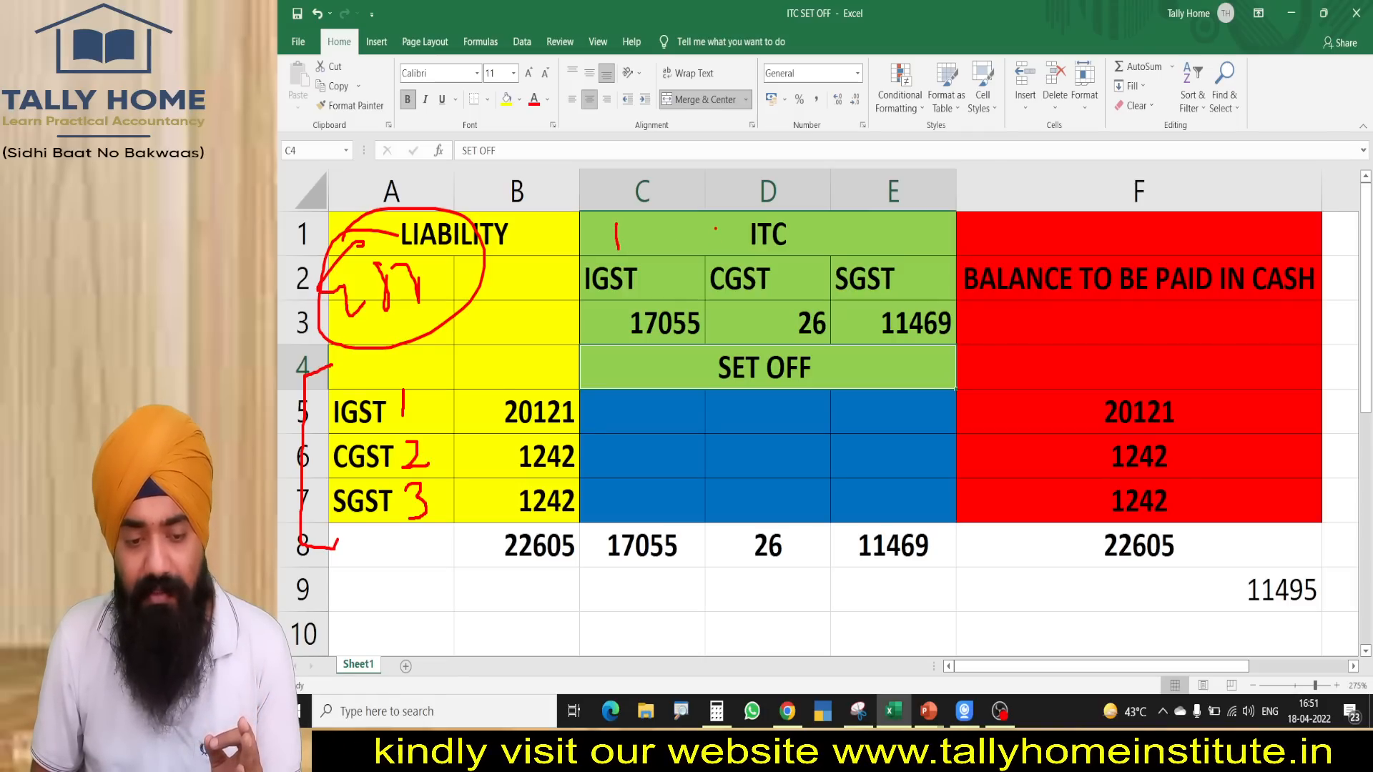
left_click_drag(715, 228, 759, 251)
left_click_drag(845, 222, 842, 269)
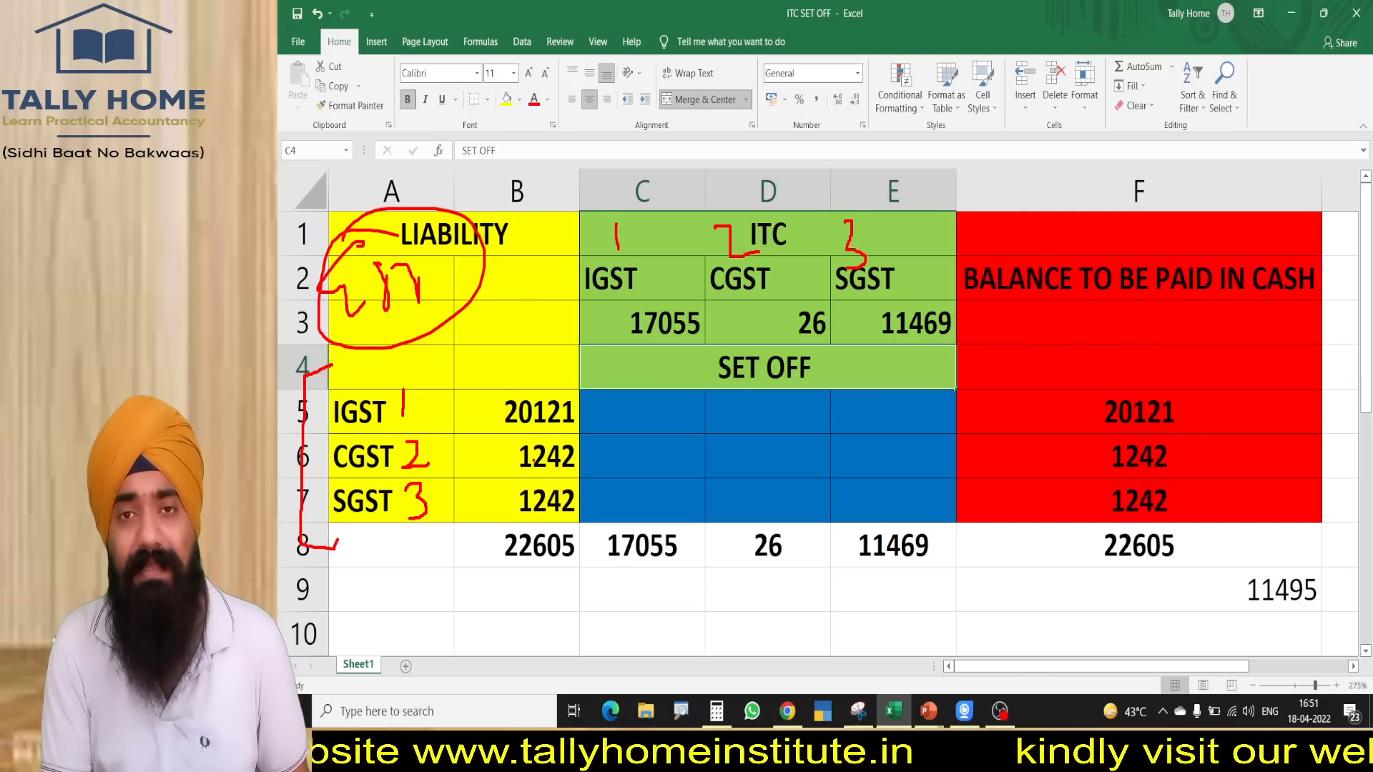
key("Escape")
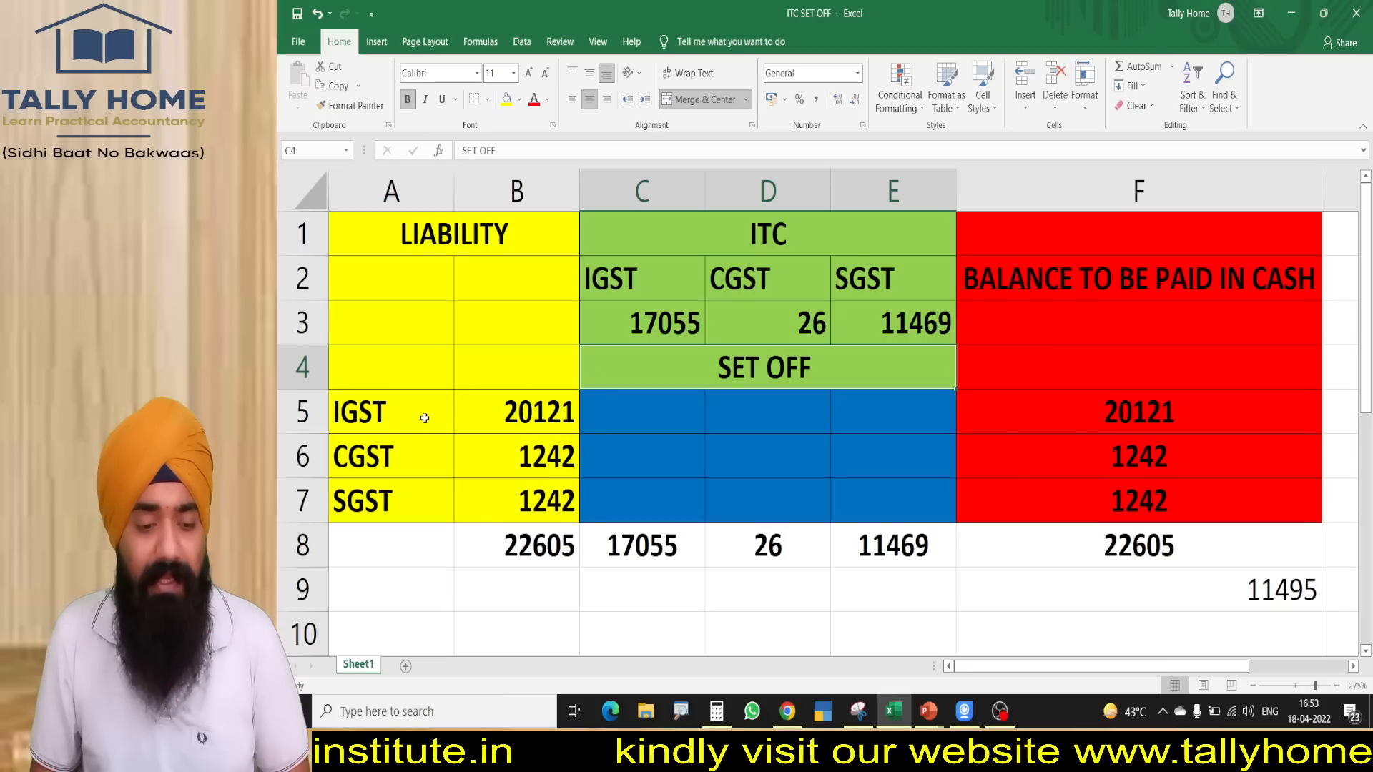
- Mark the IGST liability and IGST ITC with temporary circles, and enter 17055 as the IGST set-off in C5
mouse_move(461, 397)
left_mouse_down()
mouse_move(594, 422)
mouse_move(467, 372)
left_mouse_up()
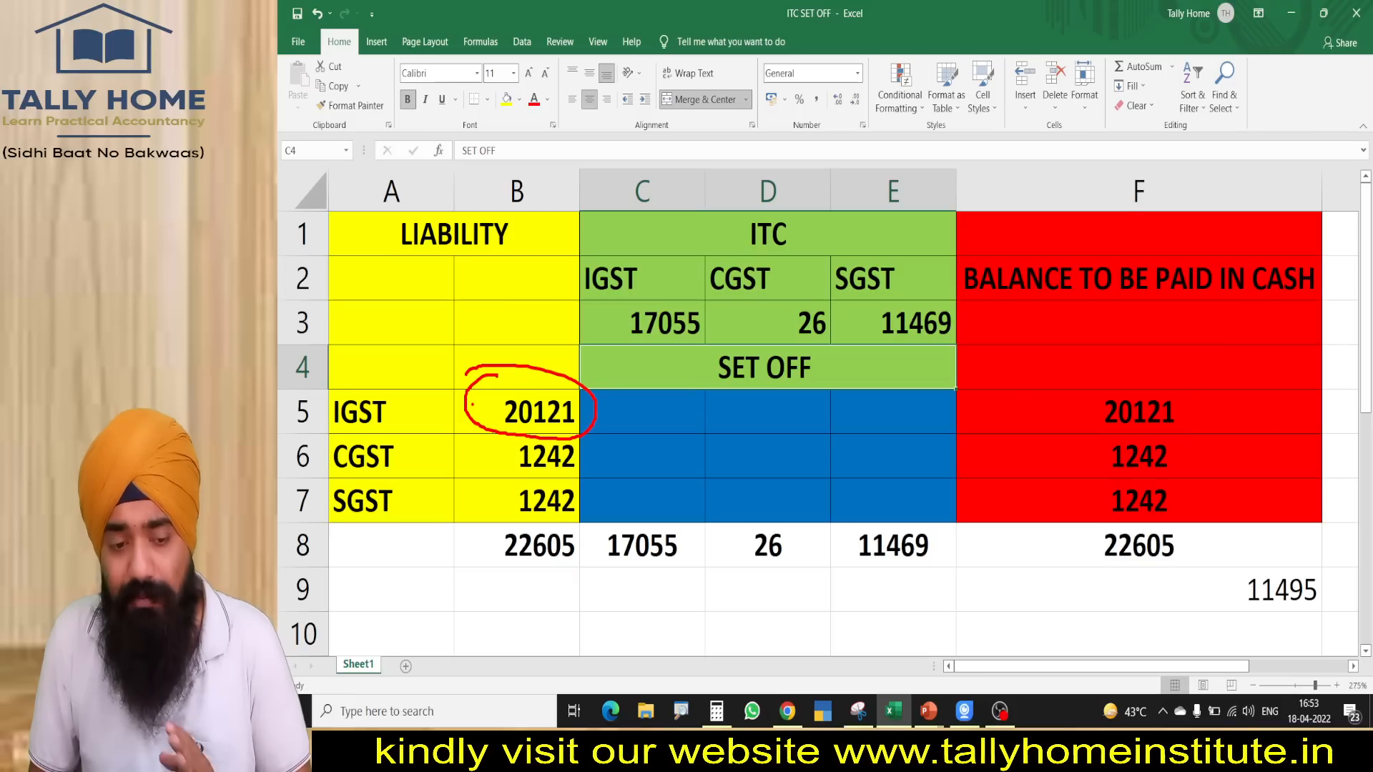
key("Escape")
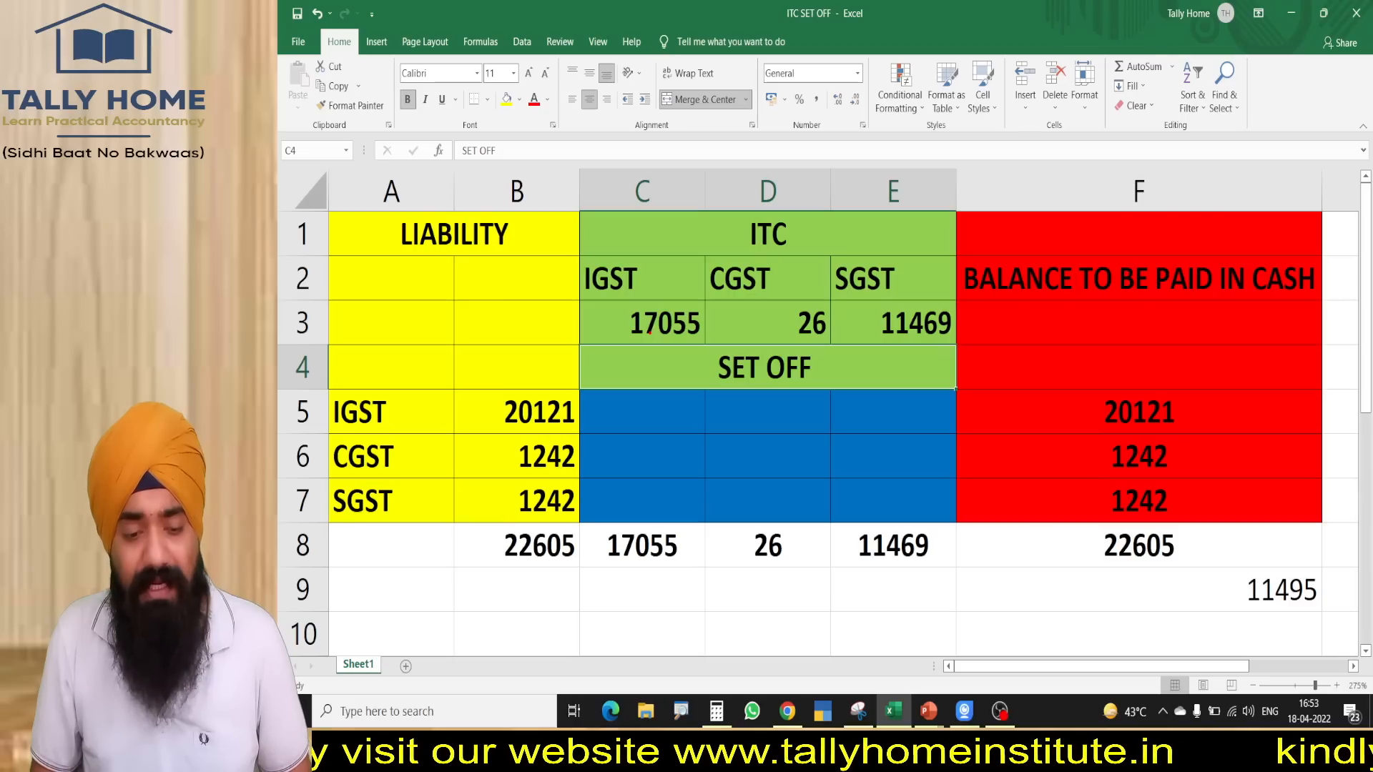
mouse_move(599, 316)
left_mouse_down()
mouse_move(648, 313)
mouse_move(583, 308)
left_mouse_up()
key("Escape")
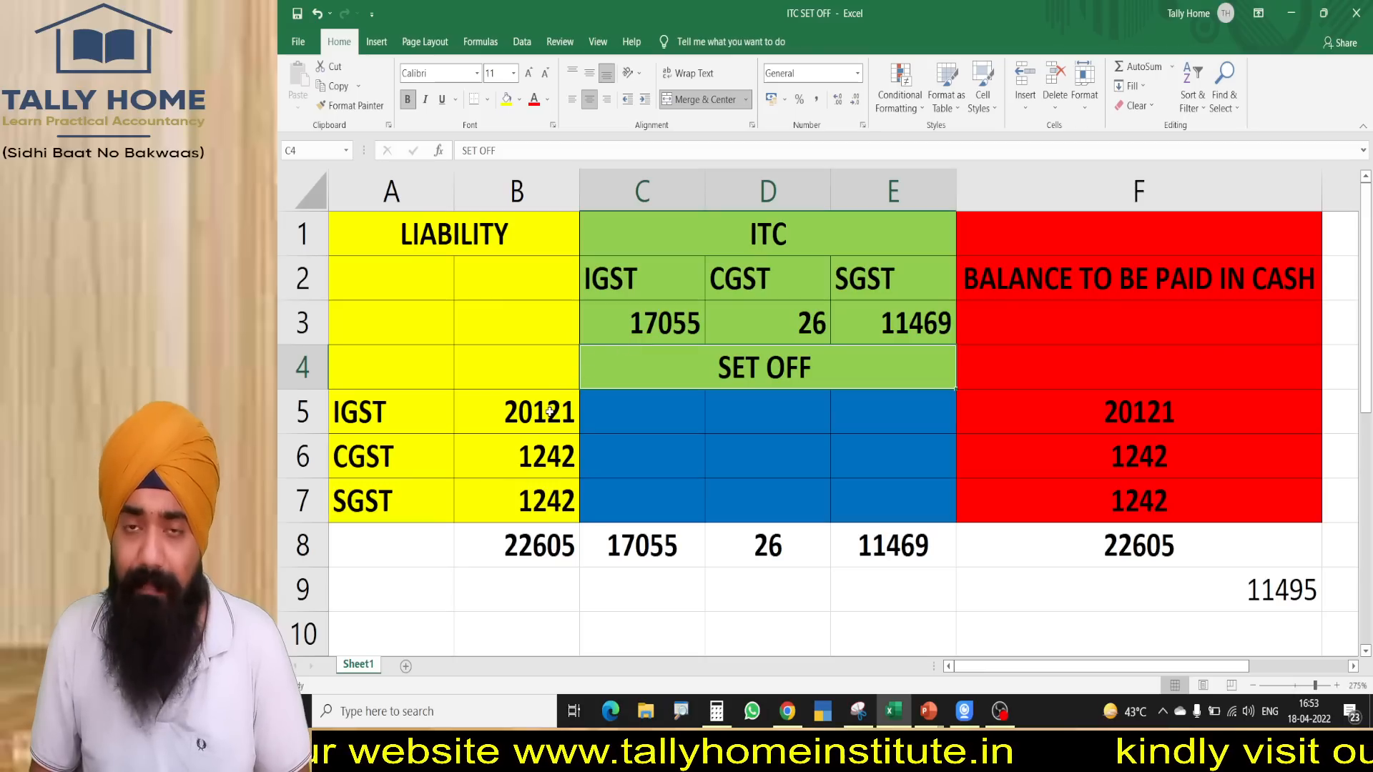
left_click(647, 417)
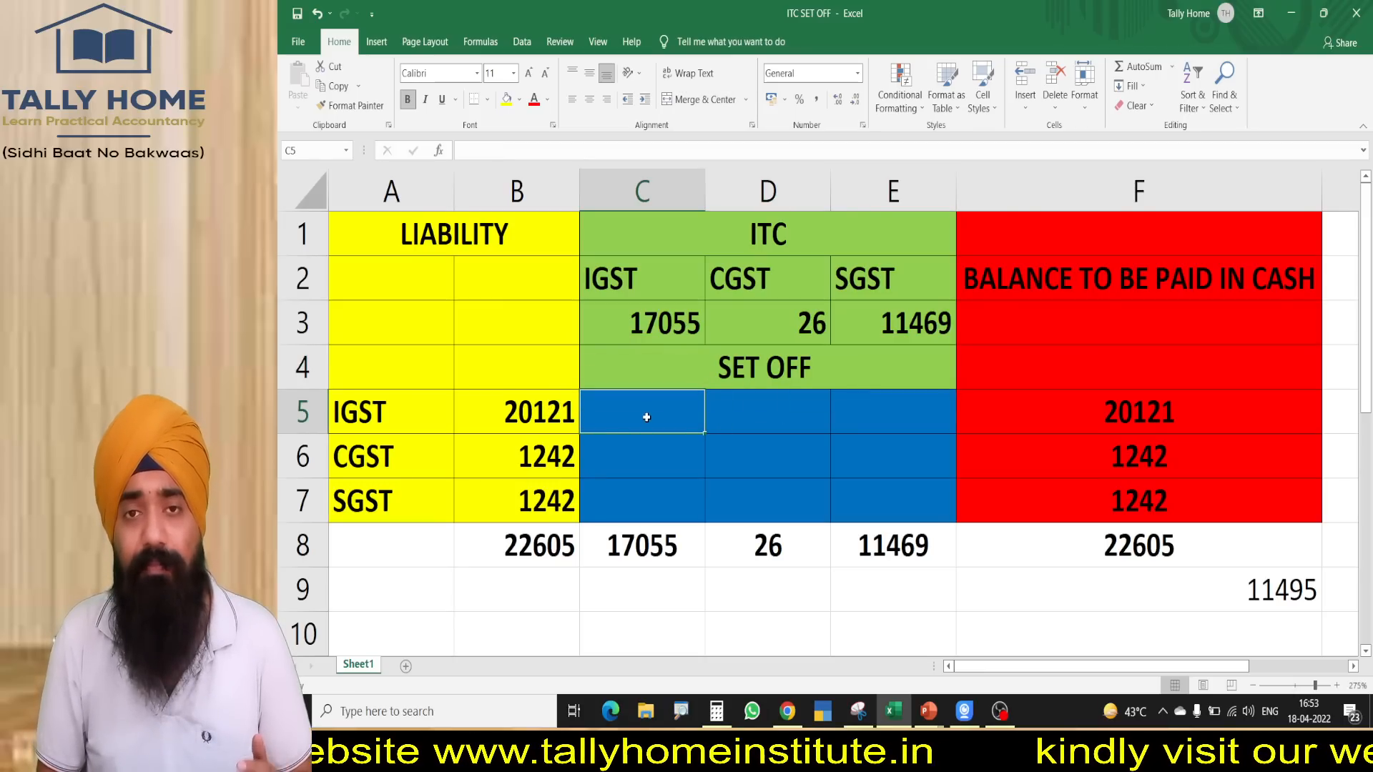
type("17055")
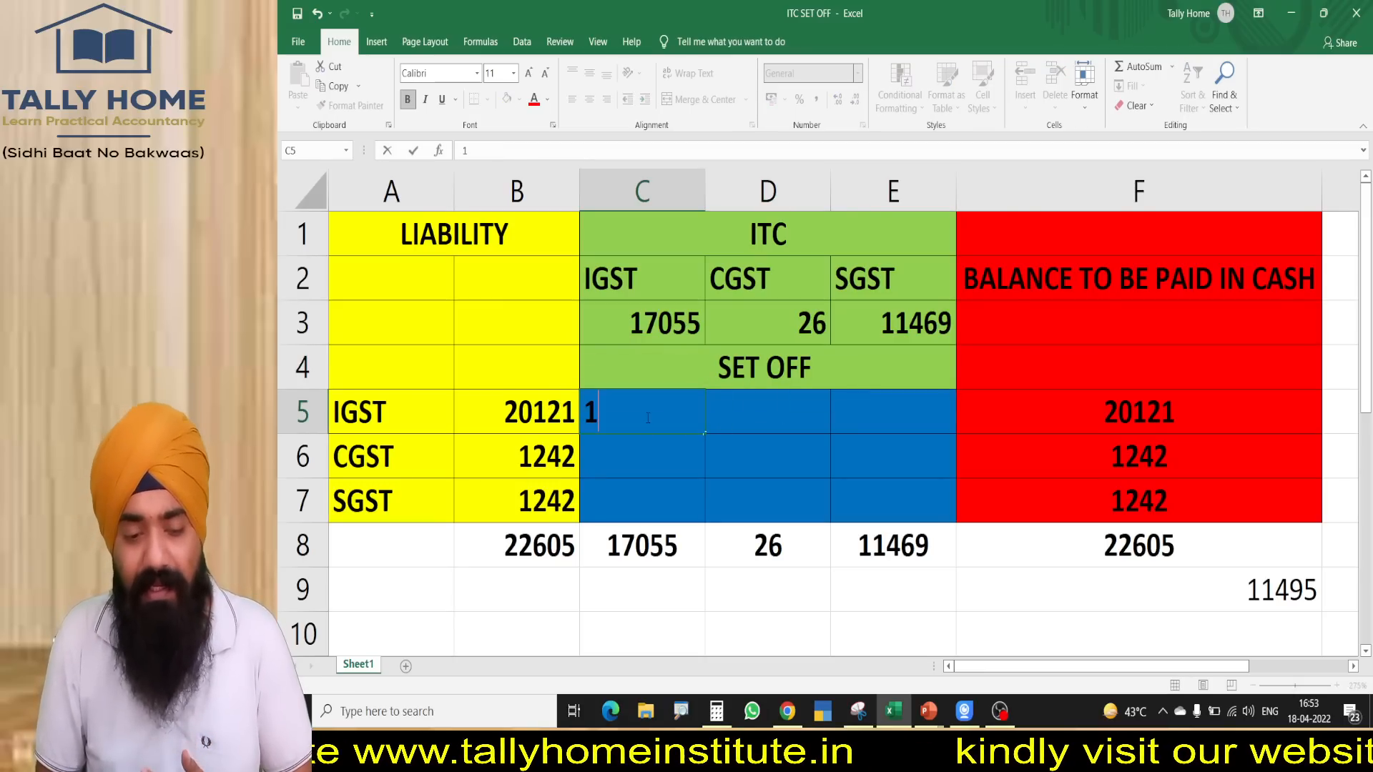
- Magnify the sheet and circle the remaining IGST ITC in C8 and the IGST balance to be paid in cash in F5
key("ctrl+1")
left_click(617, 560)
mouse_move(638, 470)
left_mouse_down()
mouse_move(637, 607)
mouse_move(575, 469)
left_mouse_up()
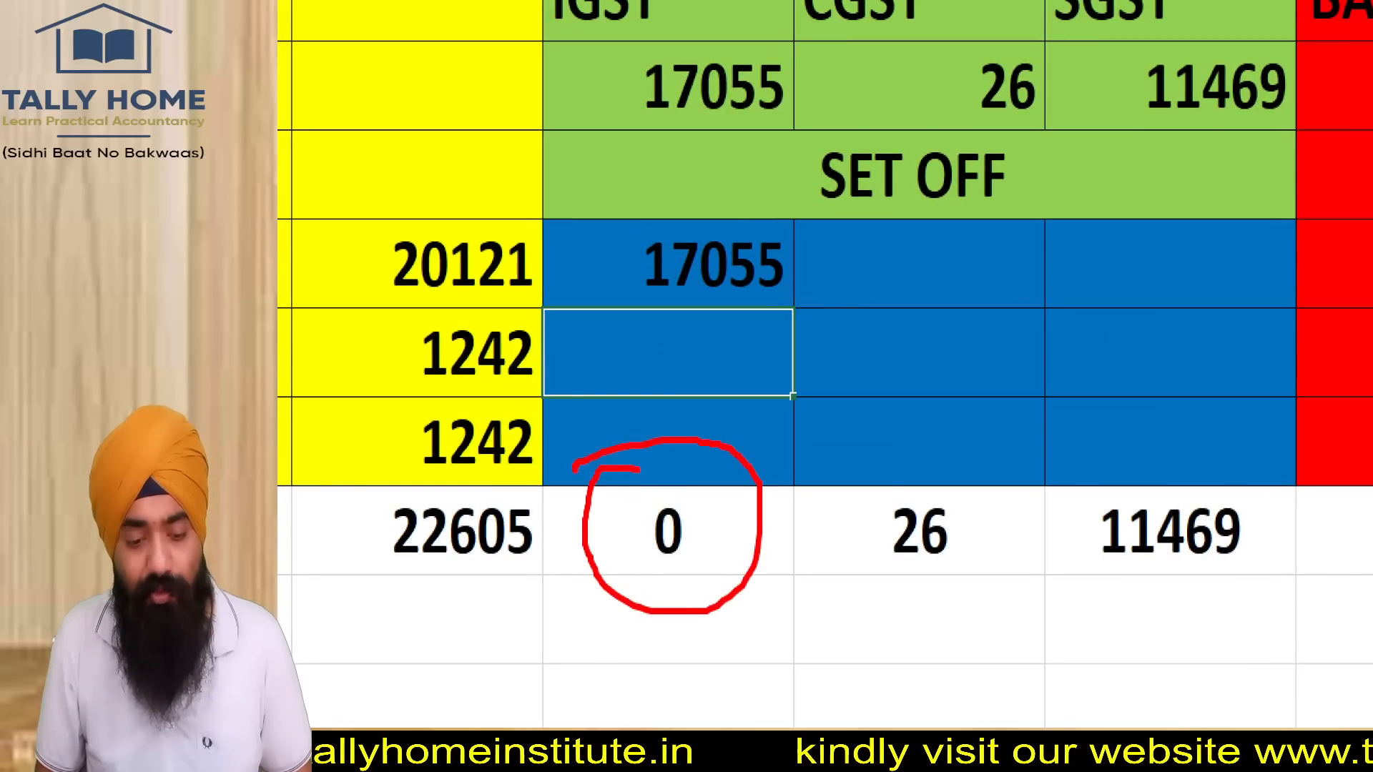
key("Escape")
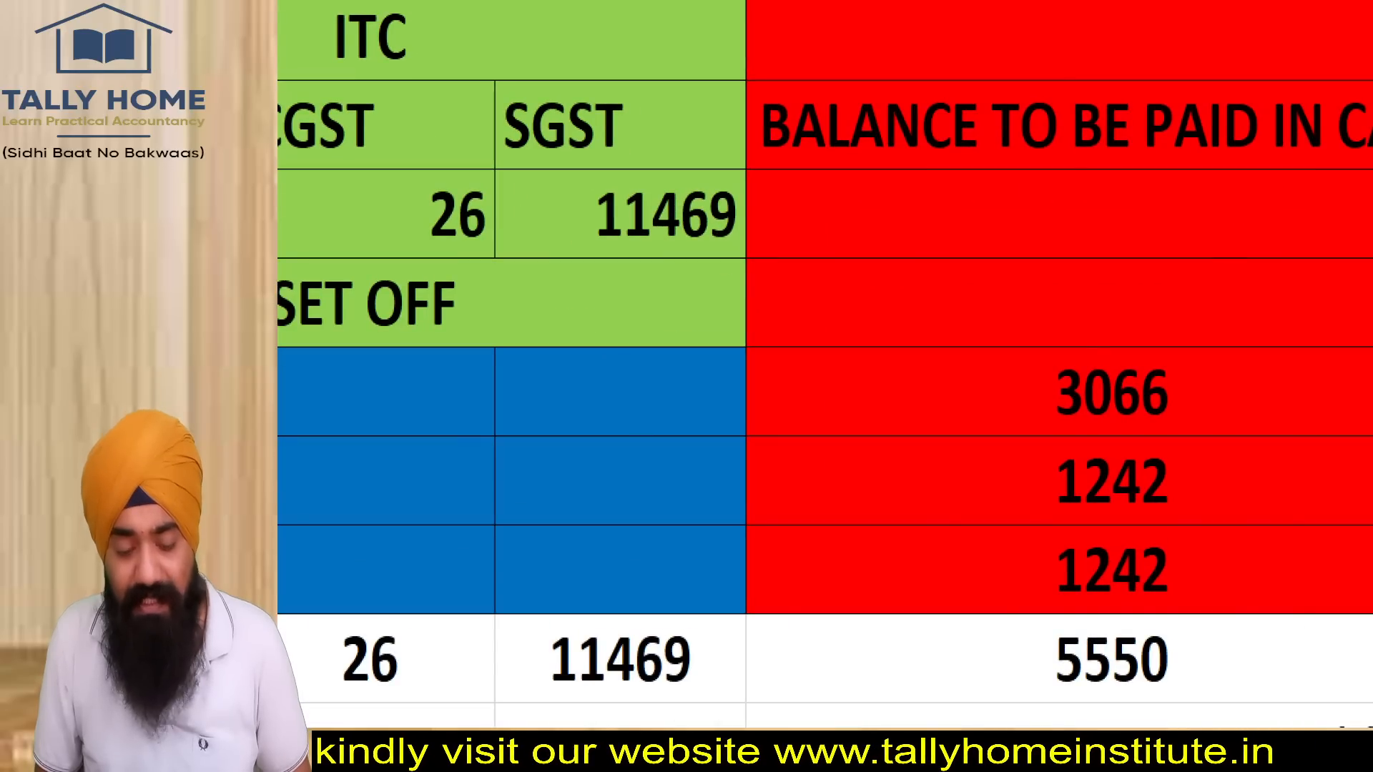
mouse_move(1077, 341)
left_mouse_down()
mouse_move(998, 349)
mouse_move(1216, 318)
mouse_move(1008, 327)
left_mouse_up()
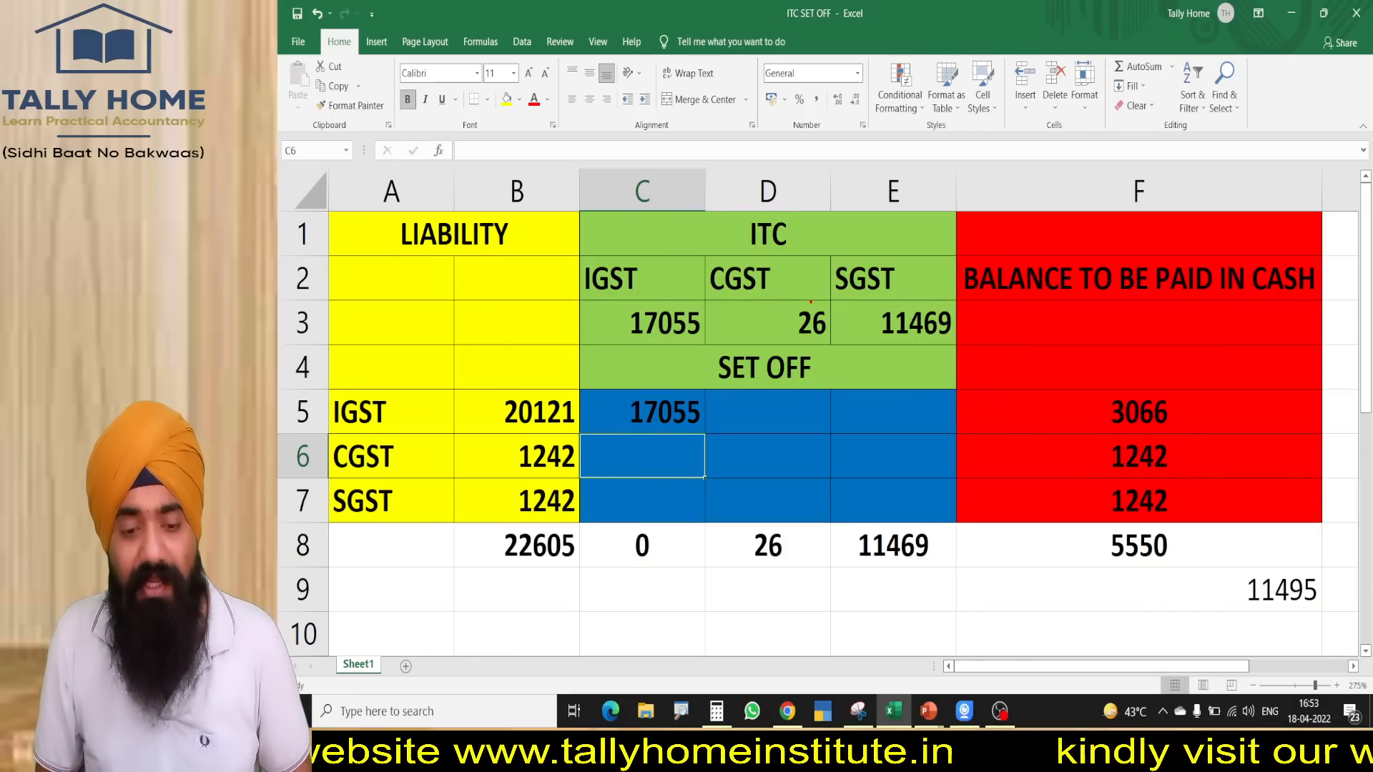
- Enter 26 as the CGST set-off in D6 after circling the CGST ITC, and mark the cash balance column with the pen
mouse_move(810, 301)
left_mouse_down()
mouse_move(843, 344)
mouse_move(772, 294)
left_mouse_up()
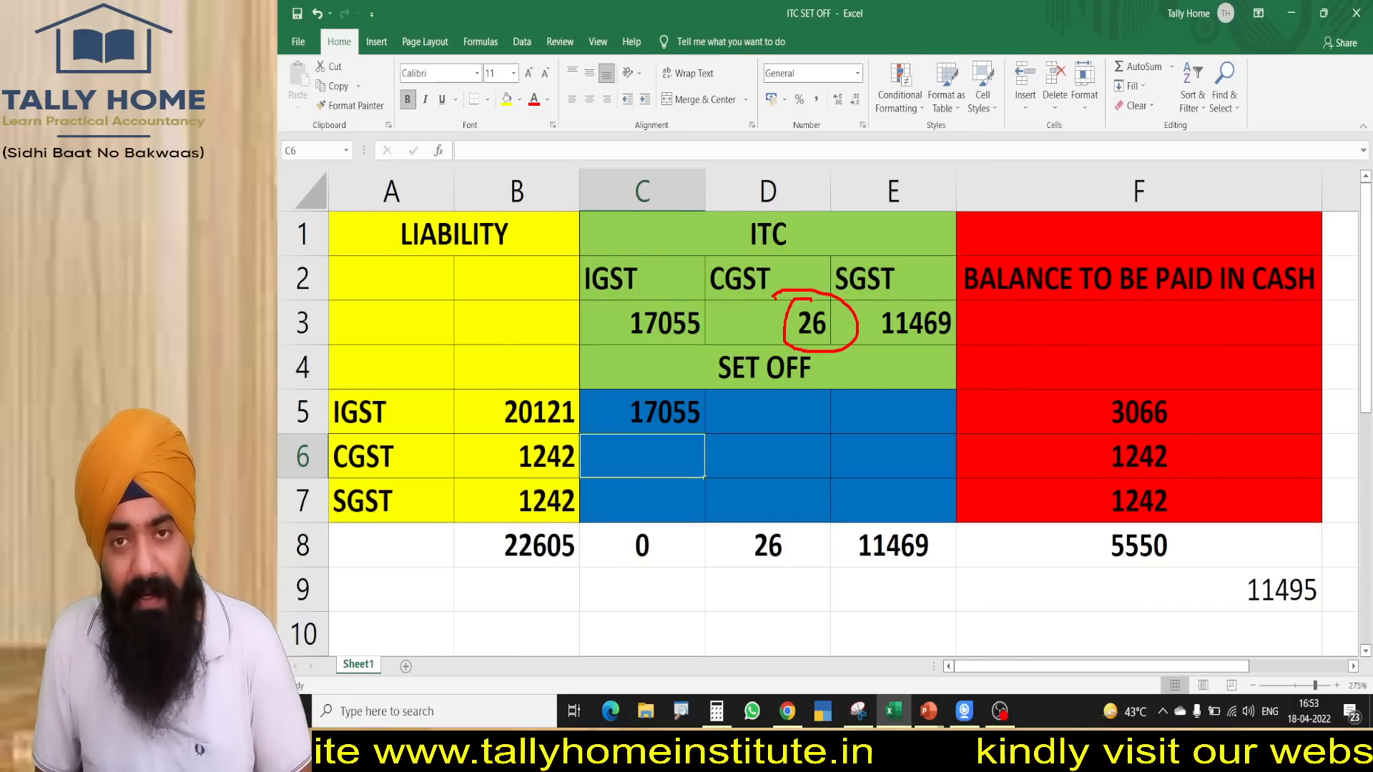
key("Escape")
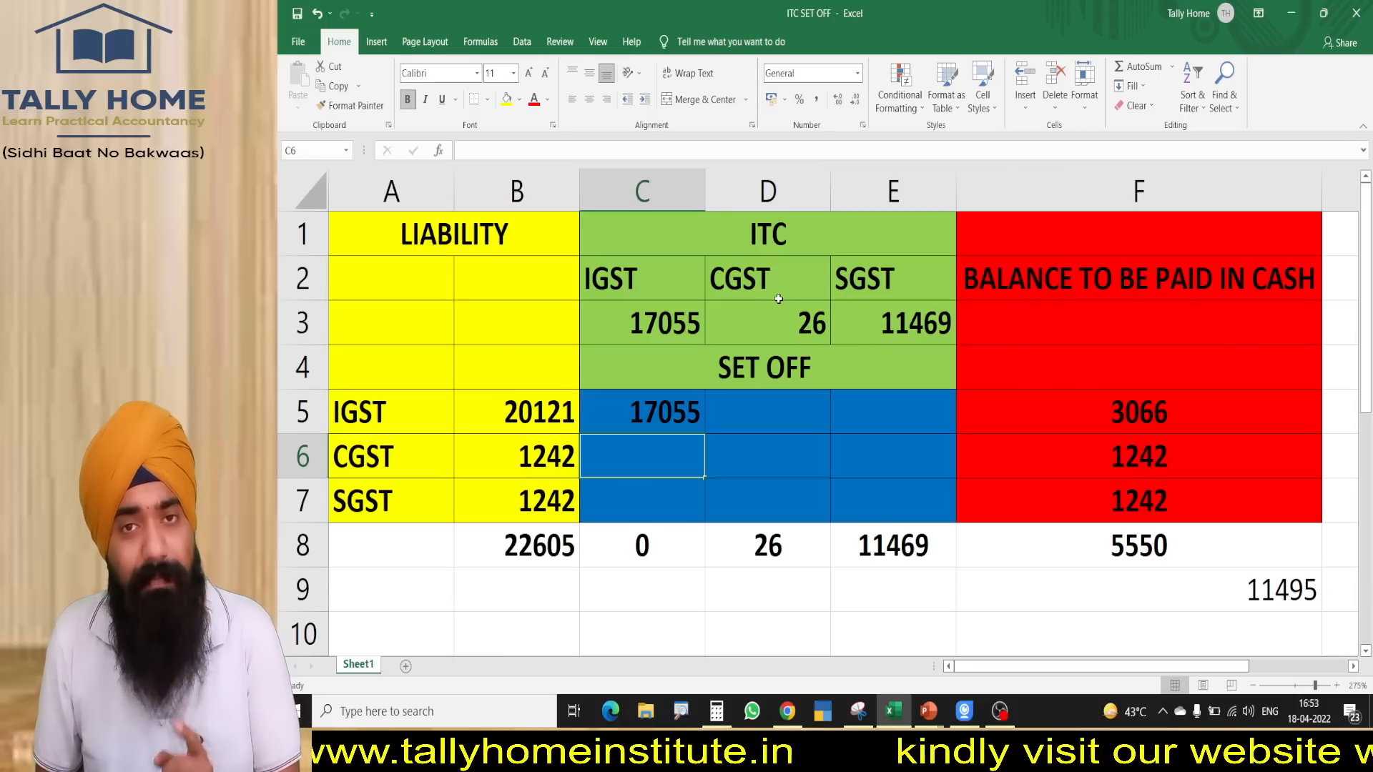
left_click(768, 448)
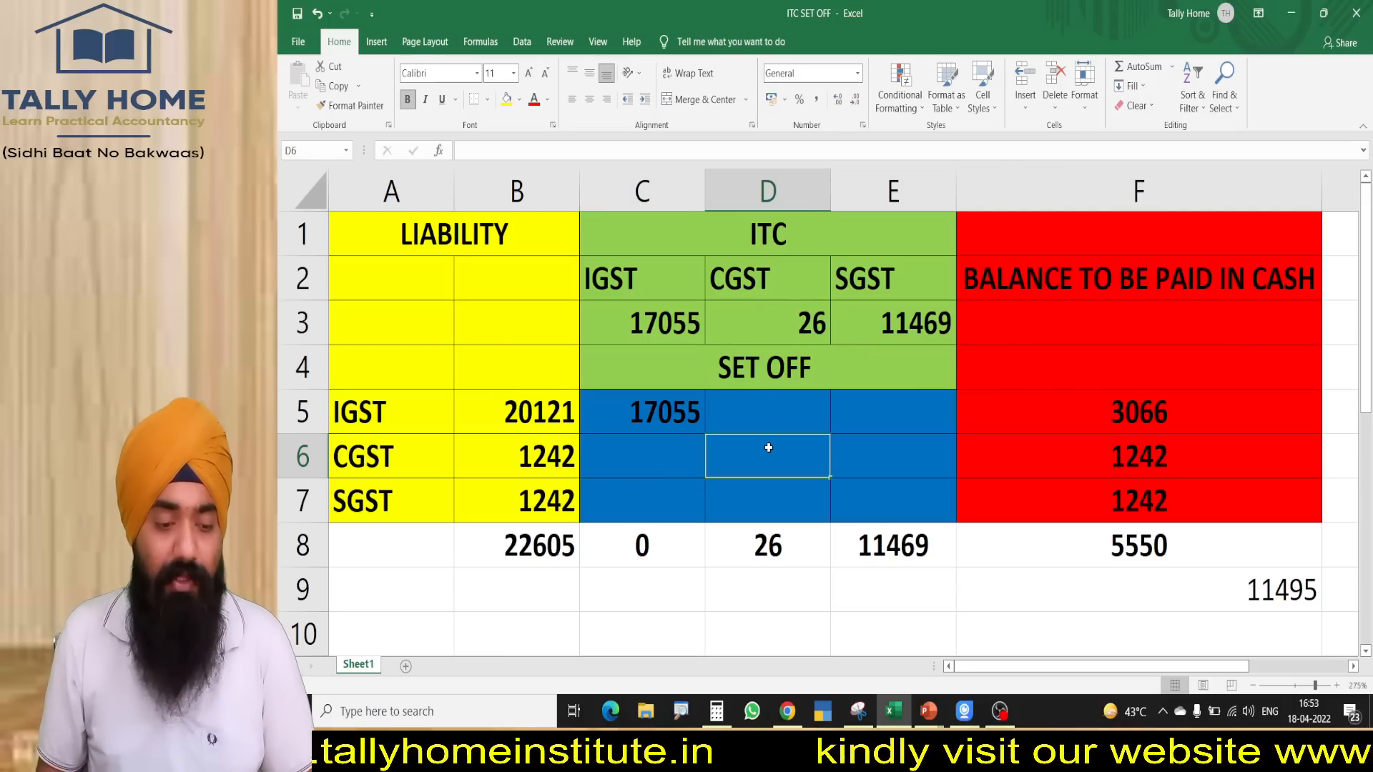
type("26")
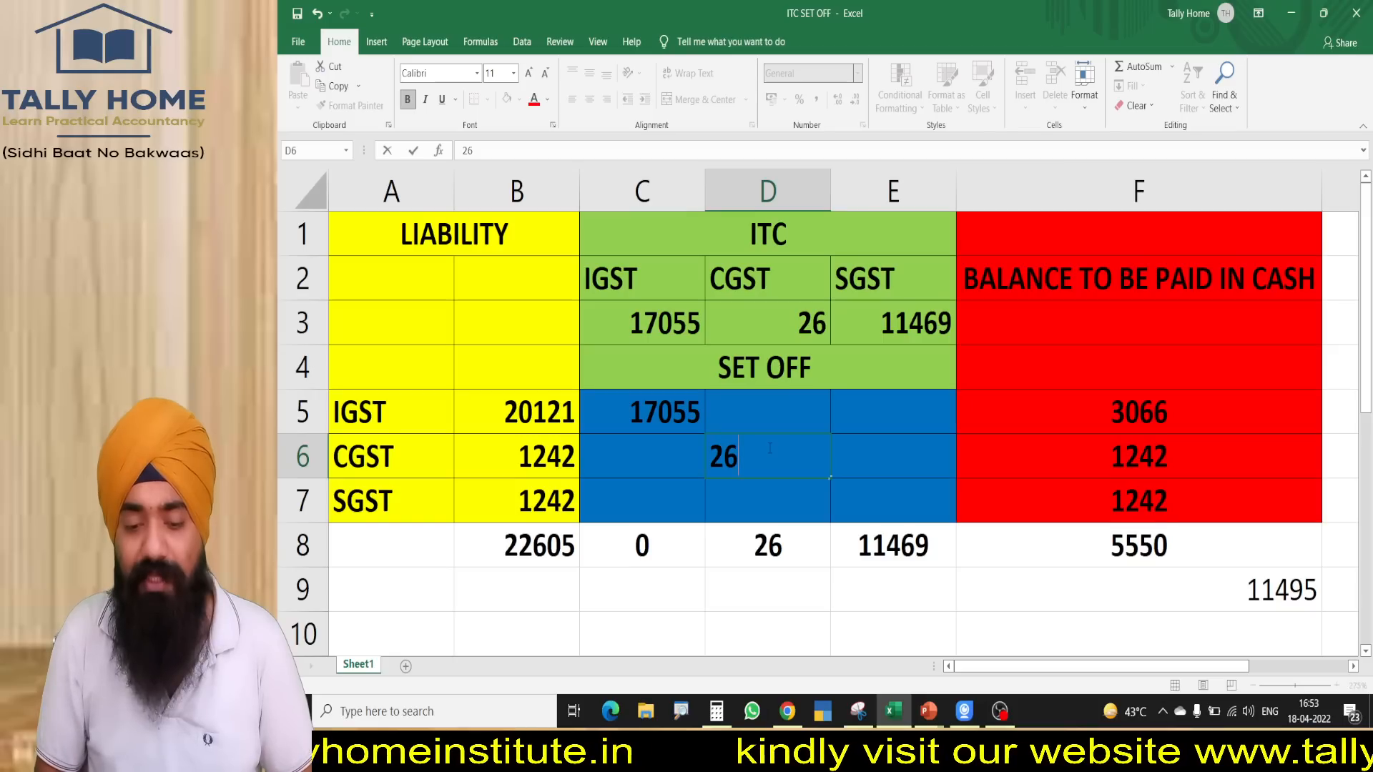
key("Return")
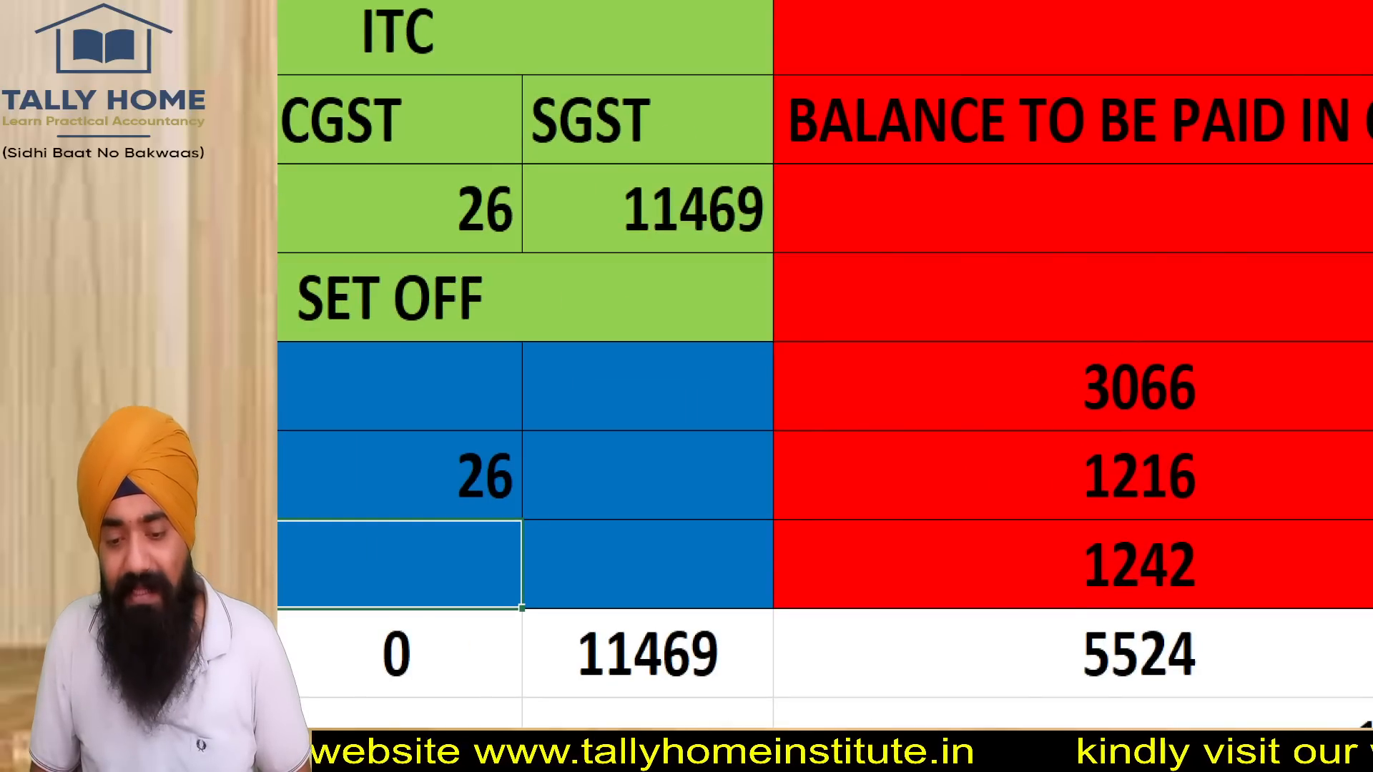
mouse_move(1125, 337)
left_mouse_down()
mouse_move(1066, 326)
mouse_move(1121, 322)
mouse_move(1109, 329)
left_mouse_up()
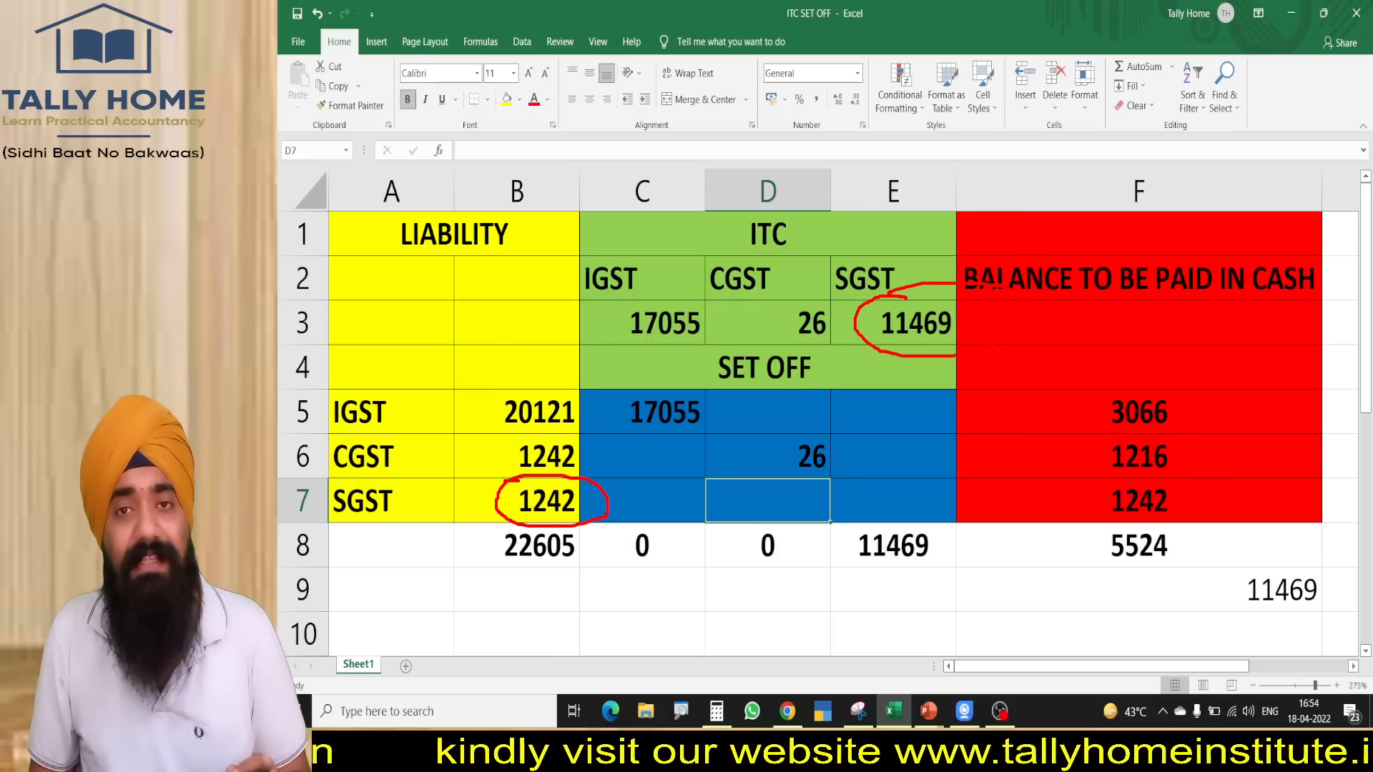
- Enter 1242 as the SGST set-off in E7 and 3066 as the IGST set-off from SGST credit in E5
left_click(894, 506)
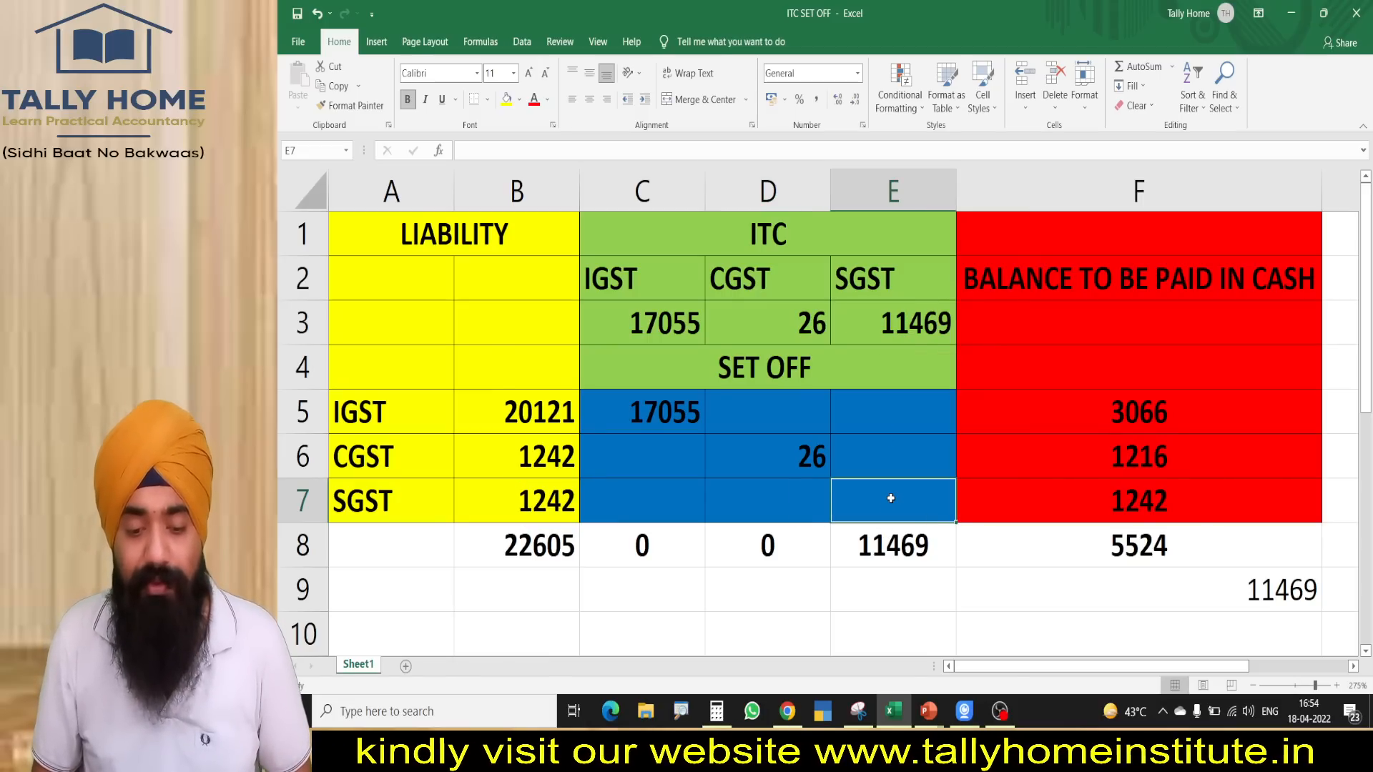
type("1242")
key("Return")
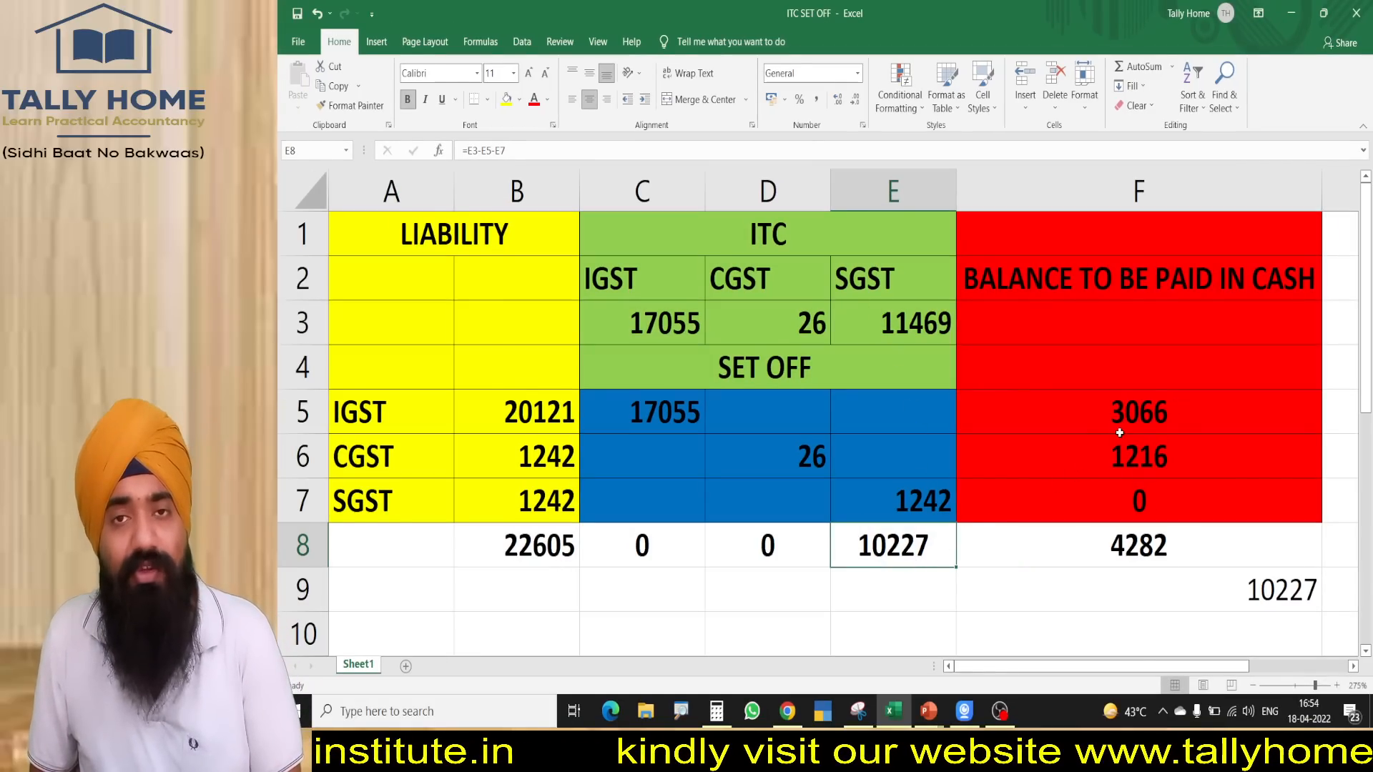
left_click(868, 427)
type("30")
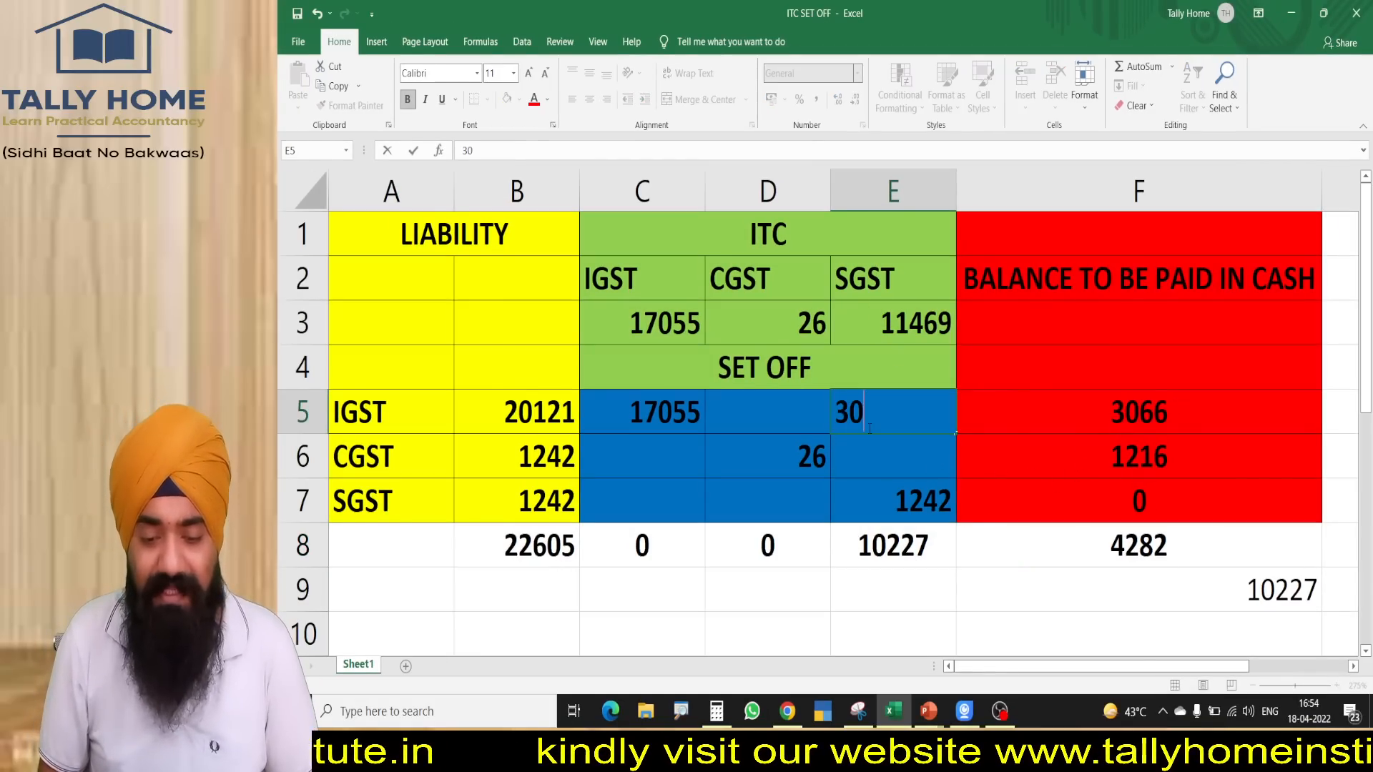
type("66")
key("Return")
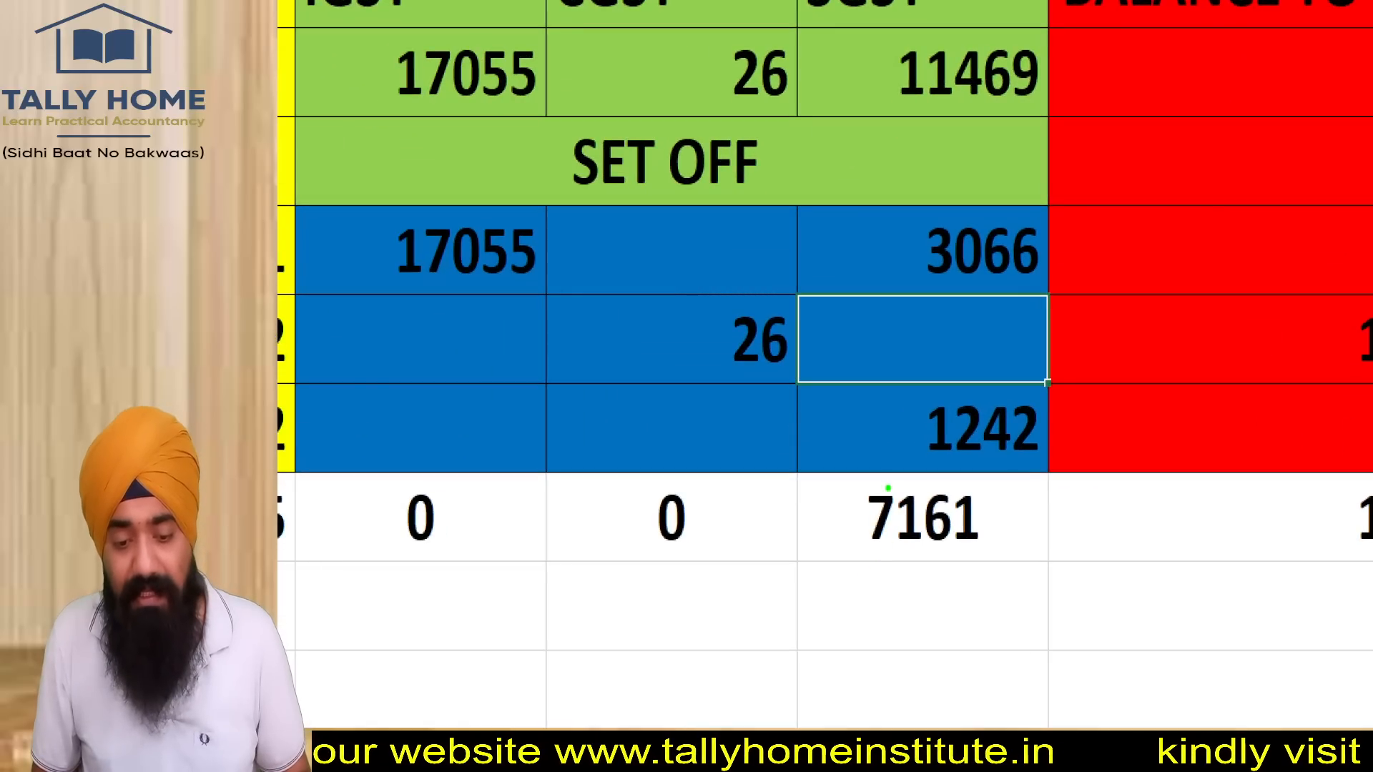
- Circle the remaining SGST ITC in E8 and the CGST cash balance in F6 with the green pen, clearing each mark
mouse_move(888, 488)
left_mouse_down()
mouse_move(1058, 565)
mouse_move(830, 492)
left_mouse_up()
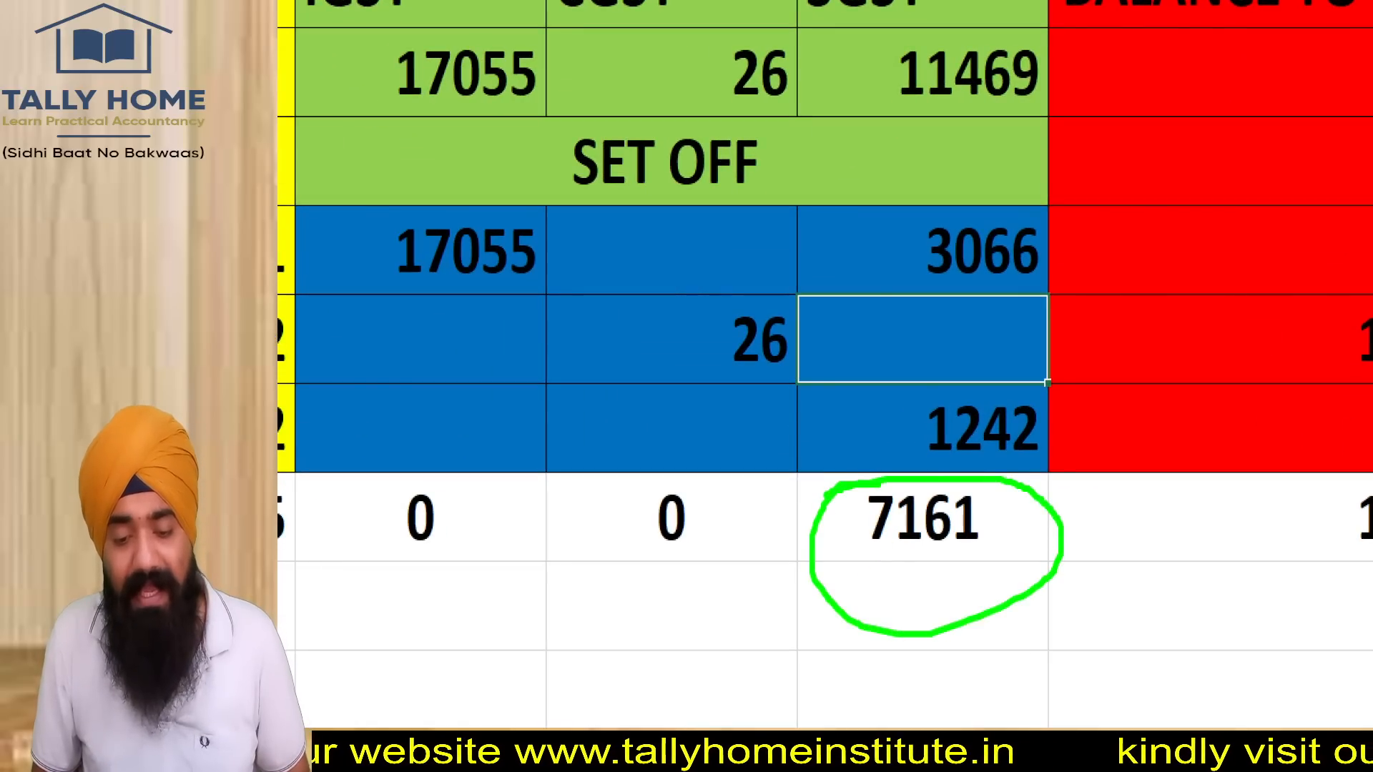
key("e")
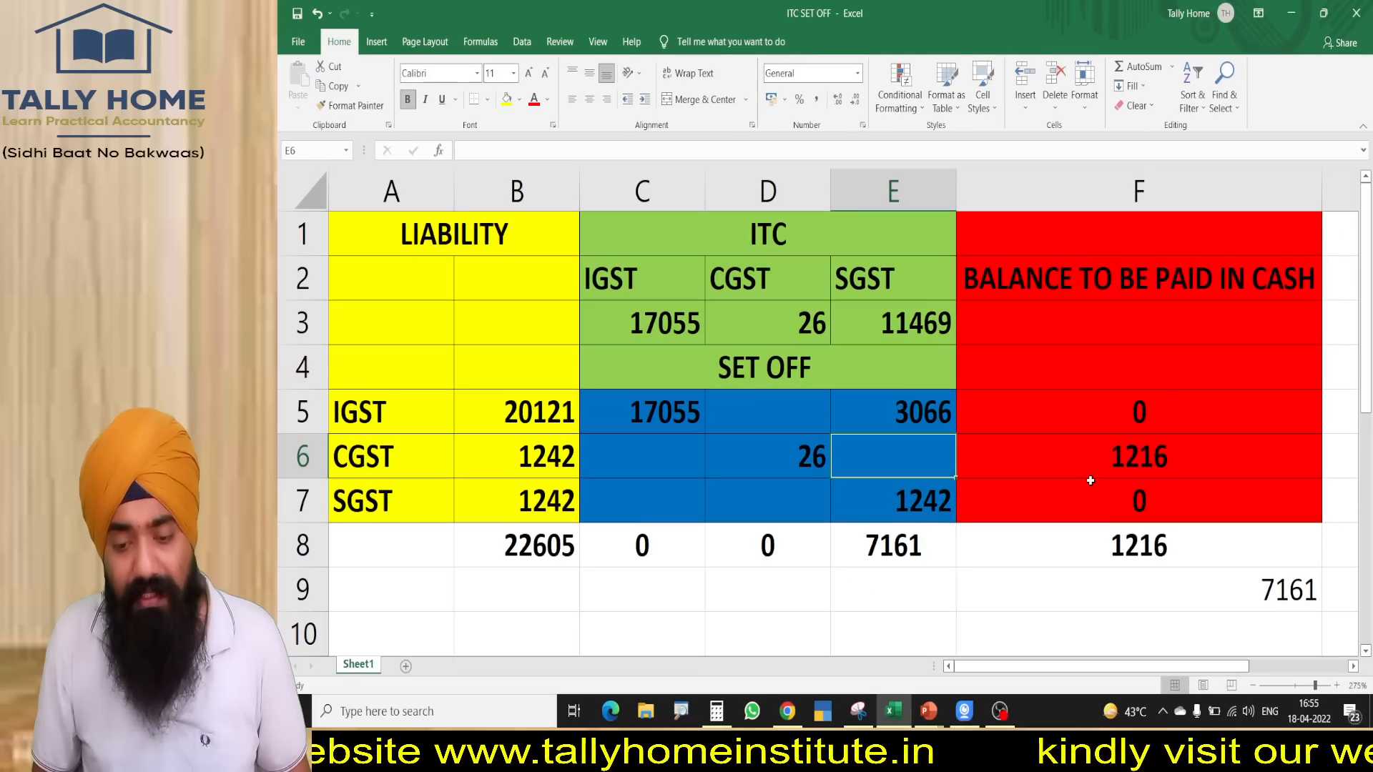
mouse_move(1115, 434)
left_mouse_down()
mouse_move(1180, 438)
mouse_move(1069, 432)
left_mouse_up()
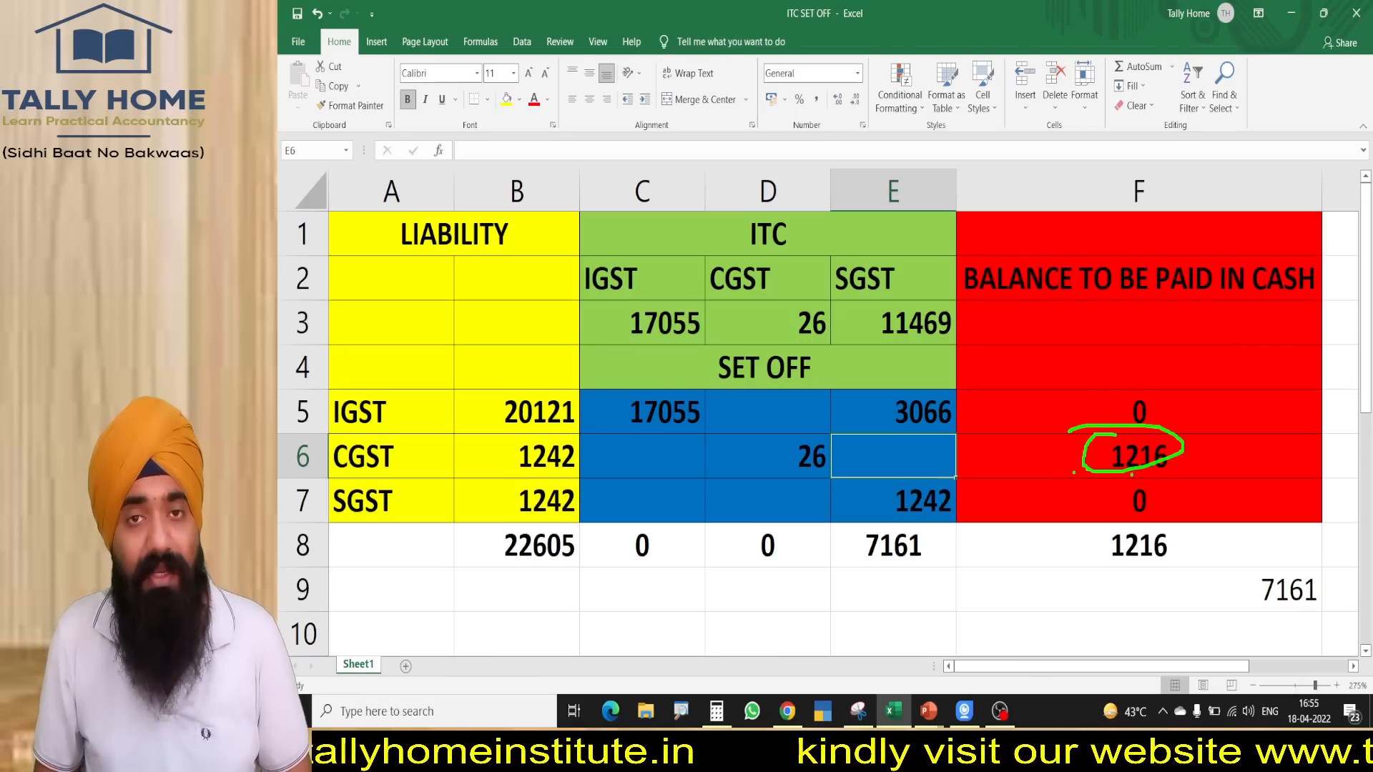
key("e")
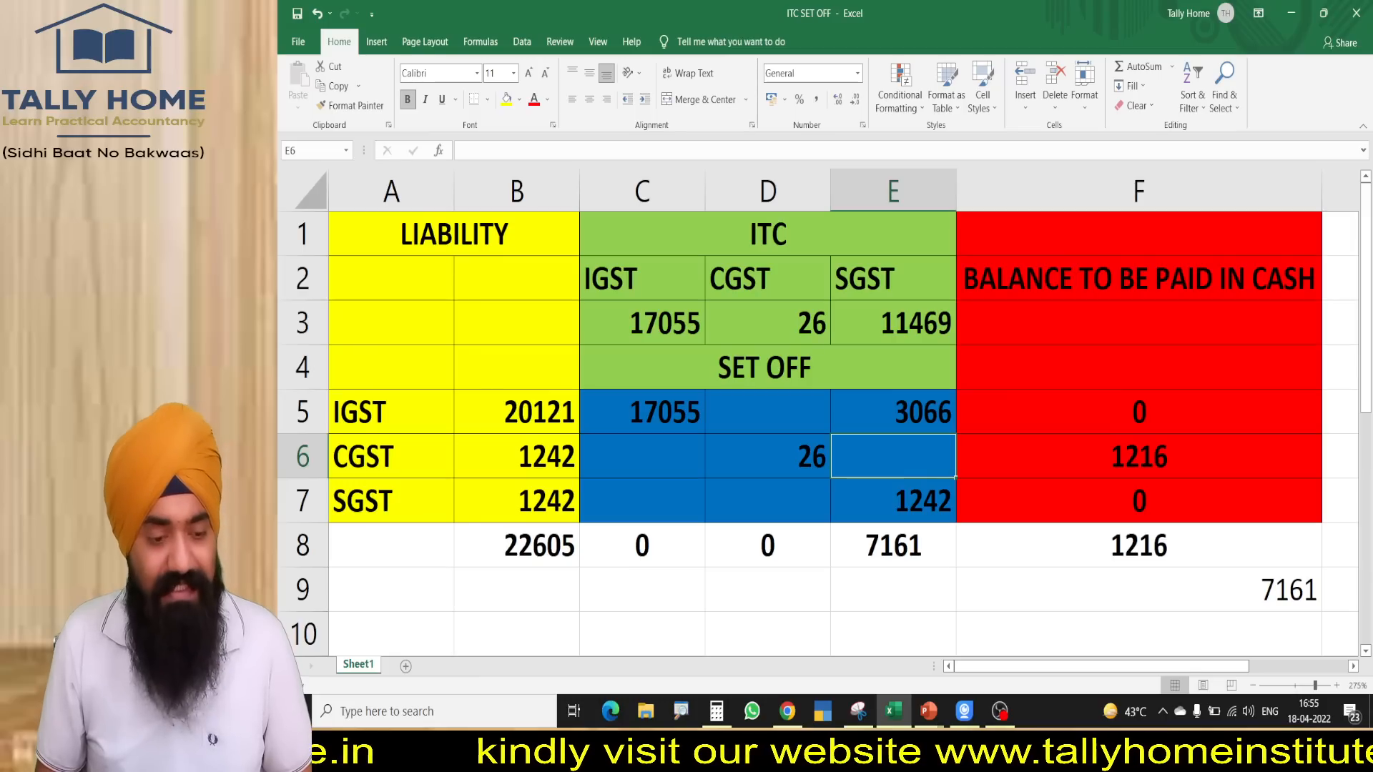
- Circle the tax heads, LIABILITY and ITC headings, link IGST ITC to its liability, number the tax rows 1, 2, 3, and clear the marks
mouse_move(346, 366)
left_mouse_down()
mouse_move(300, 379)
mouse_move(304, 346)
left_mouse_up()
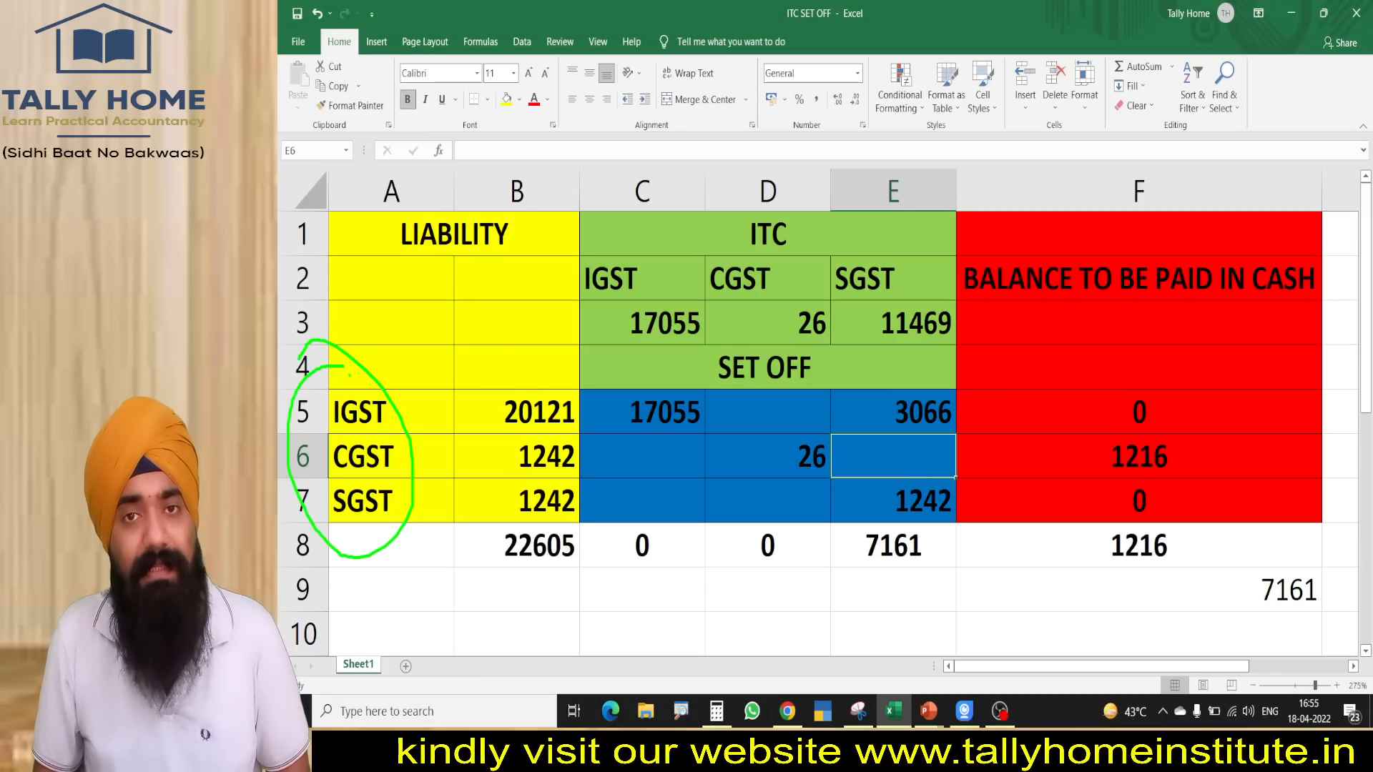
mouse_move(432, 207)
left_mouse_down()
mouse_move(381, 239)
mouse_move(388, 192)
left_mouse_up()
left_click_drag(697, 193, 666, 200)
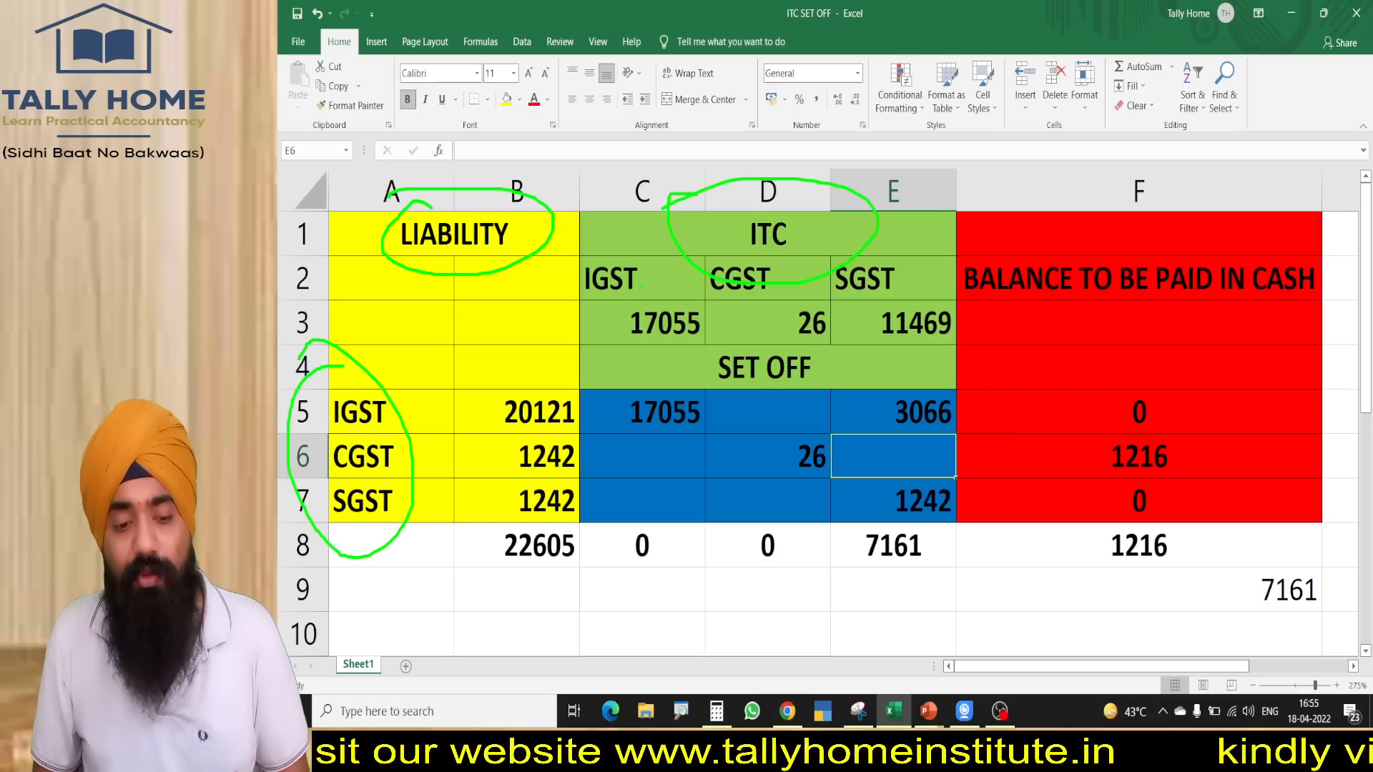
mouse_move(644, 287)
left_mouse_down()
mouse_move(550, 396)
mouse_move(626, 347)
left_mouse_up()
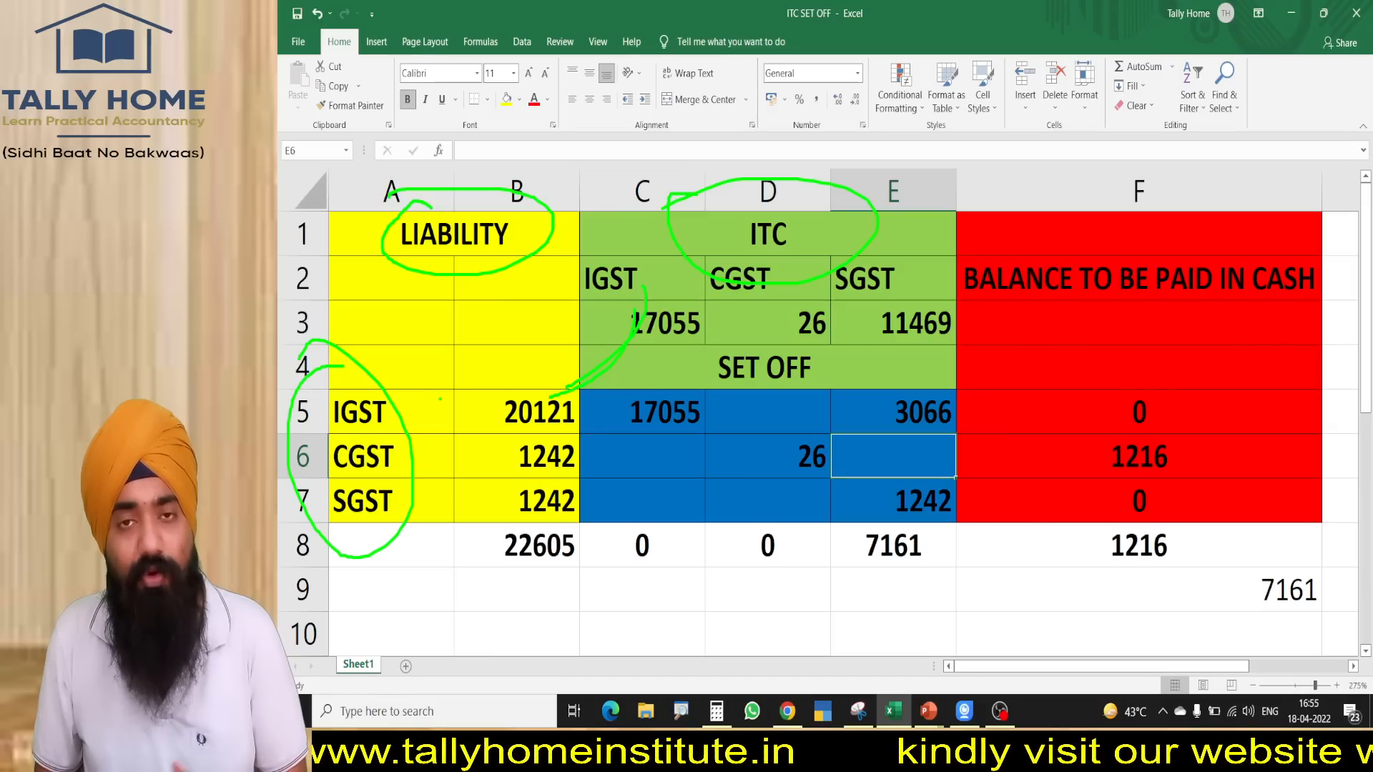
mouse_move(417, 399)
left_mouse_down()
mouse_move(417, 432)
mouse_move(455, 488)
mouse_move(428, 542)
left_mouse_up()
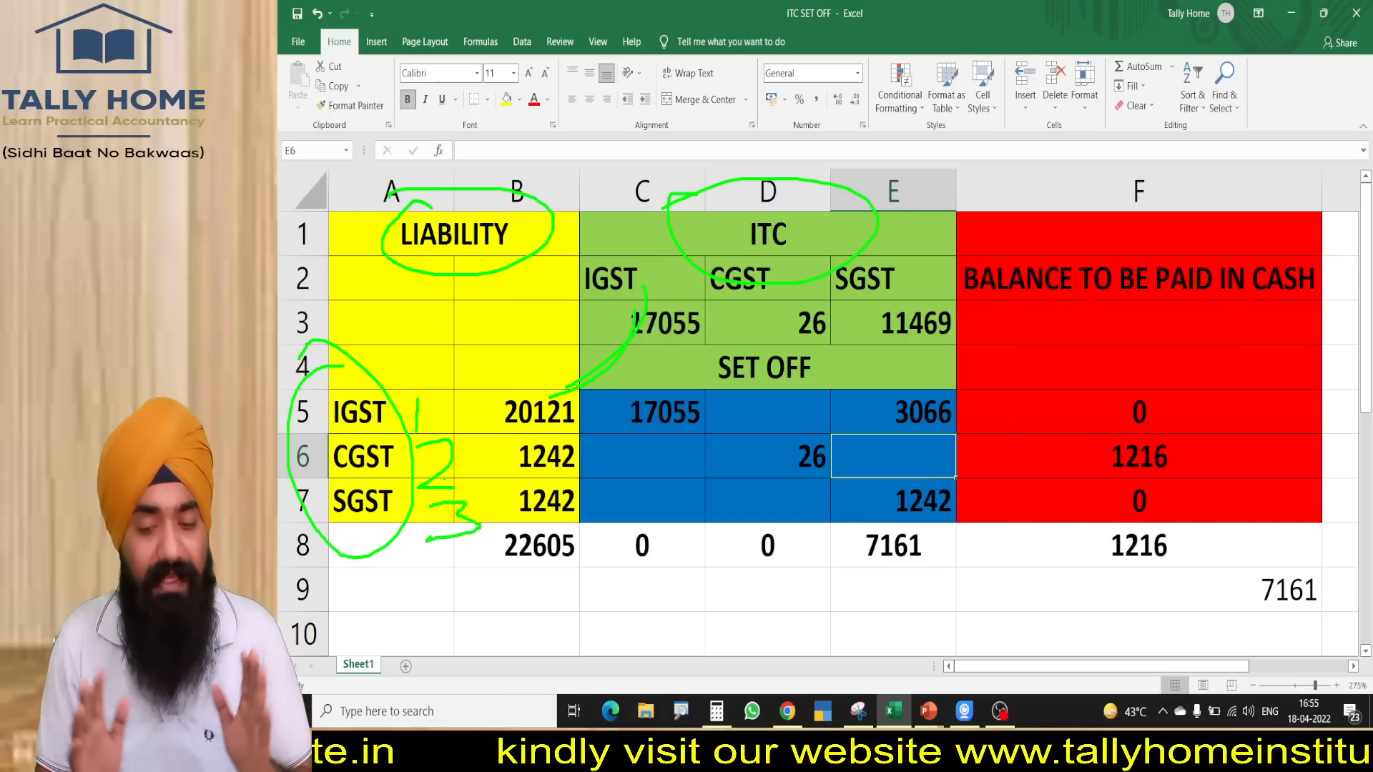
key("Escape")
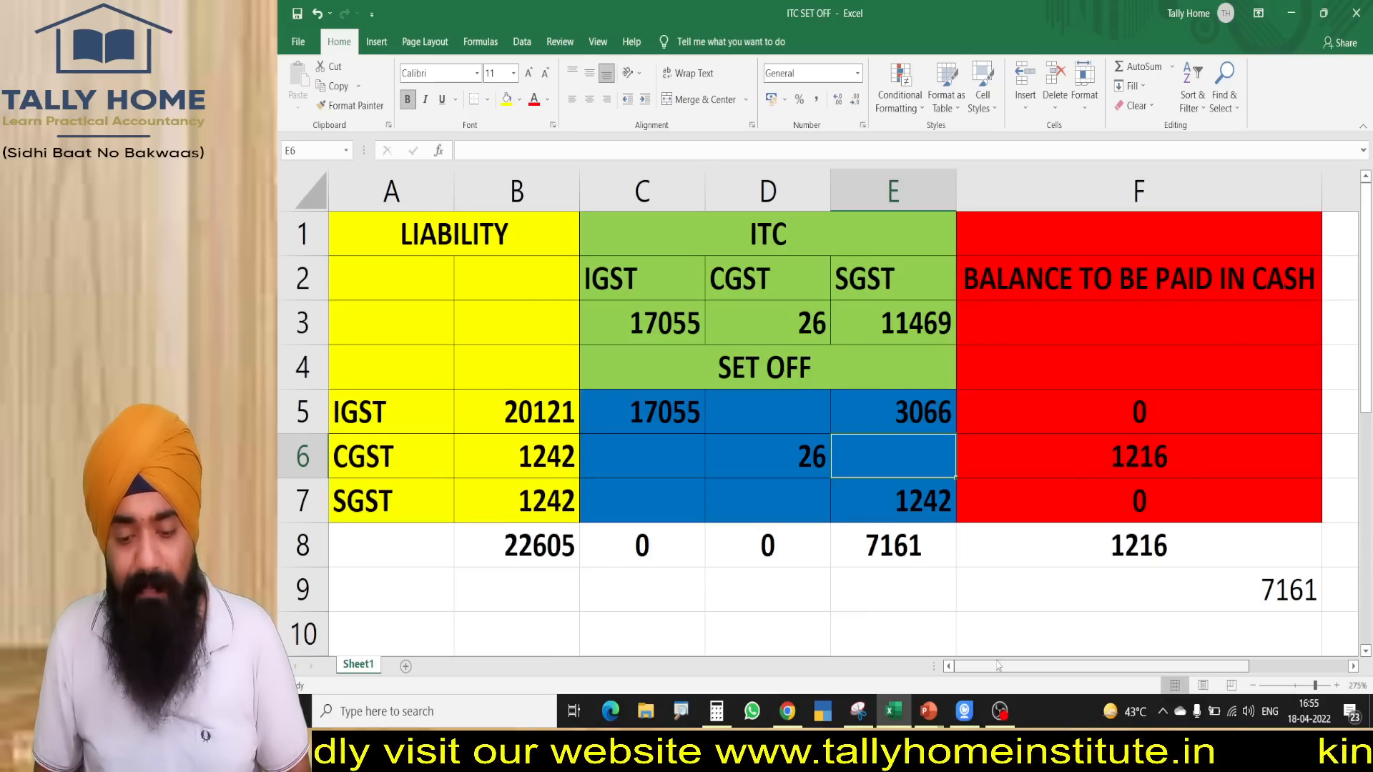
- Magnify the sheet and temporarily circle the total liability in B8 and the CGST balance to be paid in cash in F6
left_click_drag(998, 666, 1096, 666)
key("ctrl+1")
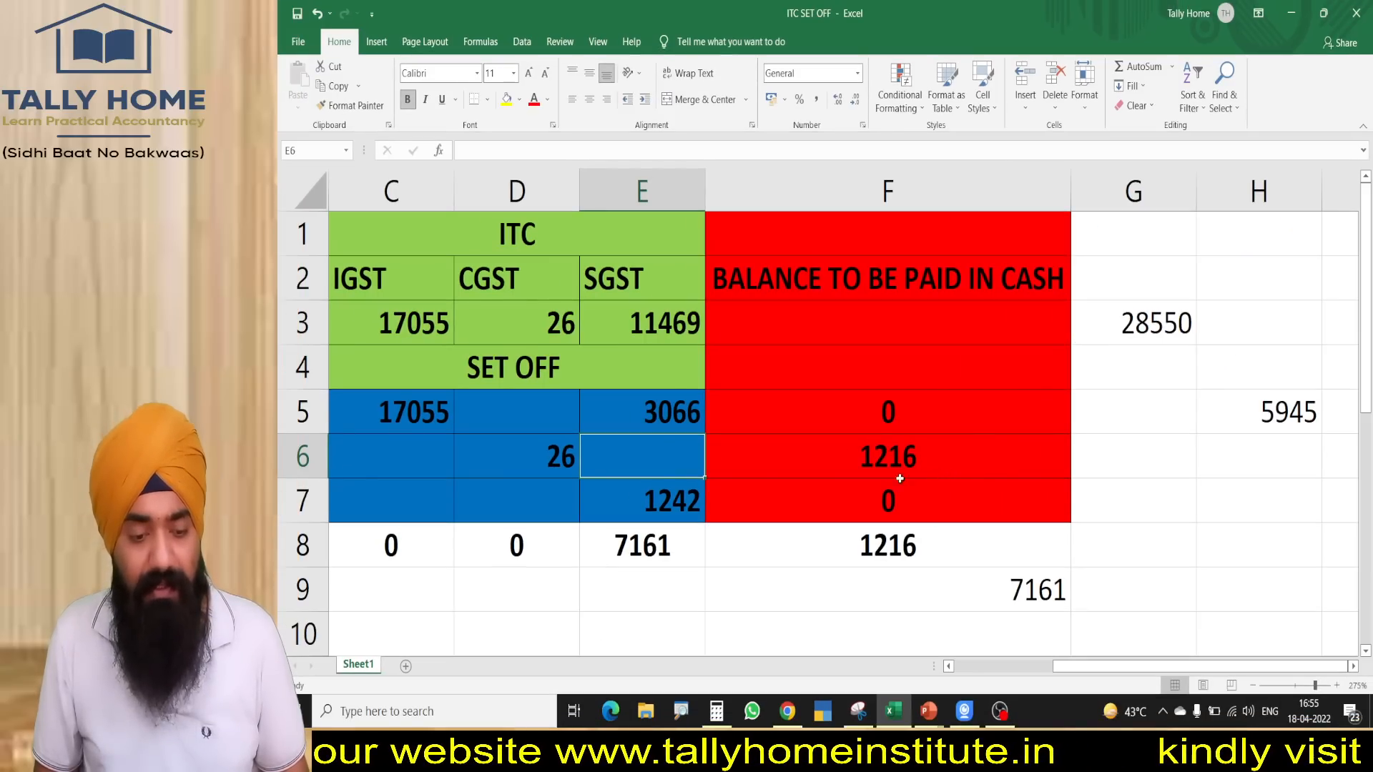
left_click_drag(1058, 666, 960, 666)
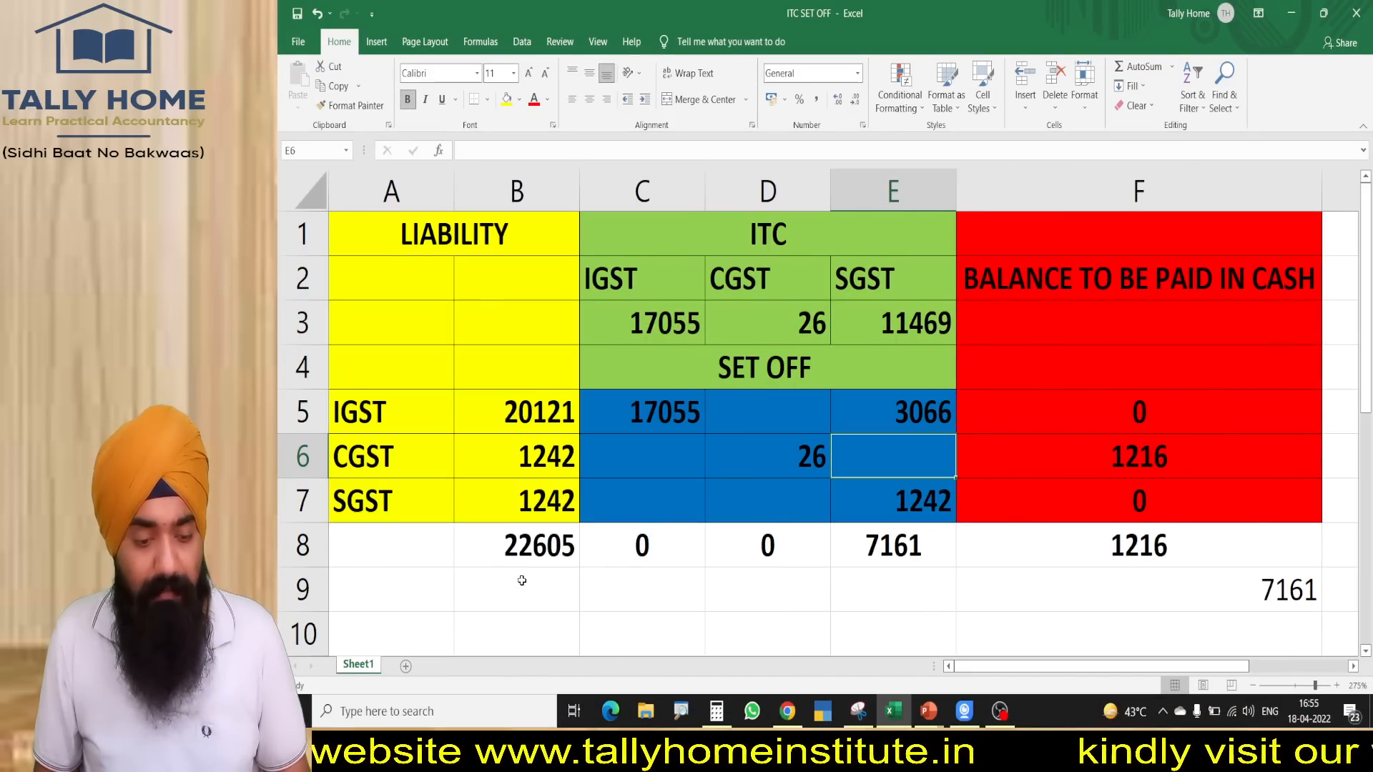
key("ctrl+1")
left_click(525, 581)
mouse_move(474, 467)
left_mouse_down()
mouse_move(397, 559)
mouse_move(386, 409)
left_mouse_up()
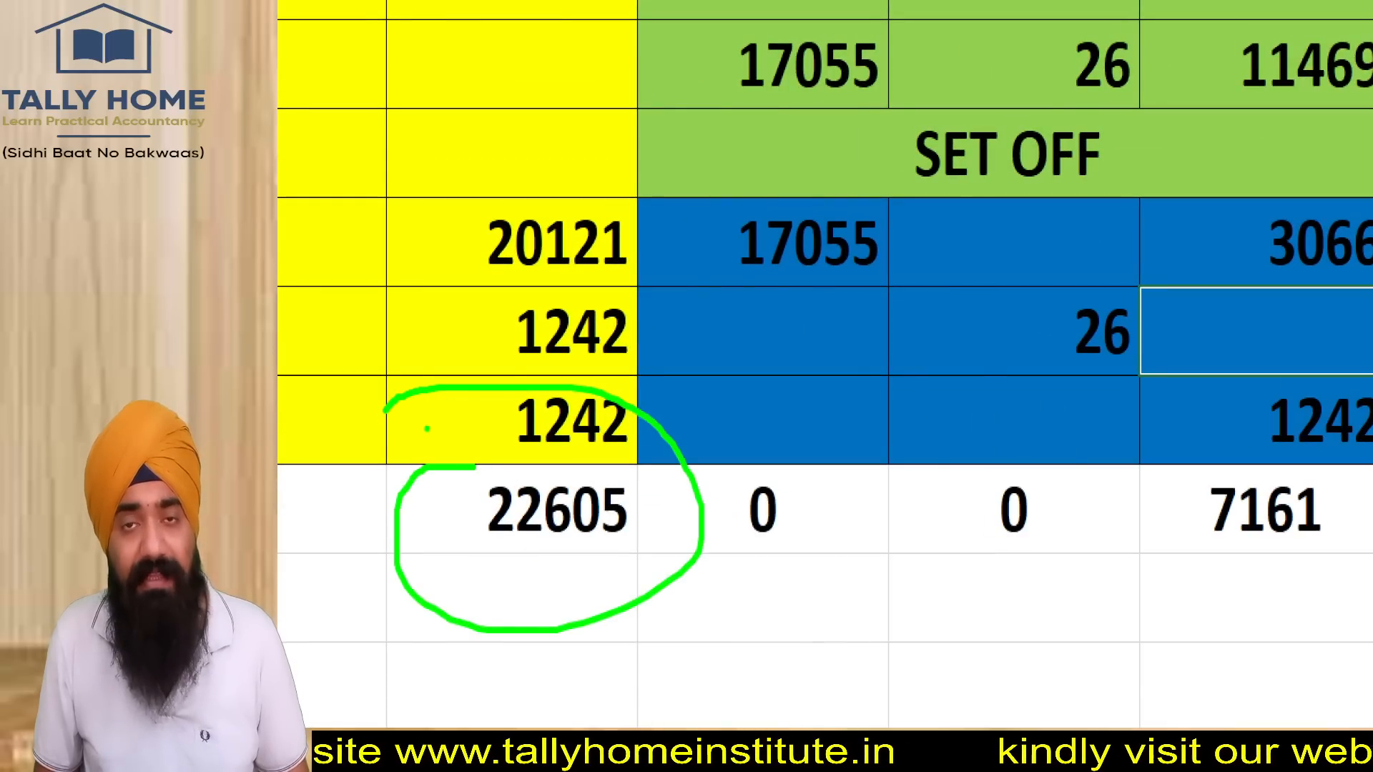
key("Escape")
key("ctrl+1")
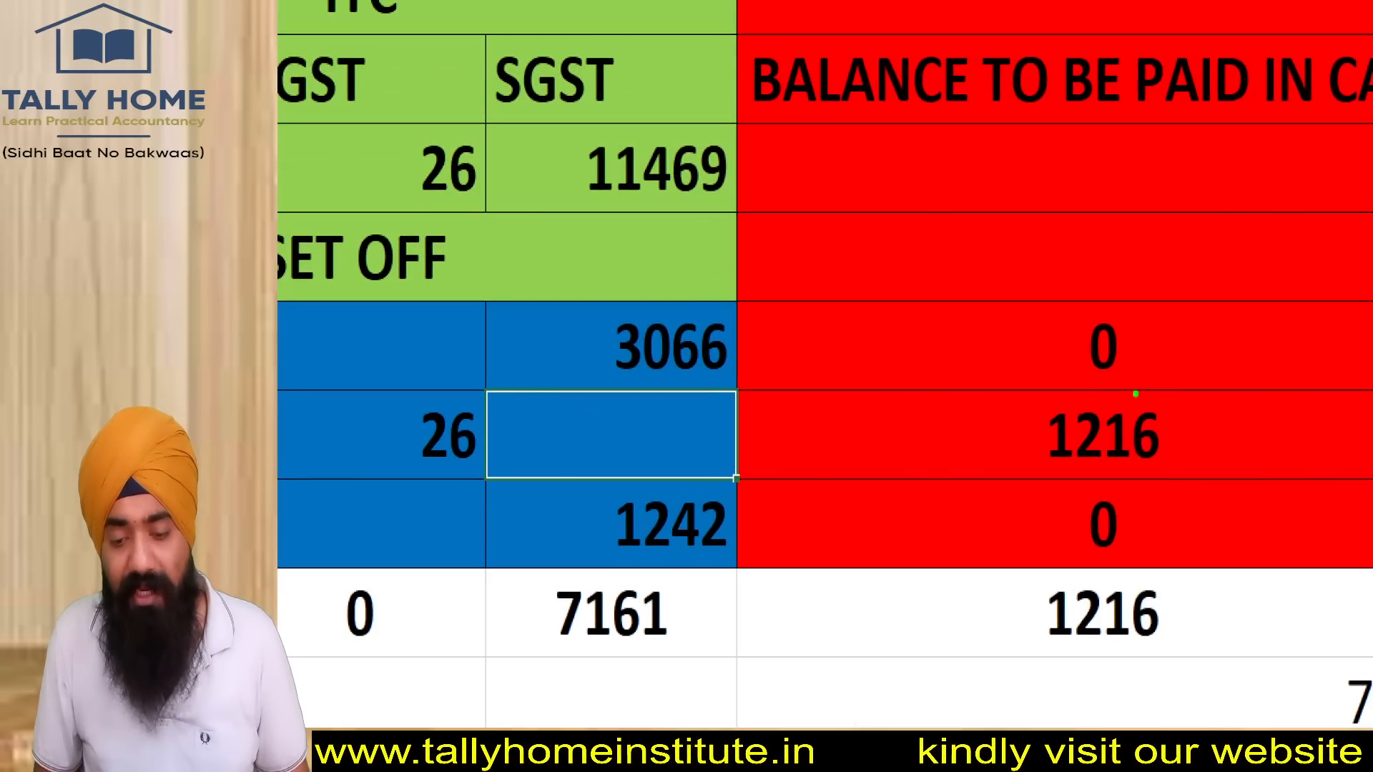
left_click_drag(1135, 393, 901, 396)
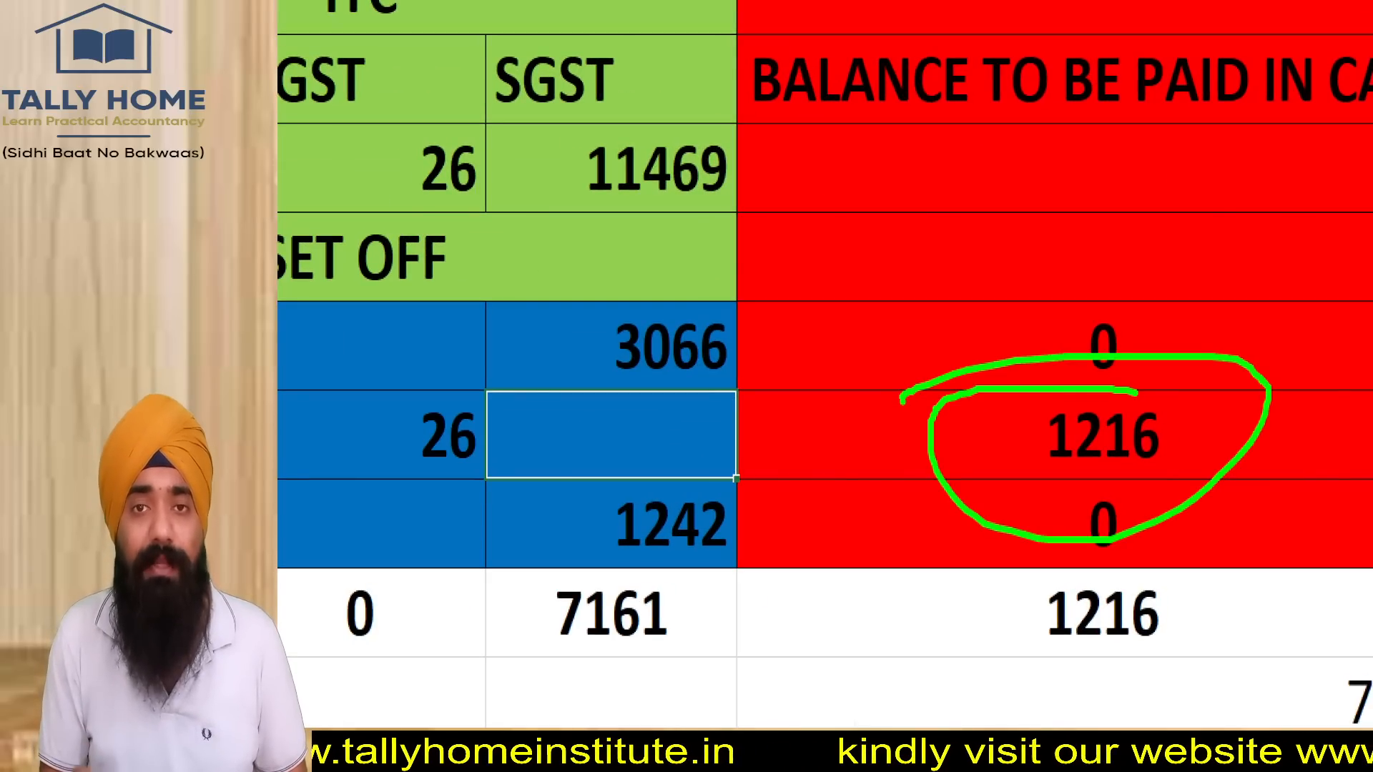
key("Escape")
- Switch to the GST portal in Chrome, confirm the eligible ITC details, and save the GSTR-3B return
key("alt+Tab")
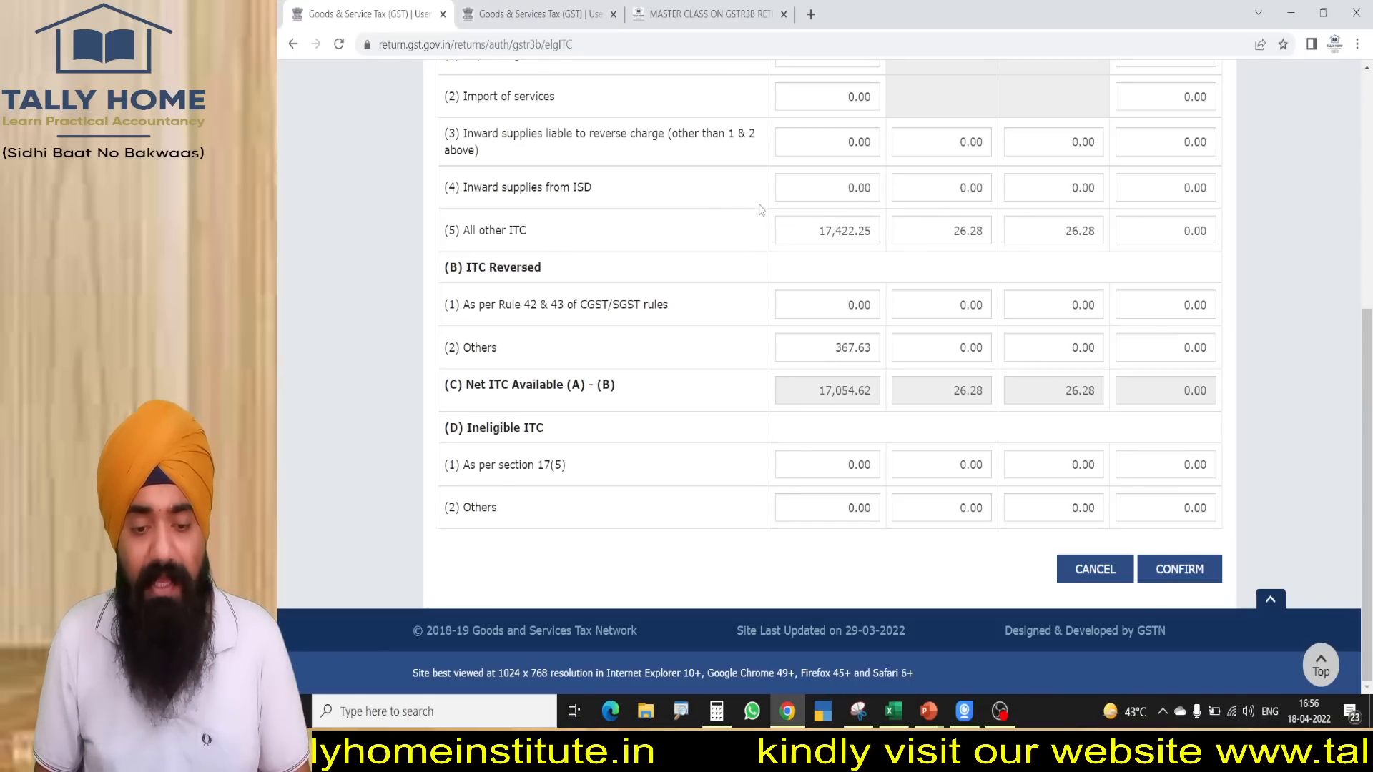
left_click(1176, 568)
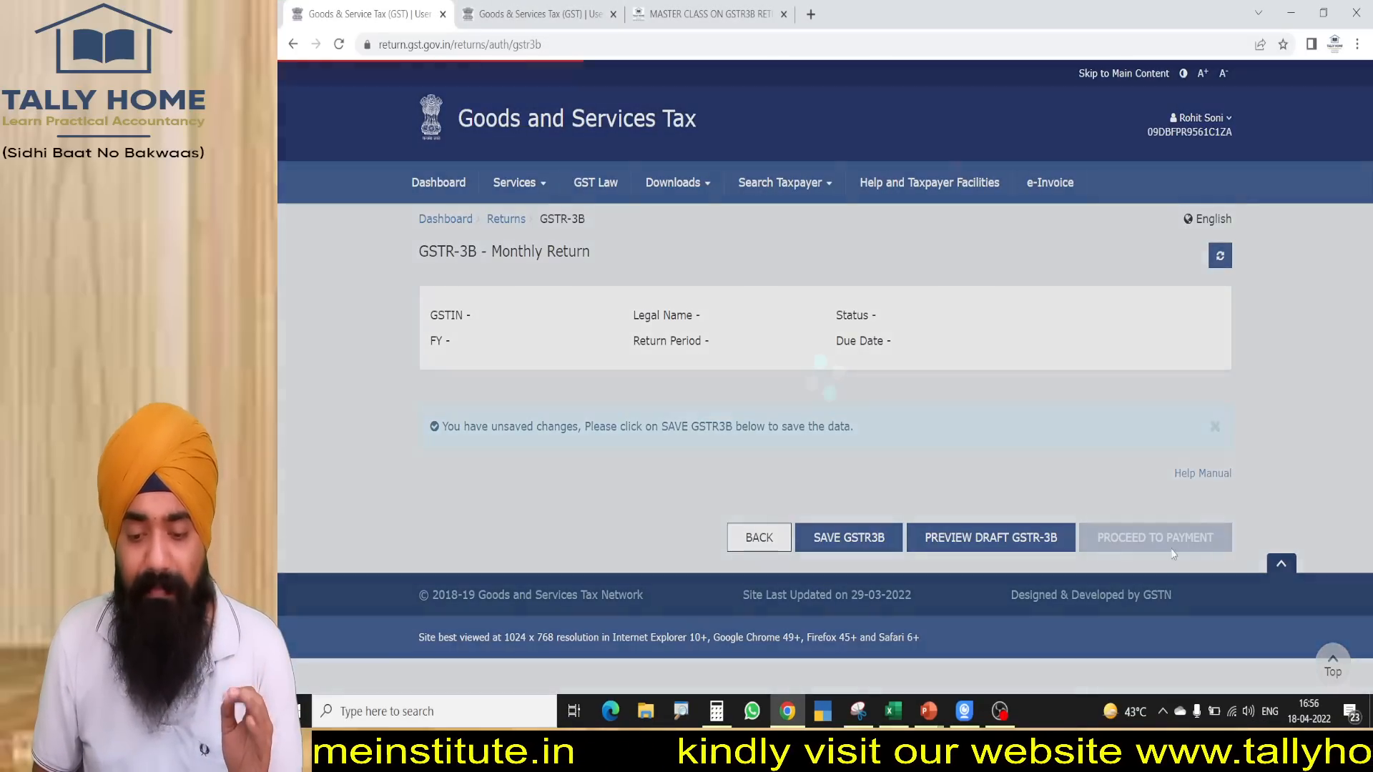
scroll(898, 420, "down", 10)
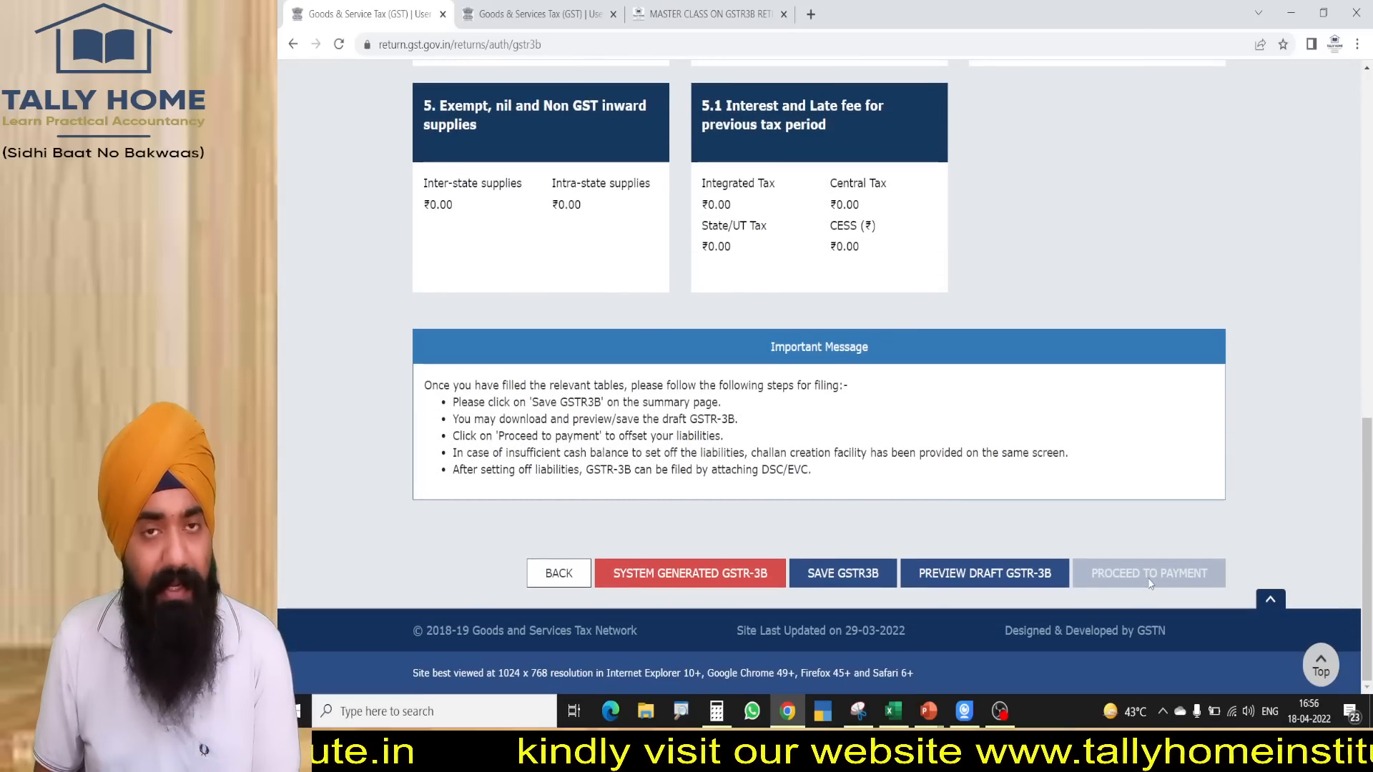
left_click(843, 573)
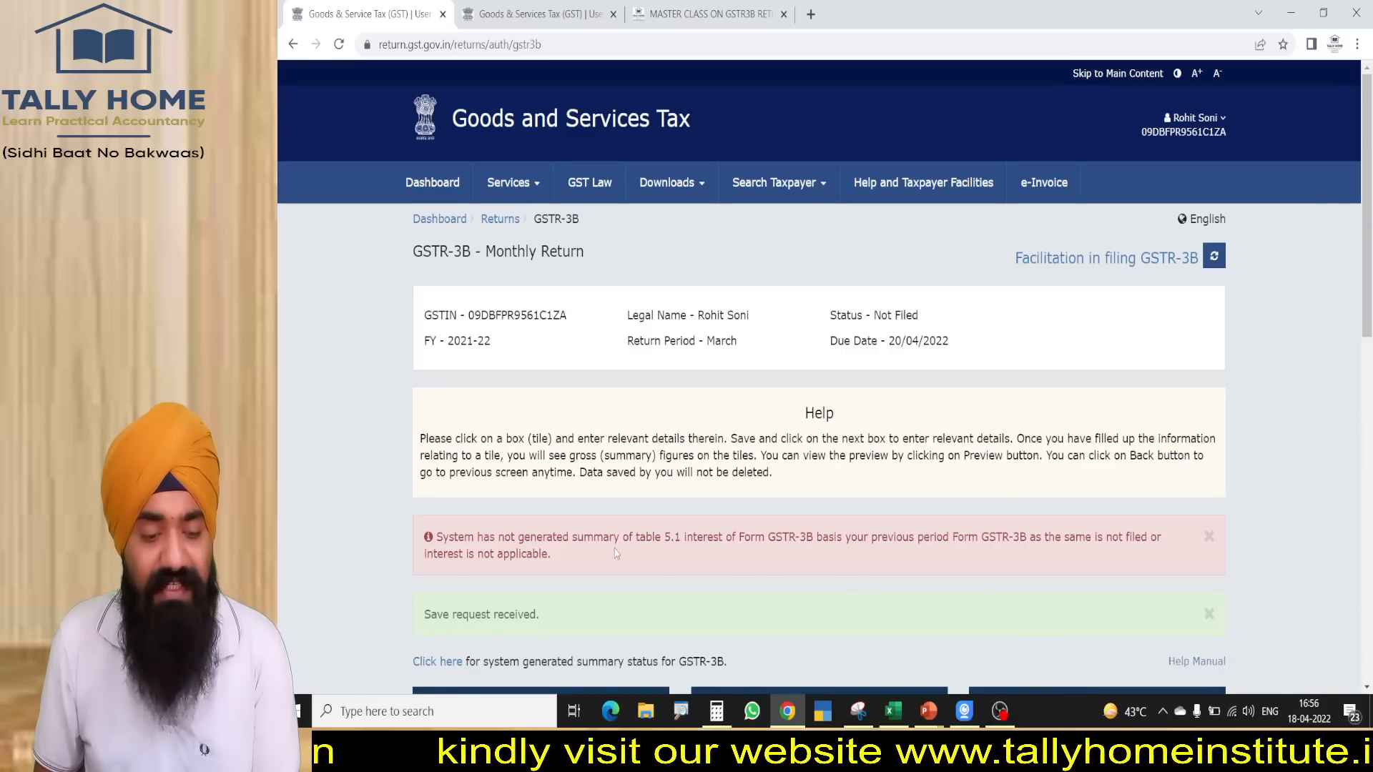
- Magnify the GSTR-3B page and mark its save status notices with temporary green pen circles
key("ctrl+1")
left_click(459, 635)
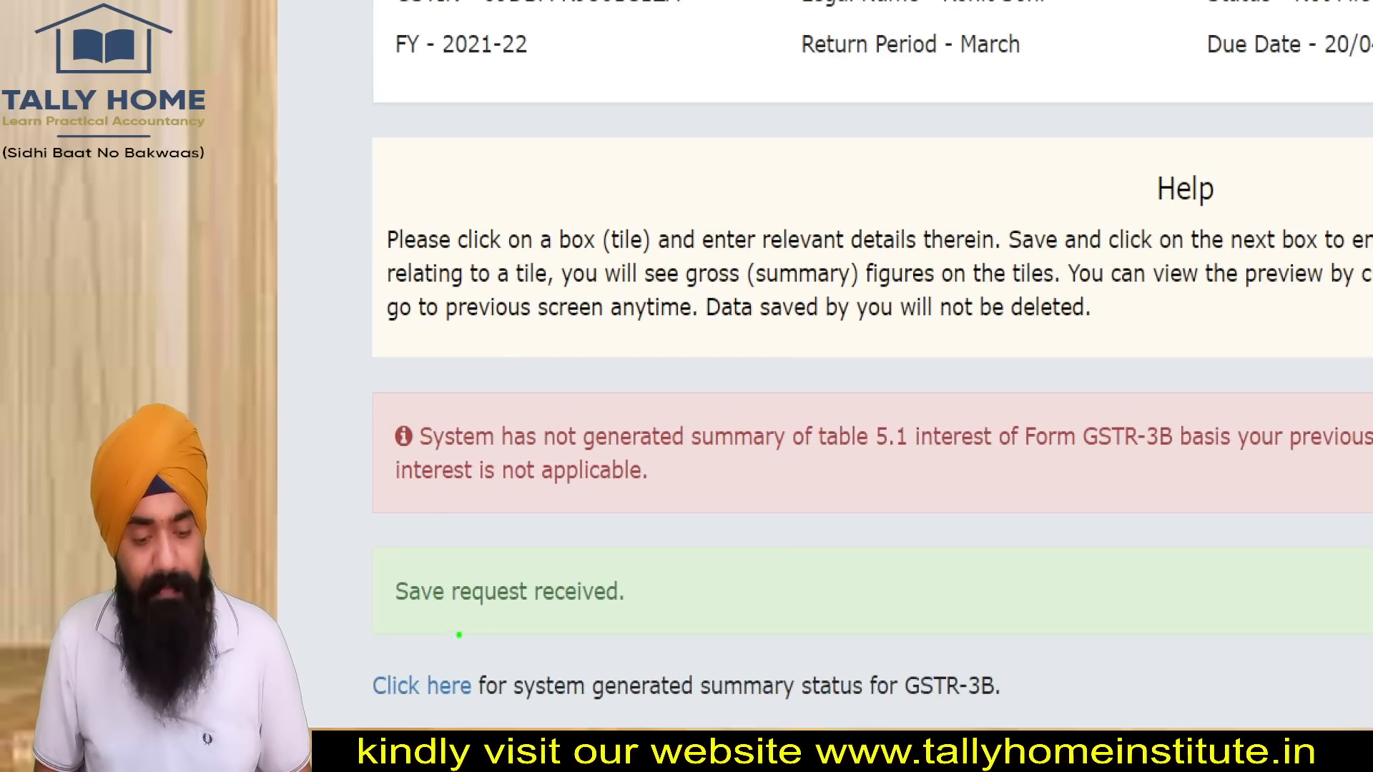
left_click_drag(707, 581, 648, 580)
key("Escape")
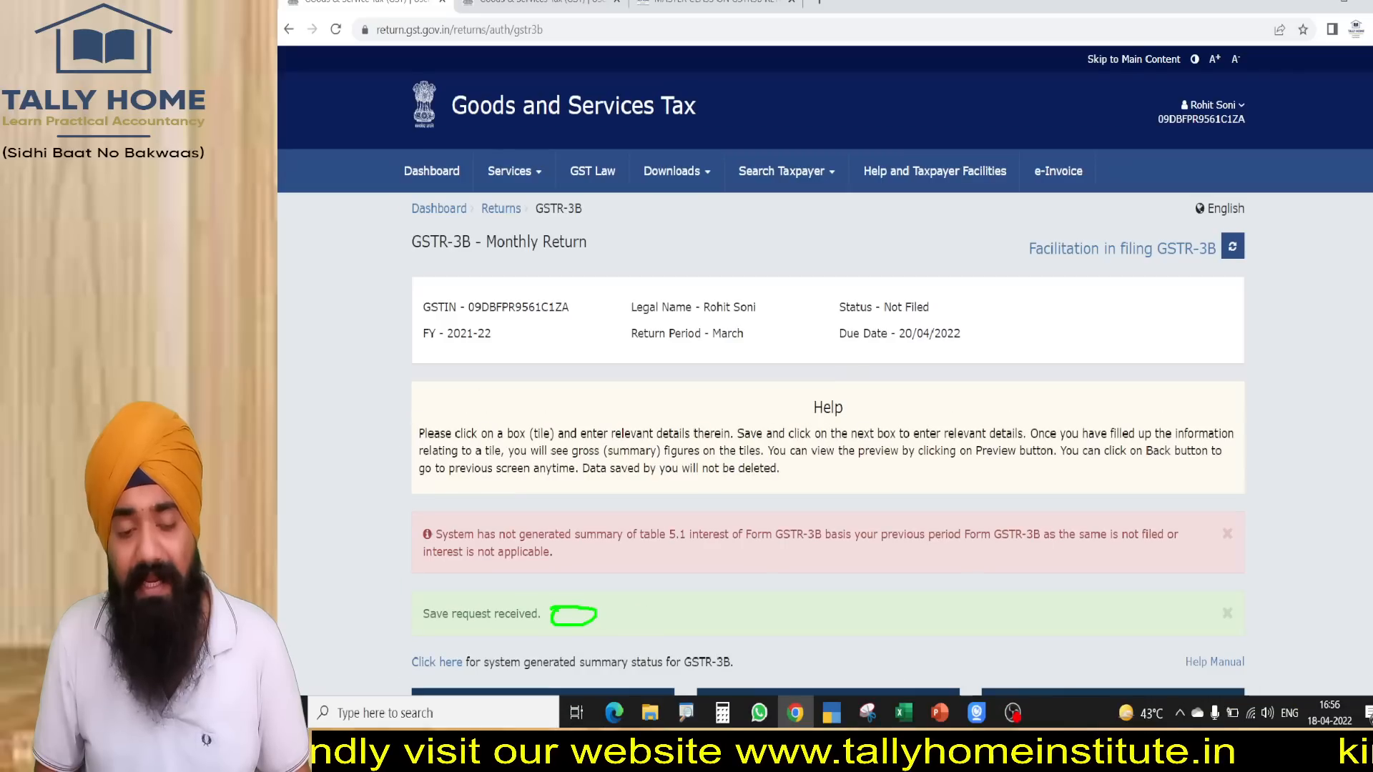
scroll(520, 400, "down", 3)
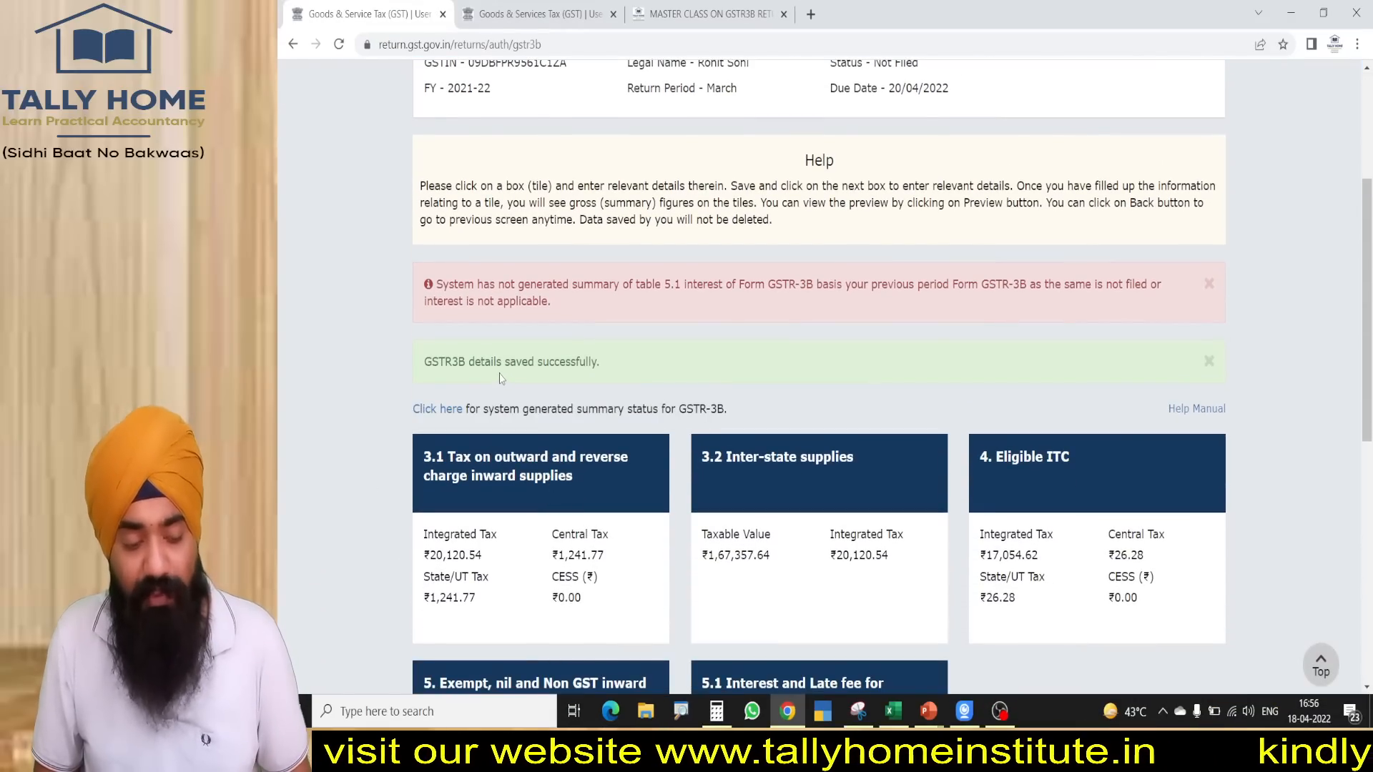
key("ctrl+1")
left_click_drag(504, 325, 412, 342)
key("Escape")
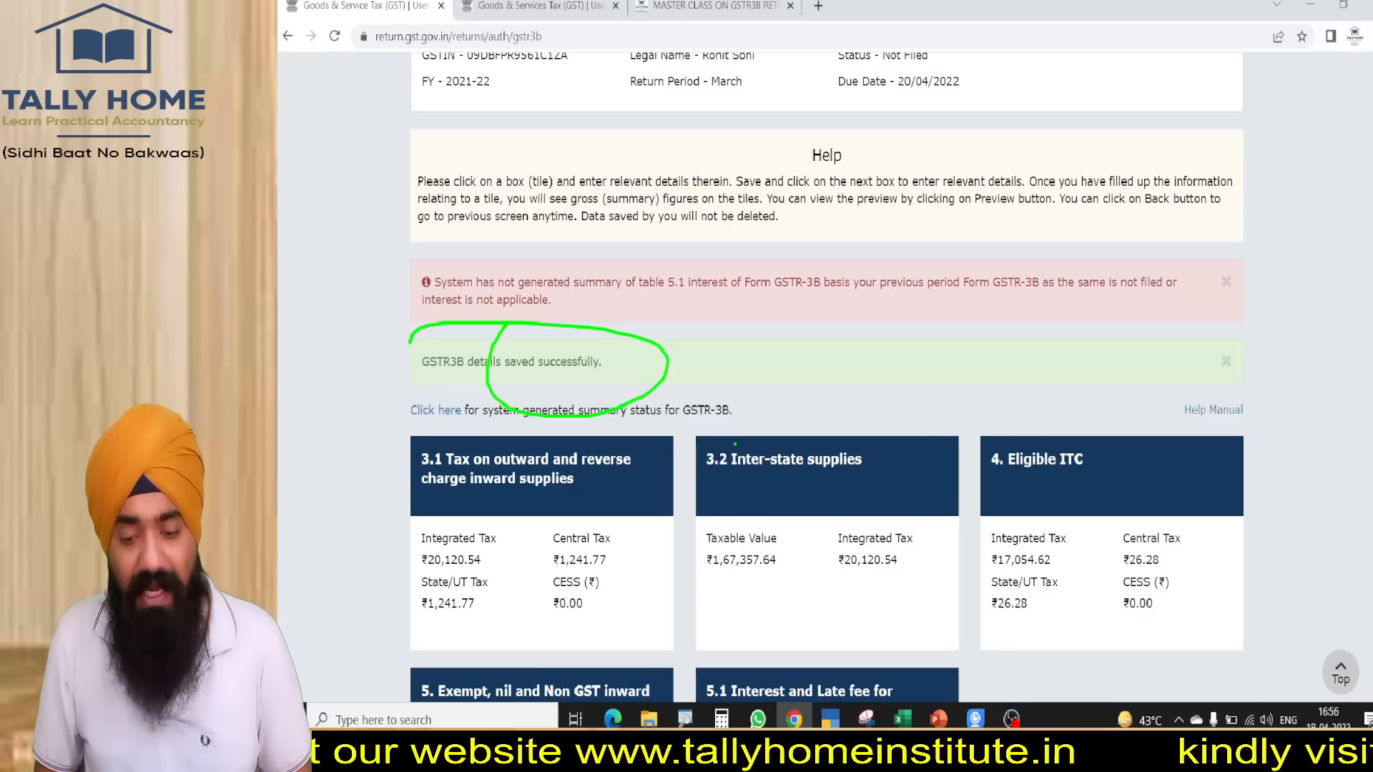
- Proceed to payment for the GSTR-3B return and bring up the table of tax paid through ITC
scroll(822, 429, "down", 10)
left_click(1149, 570)
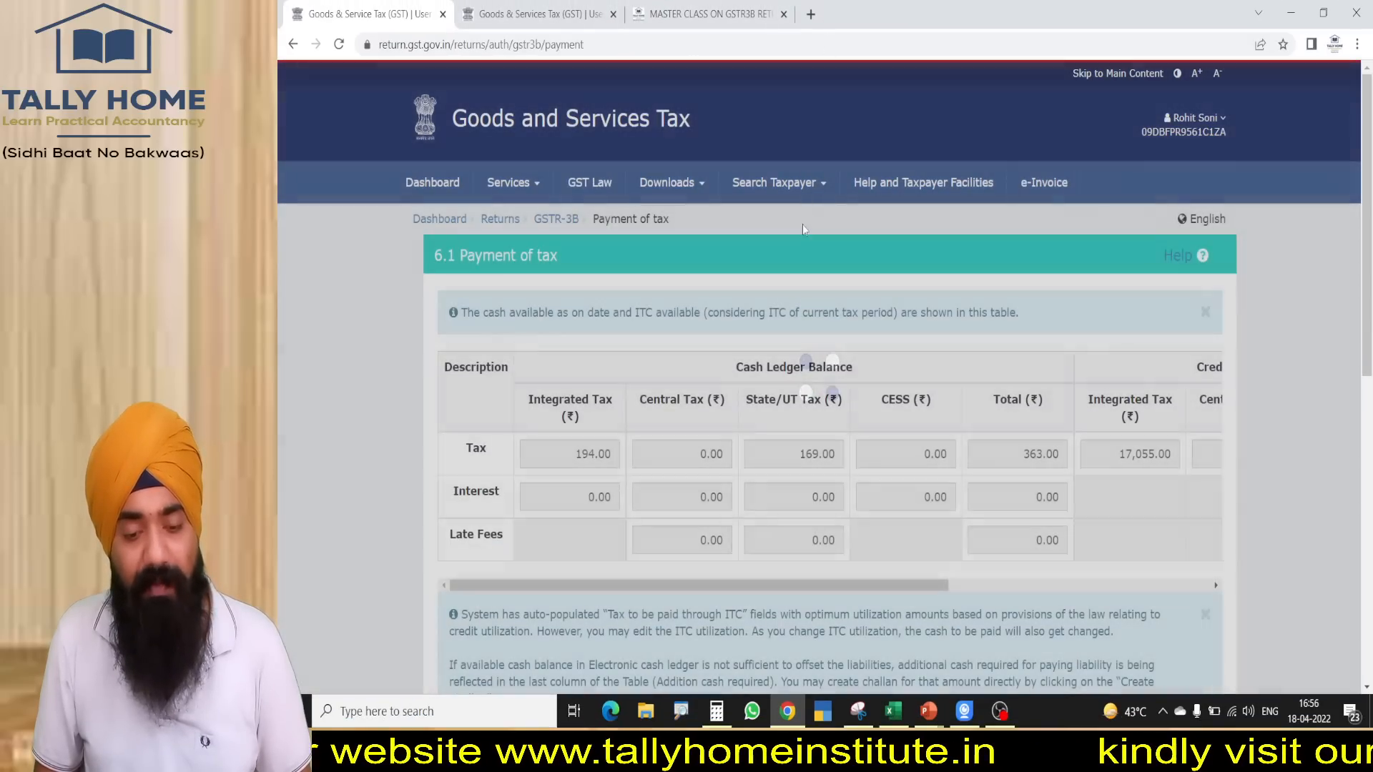
scroll(835, 426, "down", 5)
scroll(834, 447, "down", 3)
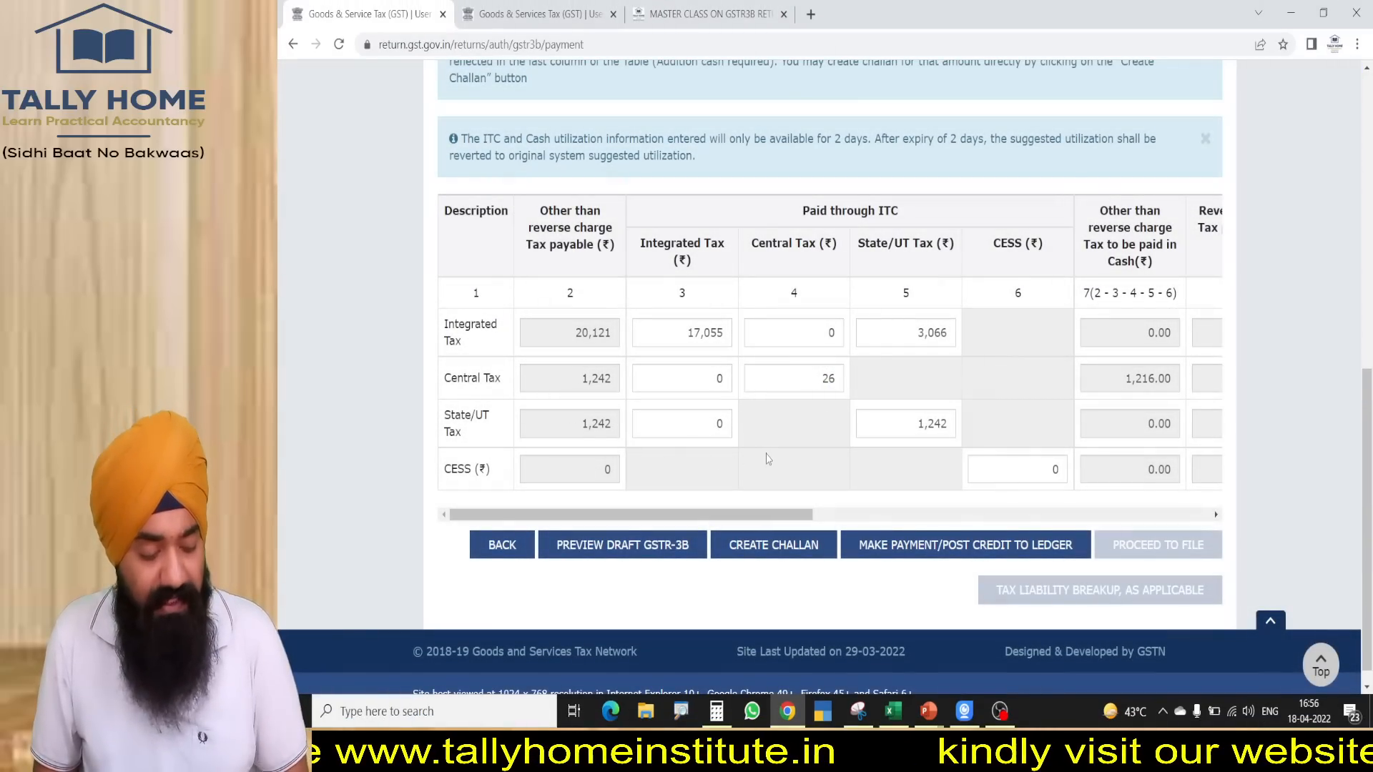
- Circle the tax payable column and the Integrated Tax credit used against IGST with the green pen, clearing each mark
key("ctrl+1")
left_click(622, 475)
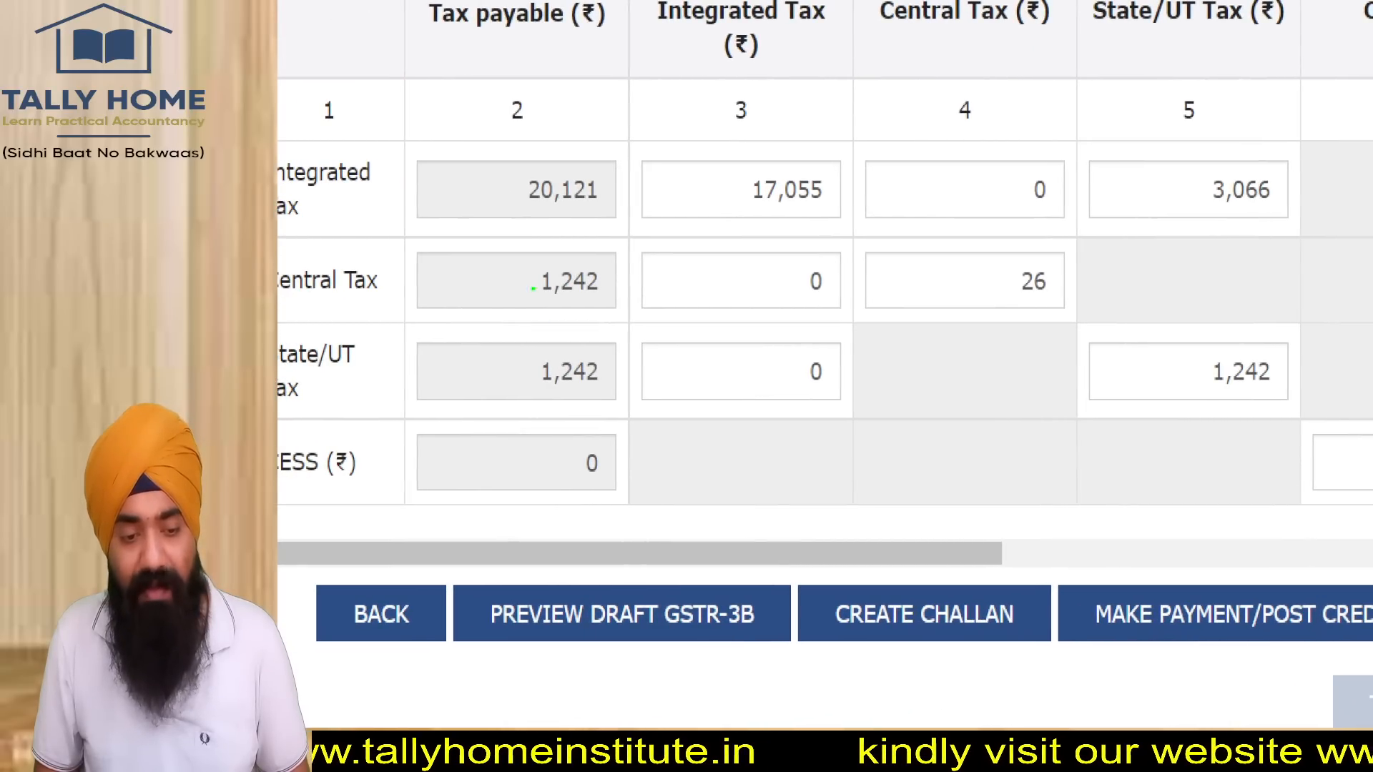
mouse_move(461, 62)
left_mouse_down()
mouse_move(460, 80)
mouse_move(718, 228)
mouse_move(440, 78)
left_mouse_up()
key("Escape")
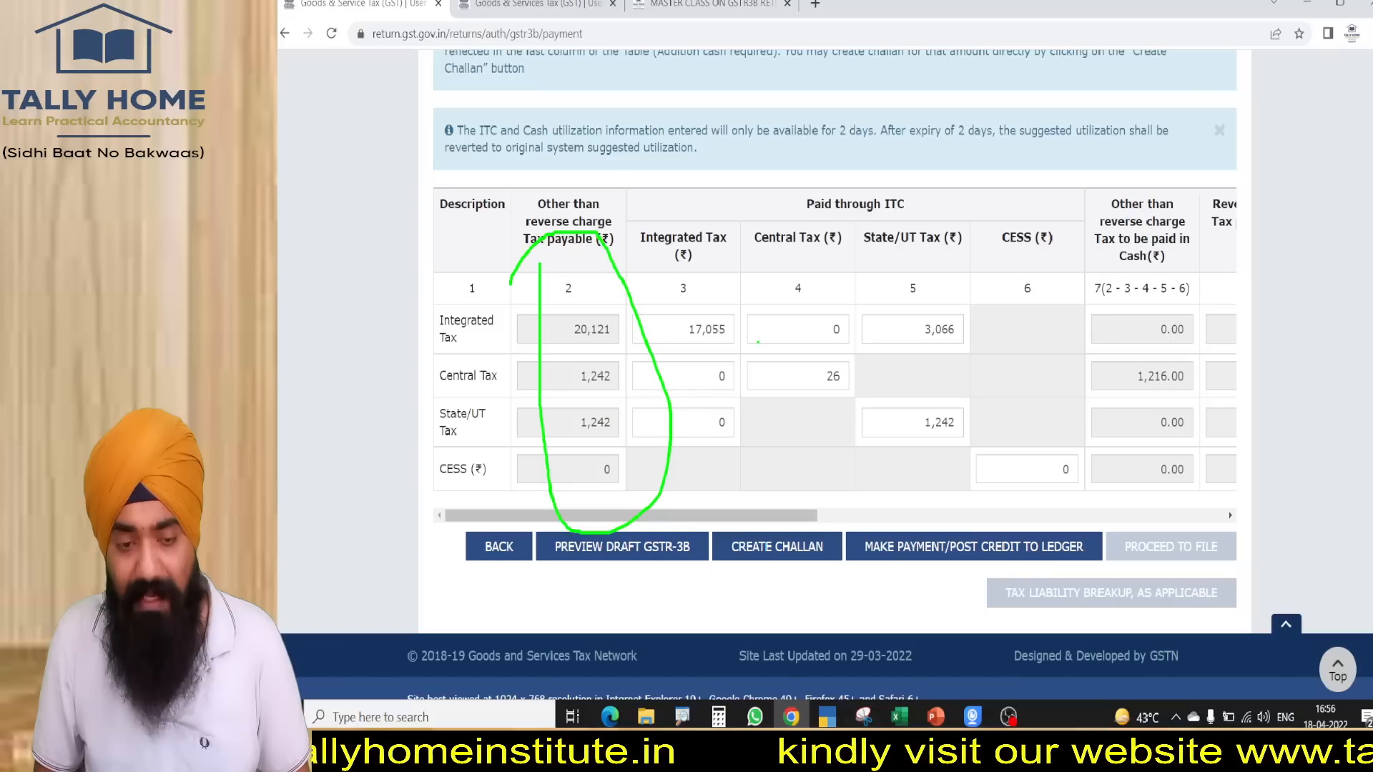
mouse_move(738, 363)
key("ctrl+2")
mouse_move(708, 306)
left_mouse_down()
mouse_move(668, 307)
mouse_move(981, 330)
mouse_move(691, 288)
left_mouse_up()
key("Escape")
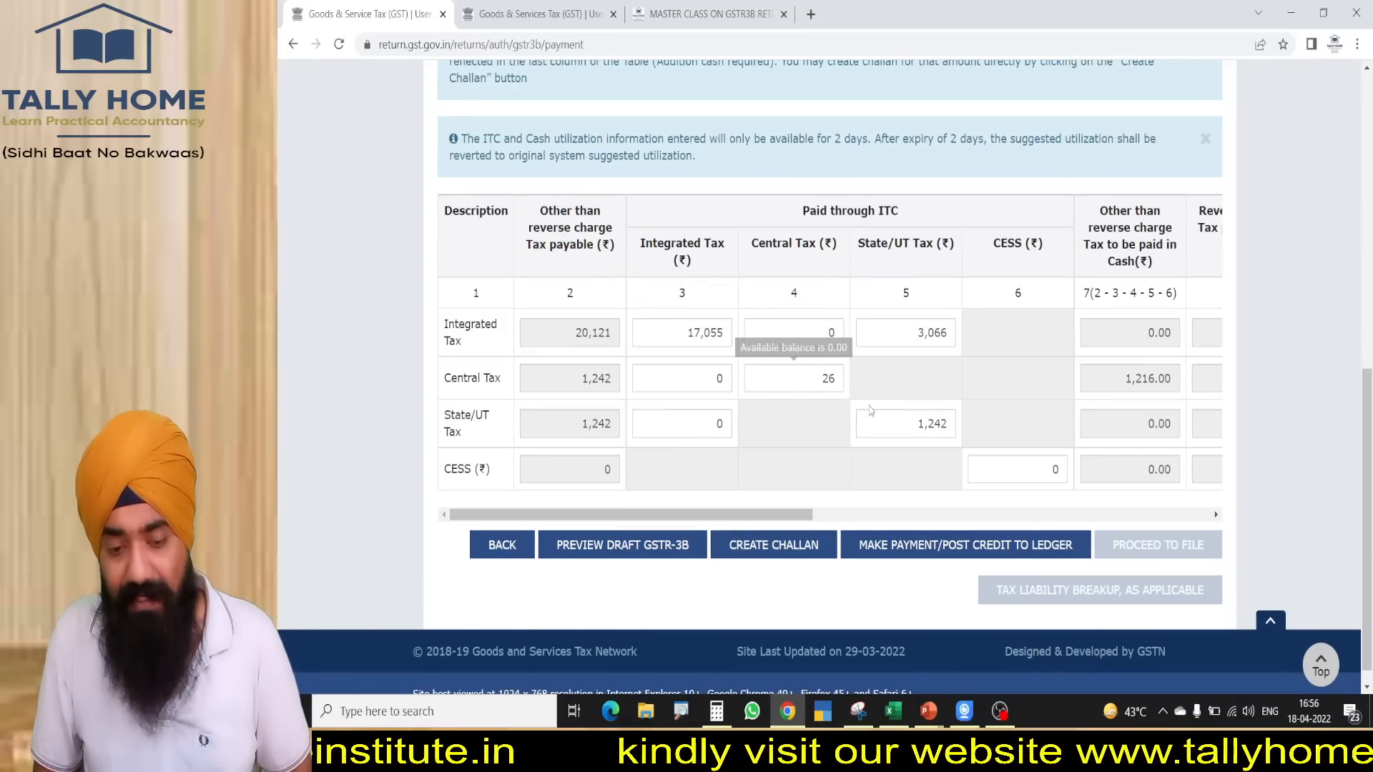
- Circle the State/UT Tax credit amounts and the Central Tax credit, cross out Central Tax credit against IGST, and clear the marks
mouse_move(903, 294)
key("ctrl+2")
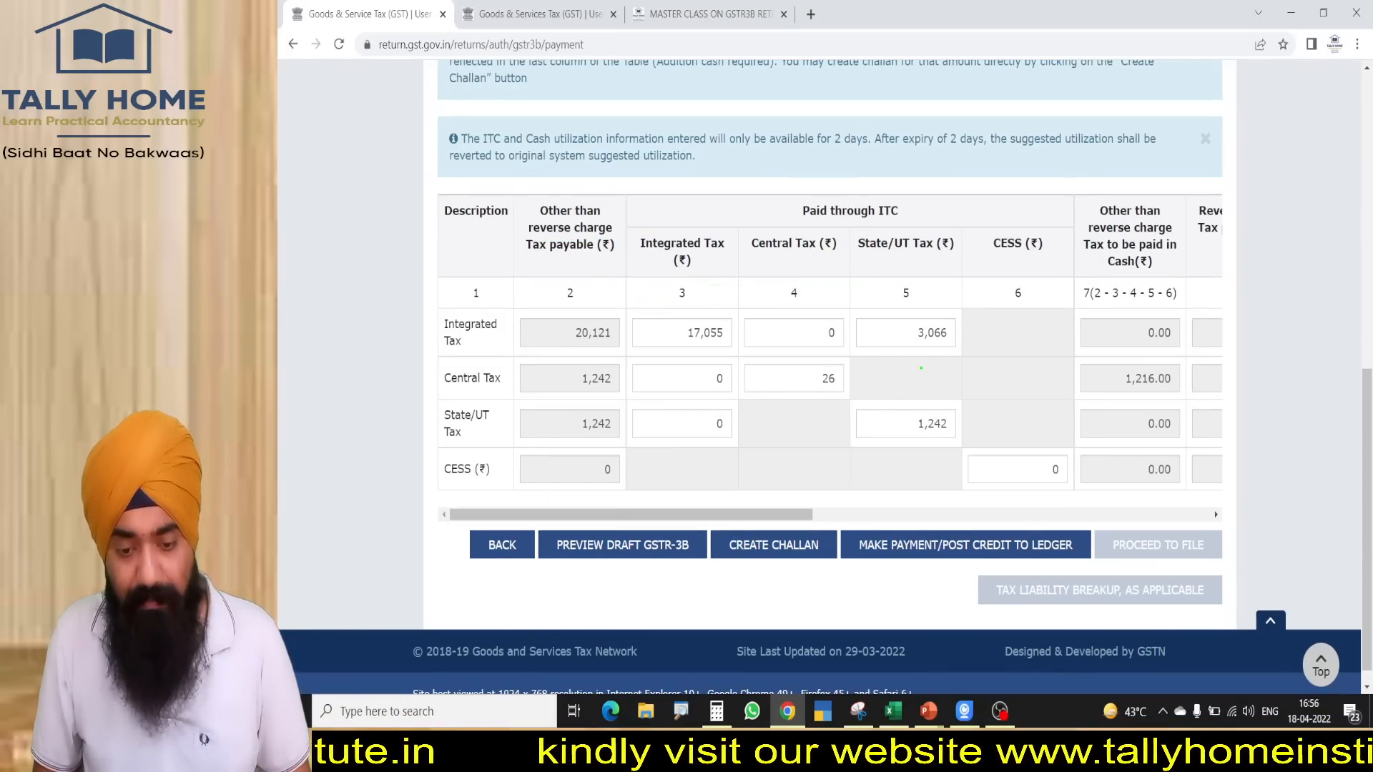
mouse_move(921, 369)
left_mouse_down()
mouse_move(954, 402)
mouse_move(888, 409)
left_mouse_up()
mouse_move(905, 289)
left_mouse_down()
mouse_move(887, 327)
mouse_move(896, 279)
left_mouse_up()
mouse_move(746, 218)
left_mouse_down()
mouse_move(740, 280)
mouse_move(746, 215)
left_mouse_up()
left_click_drag(802, 363, 825, 366)
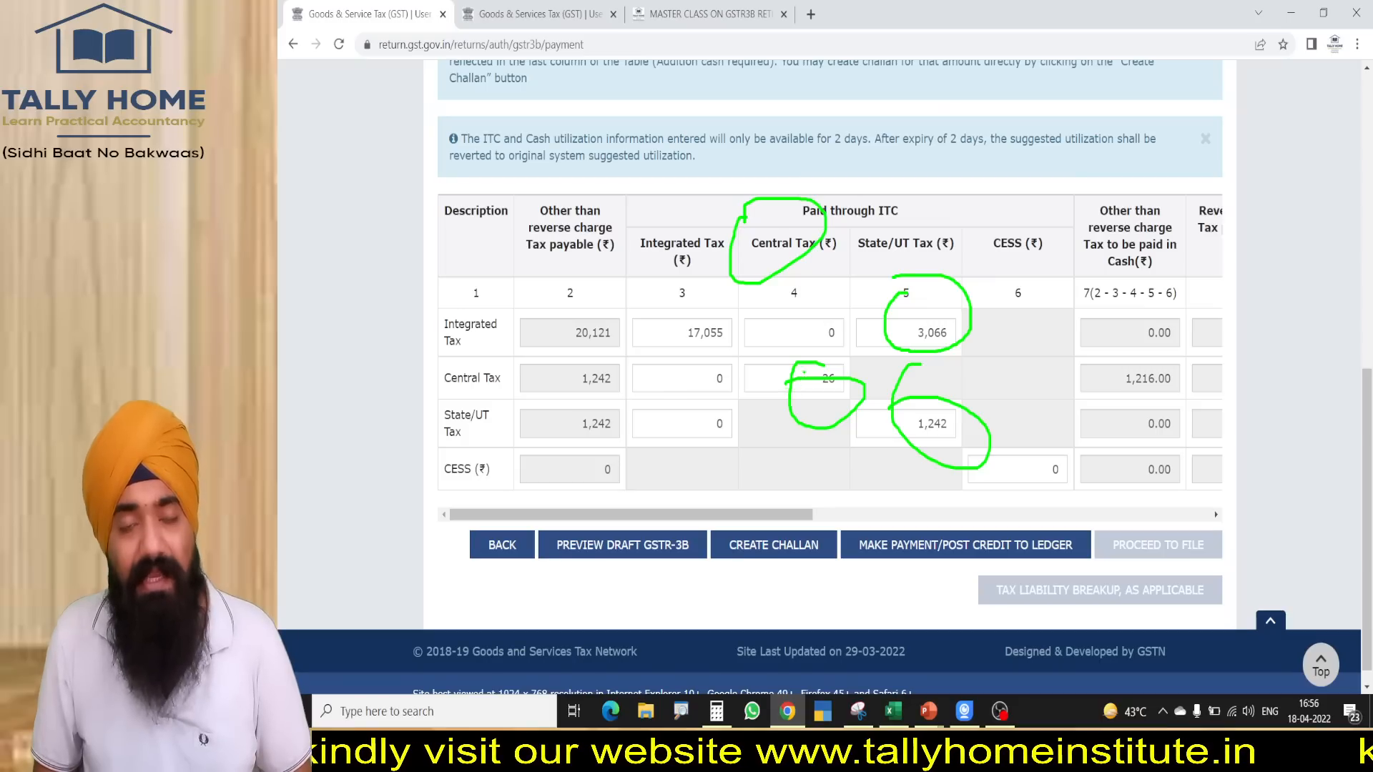
mouse_move(767, 312)
left_mouse_down()
mouse_move(812, 334)
mouse_move(733, 378)
left_mouse_up()
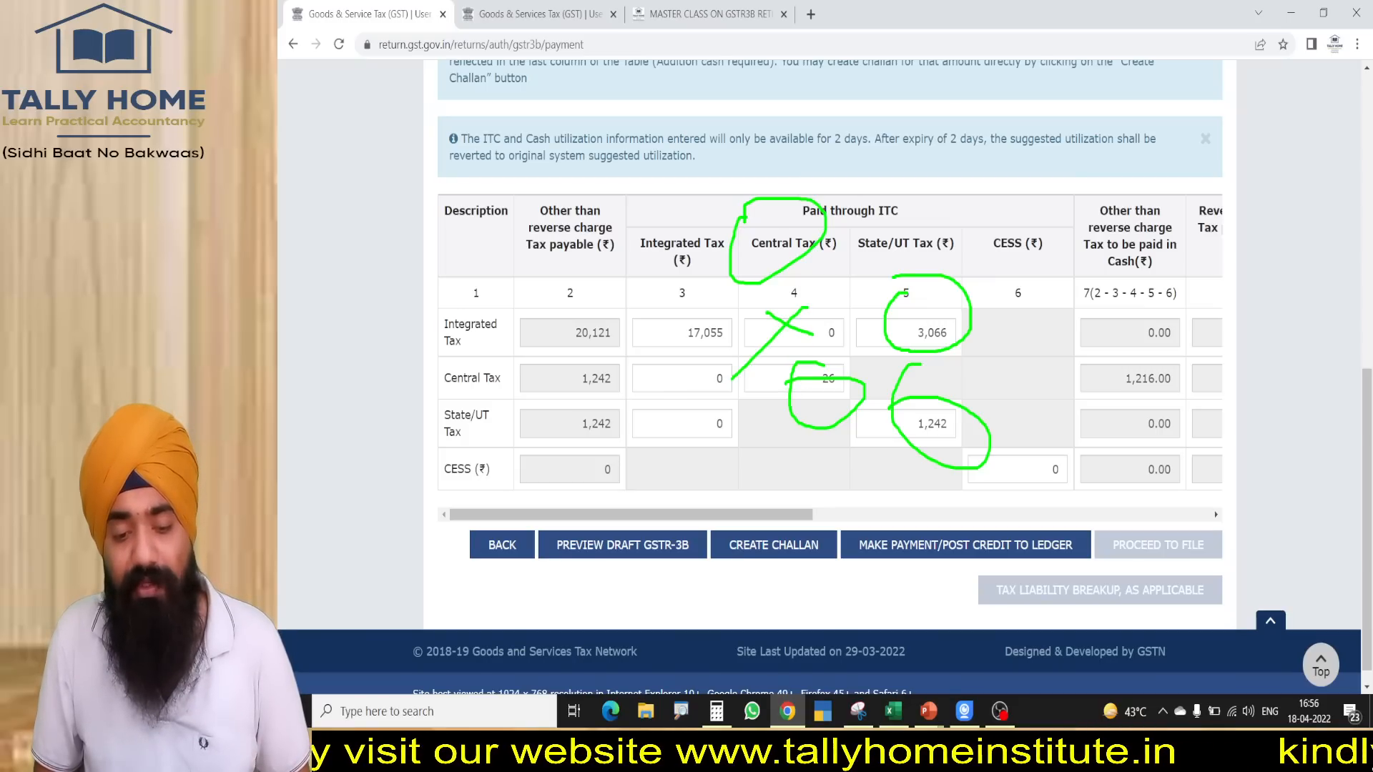
key("Escape")
- Switch to the ITC set-off workbook in Excel, circle the leftover SGST credit with the green pen, and clear the marks
left_click(893, 712)
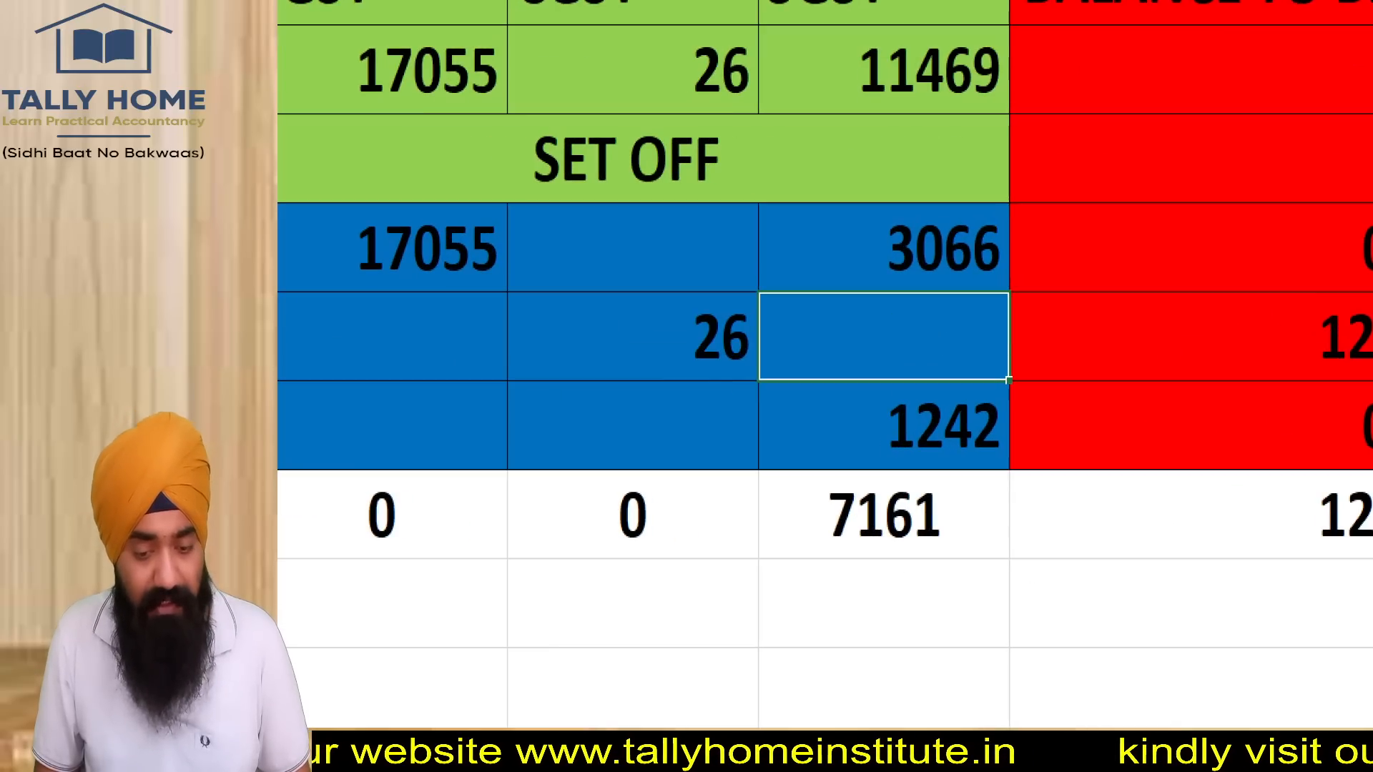
mouse_move(829, 444)
left_mouse_down()
mouse_move(791, 390)
mouse_move(696, 451)
left_mouse_up()
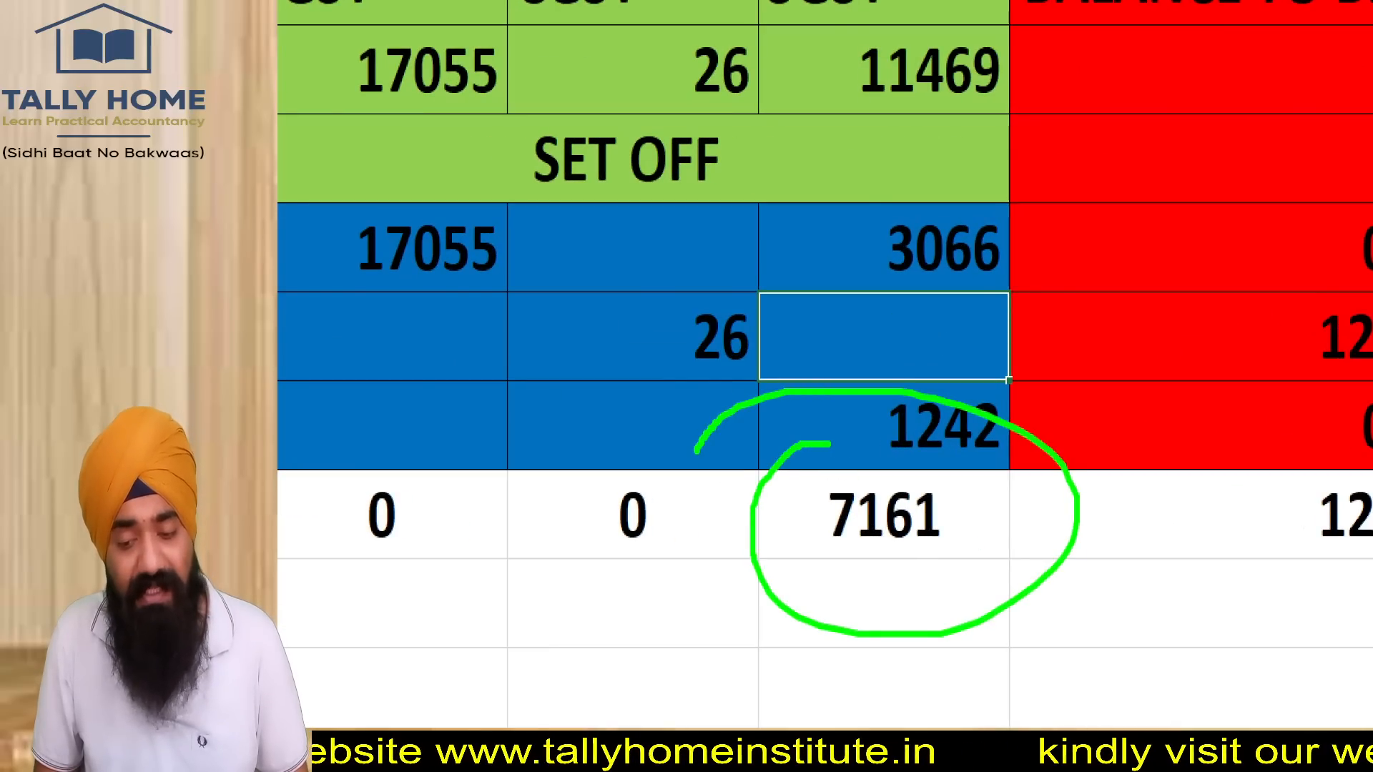
mouse_move(1366, 457)
left_mouse_down()
mouse_move(1308, 484)
mouse_move(1070, 435)
mouse_move(1067, 448)
left_mouse_up()
key("Escape")
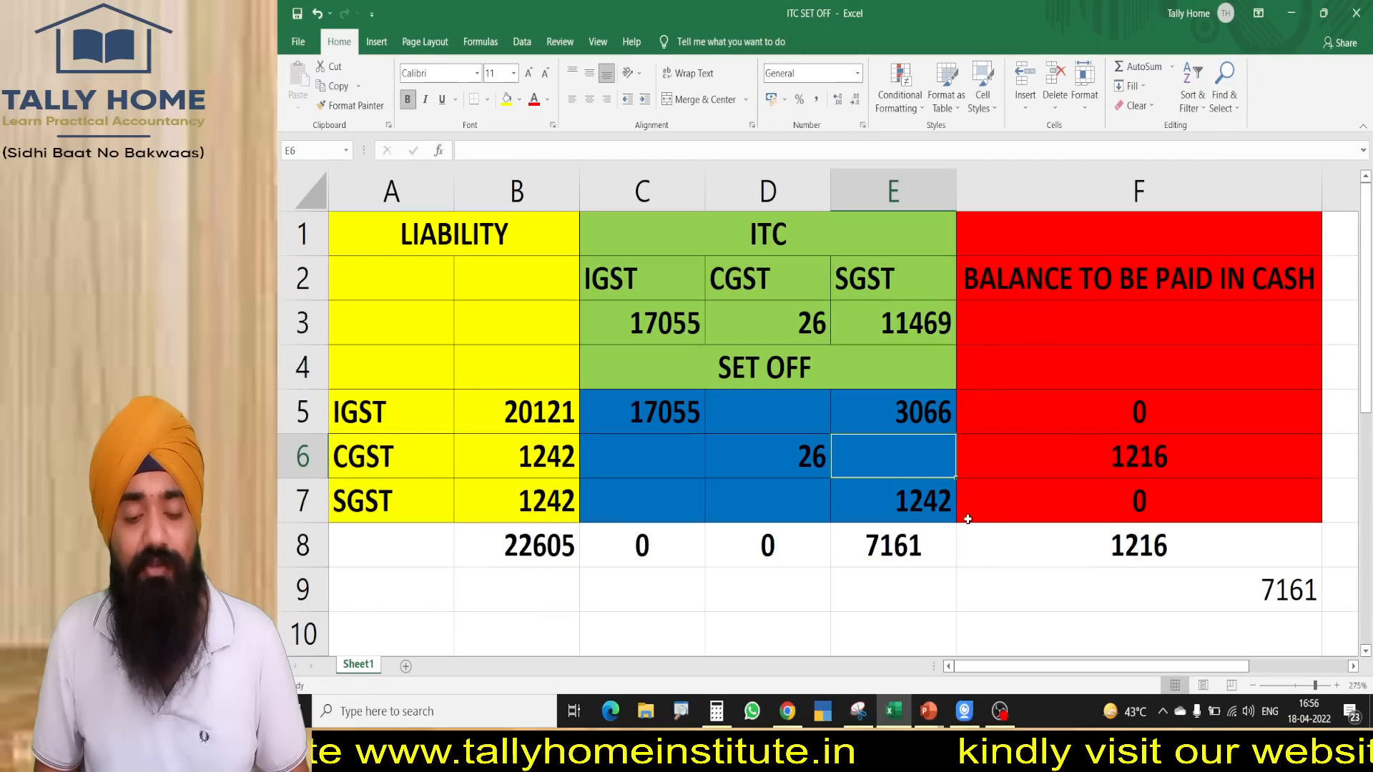
- Return to the GSTR-3B payment page in Chrome, show the available State/UT Tax credit balance, circle it with an arrow, and clear the marks
key("alt+Tab")
mouse_move(926, 423)
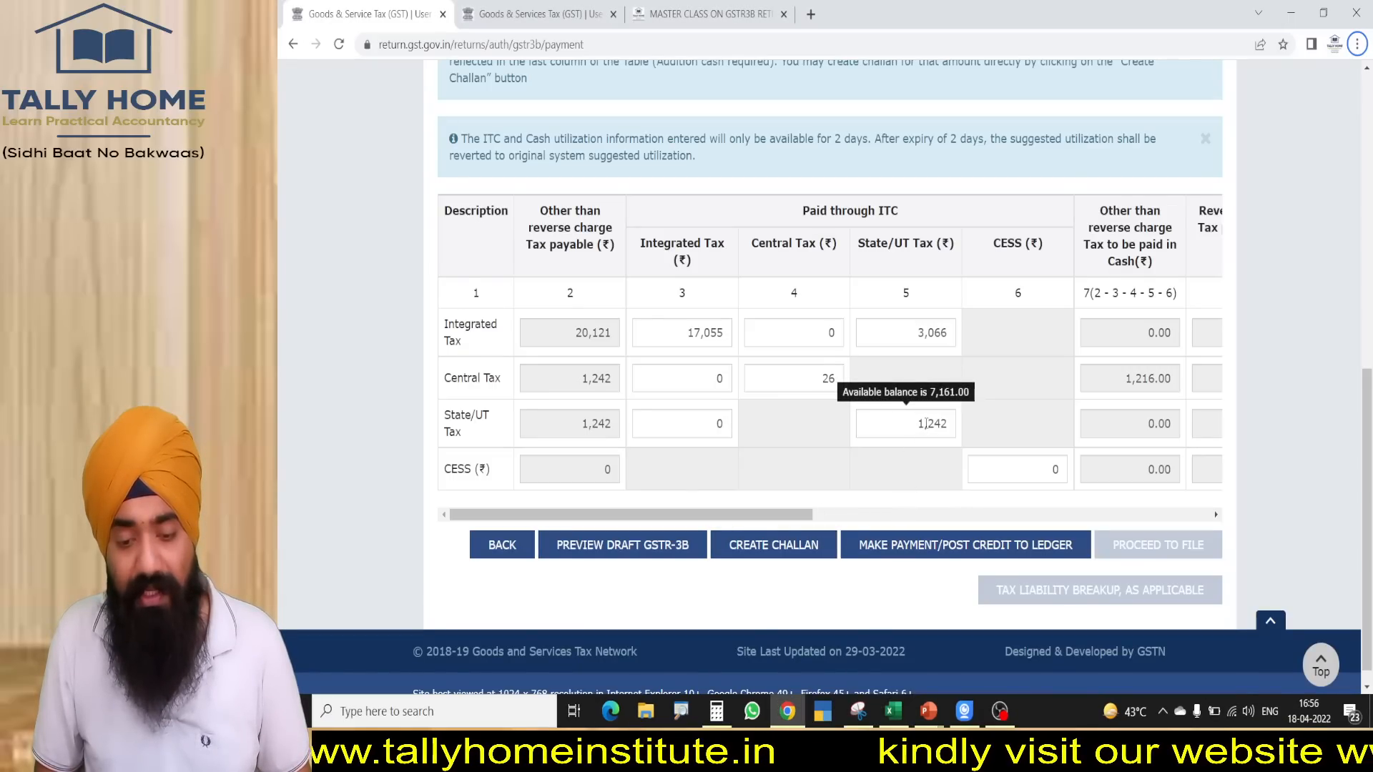
key("ctrl+1")
left_click(926, 423)
mouse_move(938, 322)
left_mouse_down()
mouse_move(925, 322)
mouse_move(950, 303)
mouse_move(916, 304)
left_mouse_up()
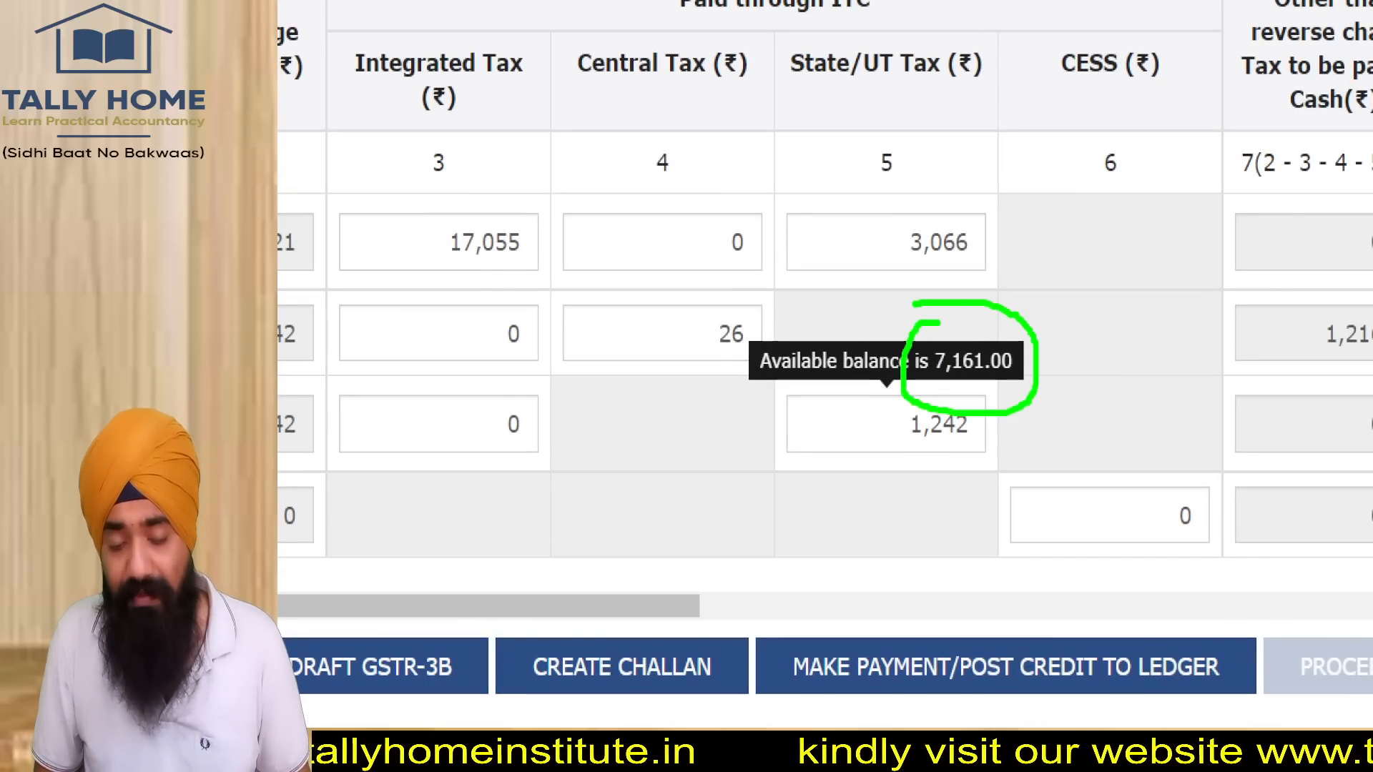
left_click_drag(877, 61, 915, 300)
key("Escape")
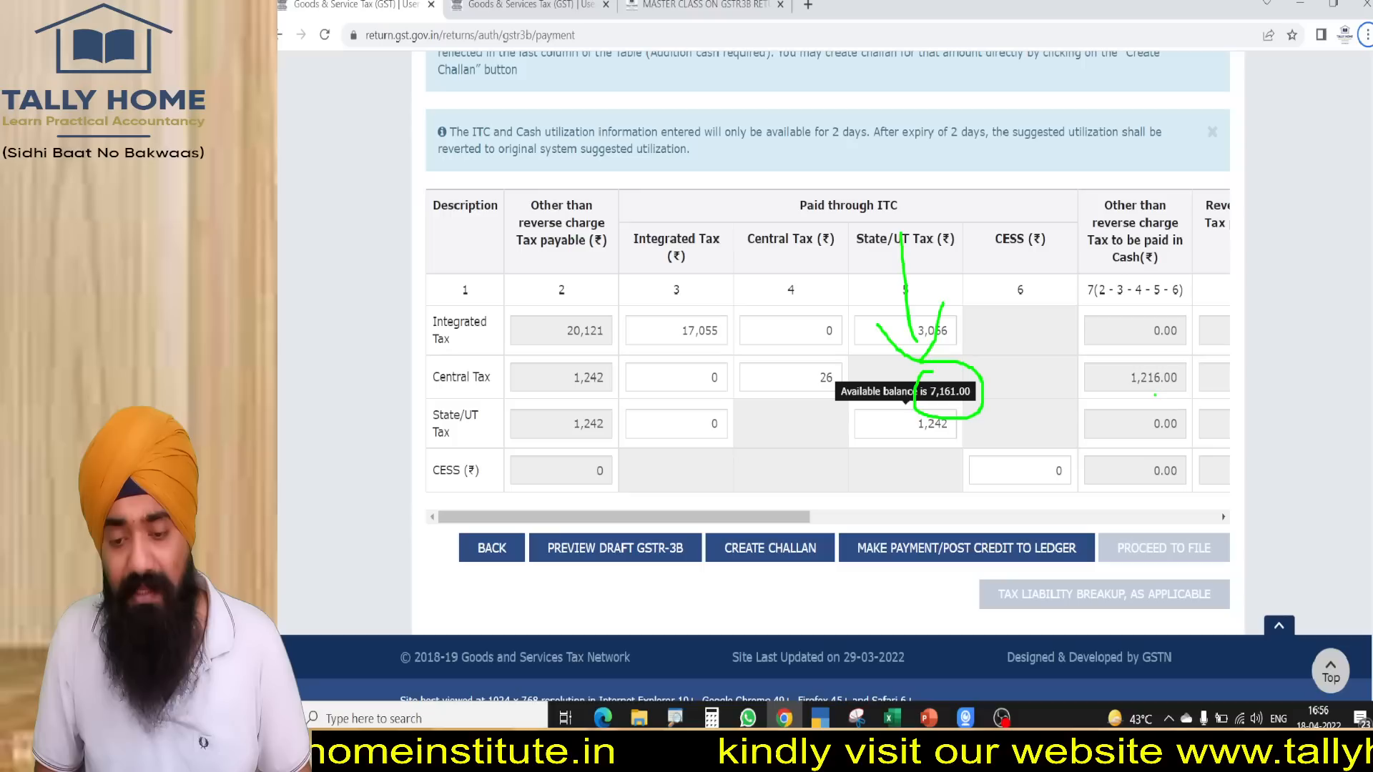
- Circle the Central Tax amount to be paid in cash, clear the mark, and bring up the additional cash required column
key("ctrl+1")
left_click(1125, 395)
left_click_drag(1113, 300, 921, 341)
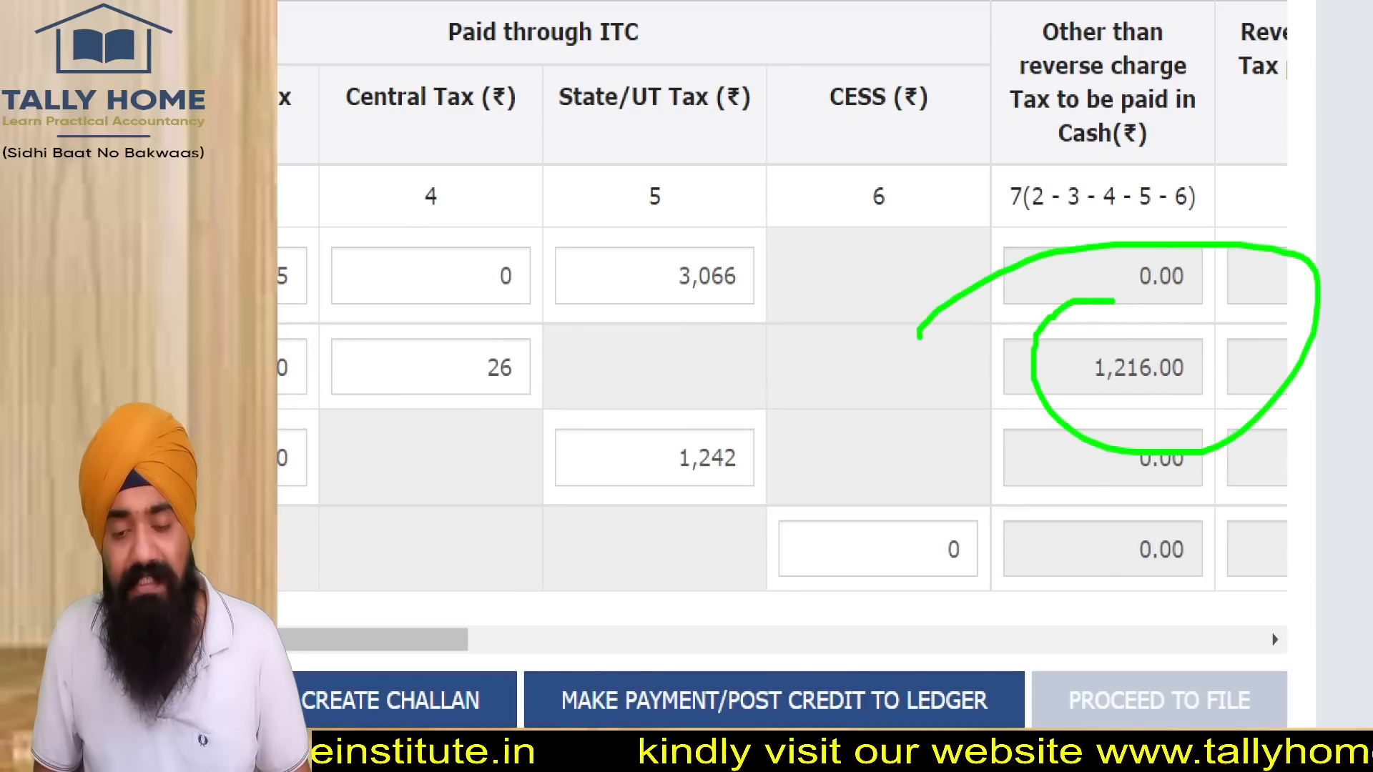
key("Escape")
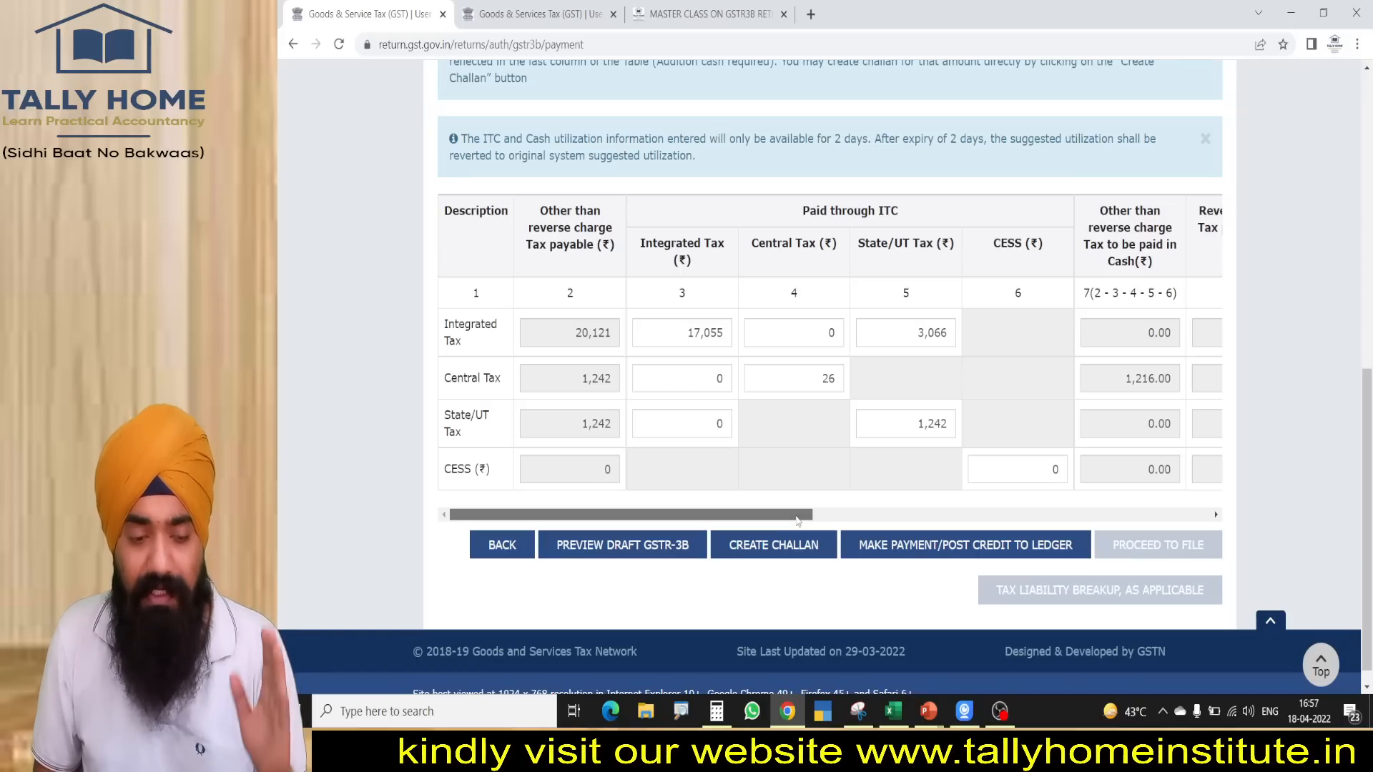
left_click_drag(797, 518, 1293, 516)
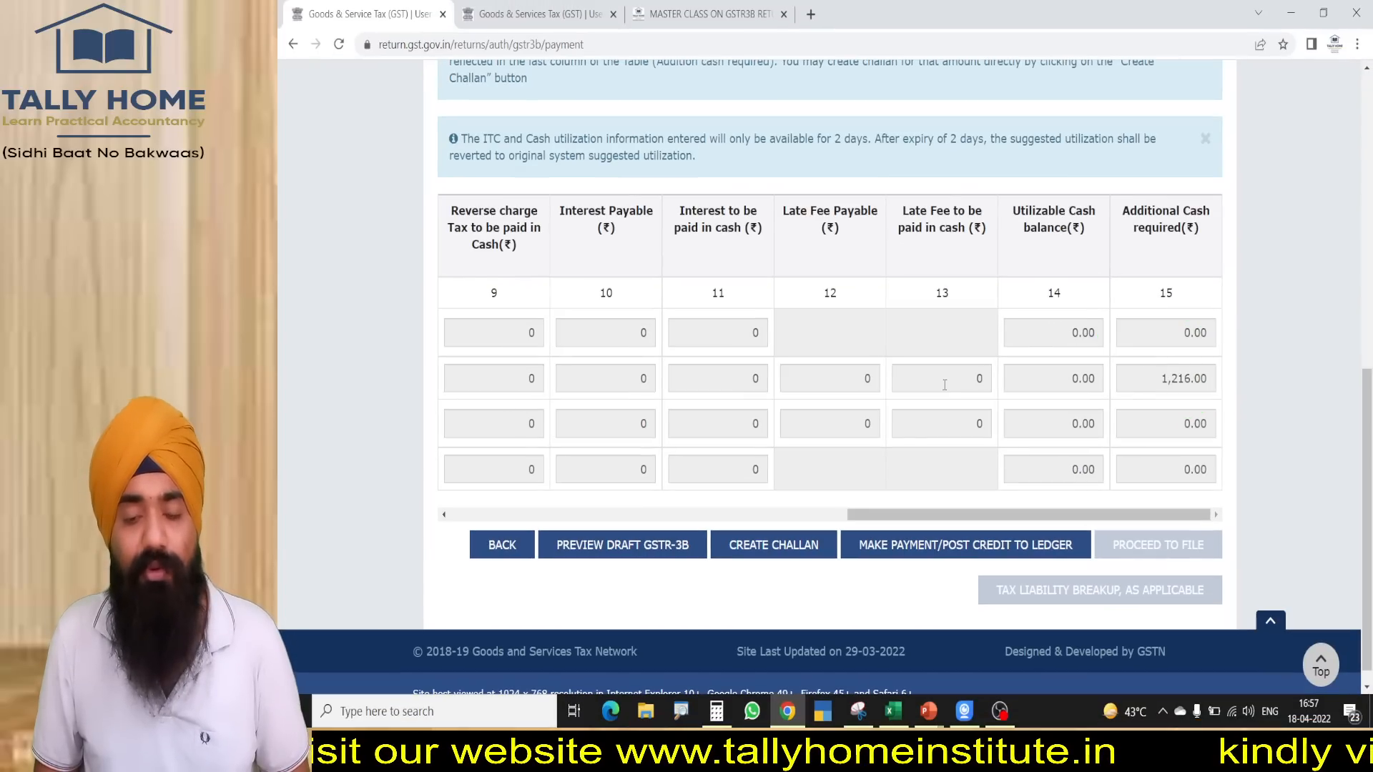
- Open the Electronic Cash Ledger page from the GST dashboard and circle its cash balance with the green pen
left_click(544, 14)
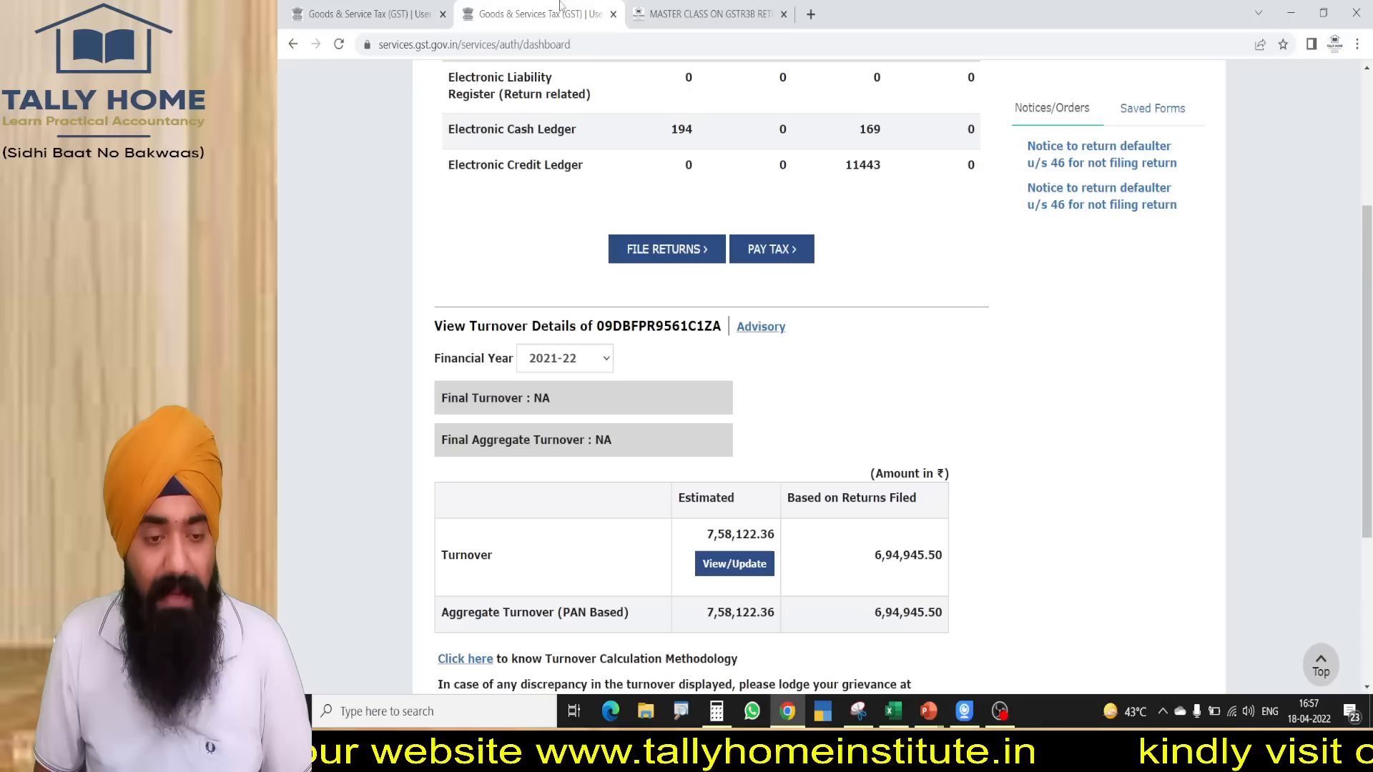
scroll(572, 357, "up", 4)
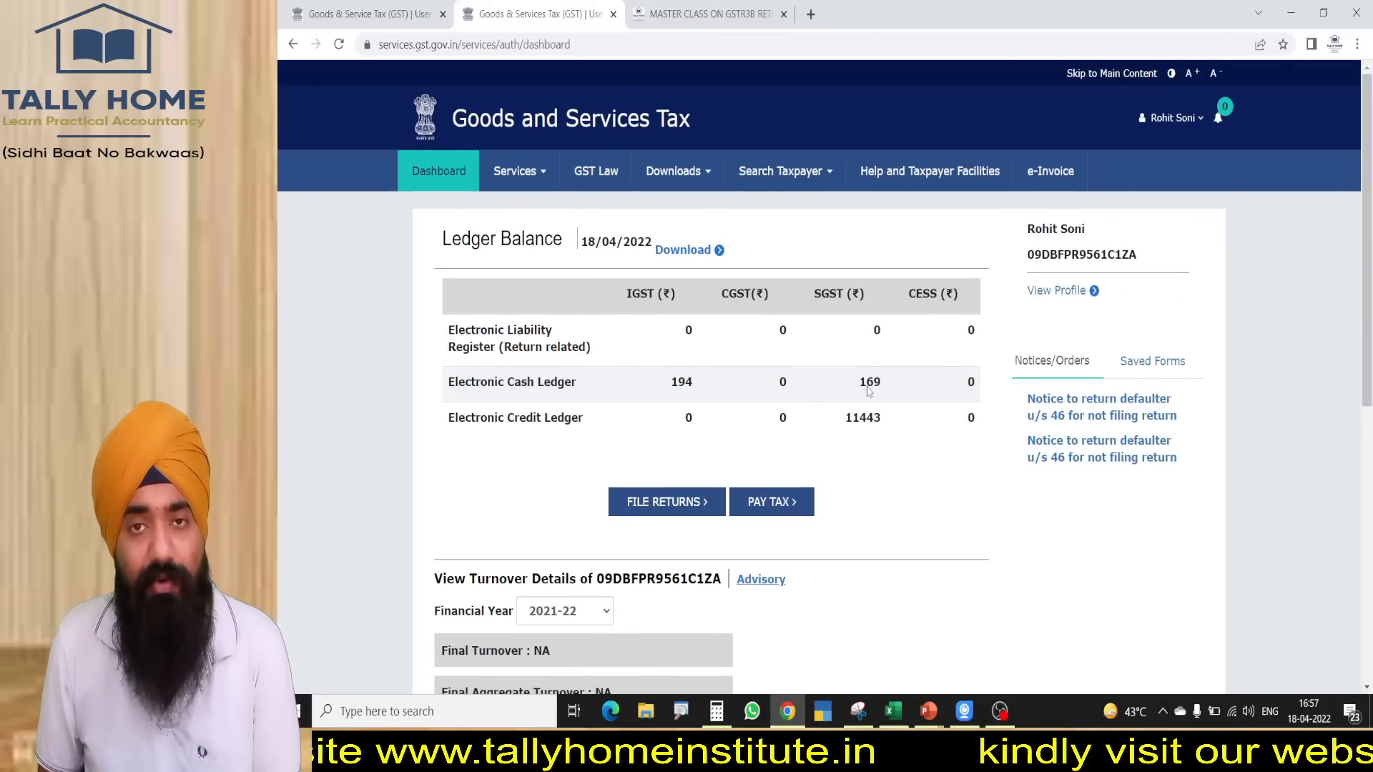
left_click(518, 172)
mouse_move(511, 209)
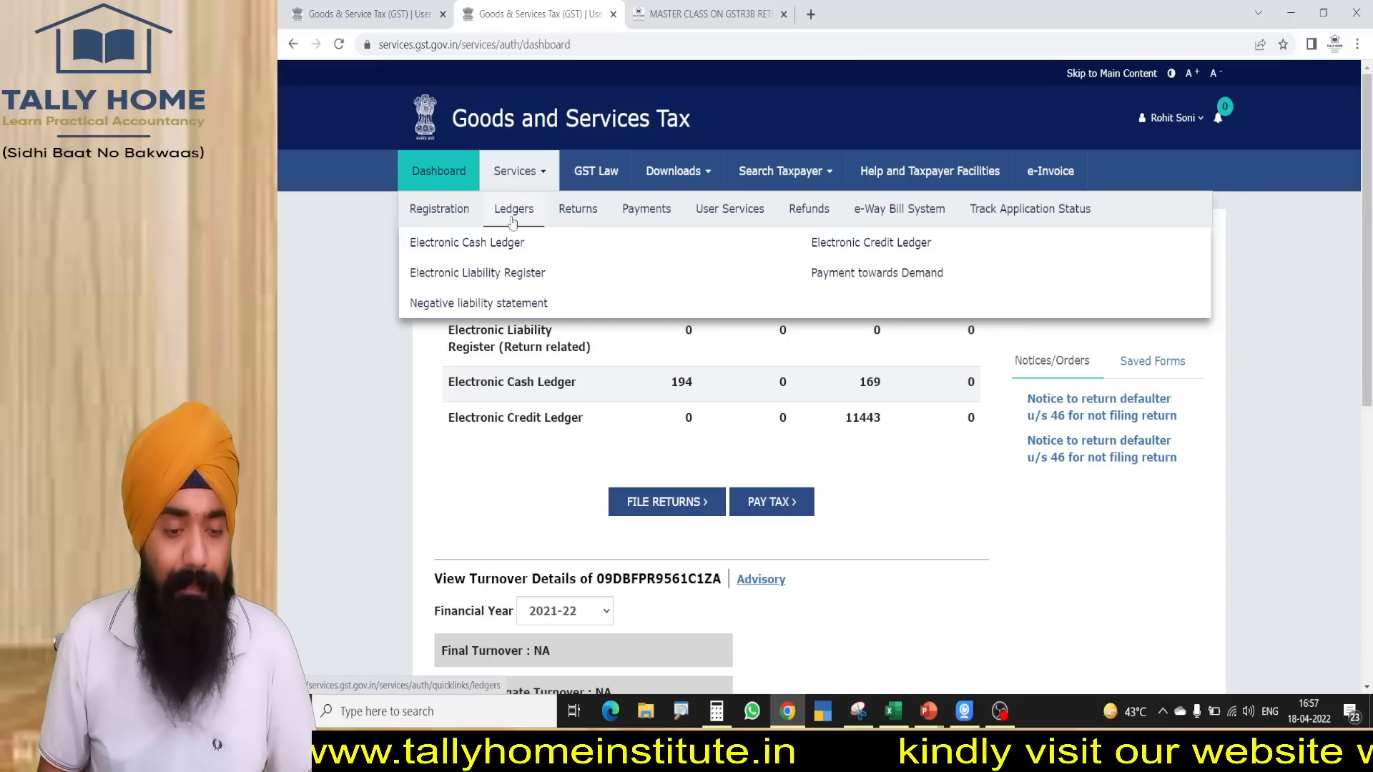
left_click(468, 242)
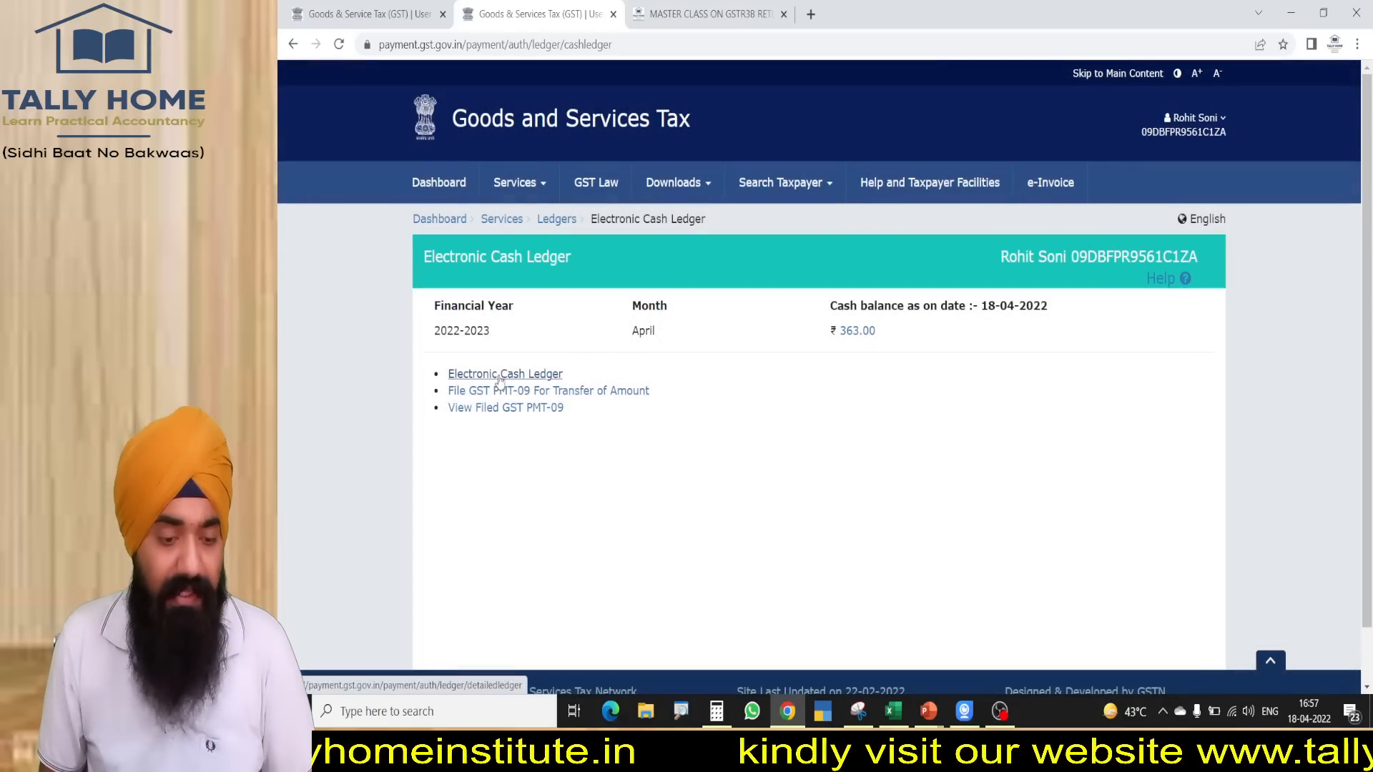
left_click(544, 393)
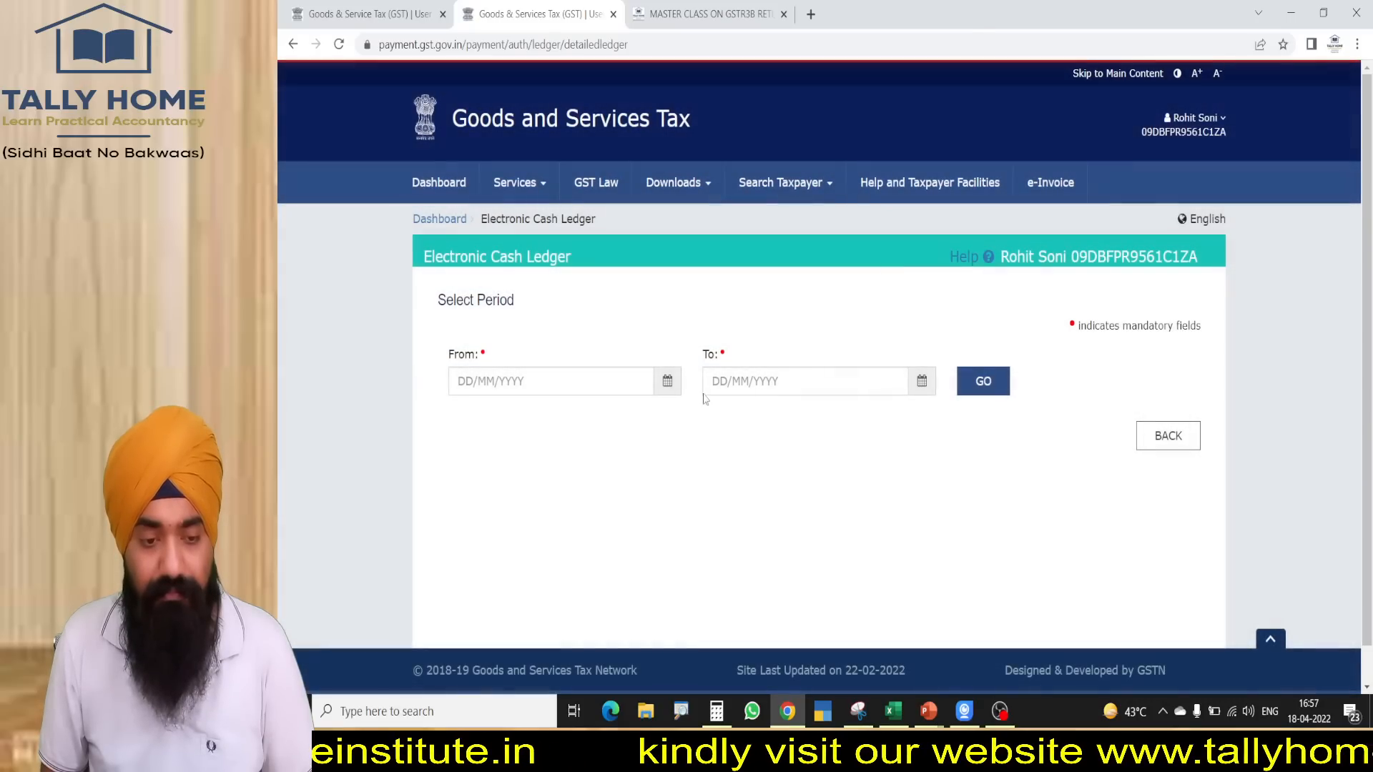
left_click(1168, 435)
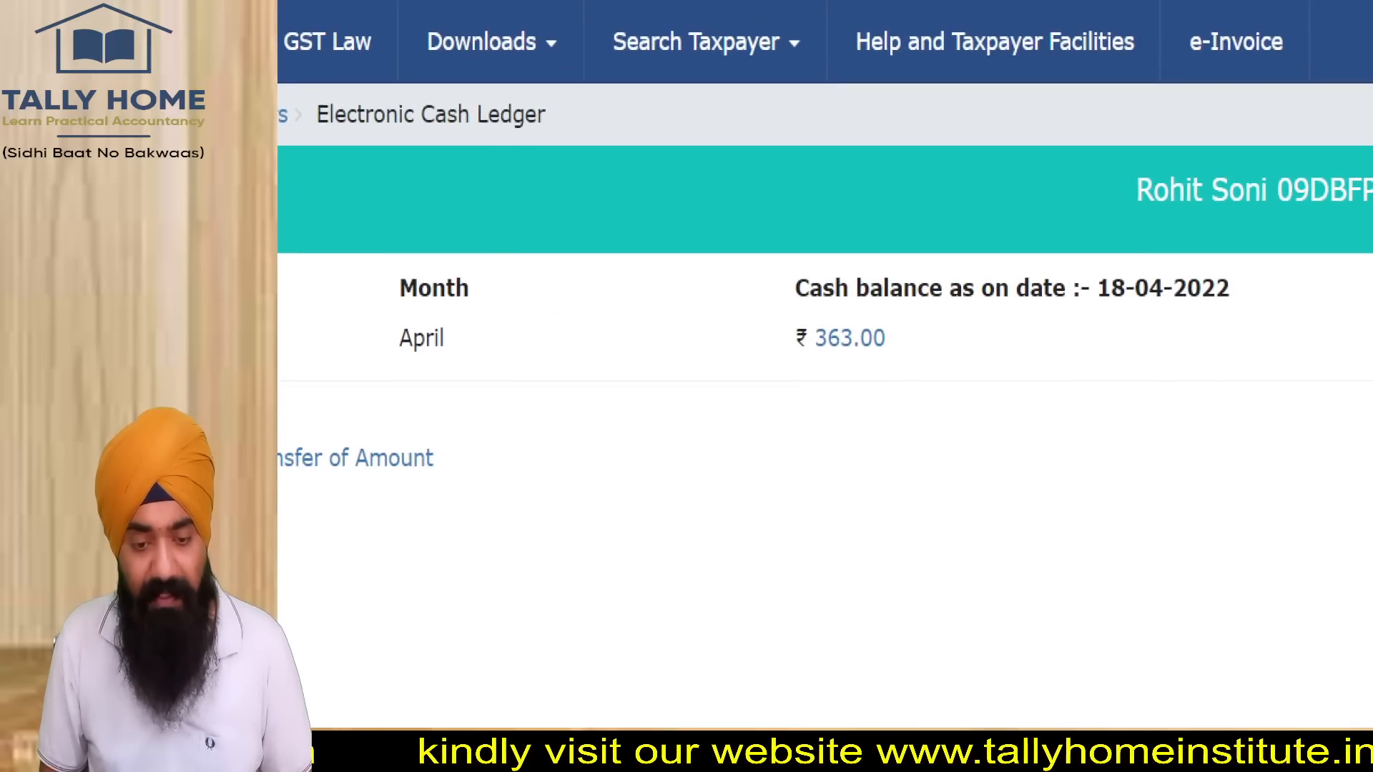
left_click_drag(829, 309, 776, 304)
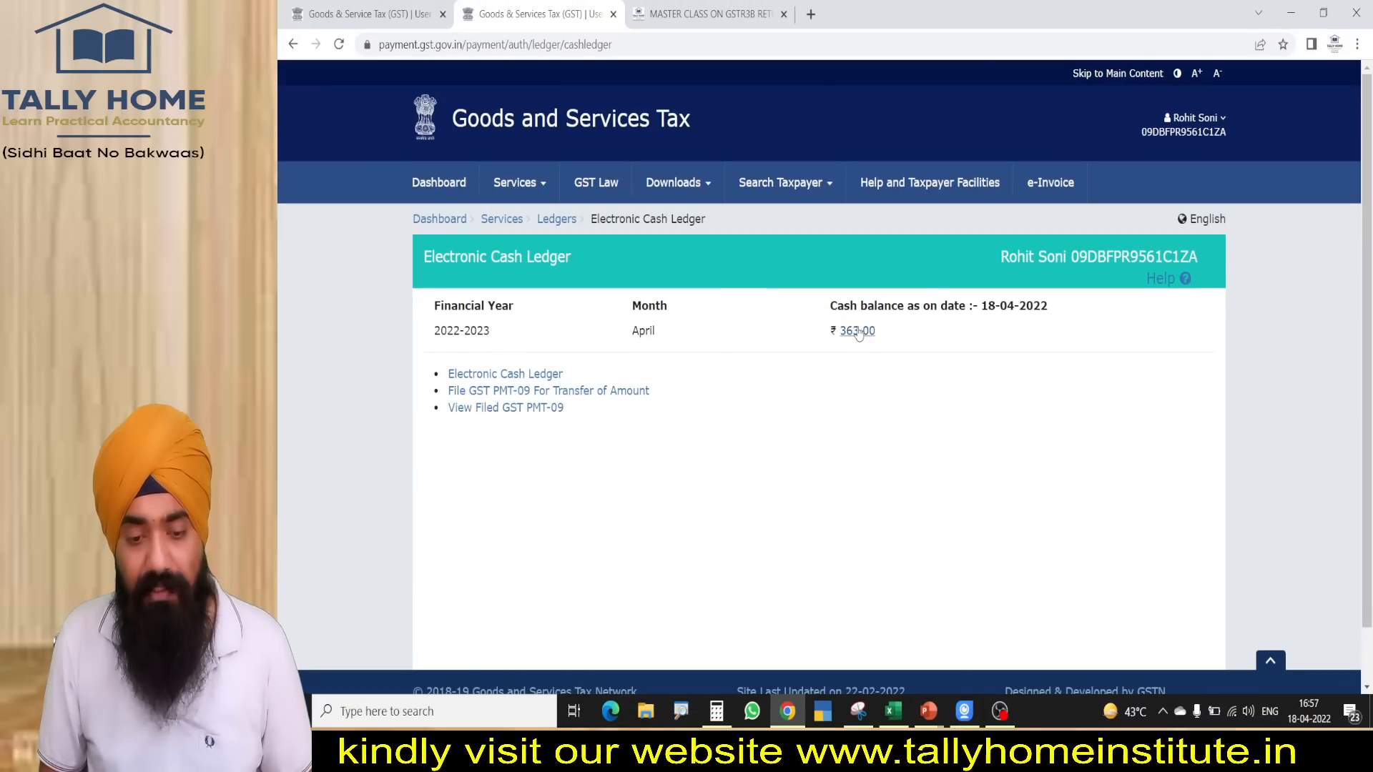
- View the cash balance breakup, mark the Integrated, Central and State Tax amounts with the green pen, and close the breakup
left_click(857, 331)
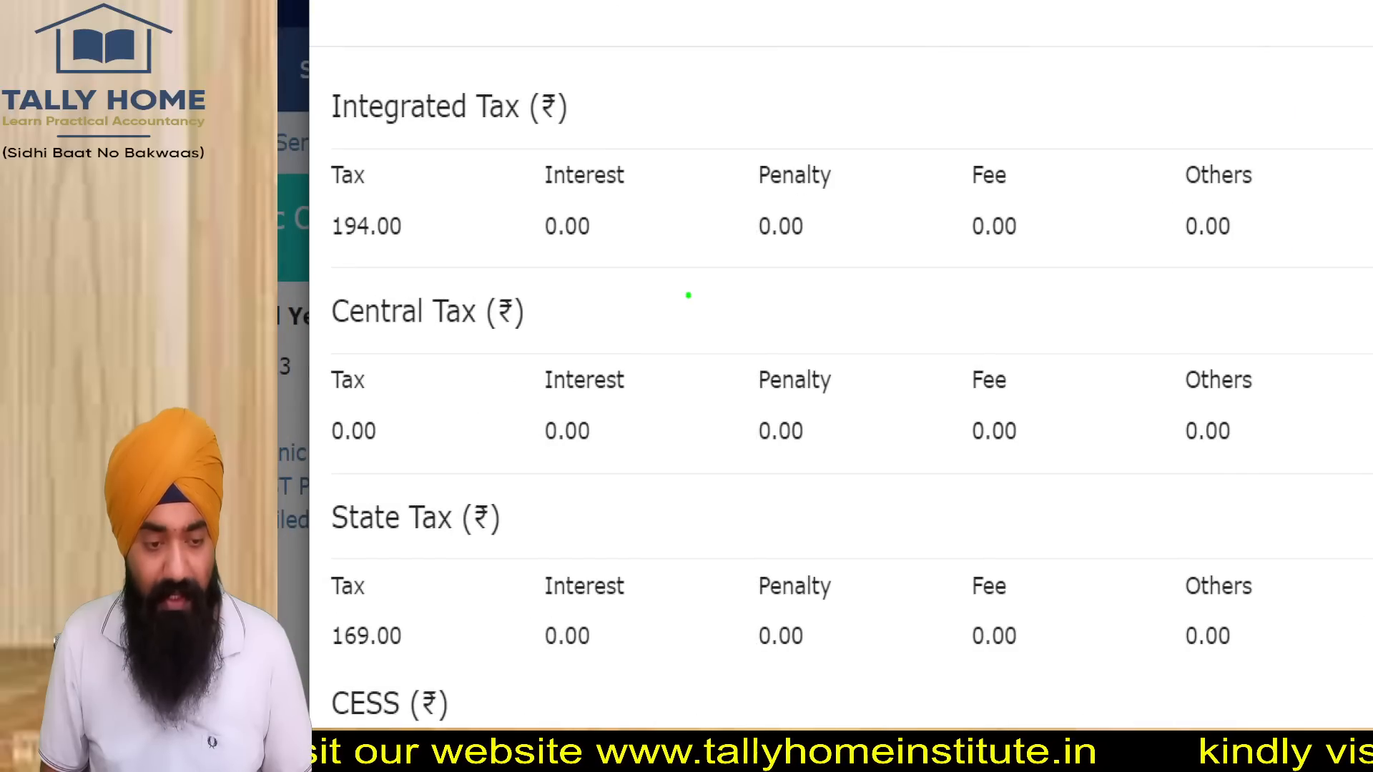
mouse_move(331, 192)
left_mouse_down()
mouse_move(282, 214)
mouse_move(331, 187)
left_mouse_up()
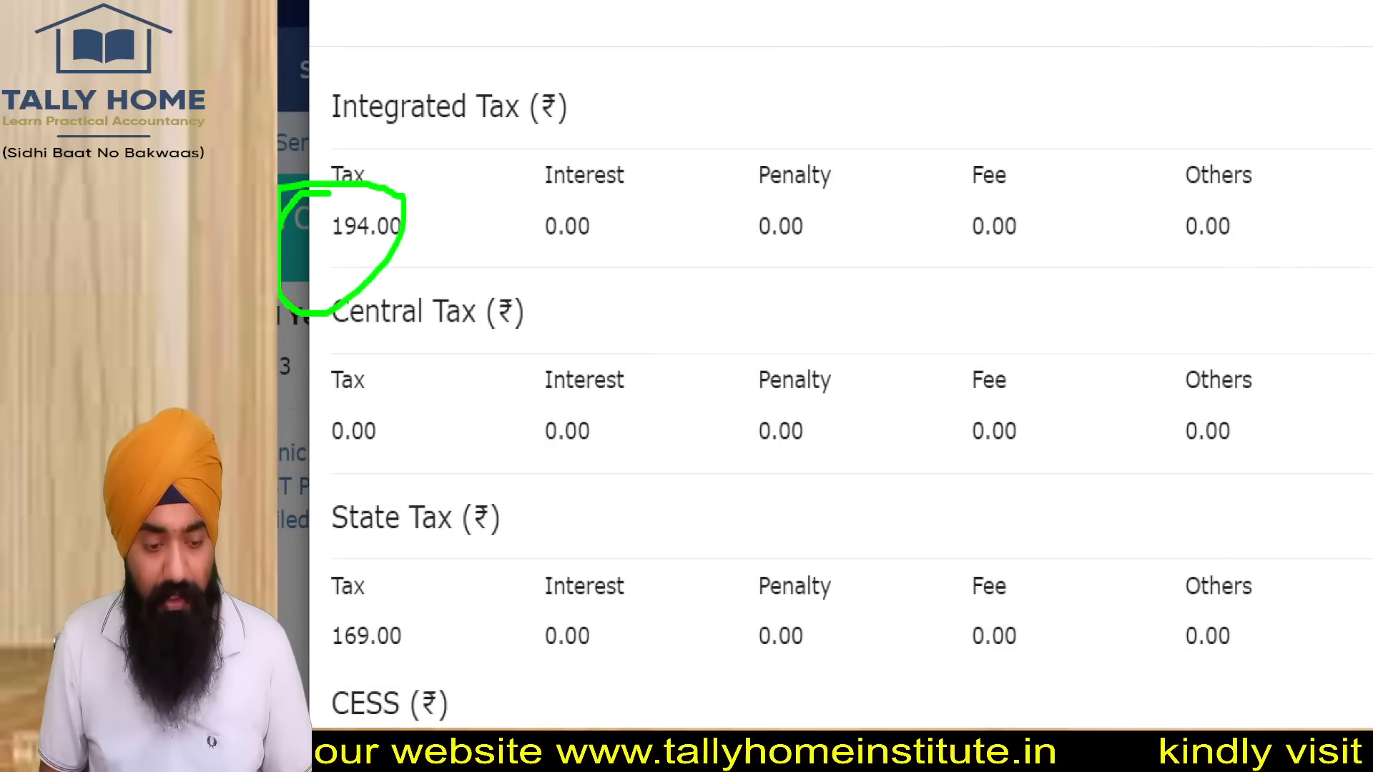
left_click_drag(361, 588, 303, 580)
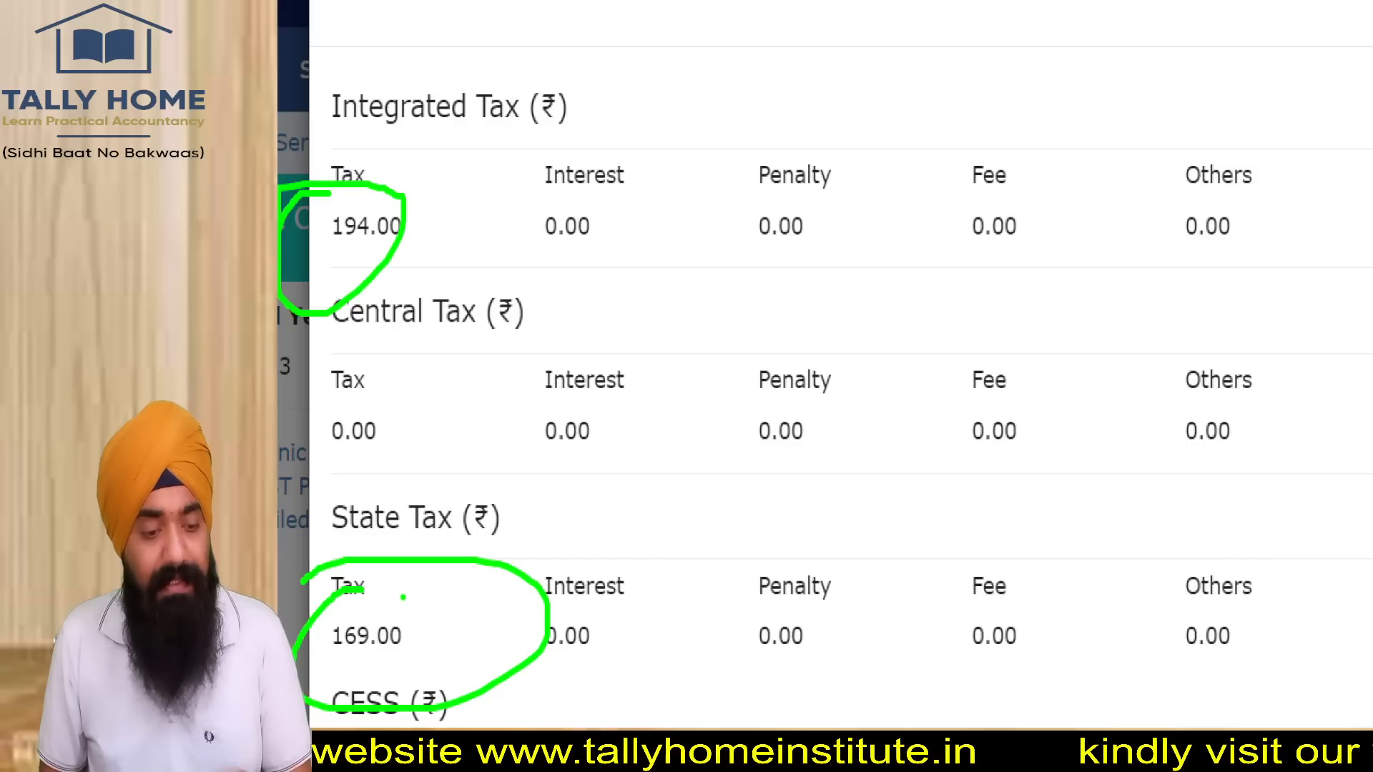
mouse_move(404, 244)
left_mouse_down()
mouse_move(476, 211)
mouse_move(552, 121)
left_mouse_up()
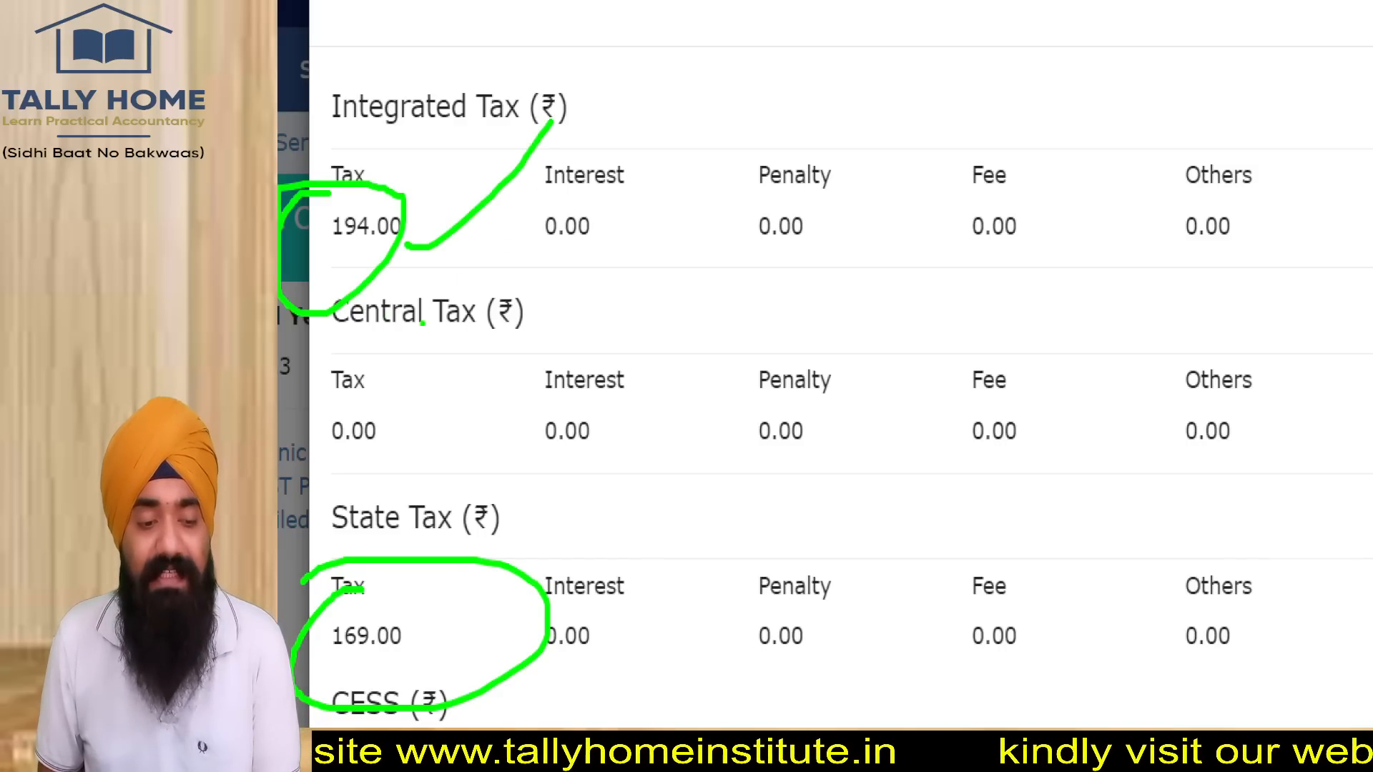
mouse_move(389, 352)
left_mouse_down()
mouse_move(537, 422)
mouse_move(377, 389)
left_mouse_up()
left_click_drag(415, 430, 918, 374)
left_click_drag(641, 451, 1019, 429)
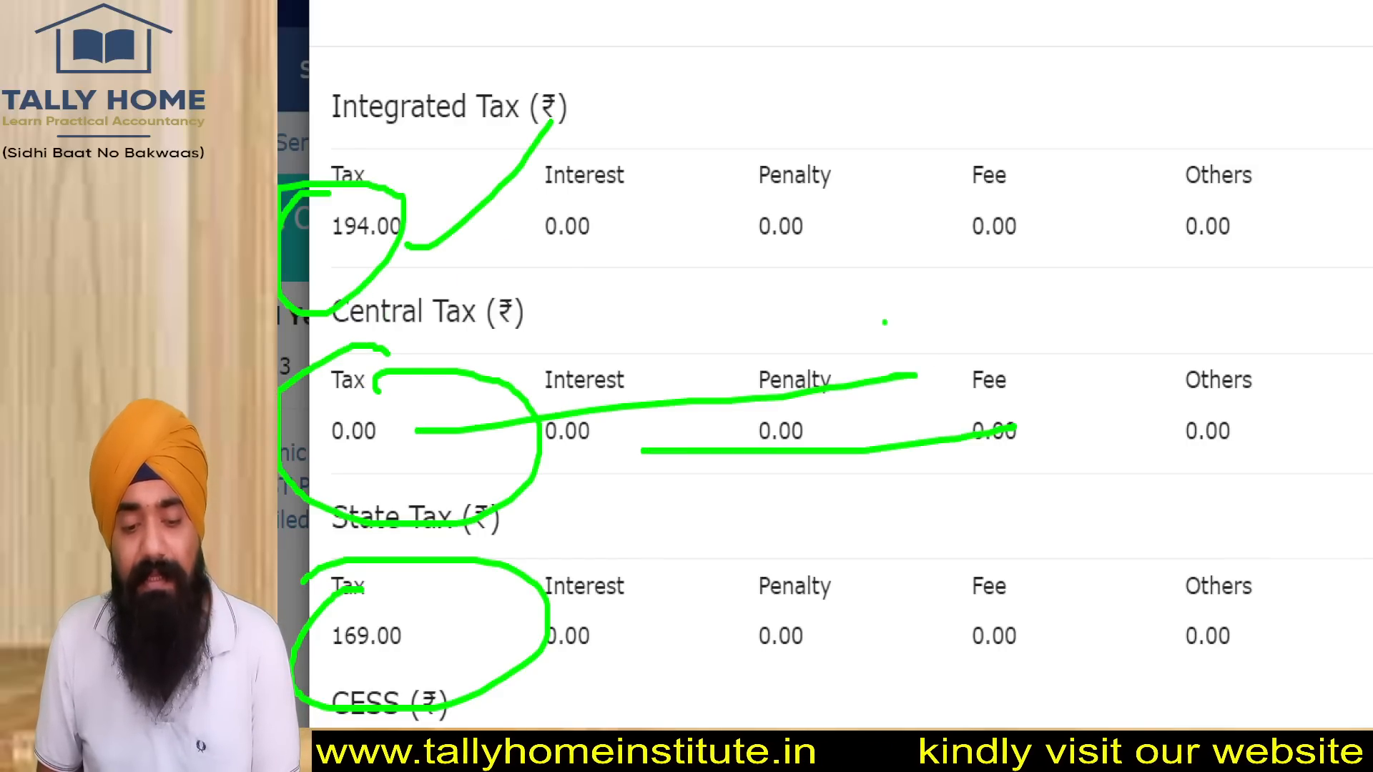
left_click_drag(881, 319, 944, 518)
key("Escape")
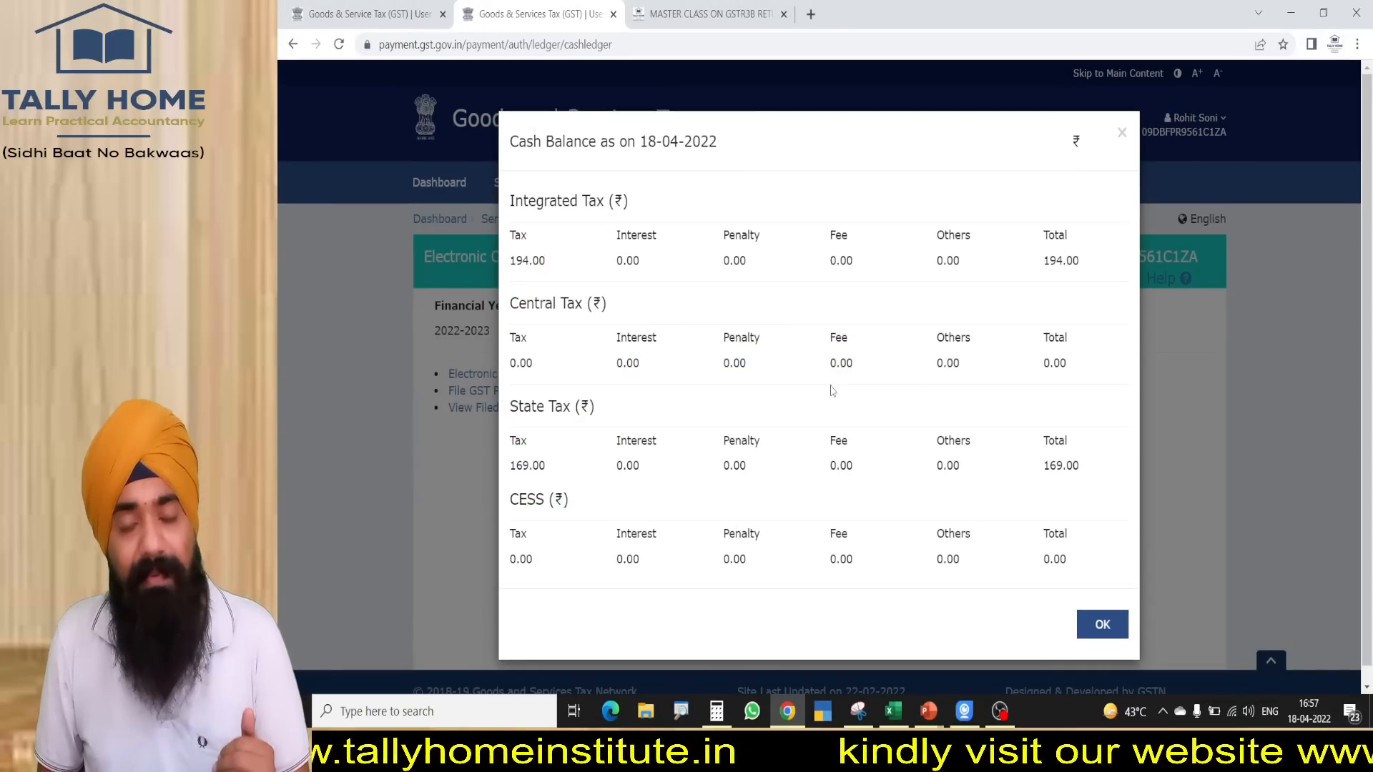
left_click(1102, 624)
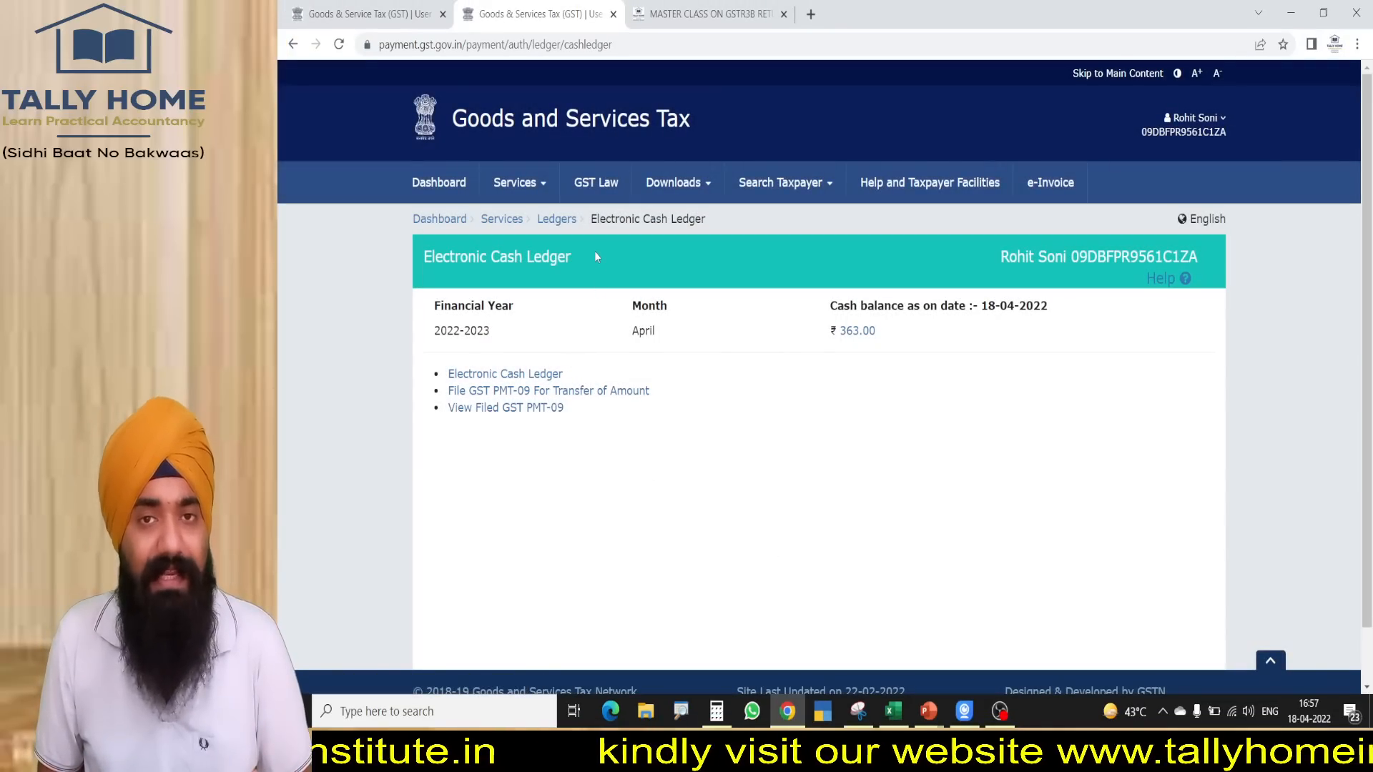
- Open the TDS and TCS credit received page among the GST return services
left_click(516, 183)
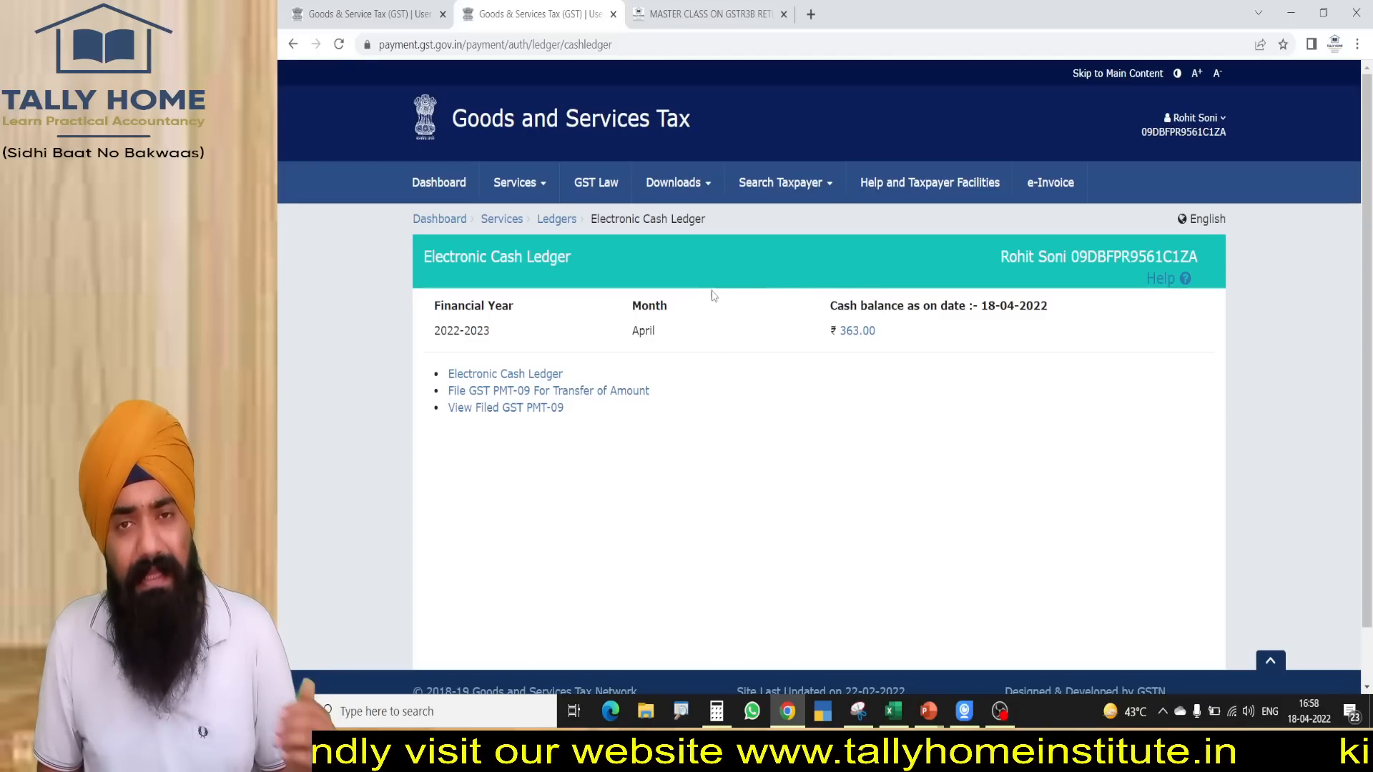
left_click(530, 185)
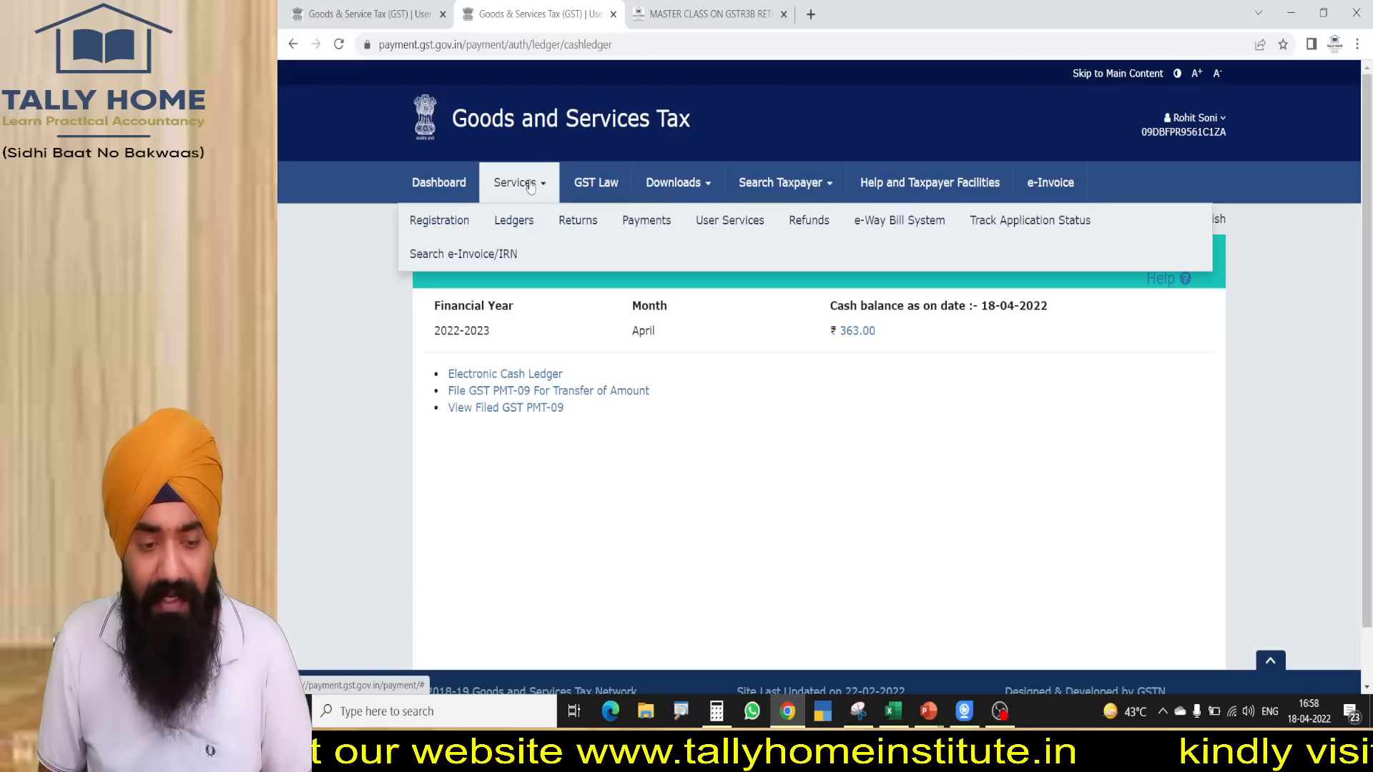
mouse_move(573, 217)
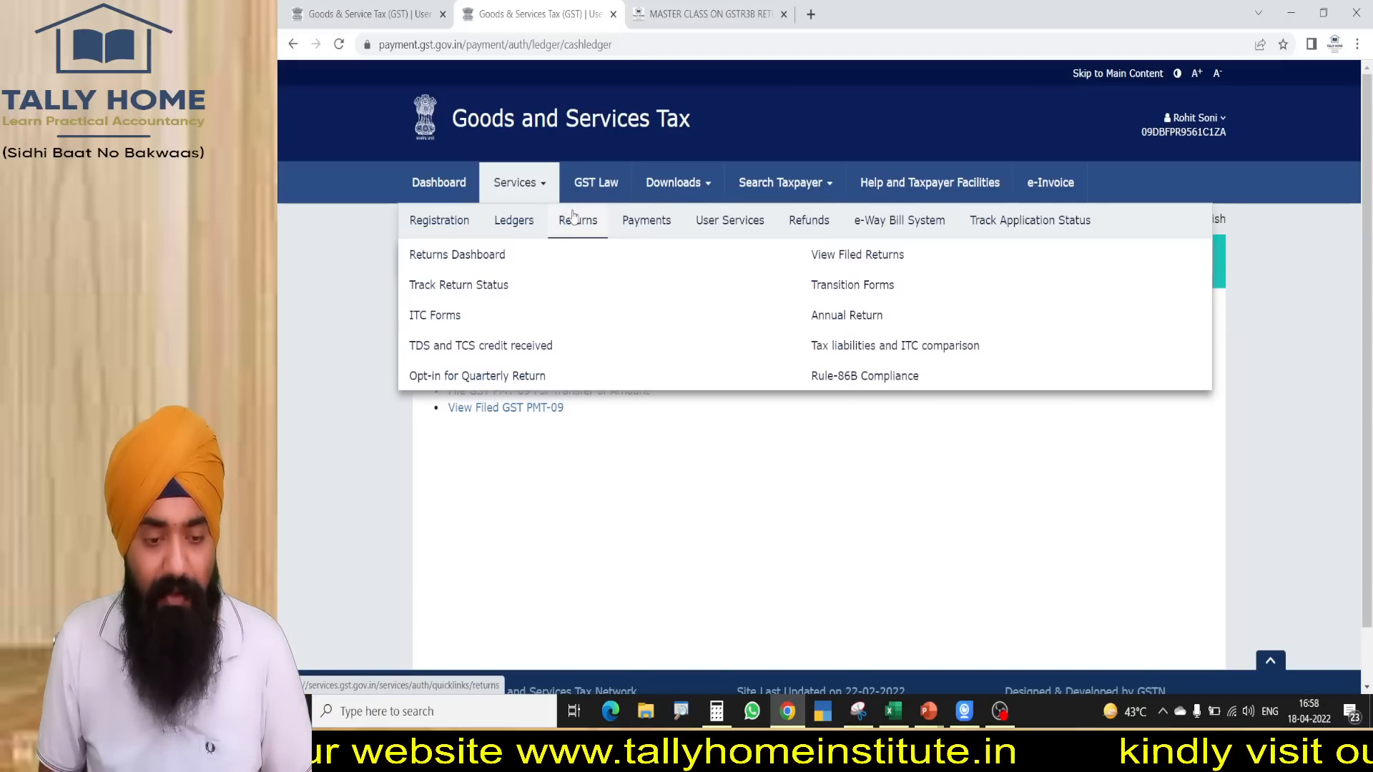
left_click(490, 343)
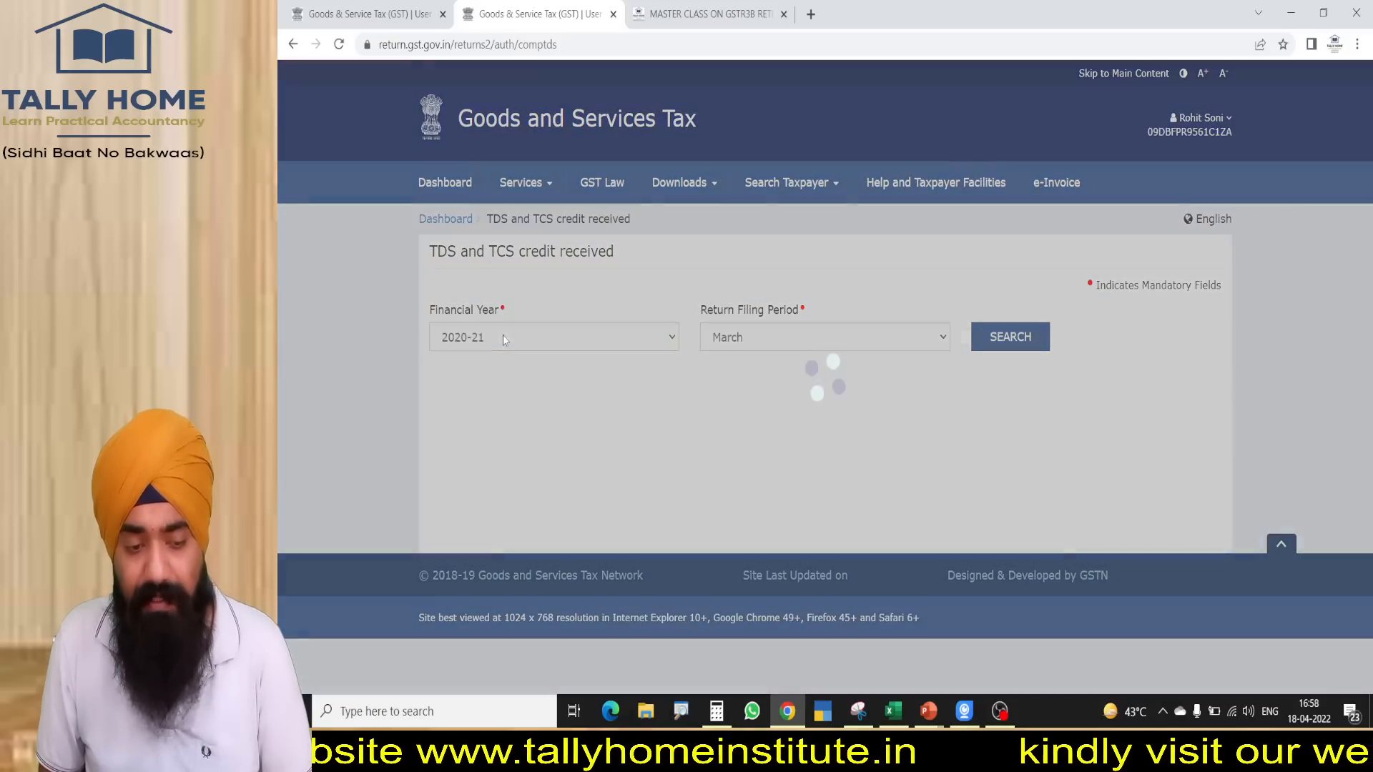
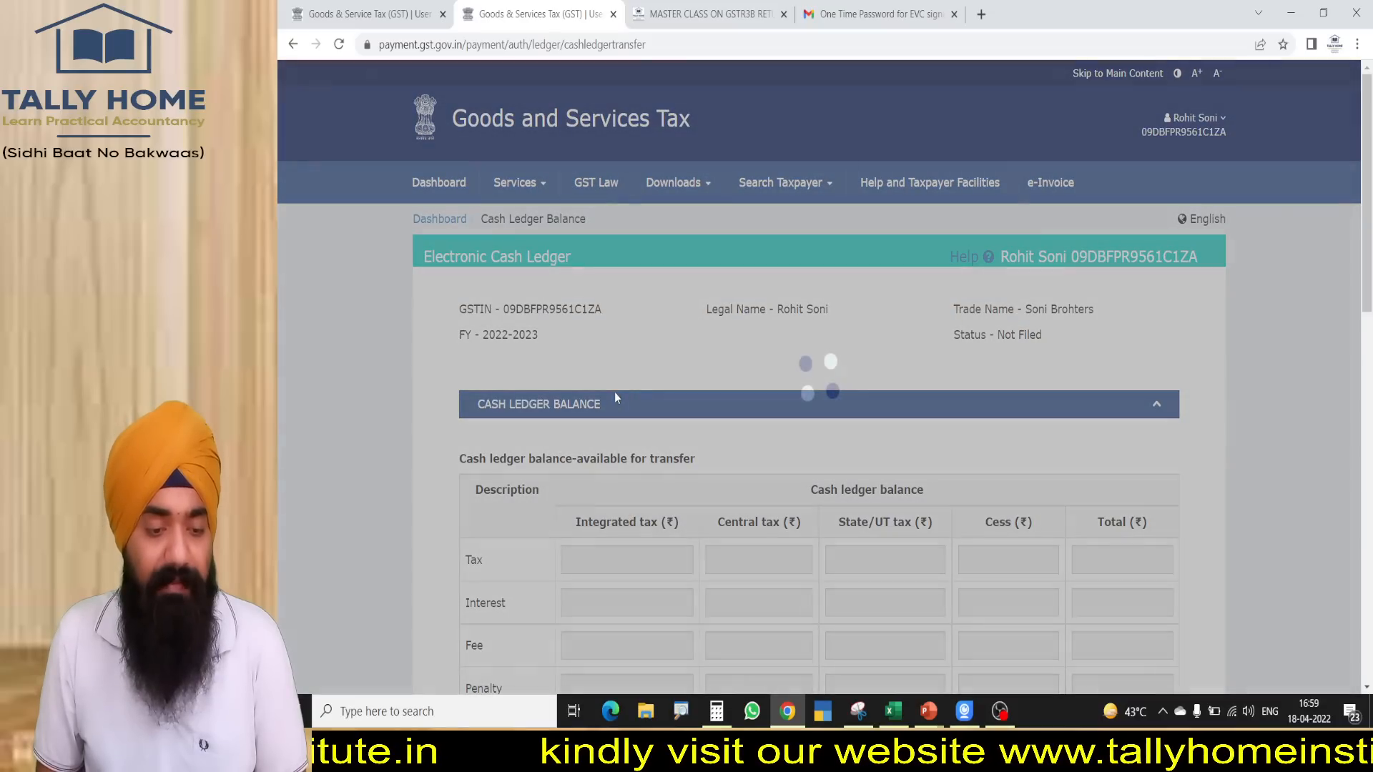
- In the cash ledger transfer record, choose IGST as the source major head and Tax as the source minor head
scroll(623, 414, "down", 8)
scroll(625, 420, "down", 3)
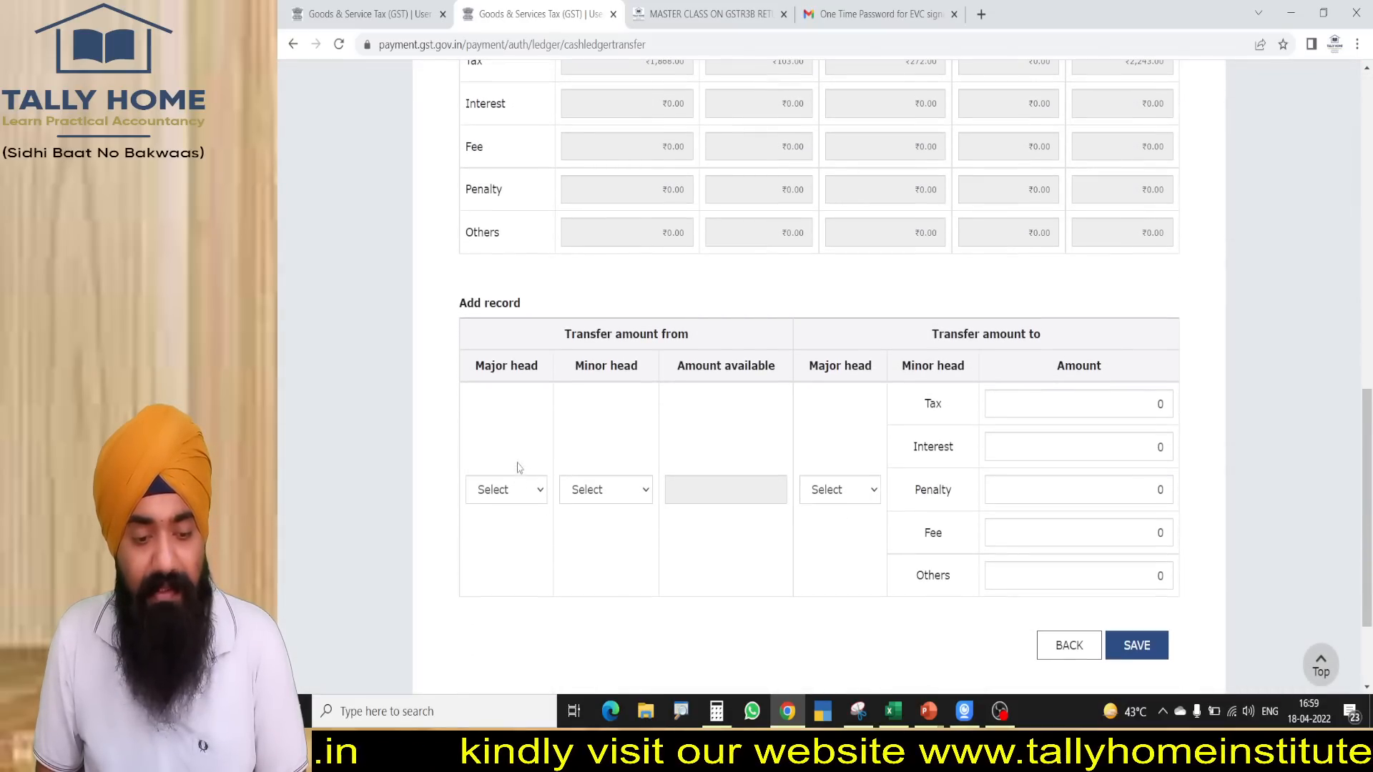
left_click(509, 494)
left_click(501, 527)
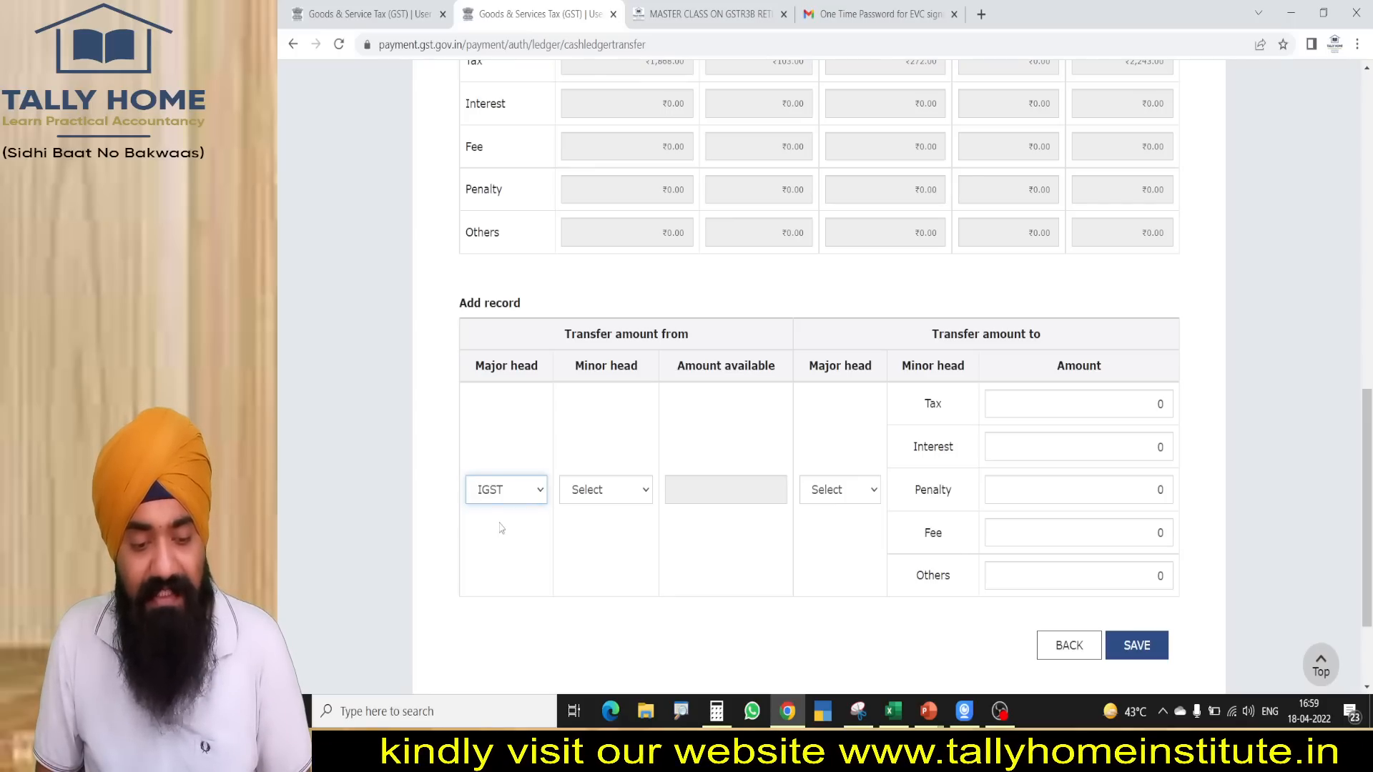
left_click(598, 500)
left_click(590, 531)
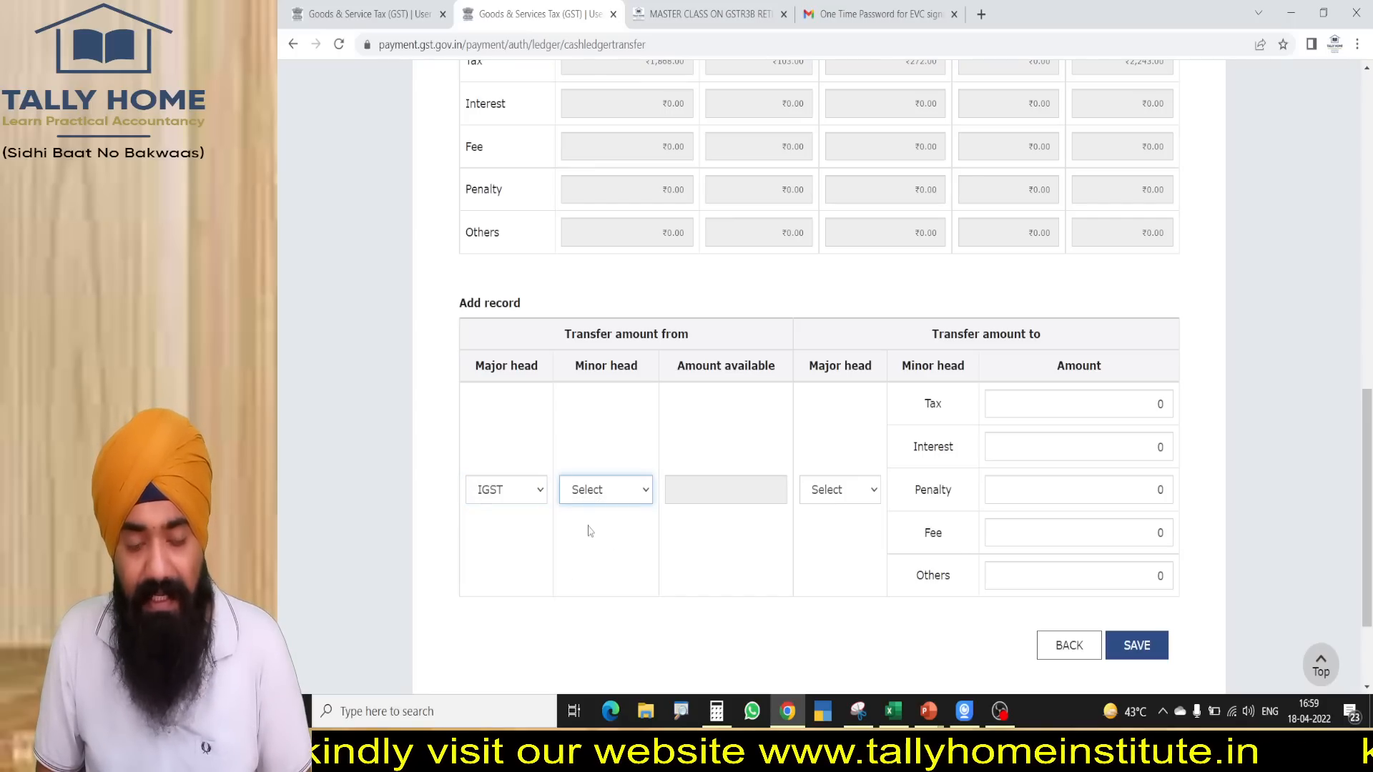
- Set the transfer destination to CGST with 1216 under Tax, then save the record and confirm the transfer
left_click(820, 498)
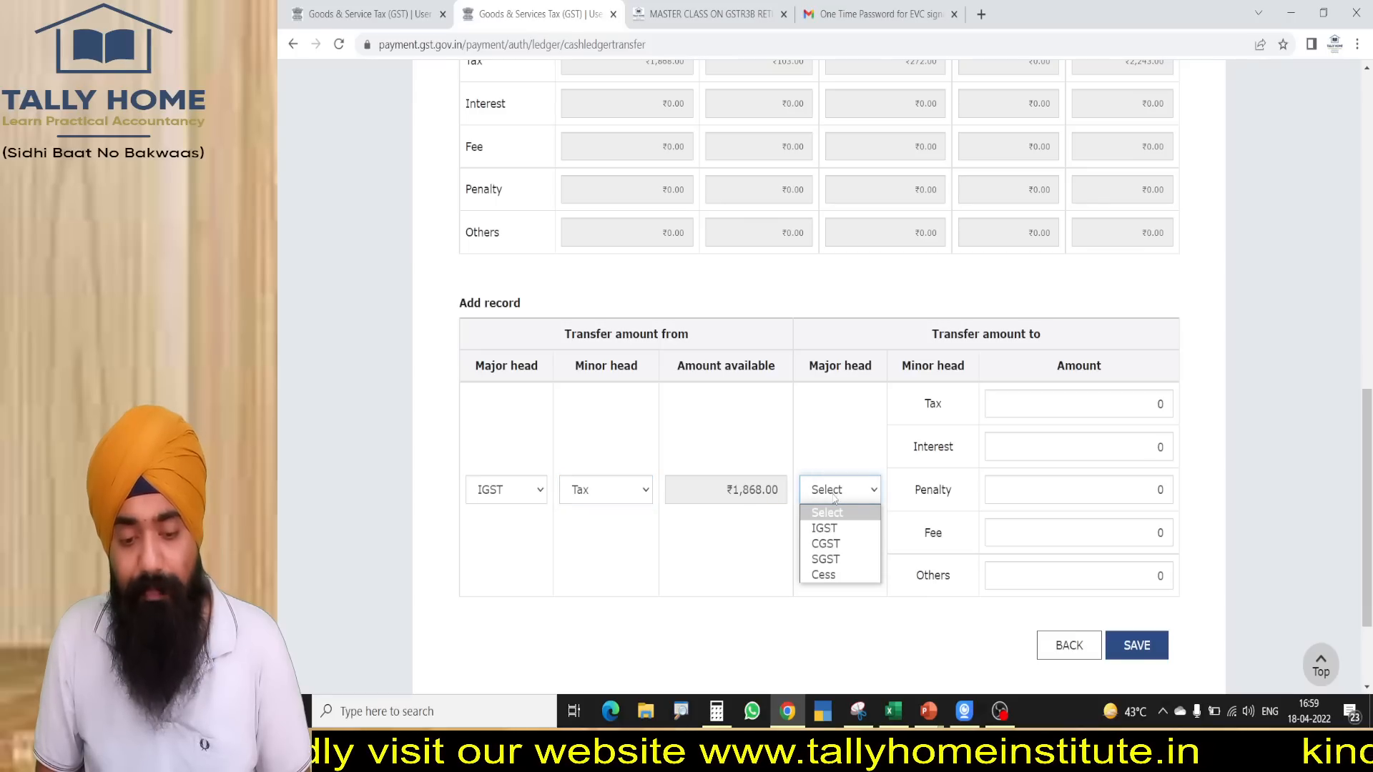
left_click(836, 544)
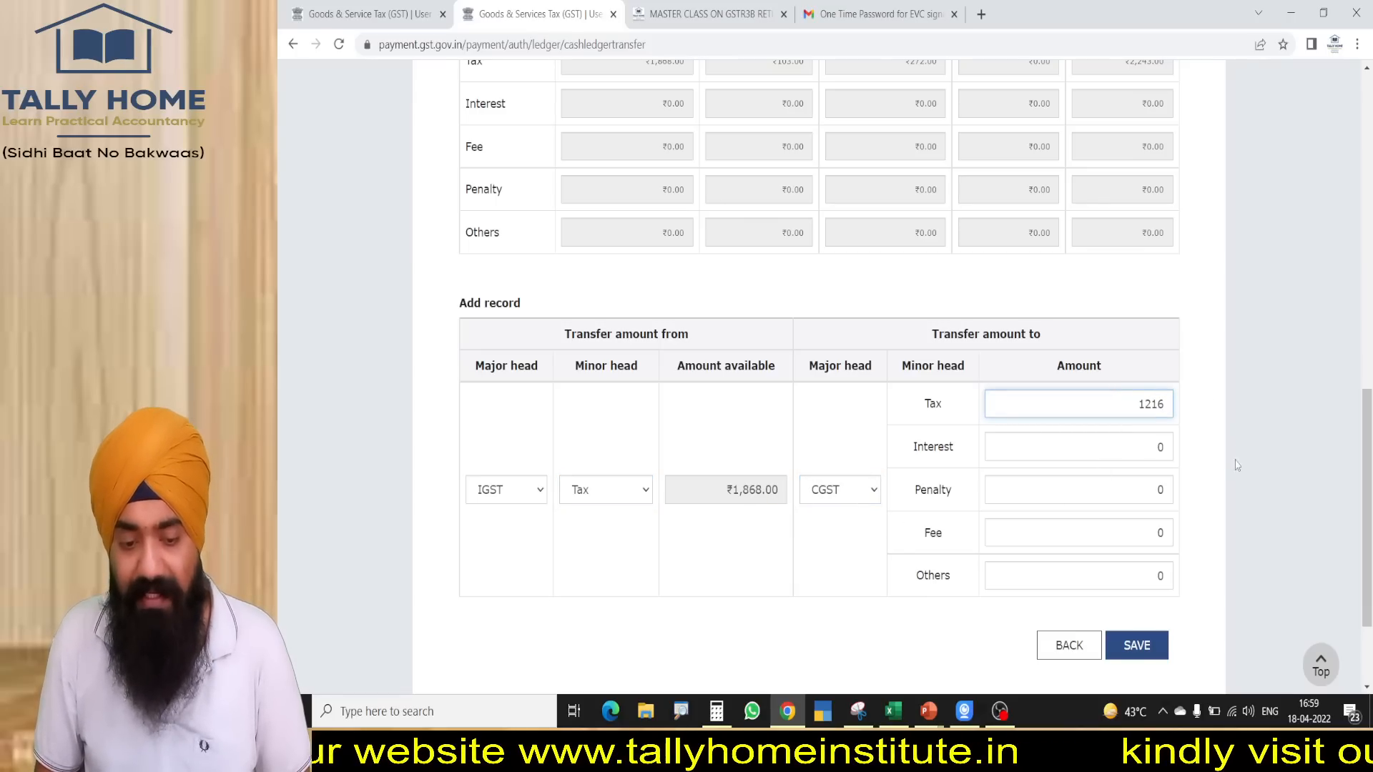
left_click(1137, 646)
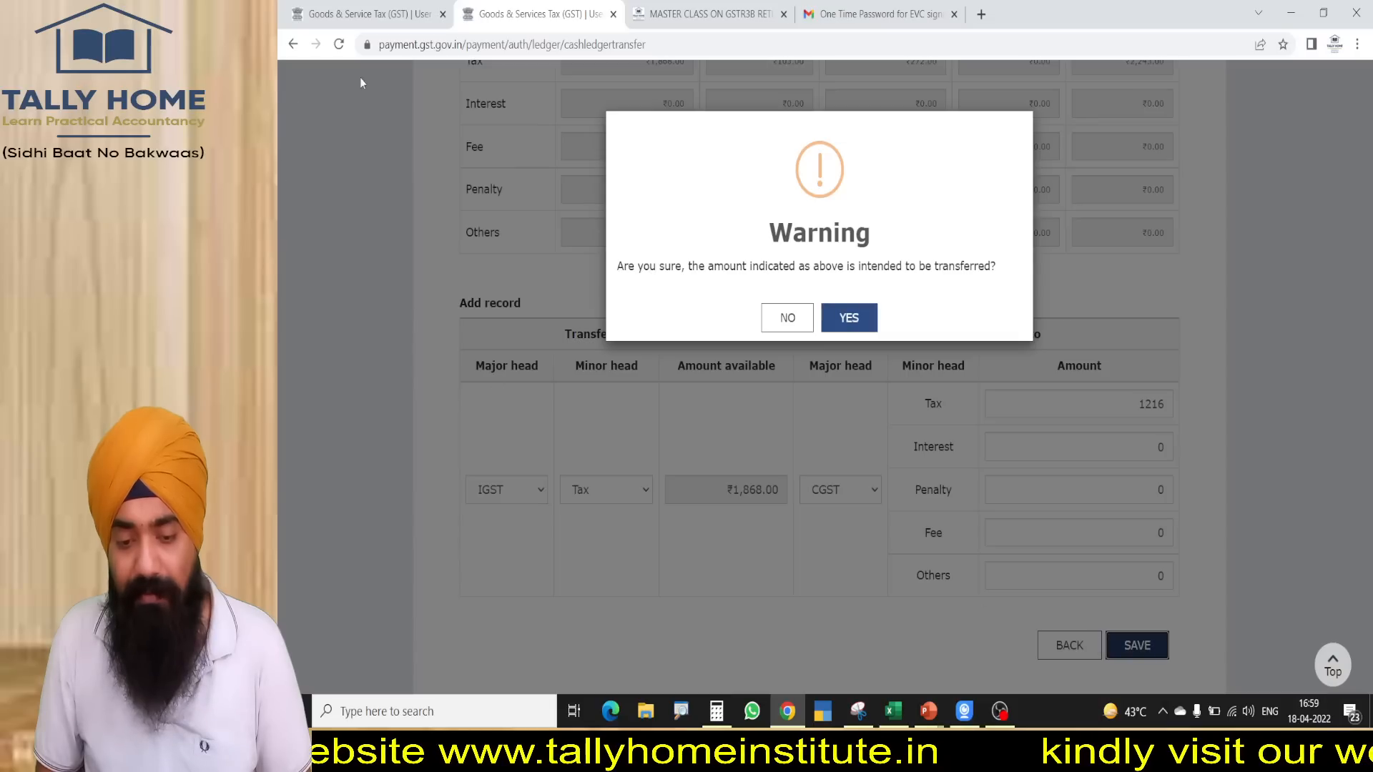
left_click(846, 315)
scroll(1098, 510, "down", 5)
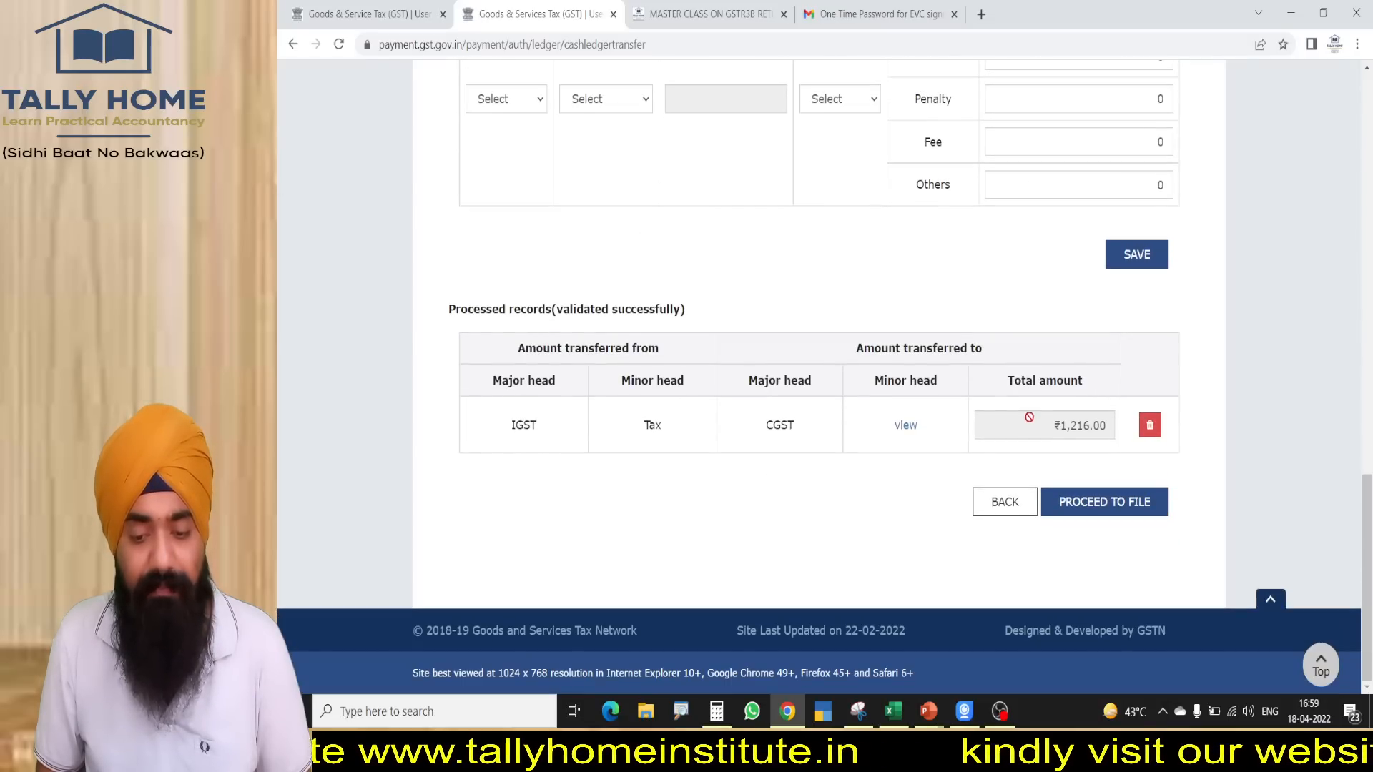
- Proceed to filing the saved cash ledger transfer and open the dashboard in the other portal session to check the ledger balances
left_click(1097, 504)
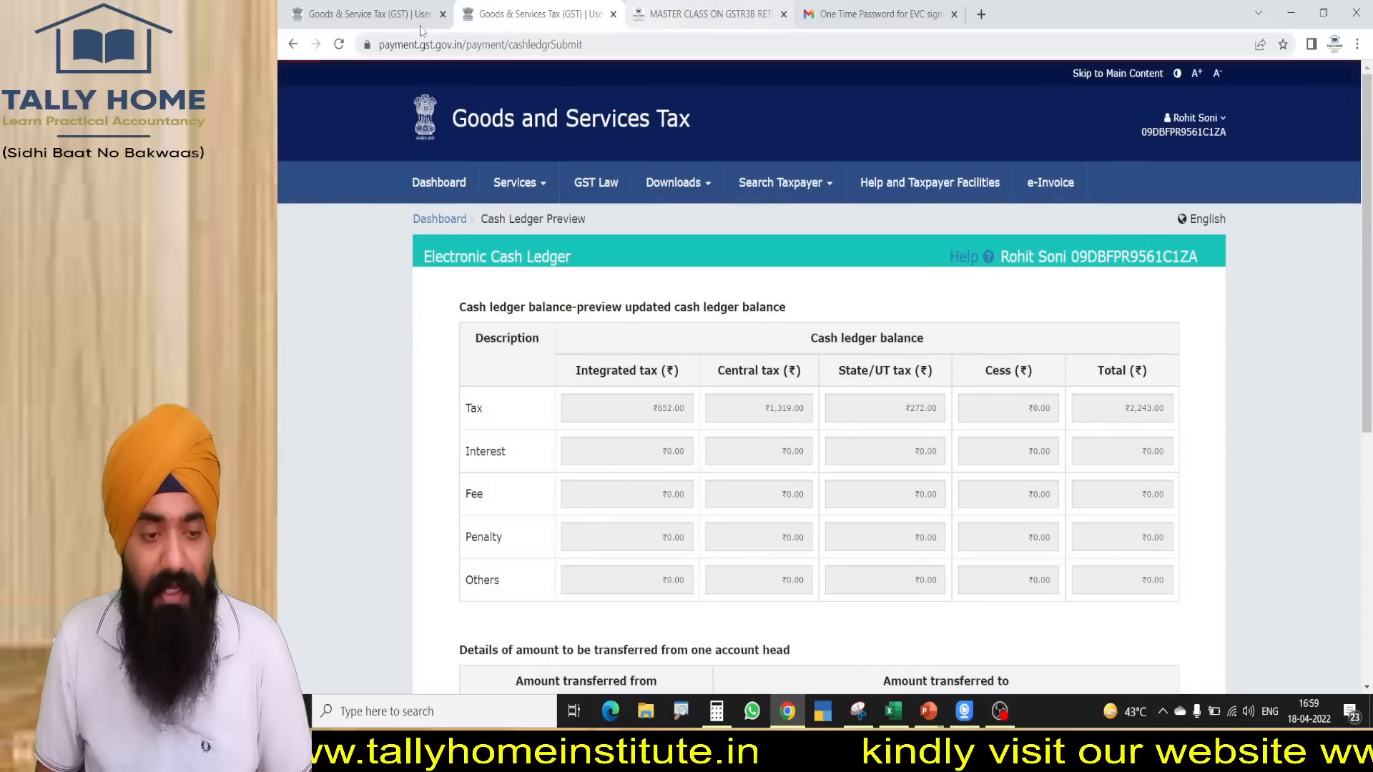
left_click(404, 26)
scroll(493, 214, "up", 10)
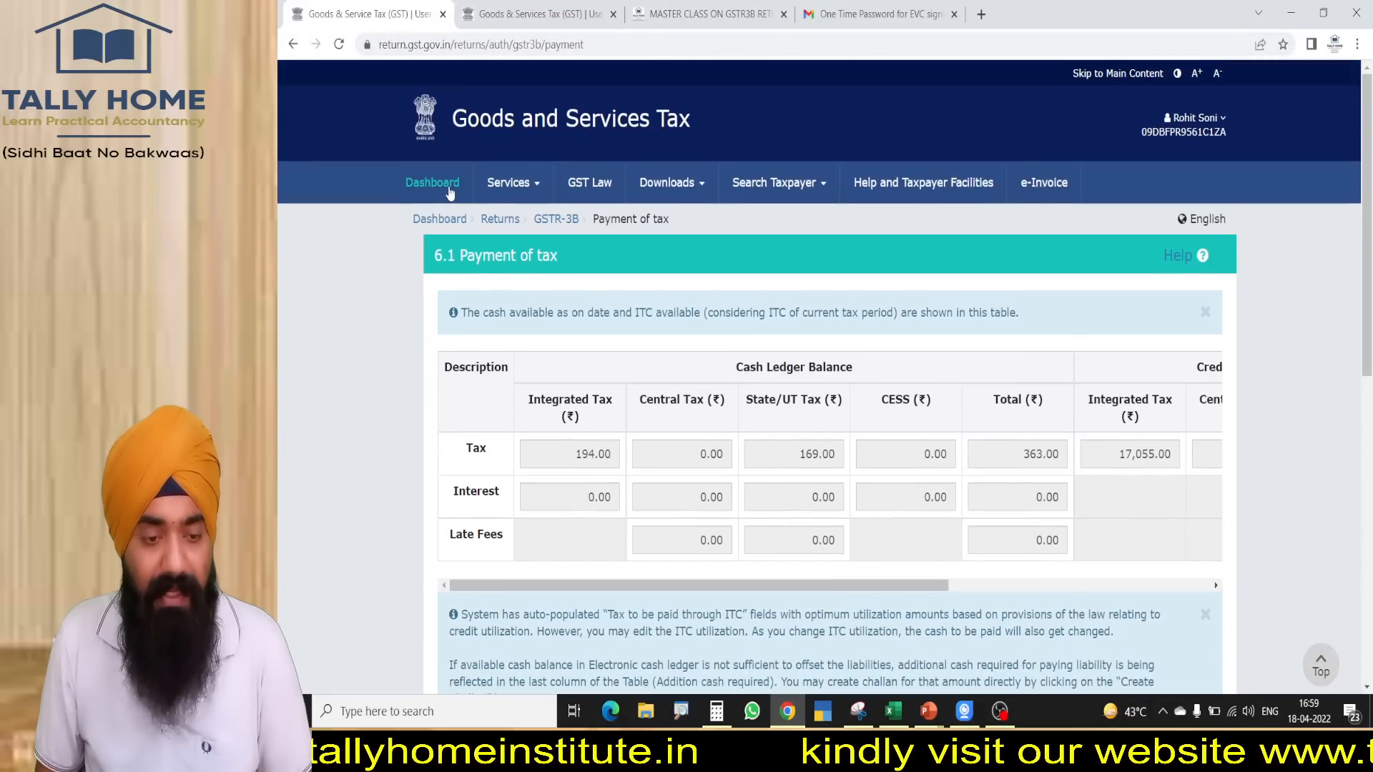
left_click(449, 183)
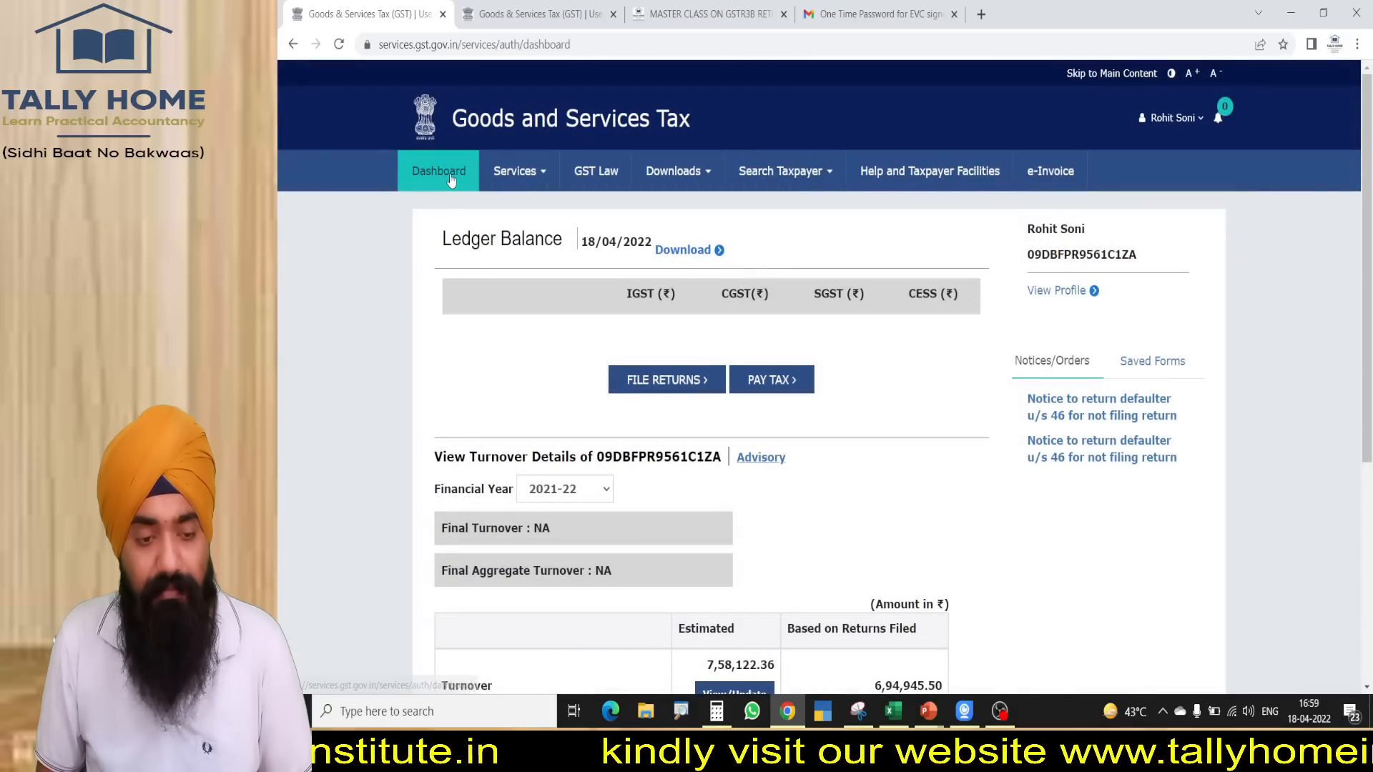
left_click(451, 180)
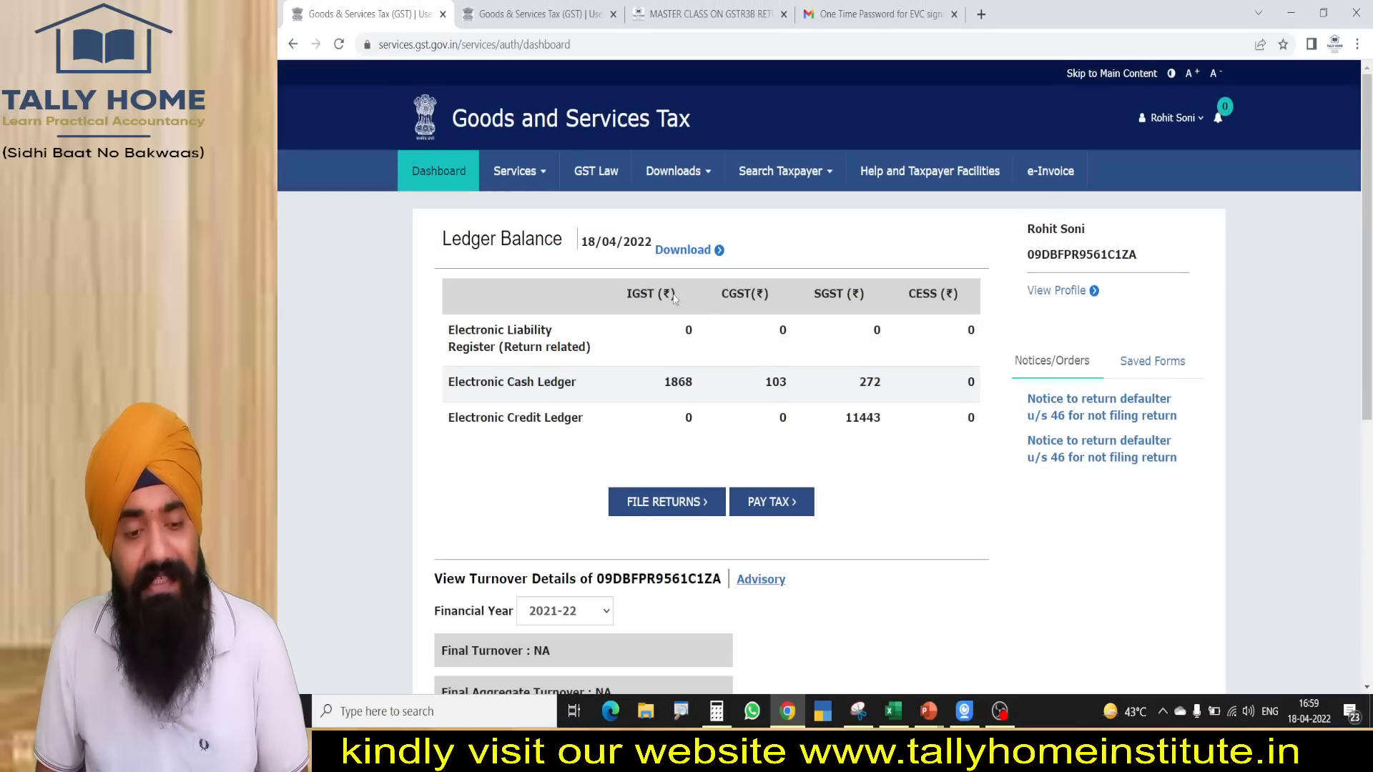
- Affirm the transfer's verification declaration, select the authorised signatory, and submit GST PMT-09 for filing with EVC
left_click(532, 9)
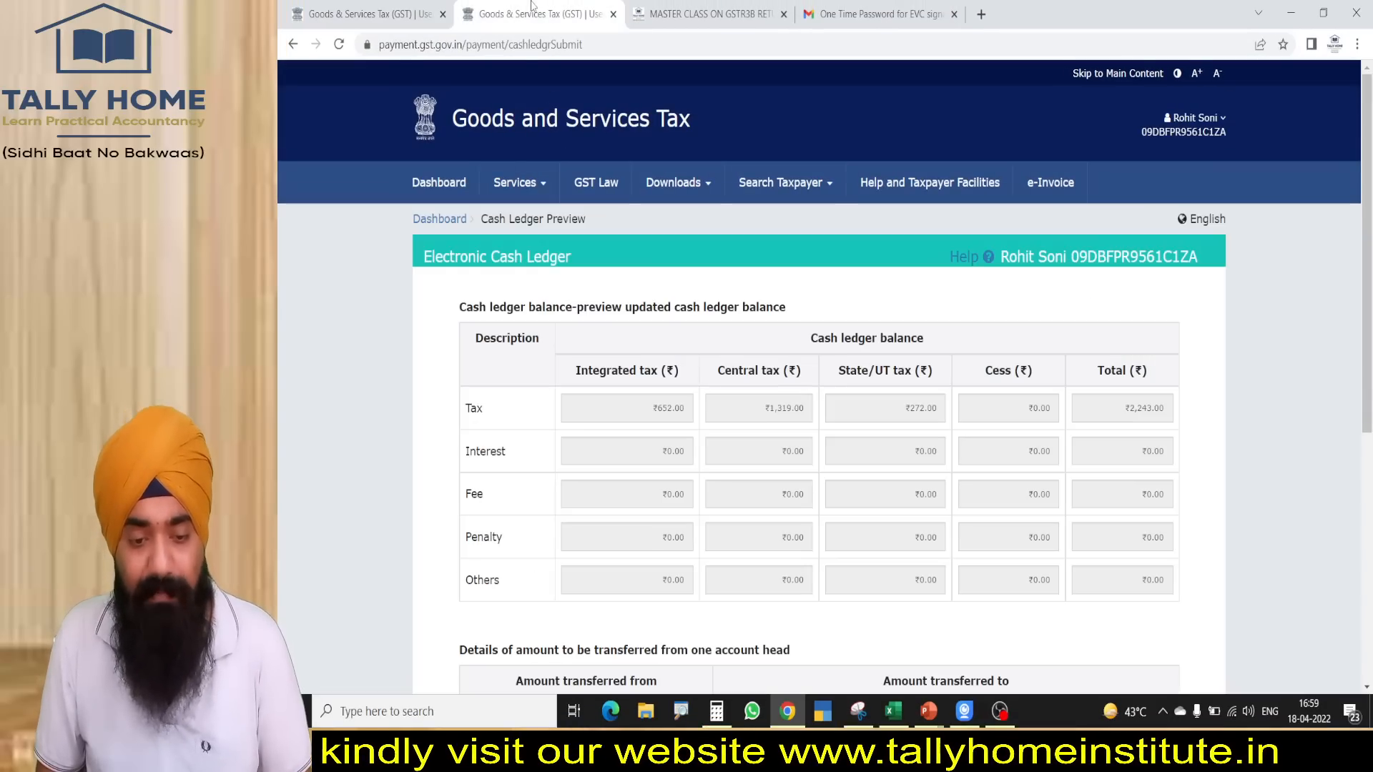
scroll(905, 377, "down", 5)
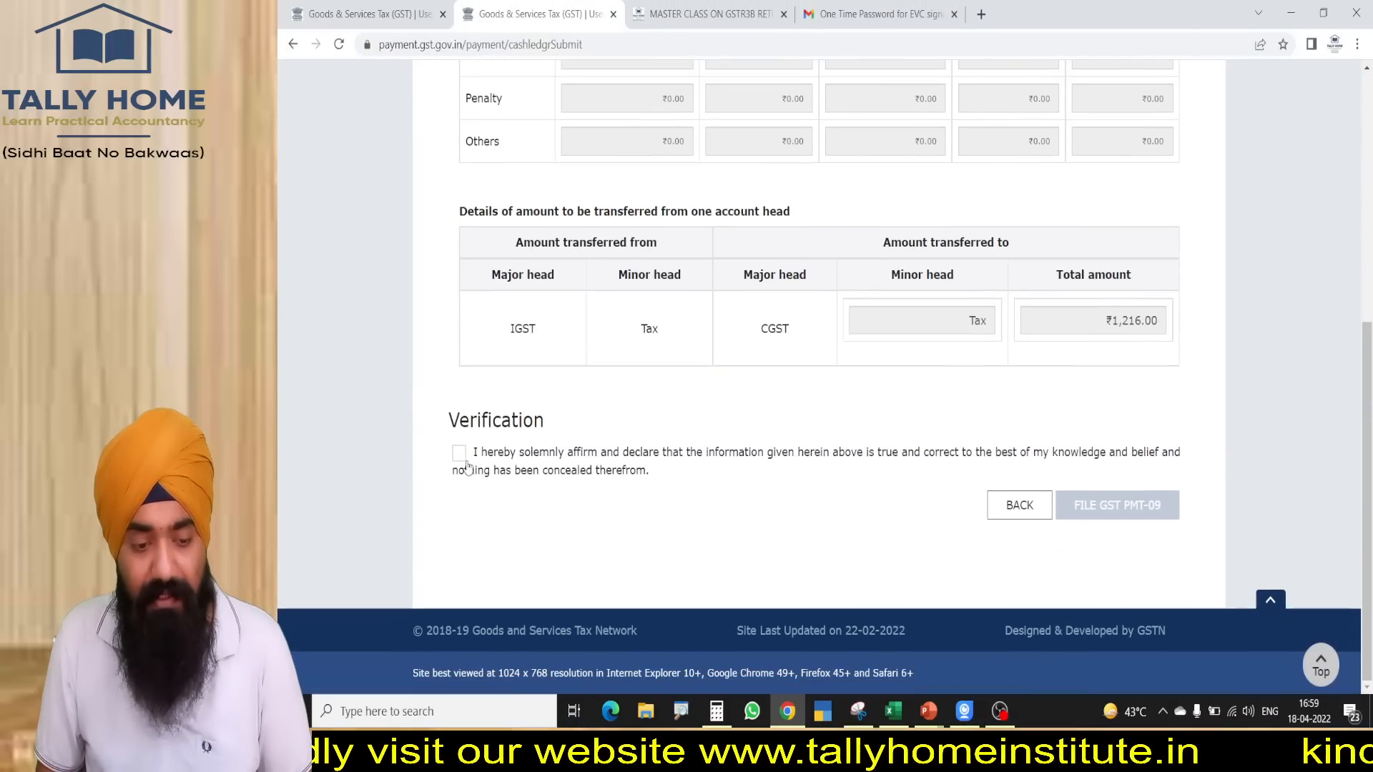
left_click(460, 455)
left_click(613, 518)
left_click(501, 551)
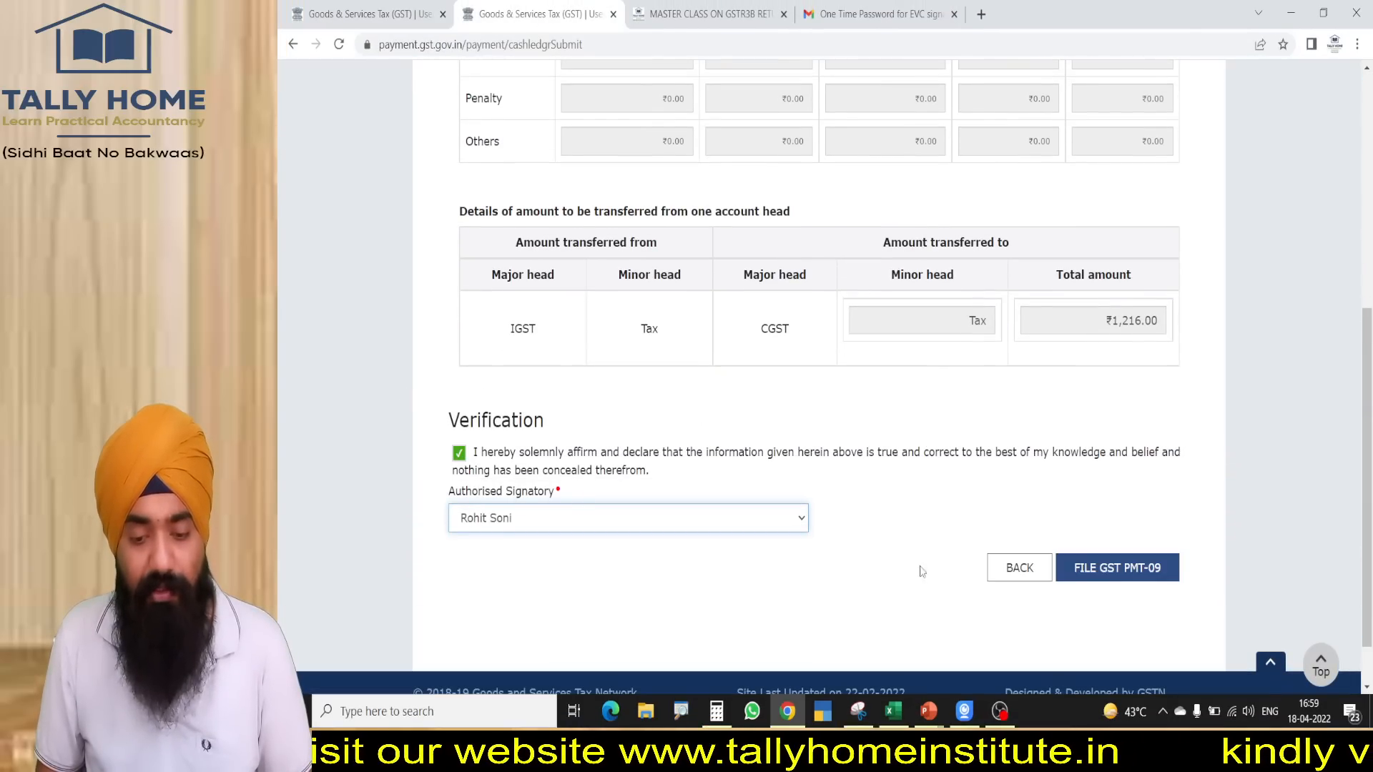
left_click(1126, 567)
left_click(849, 318)
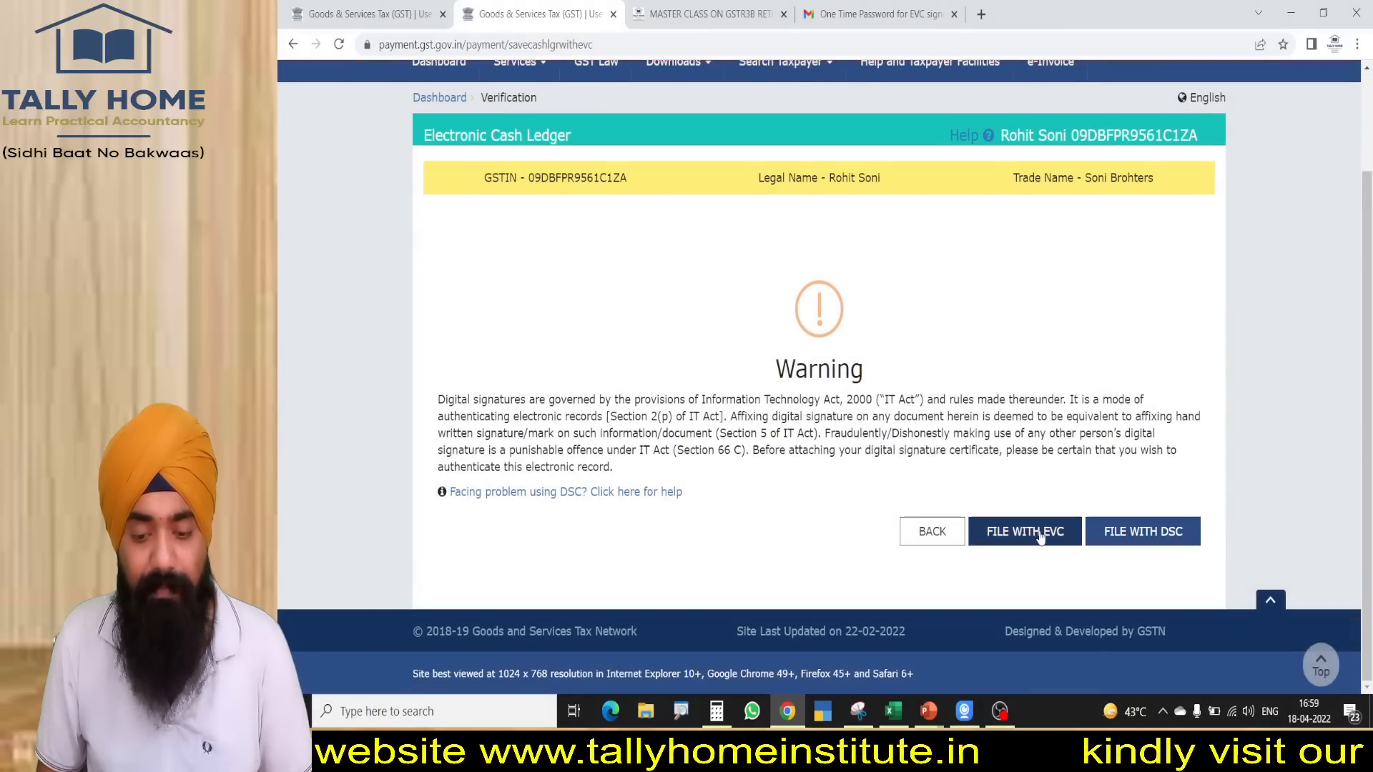
left_click(1040, 538)
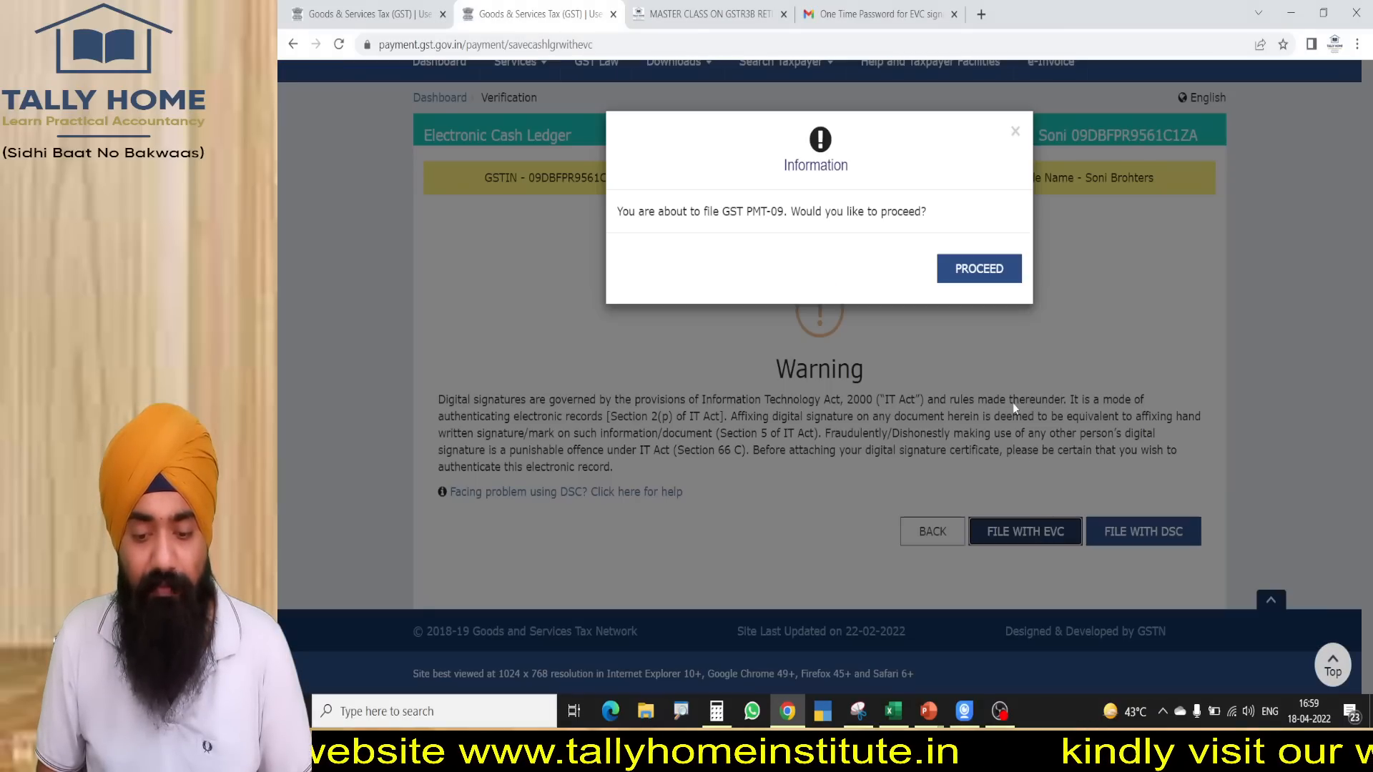
left_click(981, 269)
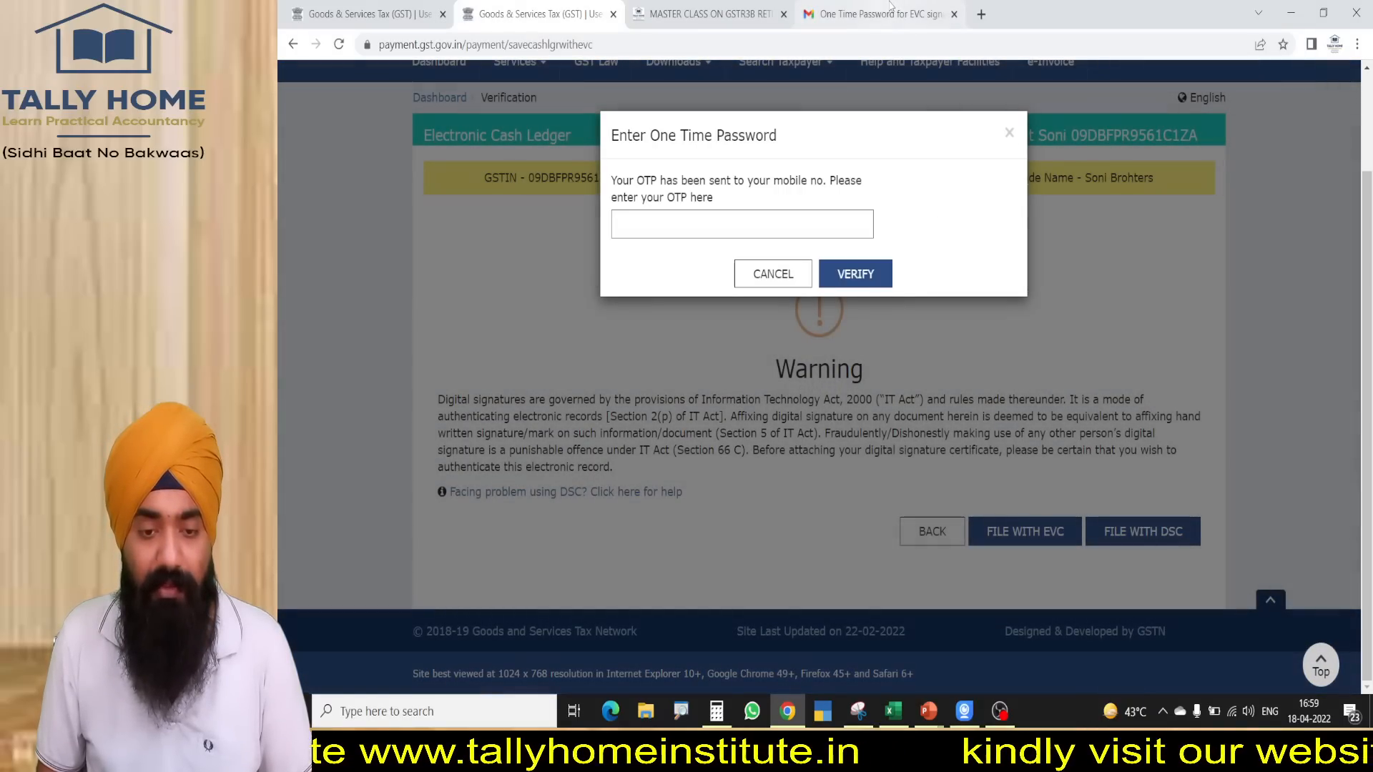
- Copy the one-time password from the latest EVC signature e-mail in Gmail, verify the GST PMT-09 filing with it, and close the confirmation
left_click(876, 14)
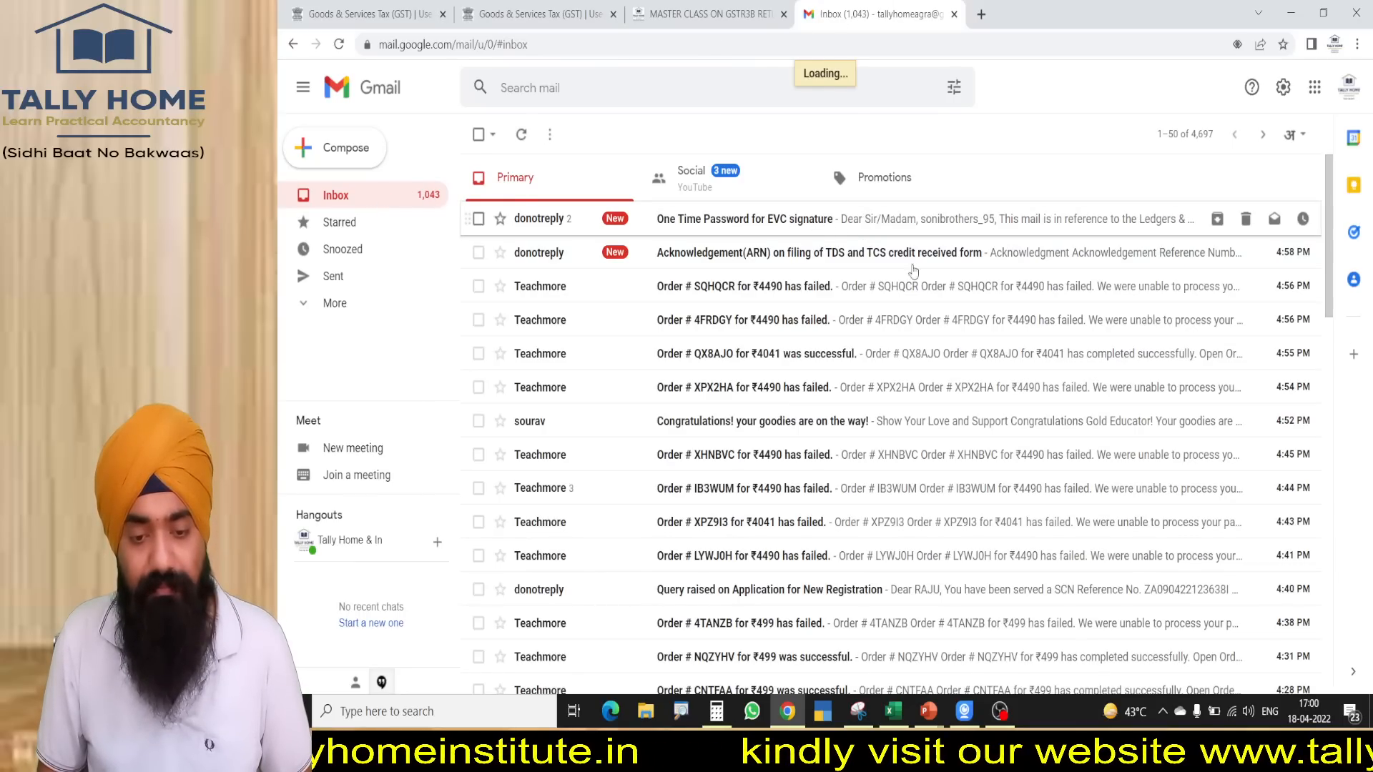
left_click(891, 259)
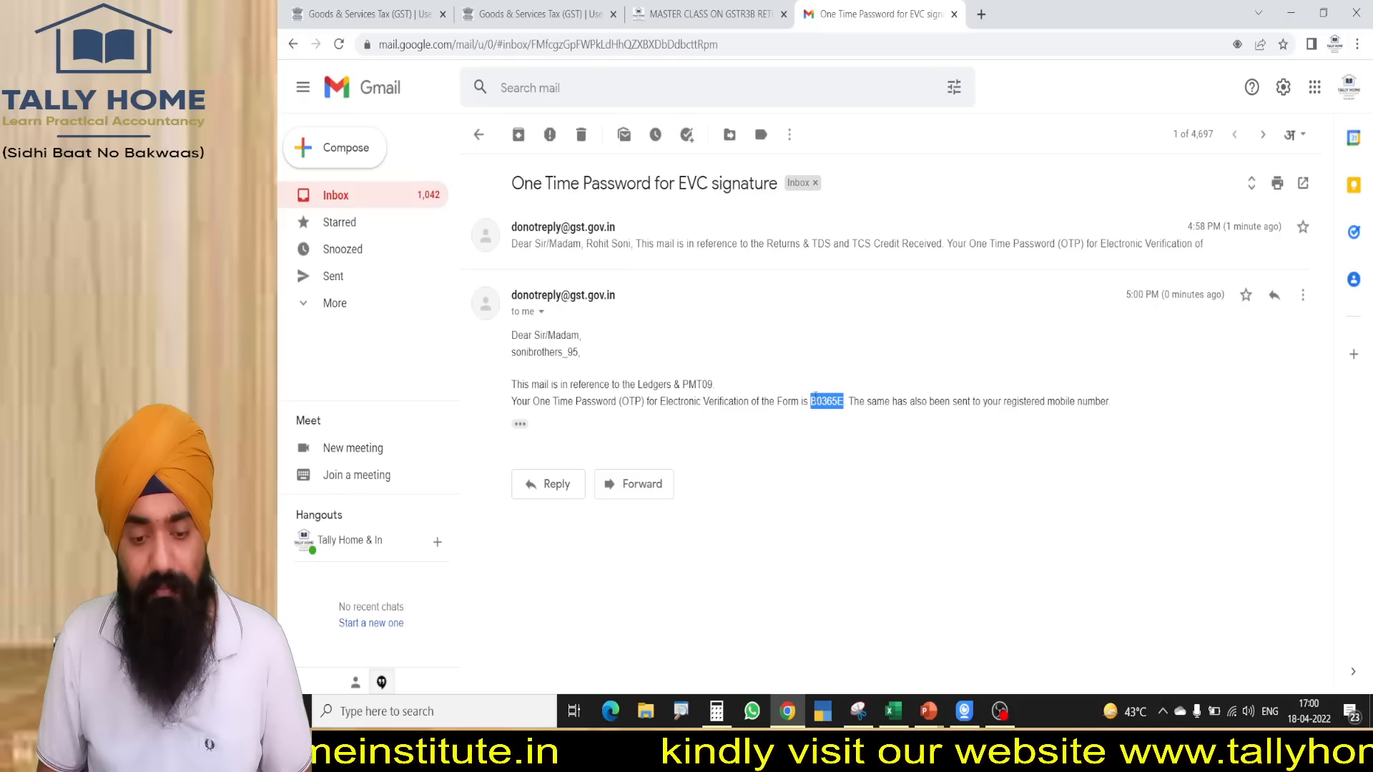
key("ctrl+1")
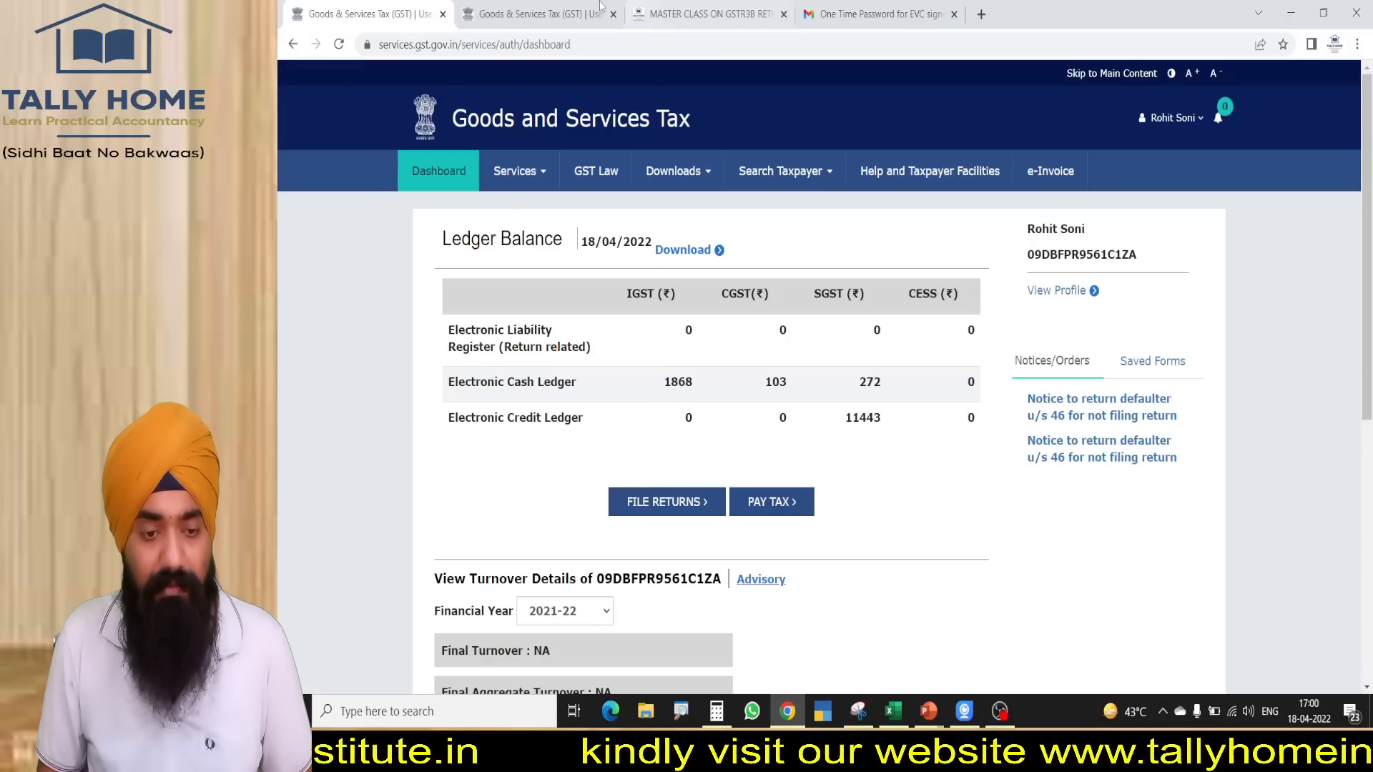
left_click(610, 4)
key("ctrl+v")
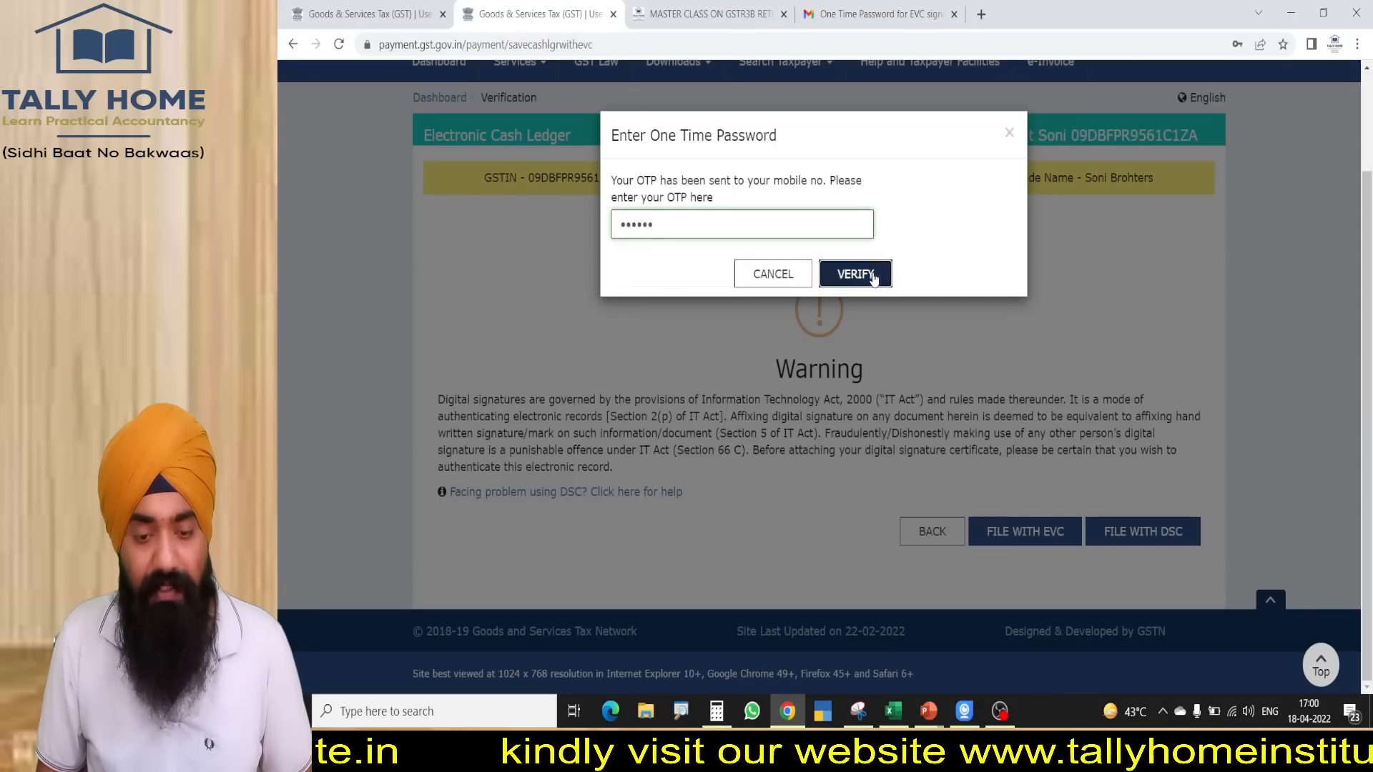
left_click(851, 274)
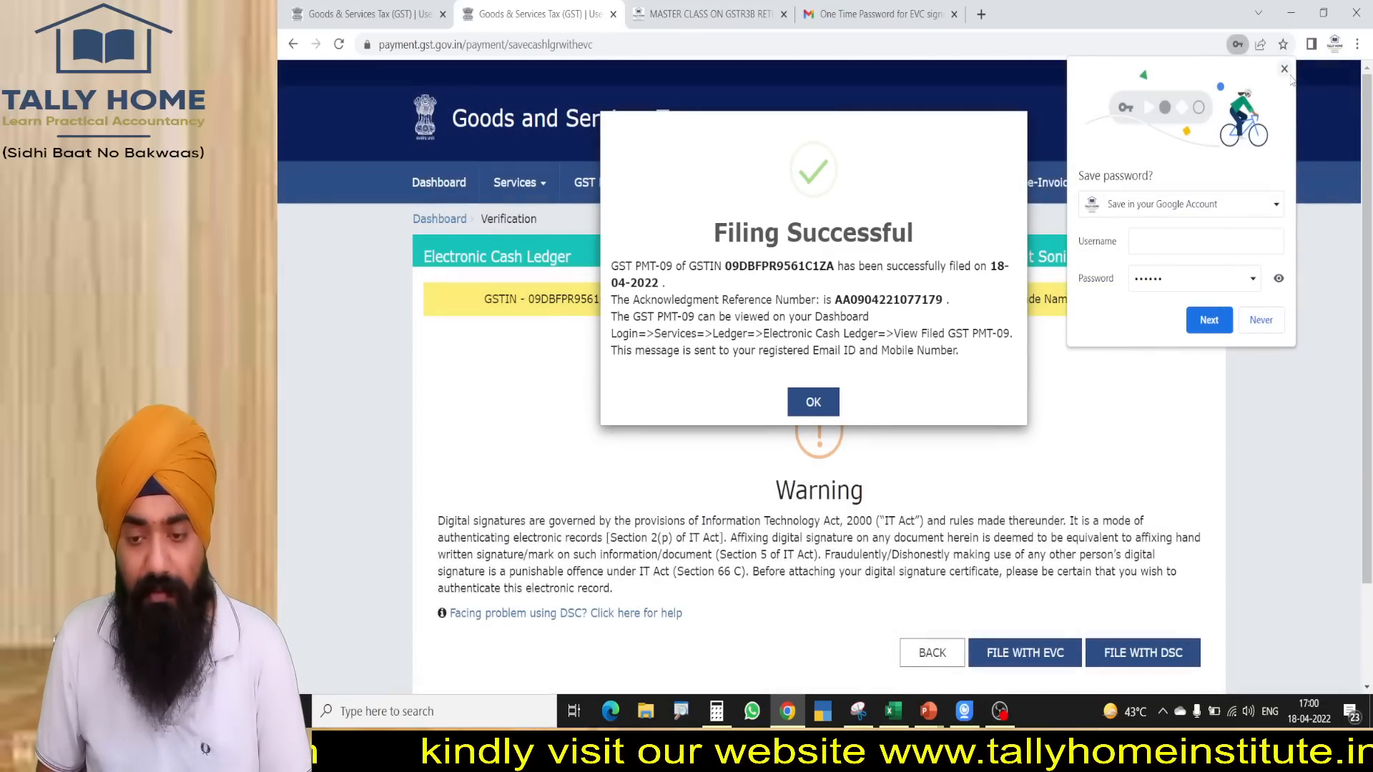
left_click(1284, 69)
left_click(809, 398)
- Refresh the dashboard in a separate maximized window, mark the IGST and CGST cash ledger balances with the green pen, and close the window
left_click_drag(369, 12, 642, 385)
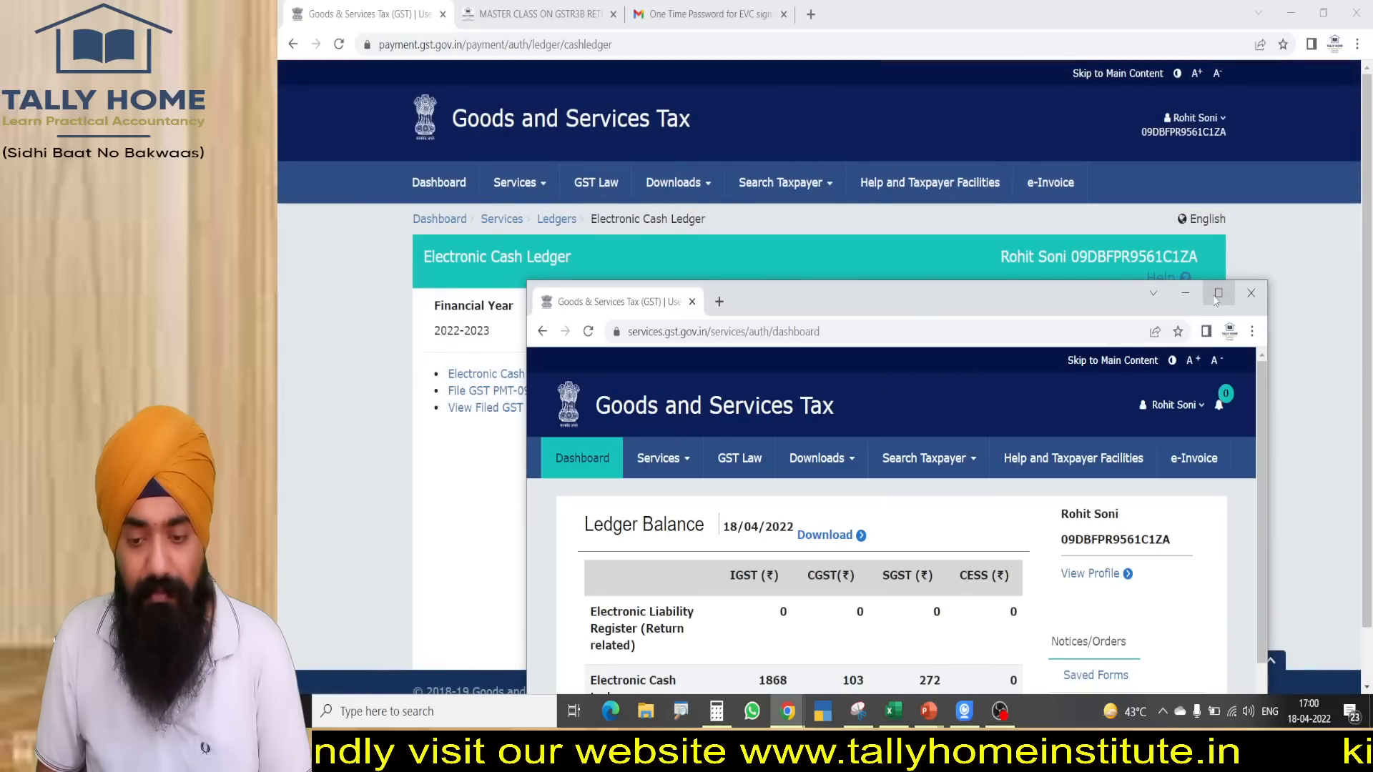
left_click(1219, 294)
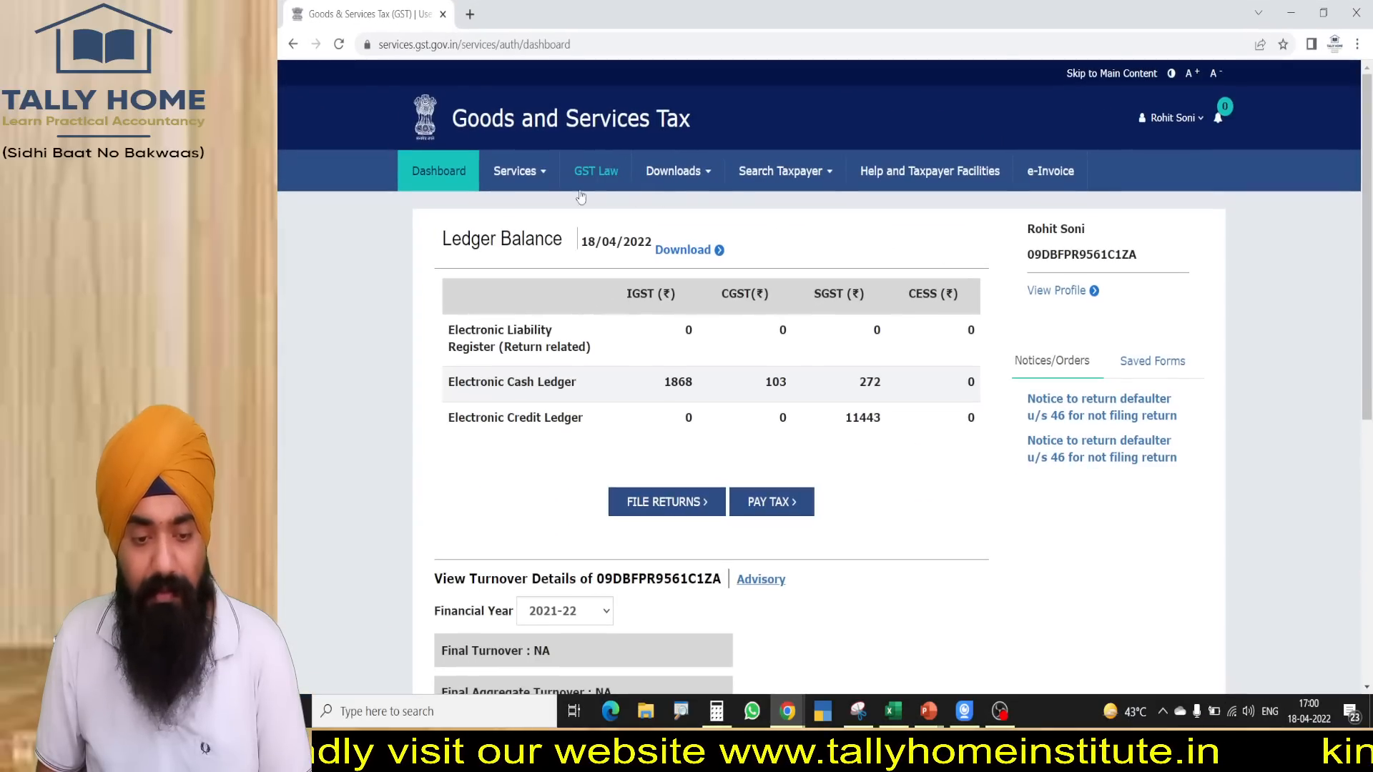
left_click(339, 44)
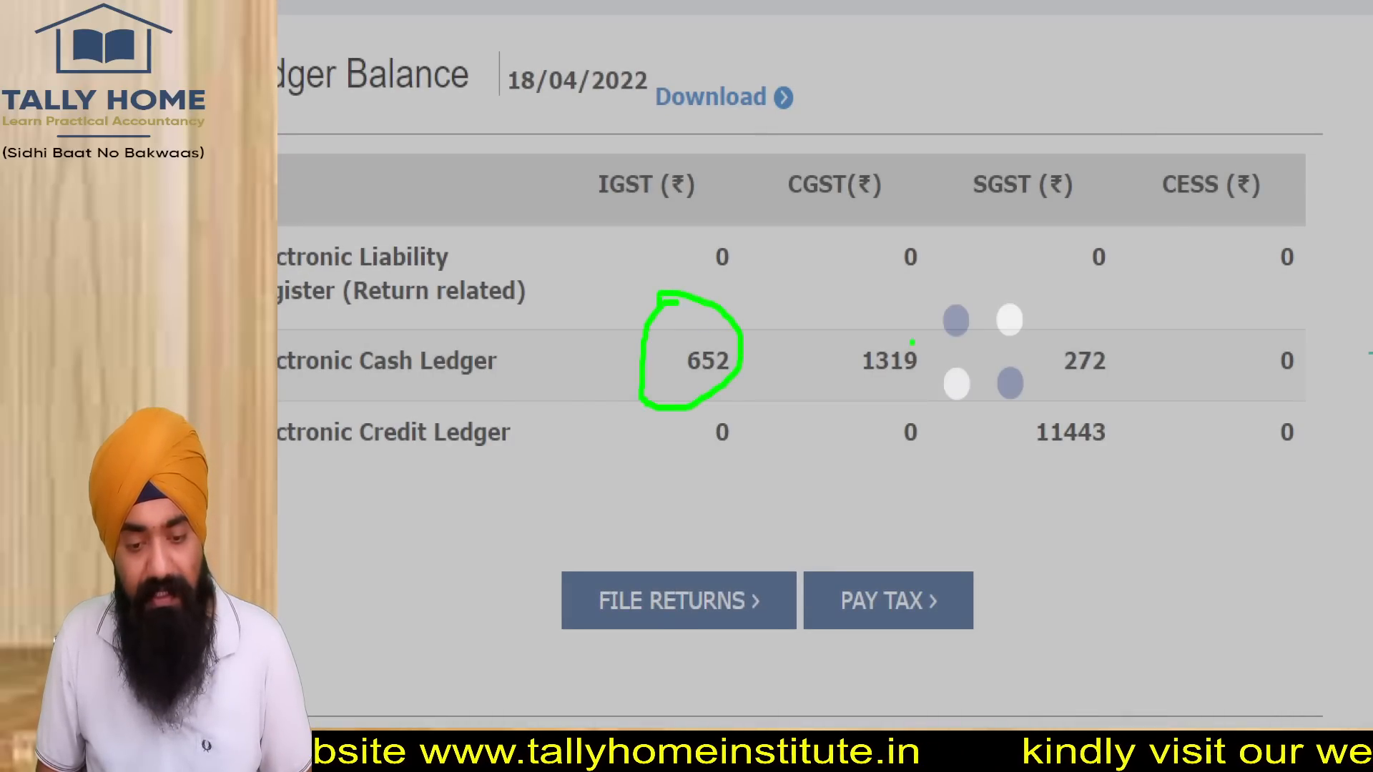
mouse_move(922, 318)
left_mouse_down()
mouse_move(1029, 346)
mouse_move(768, 322)
left_mouse_up()
key("Escape")
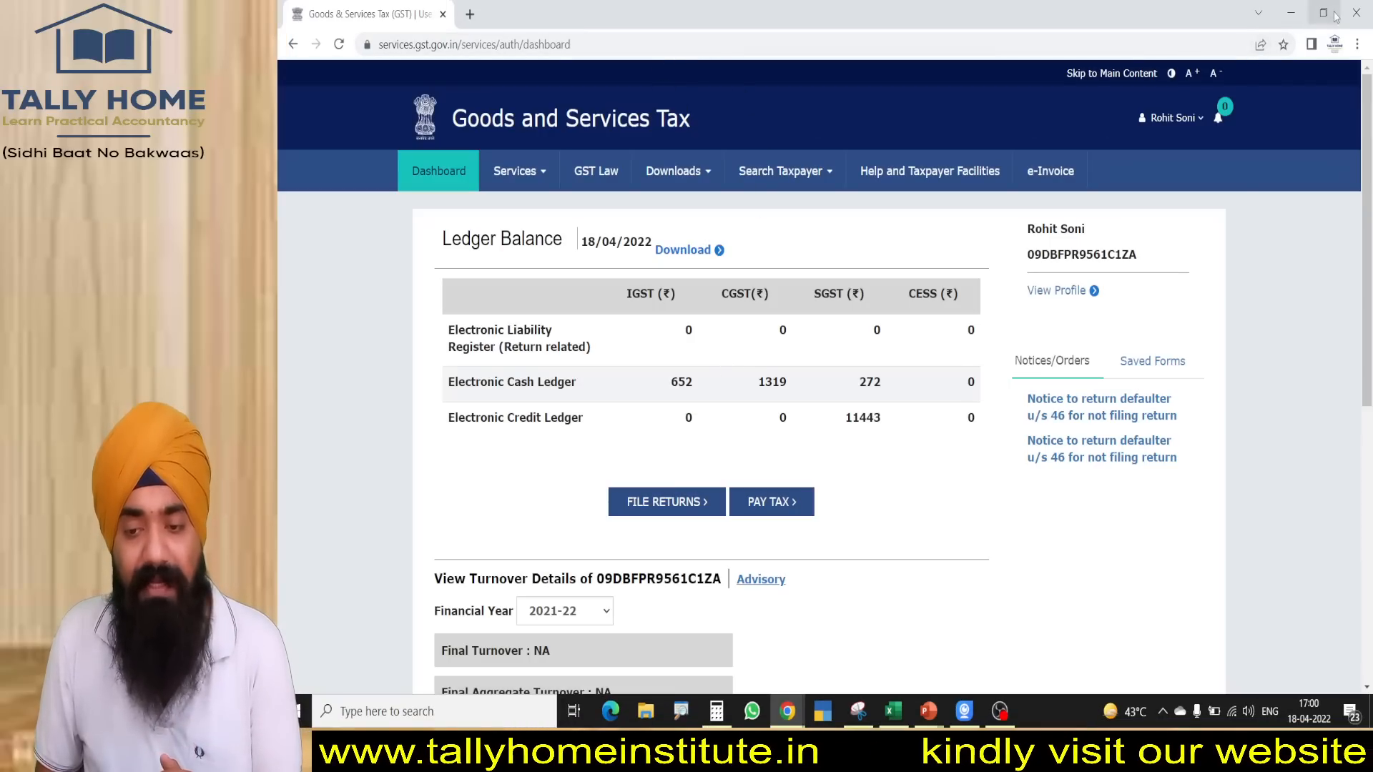
left_click(1355, 14)
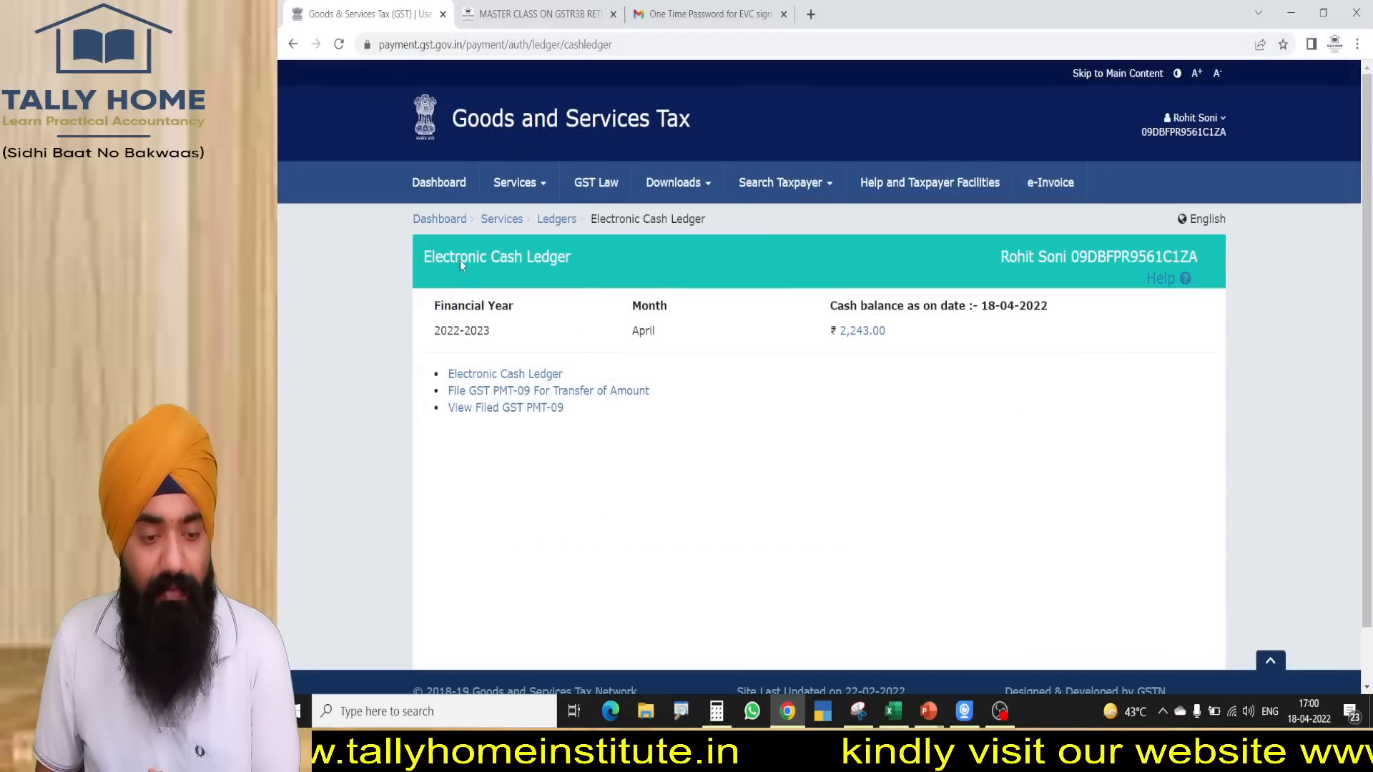
- Search the returns for financial year 2021-22, Quarter 4, March and open the GSTR-3B monthly return
left_click(439, 184)
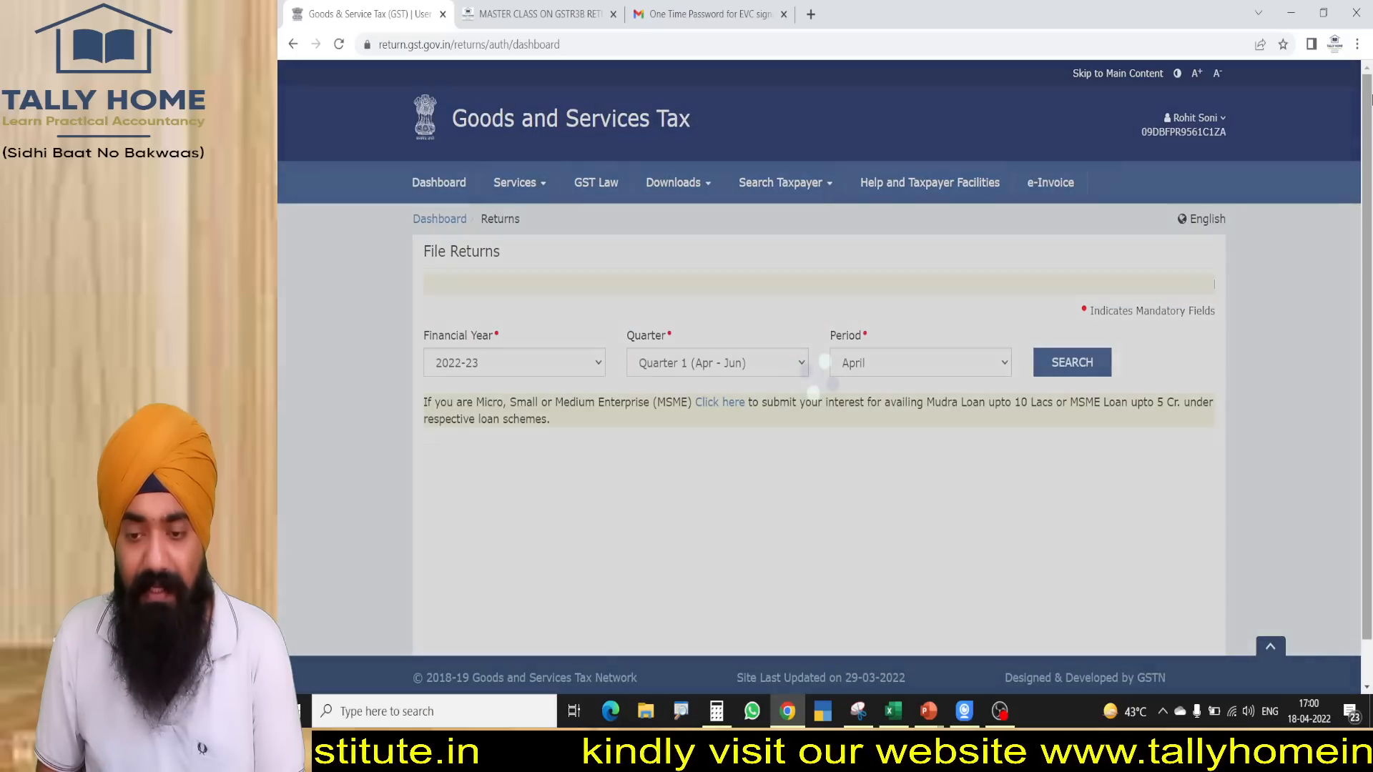
left_click_drag(1371, 136, 1370, 207)
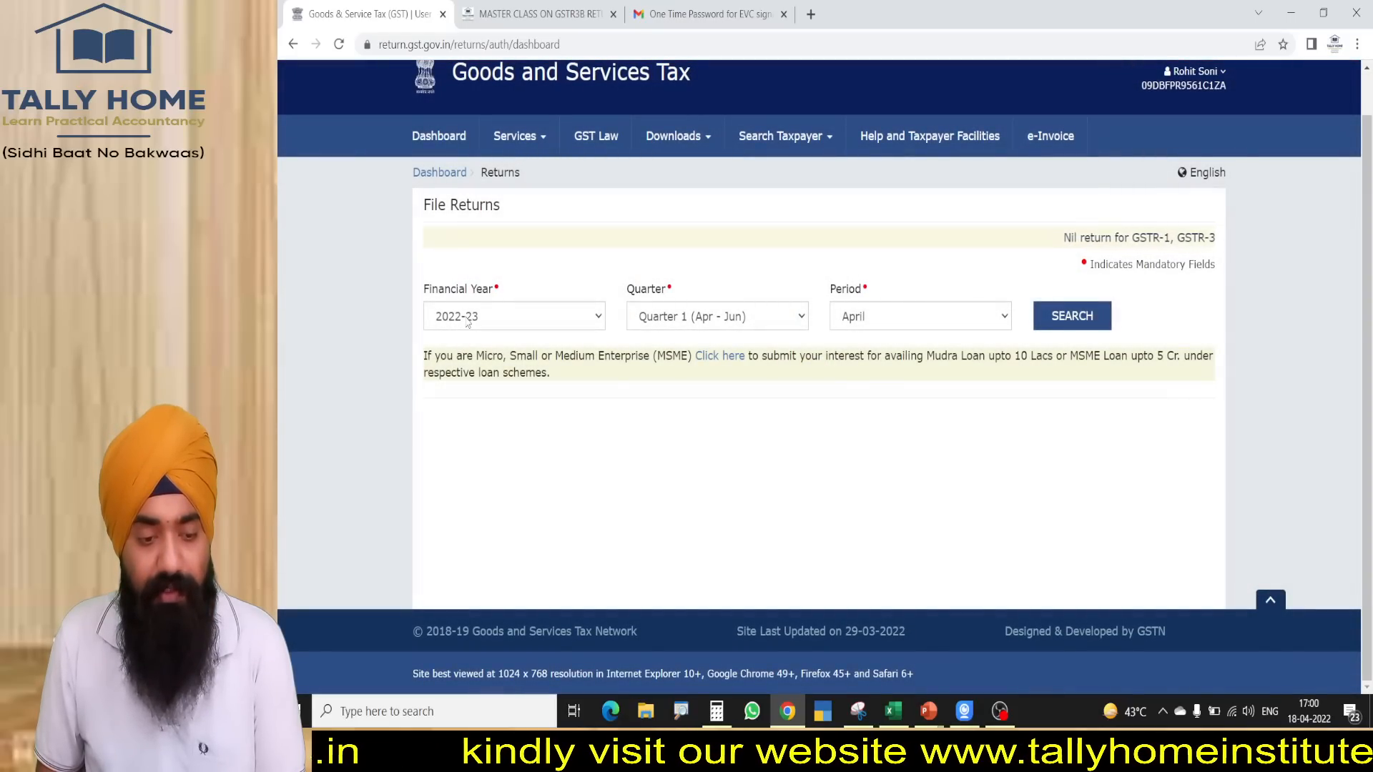
left_click(466, 316)
left_click(461, 352)
left_click(1072, 315)
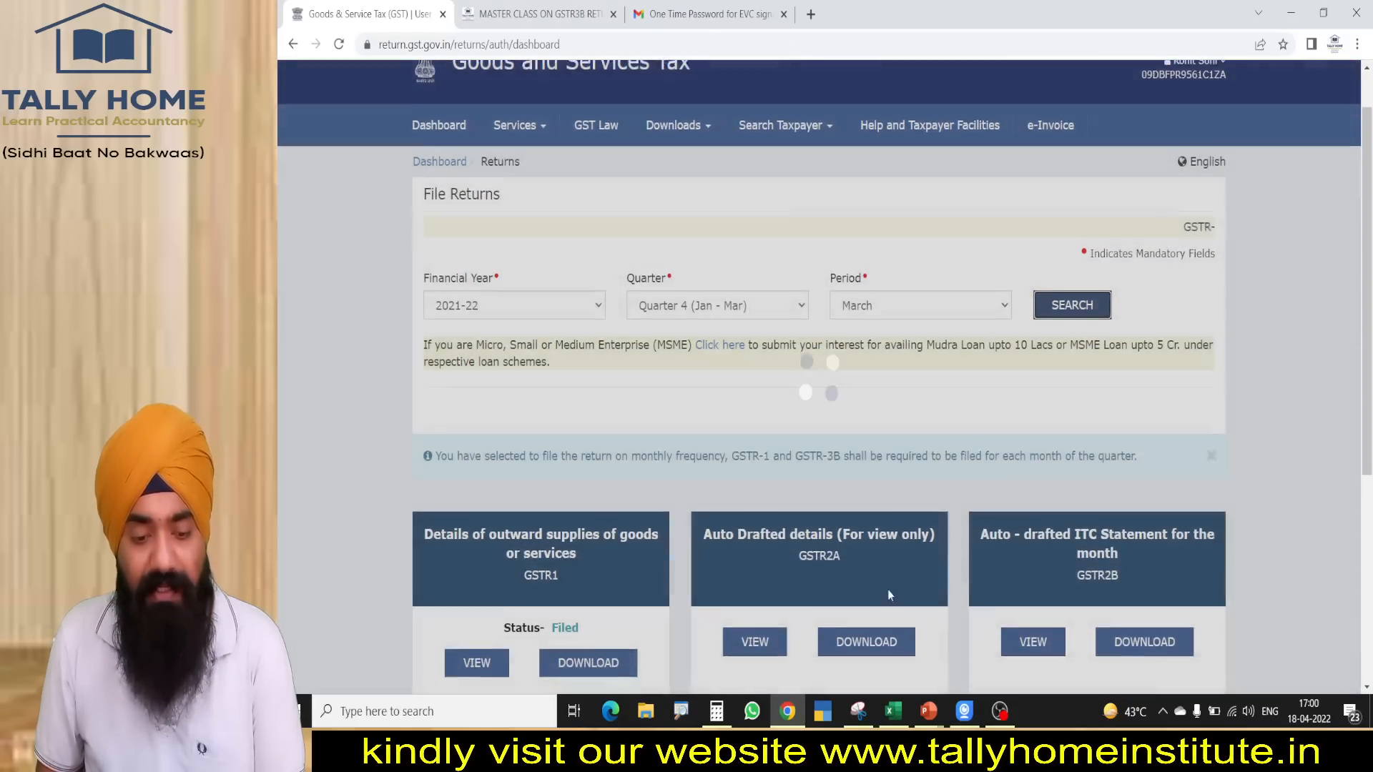
scroll(887, 589, "down", 5)
left_click(770, 529)
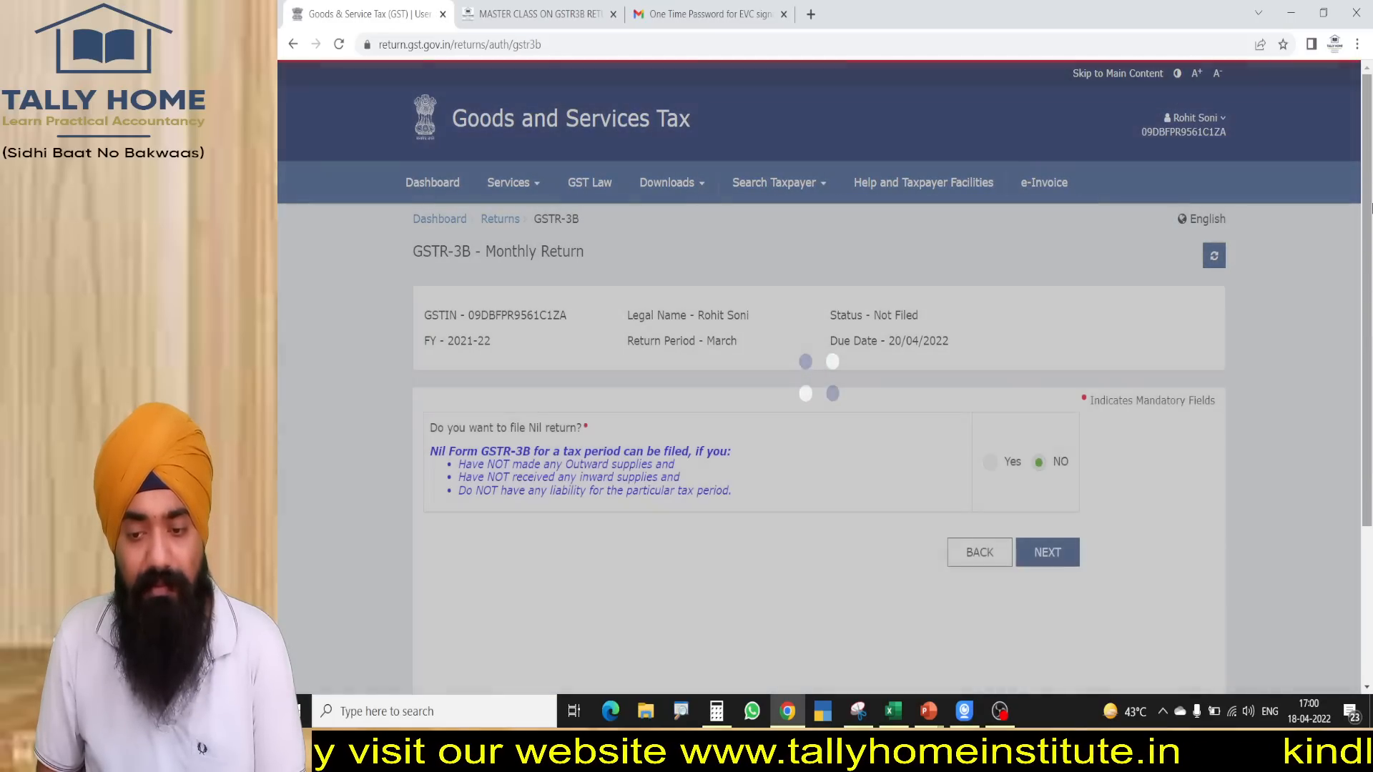
- Continue with the non-nil GSTR-3B, close the system generated summary, and proceed to the tax payment page
scroll(1152, 448, "down", 4)
left_click(1049, 336)
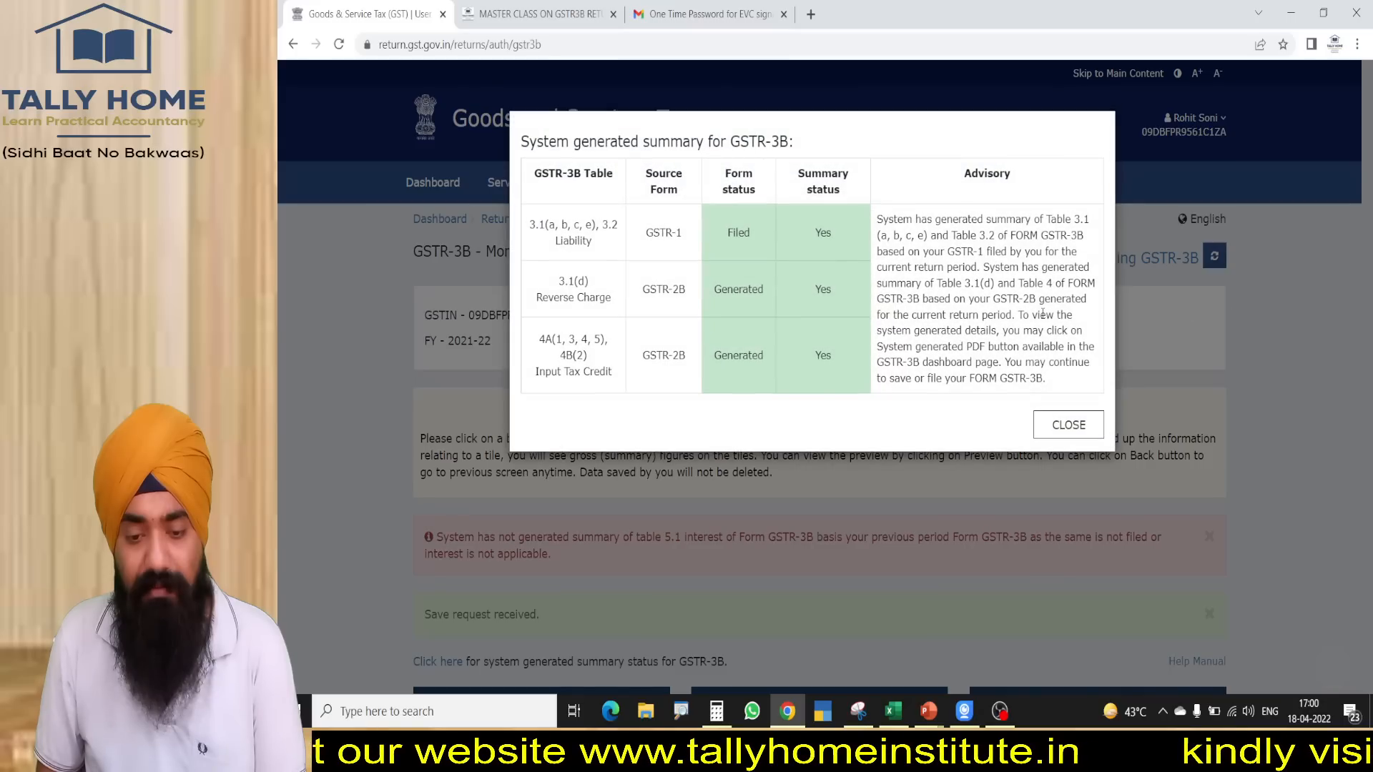
left_click(1060, 429)
scroll(1060, 432, "down", 10)
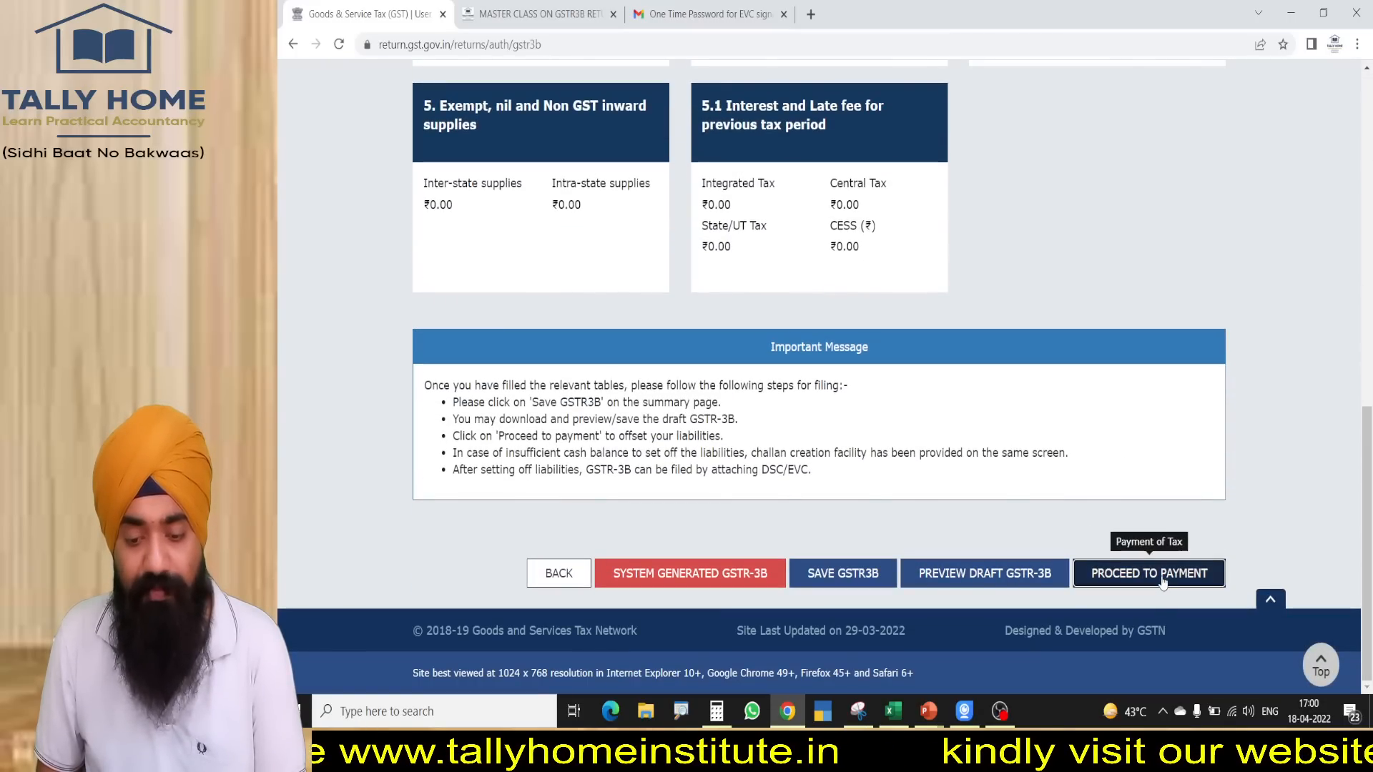
left_click(1141, 576)
- Mark the Additional Cash Required column with the green pen, then make the payment, post the credit to the ledger, and confirm
scroll(916, 350, "down", 10)
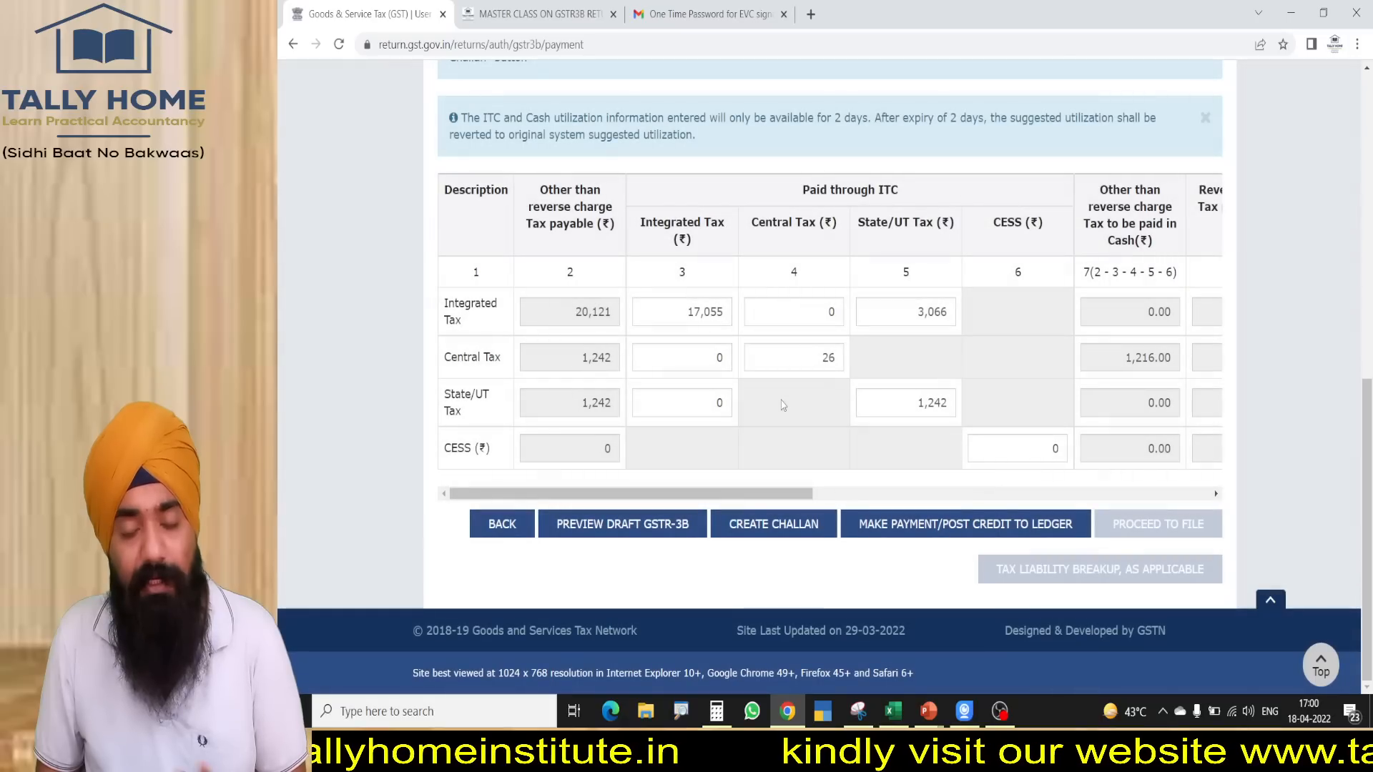
left_click_drag(775, 490, 1175, 493)
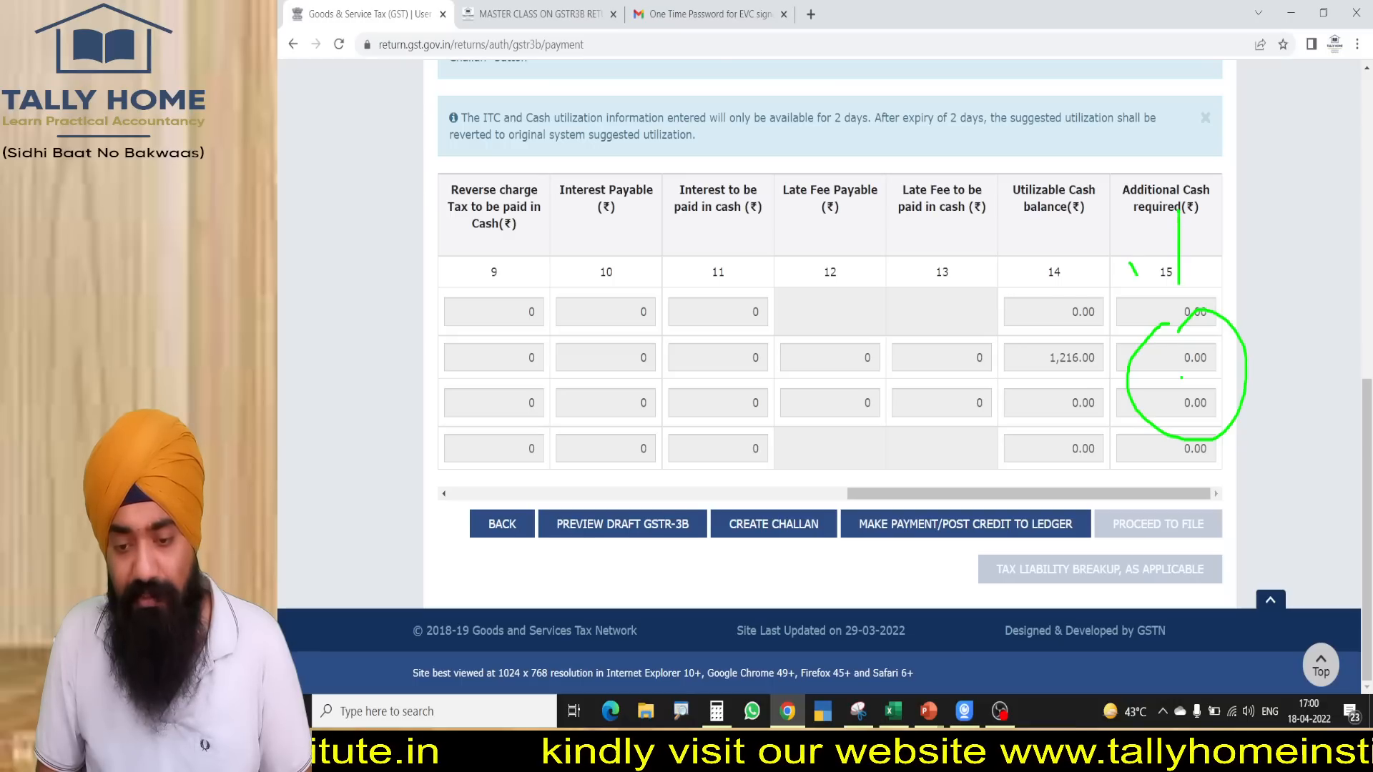
left_click(951, 523)
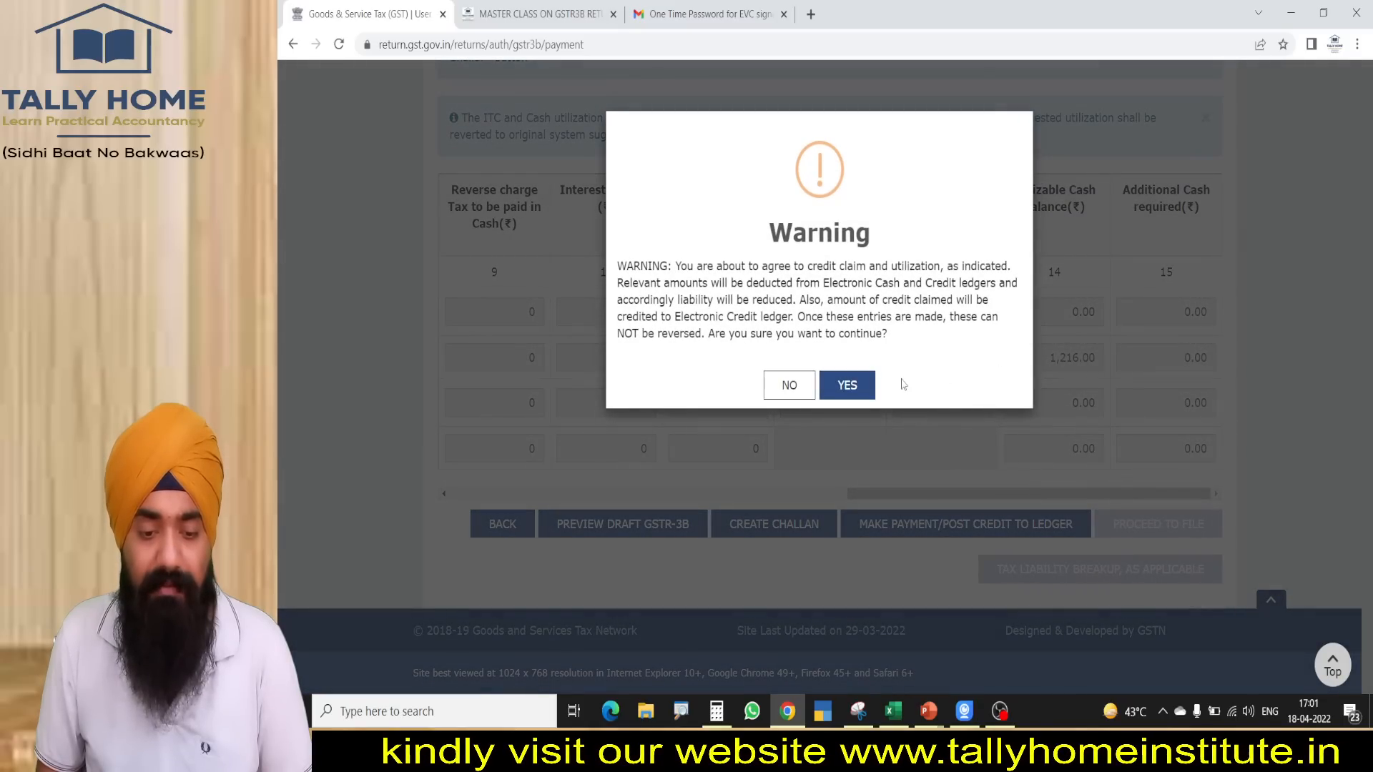
left_click(855, 391)
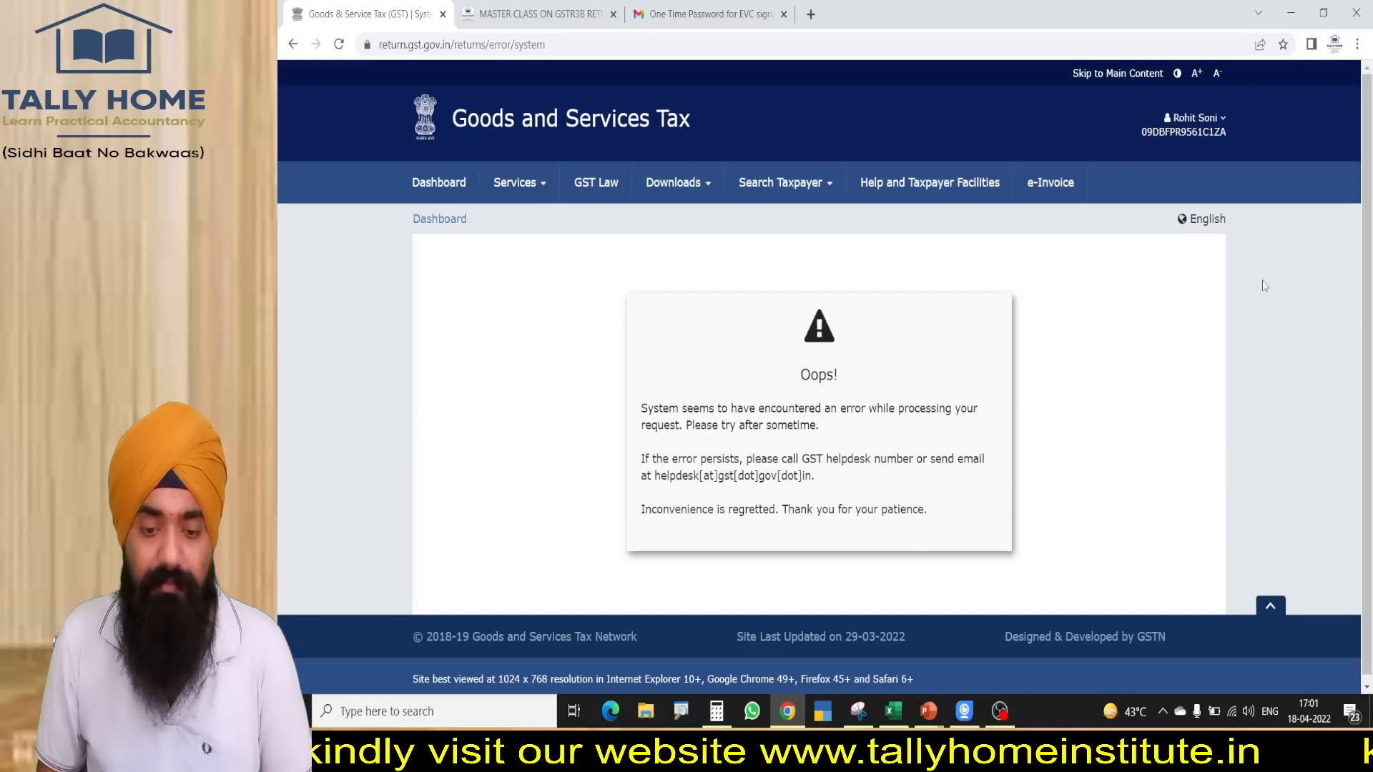
- Return to the dashboard, reopen the March 2021-22 GSTR-3B among the returns, and proceed to its payment page
left_click(441, 190)
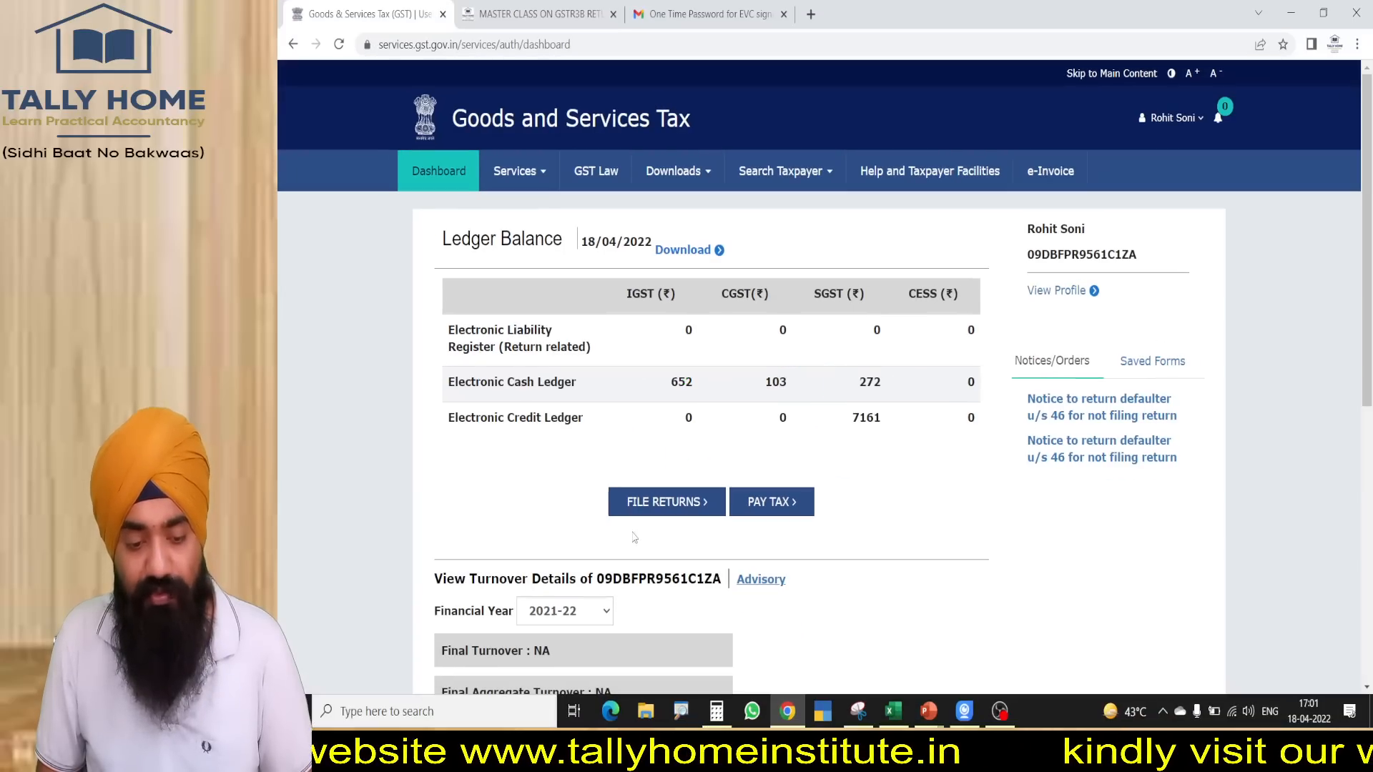
left_click(668, 503)
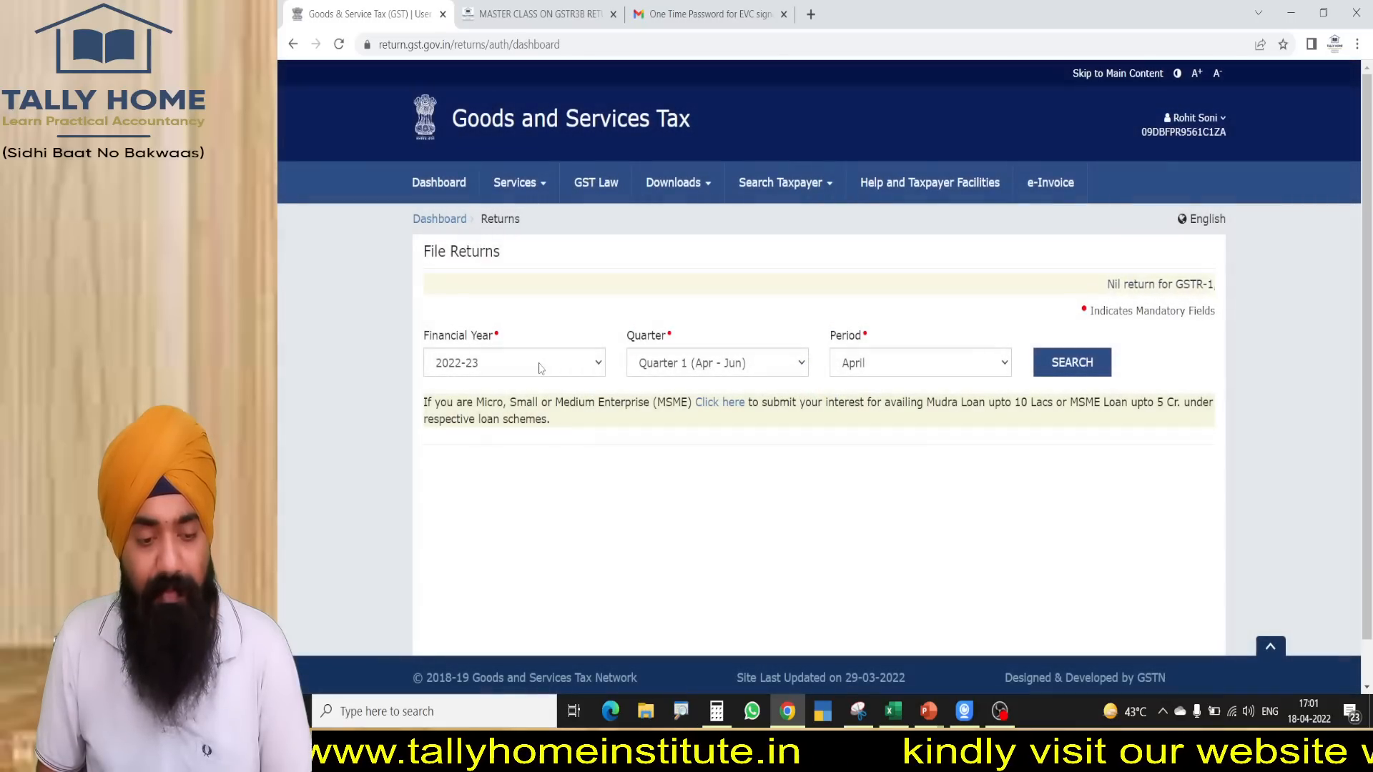
left_click(538, 365)
left_click(544, 397)
left_click(1069, 363)
scroll(829, 443, "down", 5)
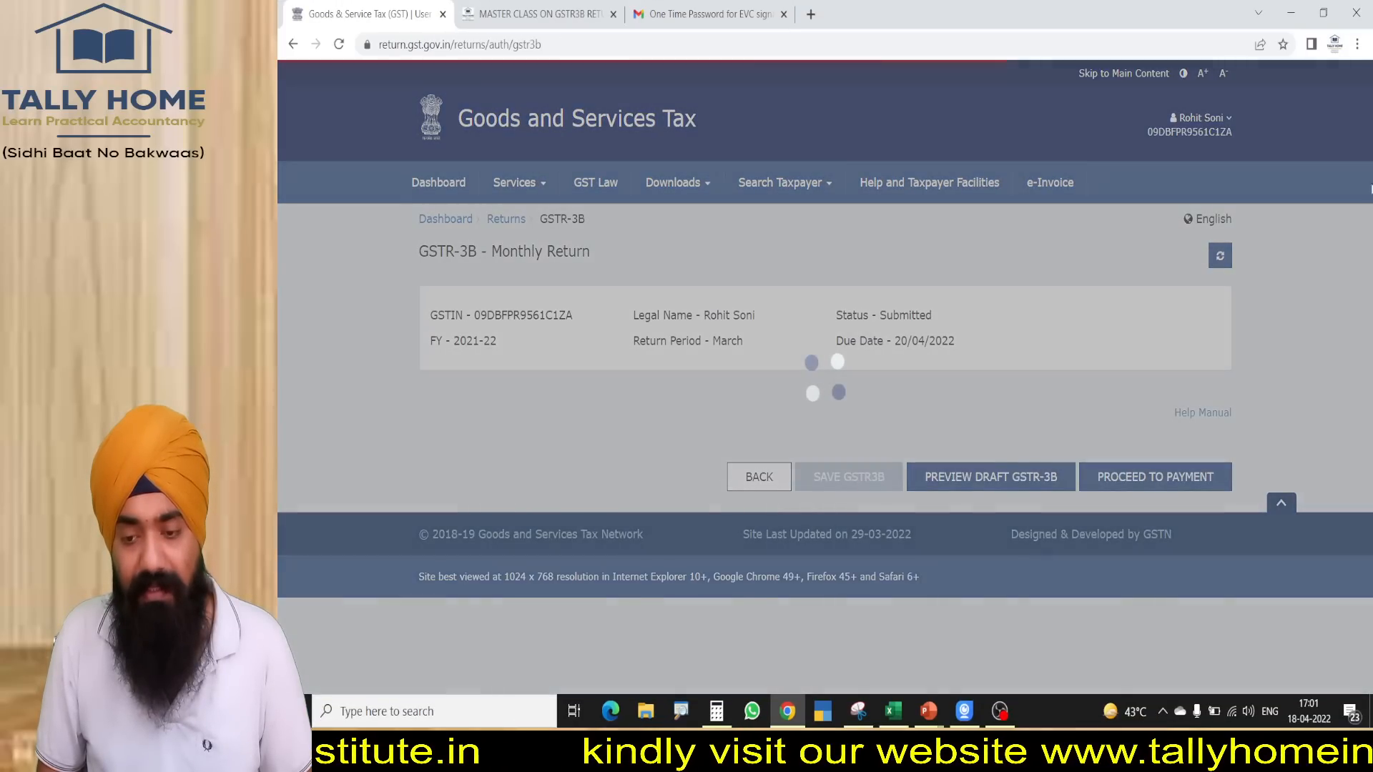
left_click_drag(1369, 187, 1368, 503)
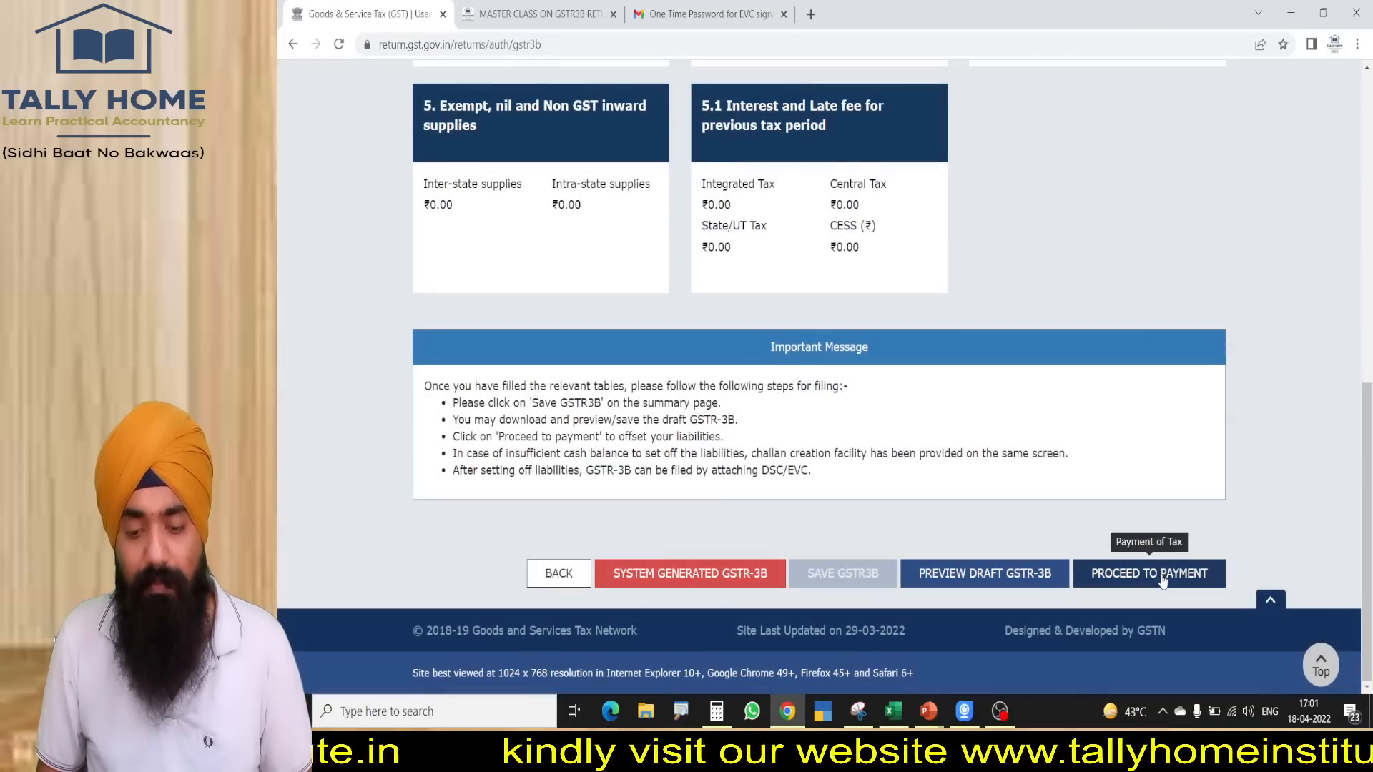
left_click(1148, 573)
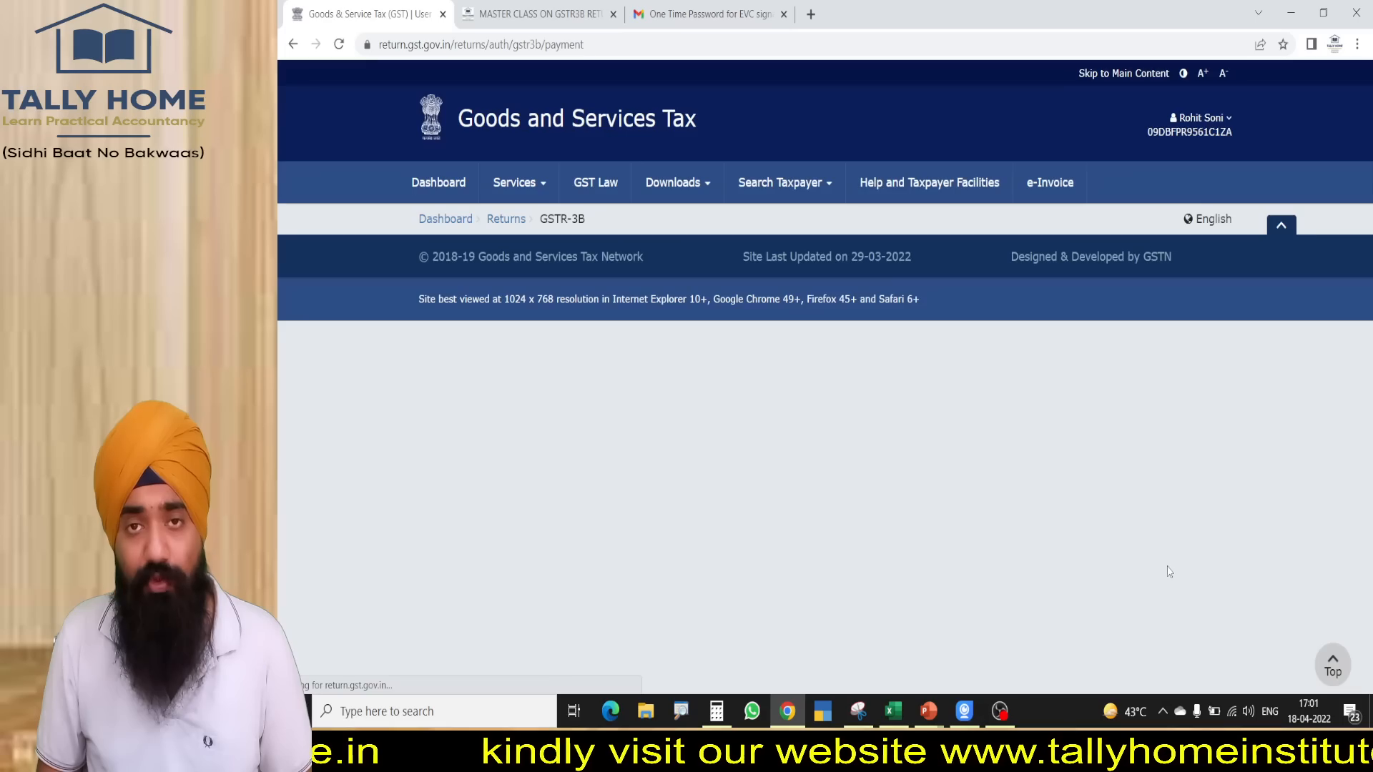
- Proceed to file the GSTR-3B, accept the verification declaration, select the authorised signatory, and request filing with EVC
scroll(1144, 429, "down", 10)
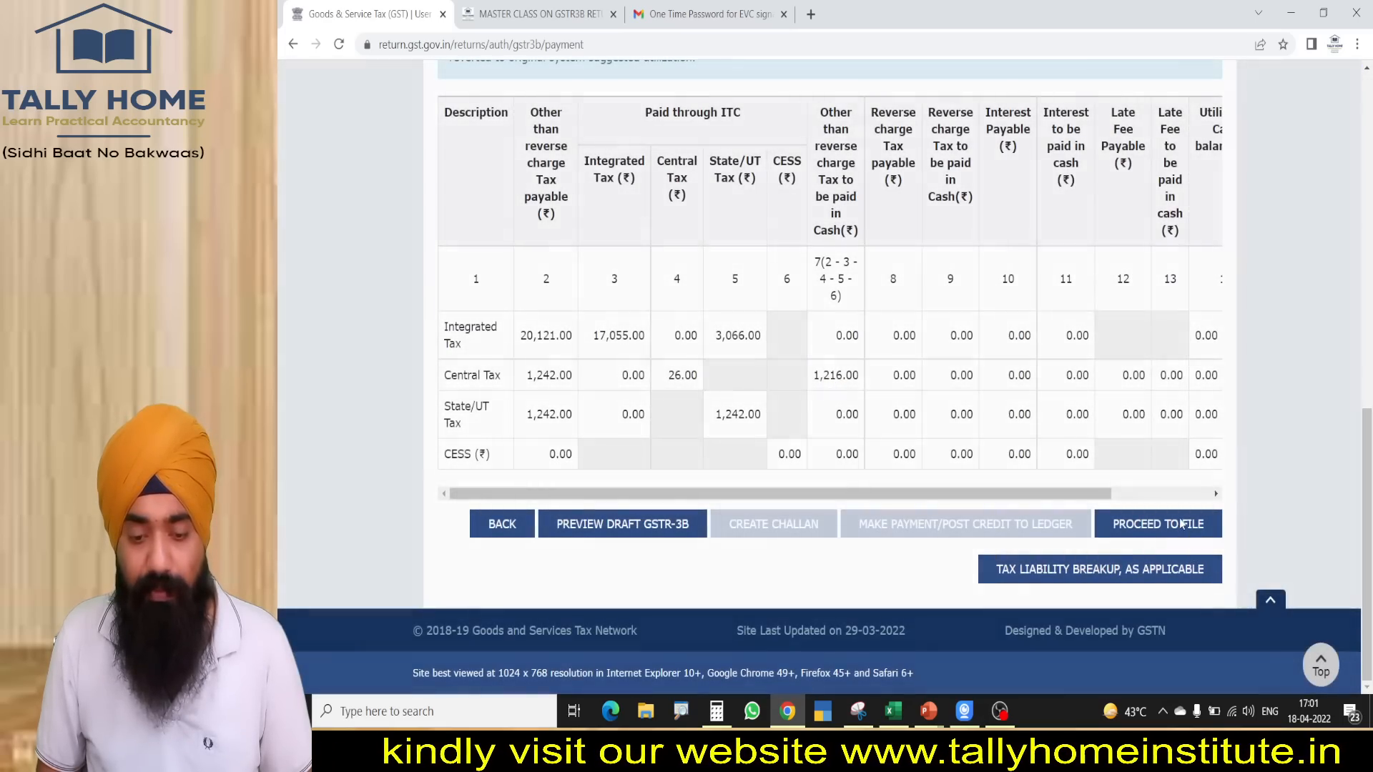
left_click(1181, 525)
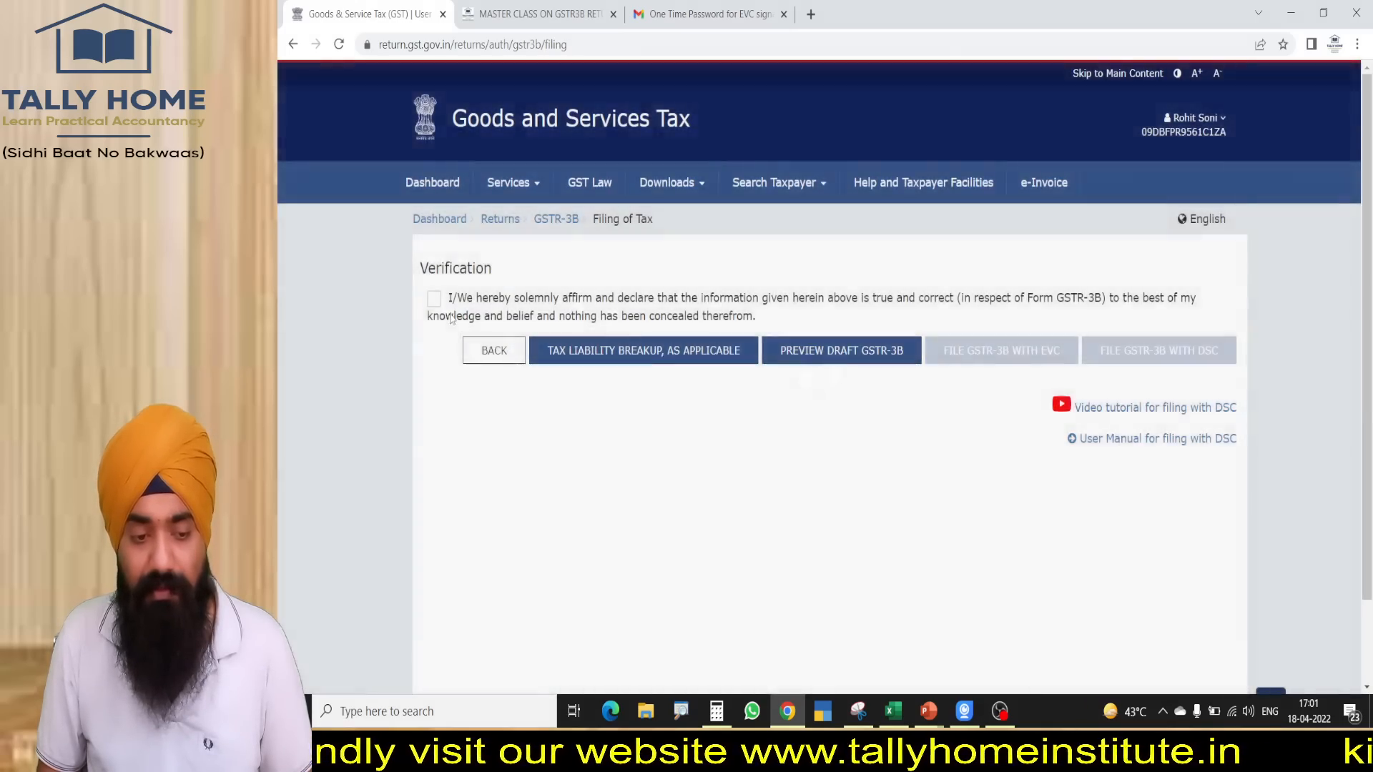
left_click(433, 298)
left_click(436, 363)
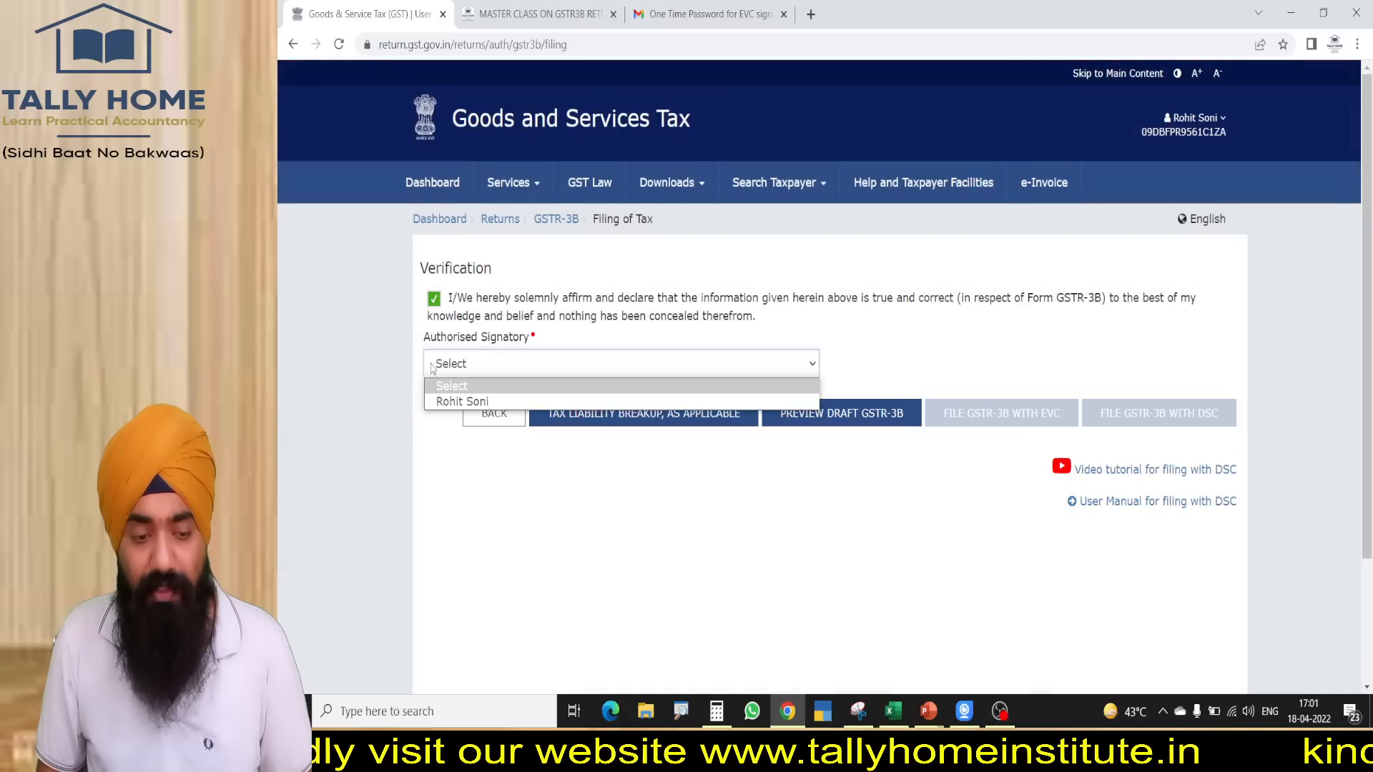
left_click(442, 401)
left_click(1005, 413)
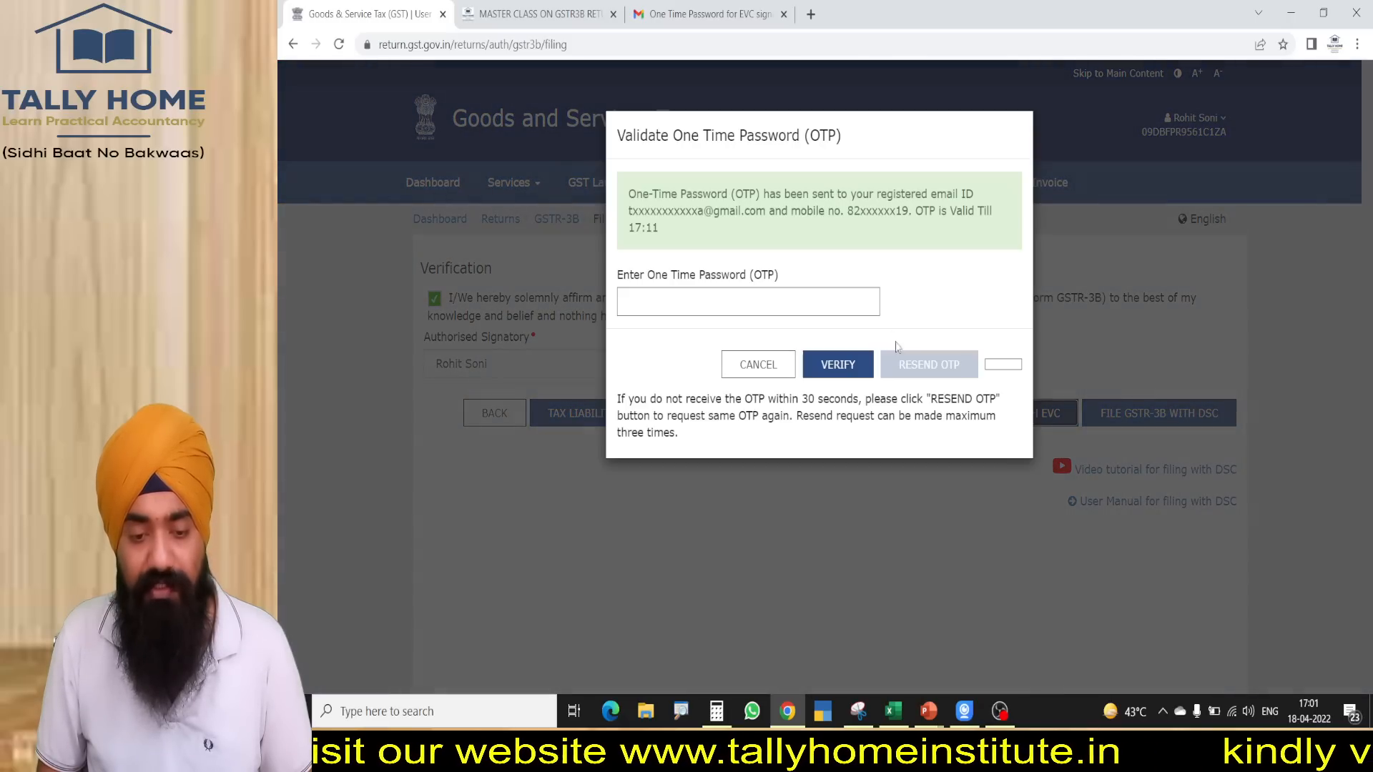
- Copy the one-time password from the newest EVC signature e-mail in Gmail, verify the GSTR-3B filing with it, and close the confirmation
left_click(704, 13)
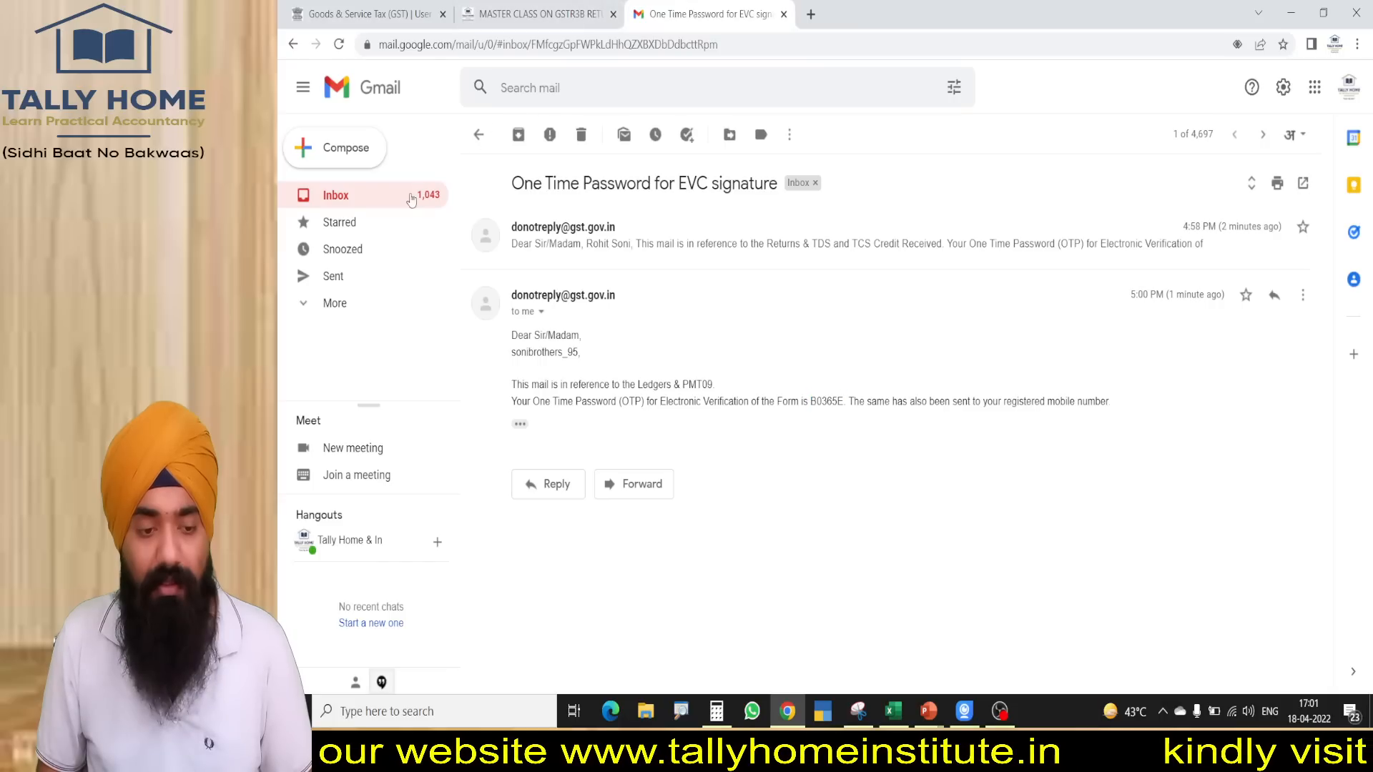
left_click(365, 201)
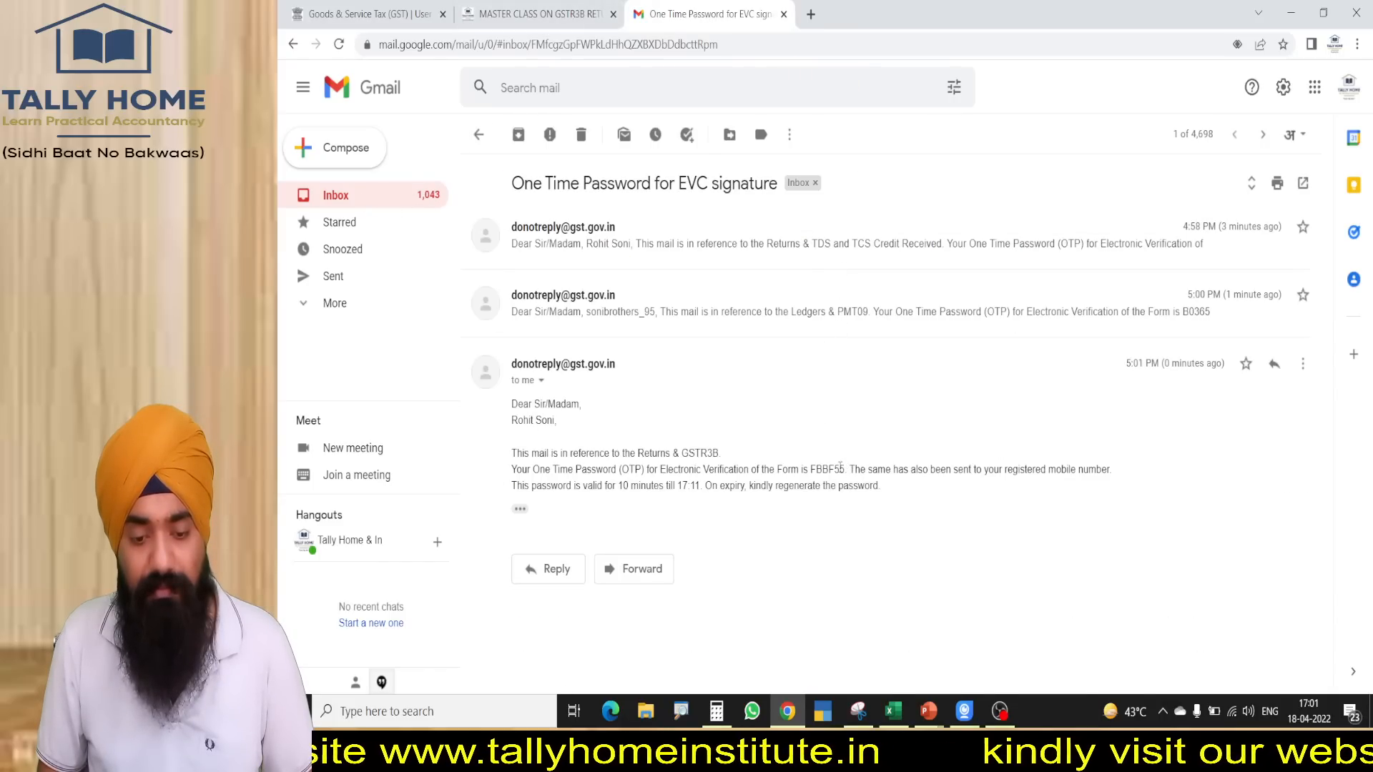
key("ctrl+shift+Tab")
key("ctrl+shift+Tab")
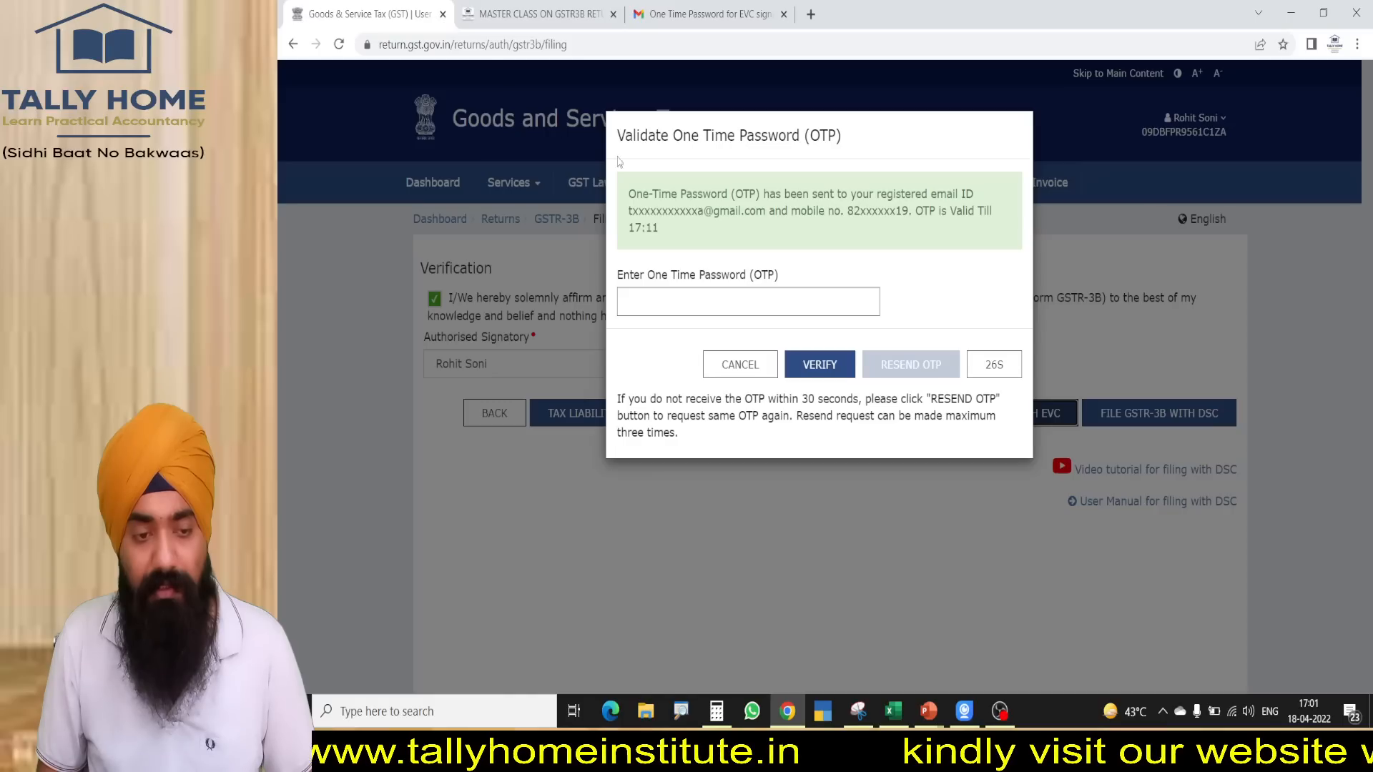
left_click(752, 310)
key("ctrl+v")
left_click(817, 364)
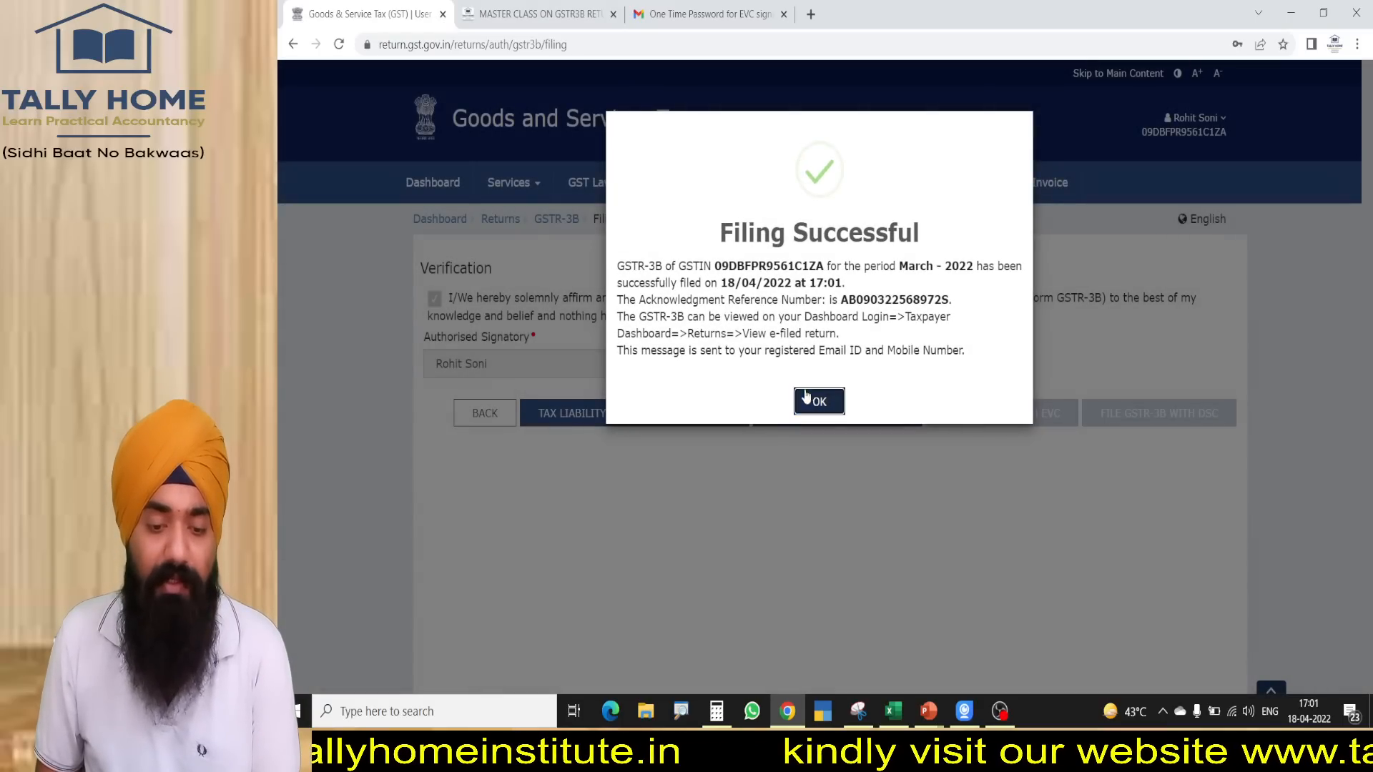
left_click(818, 400)
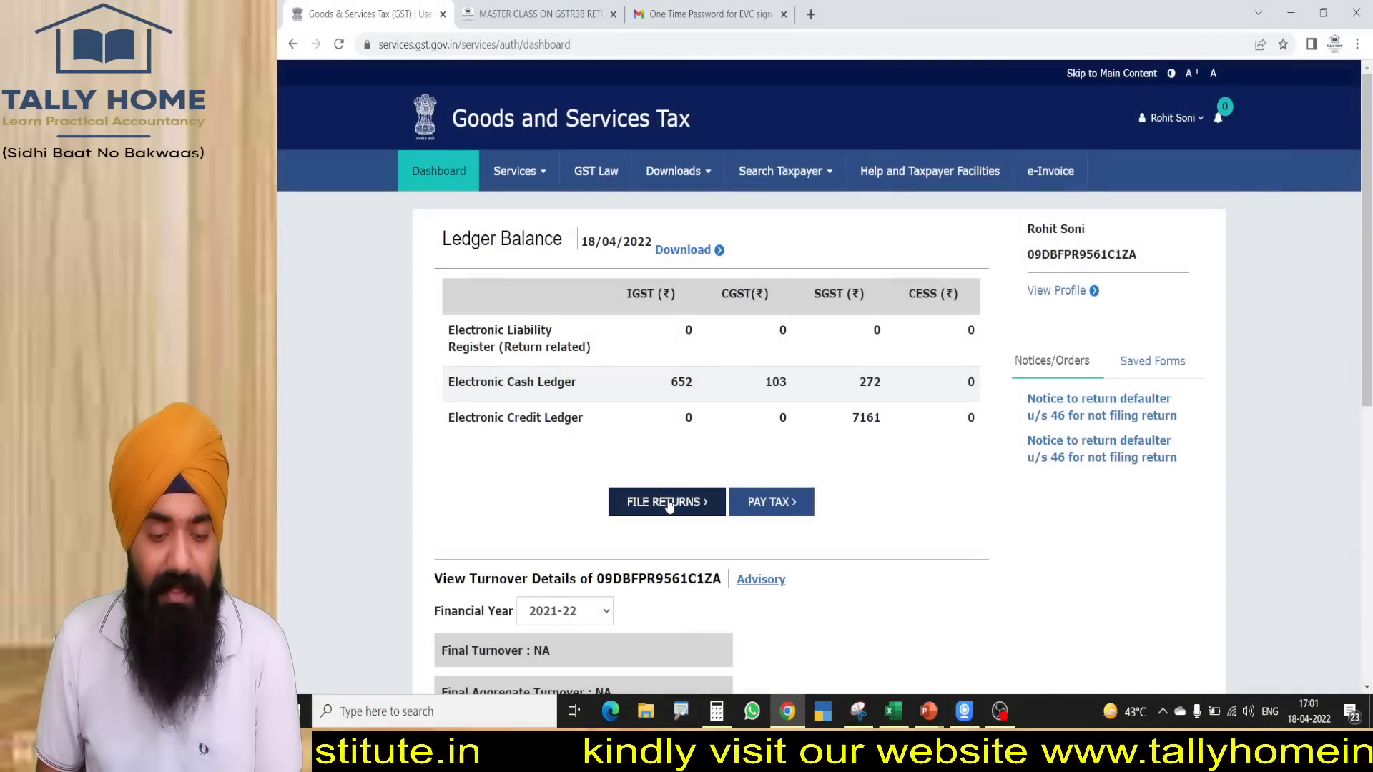
- Search the returns for financial year 2021-22 from the dashboard and check the filing status of the GSTR-3B monthly return
left_click(668, 504)
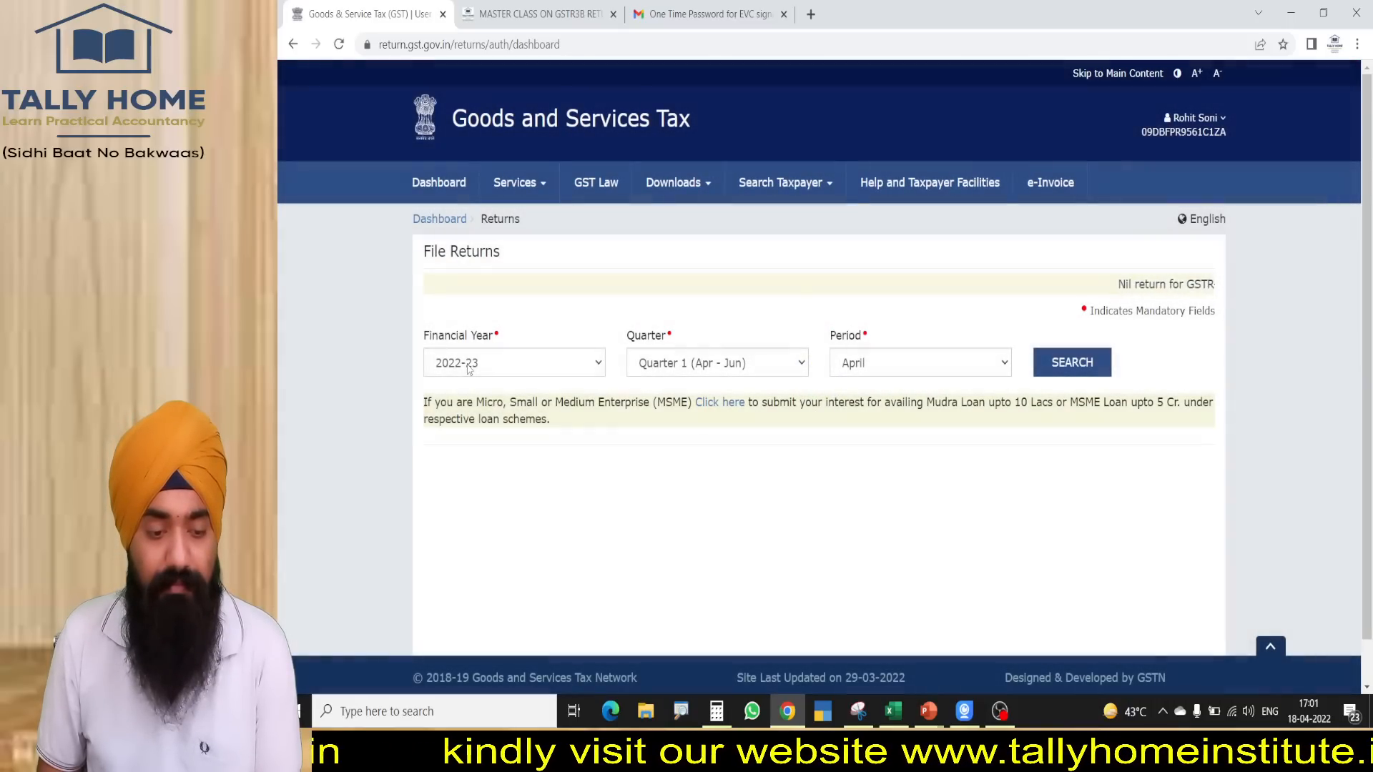
left_click(468, 365)
left_click(459, 398)
left_click(1072, 363)
scroll(772, 570, "down", 5)
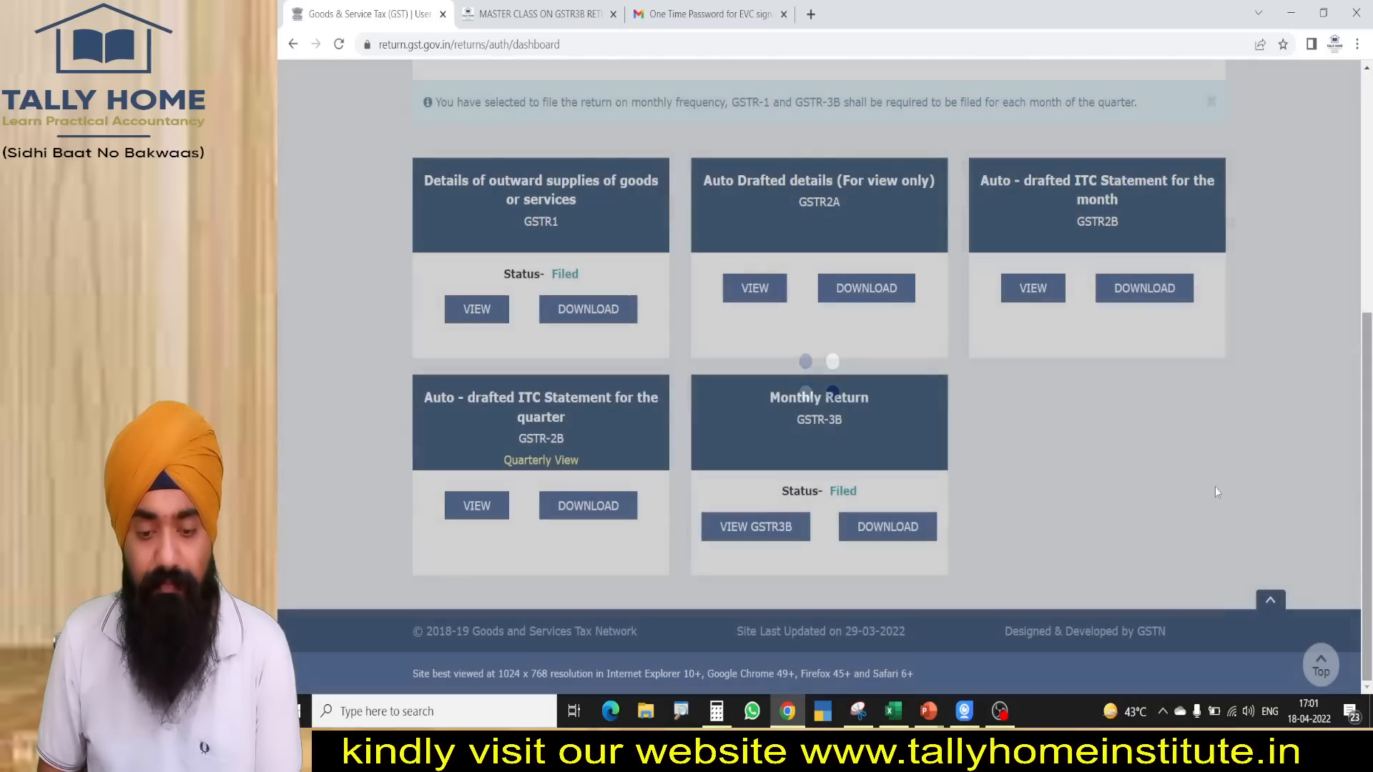
- Zoom in on the GSTR-3B monthly return tile, mark it with the drawing pen, and leave the annotation mode
key("ctrl+1")
left_click(803, 431)
left_click_drag(729, 412, 519, 549)
key("Escape")
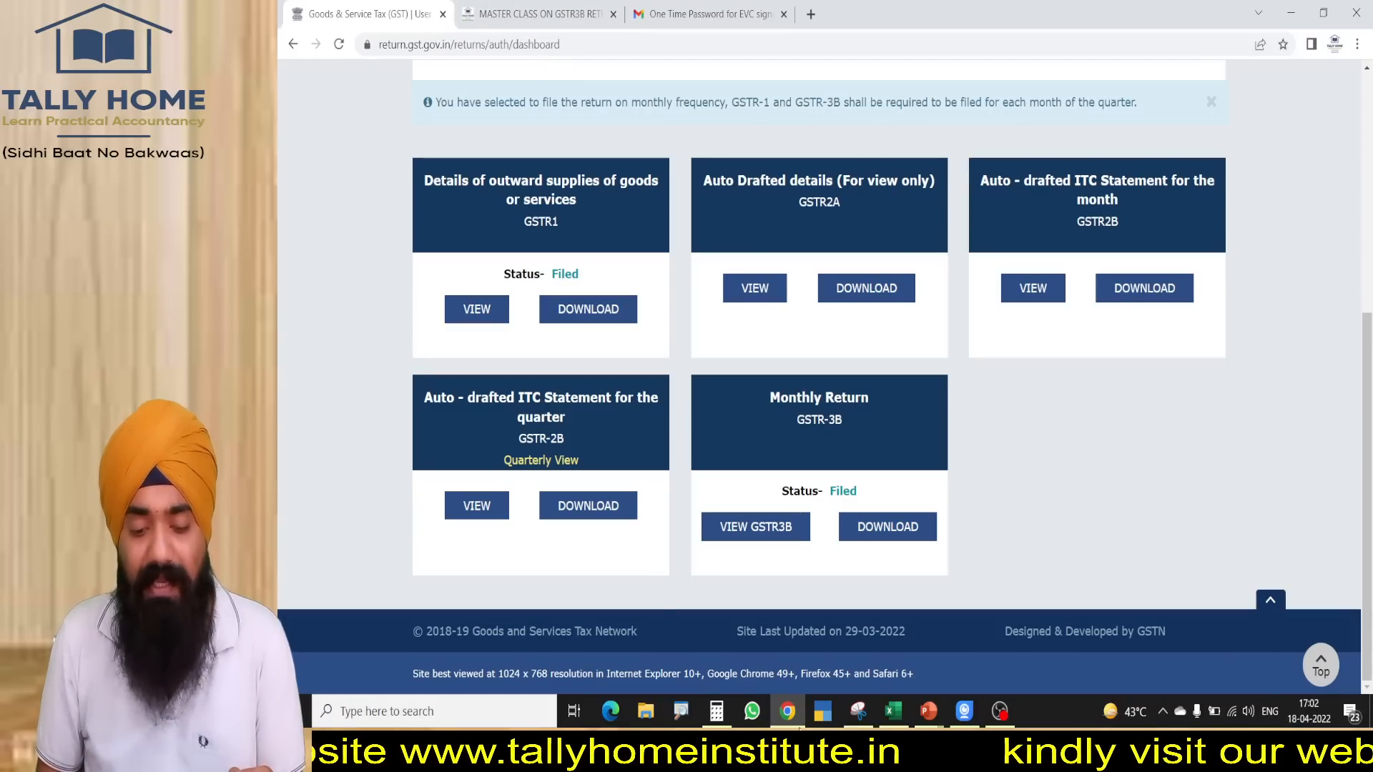
- View the ITC SET OFF workbook in Excel, and switch back to Chrome to view the MASTER CLASS ON GSTR3B RETURN page
left_click(894, 713)
left_click(894, 712)
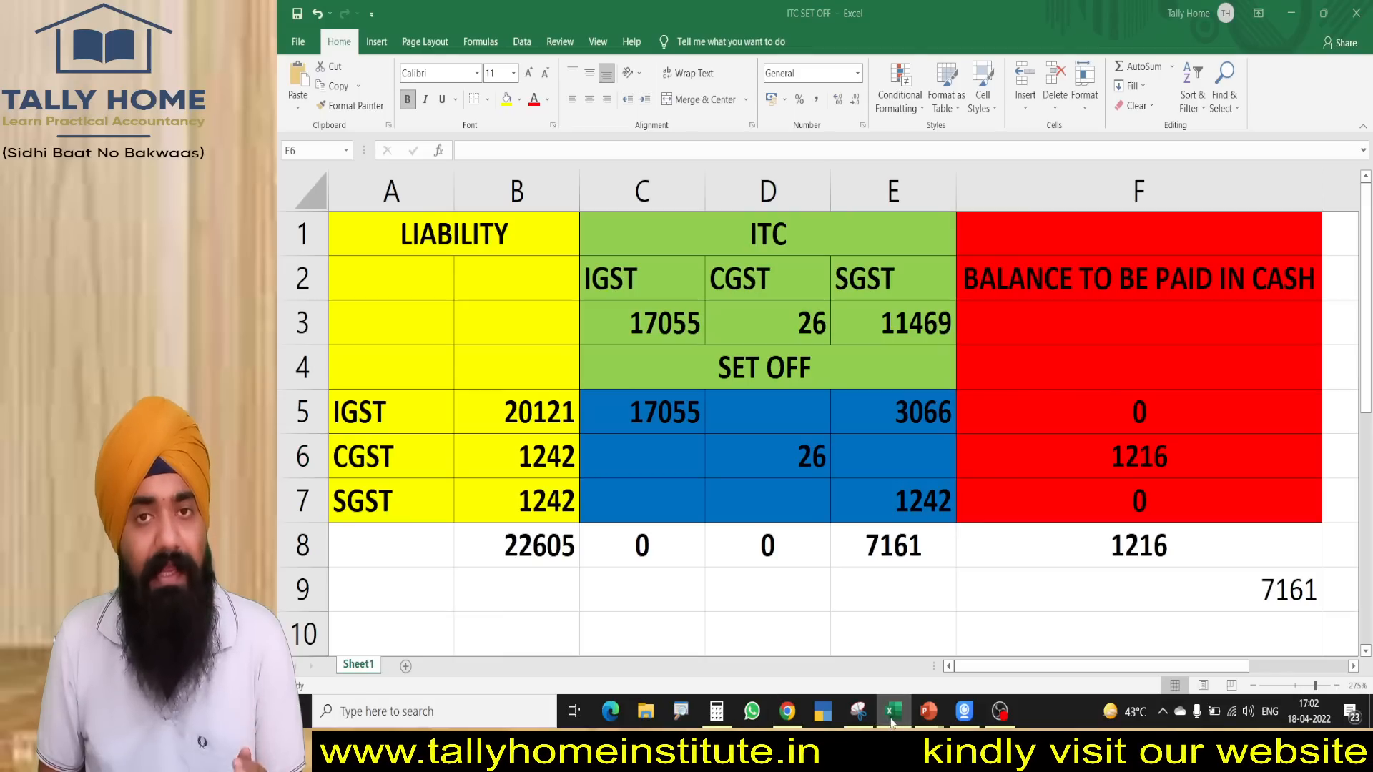
left_click(480, 7)
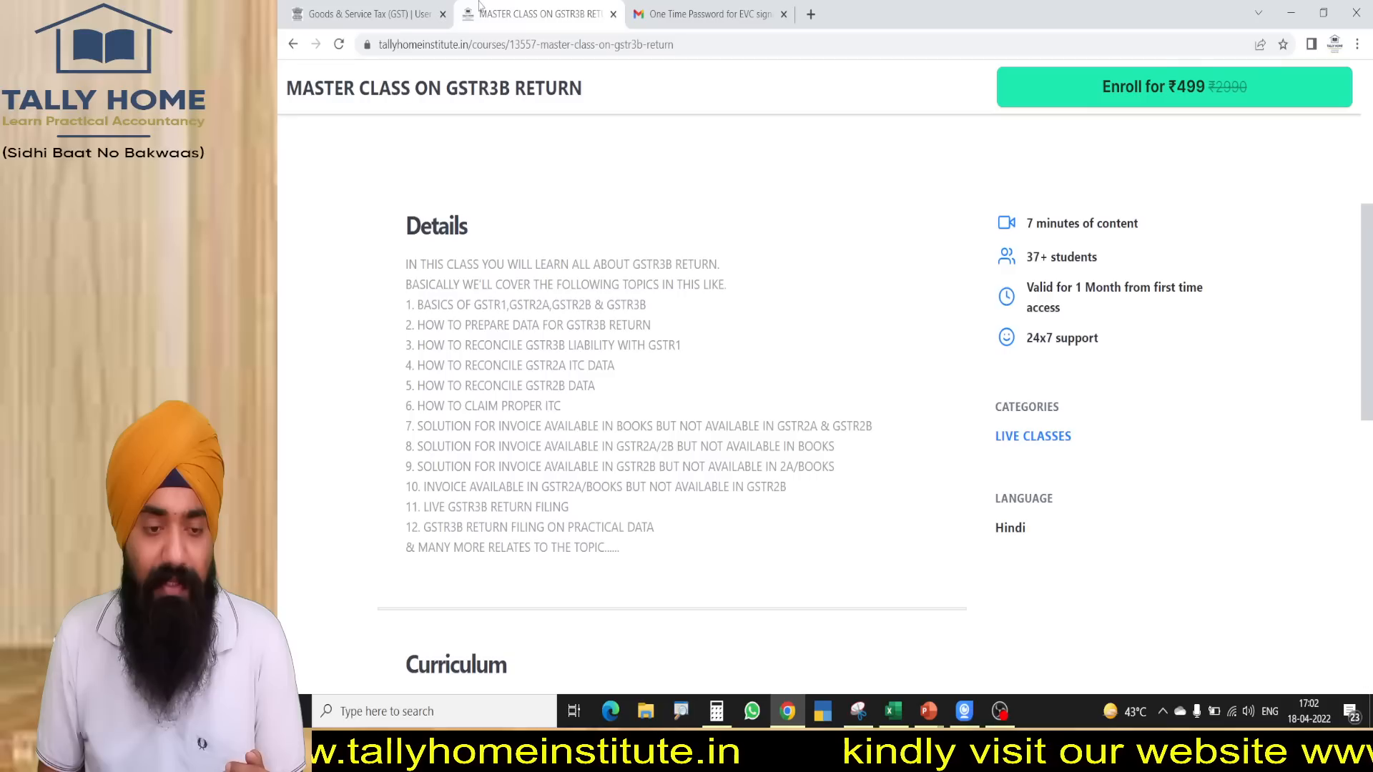
scroll(609, 414, "up", 5)
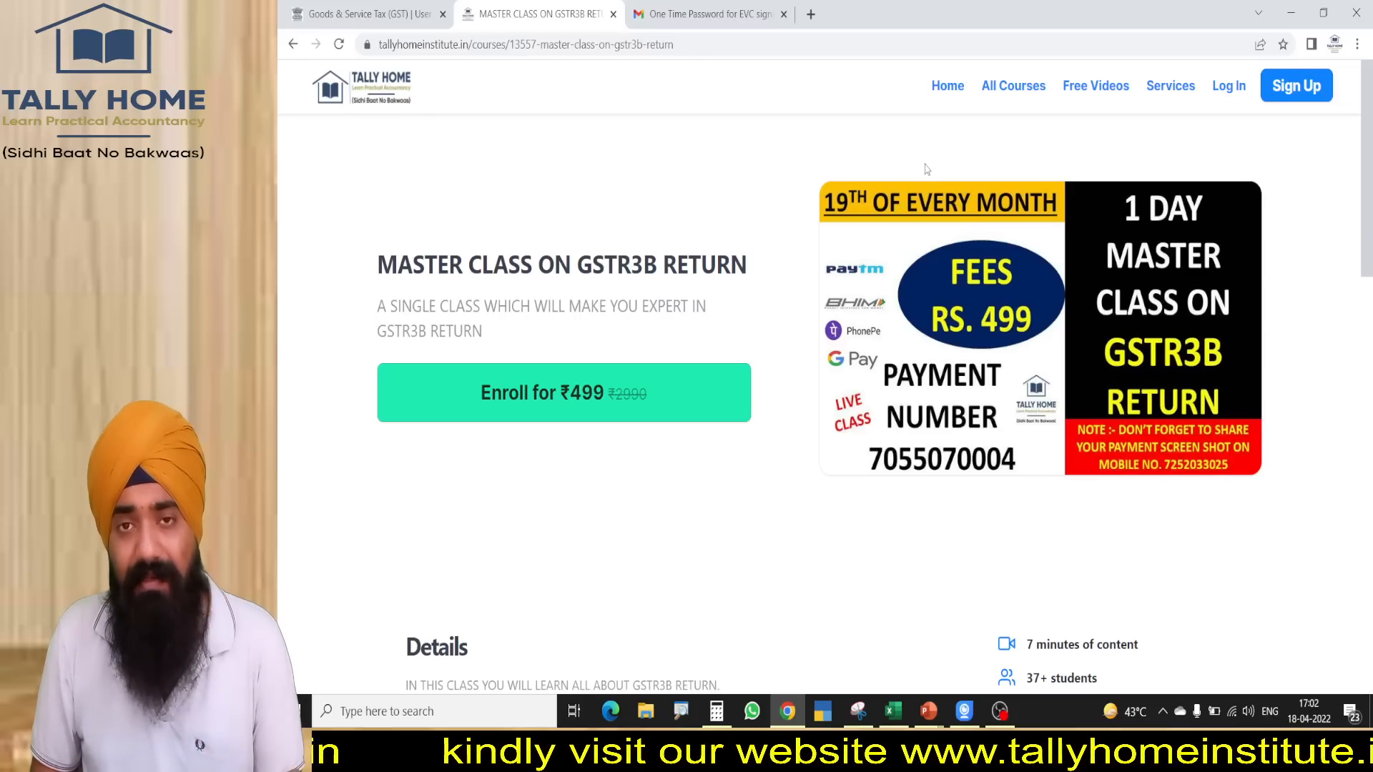
- Browse the institute's home page and all courses, and circle the recorded ALL IN ONE PRACTICAL ACCOUNTANCY COURSE with the green pen
left_click(948, 86)
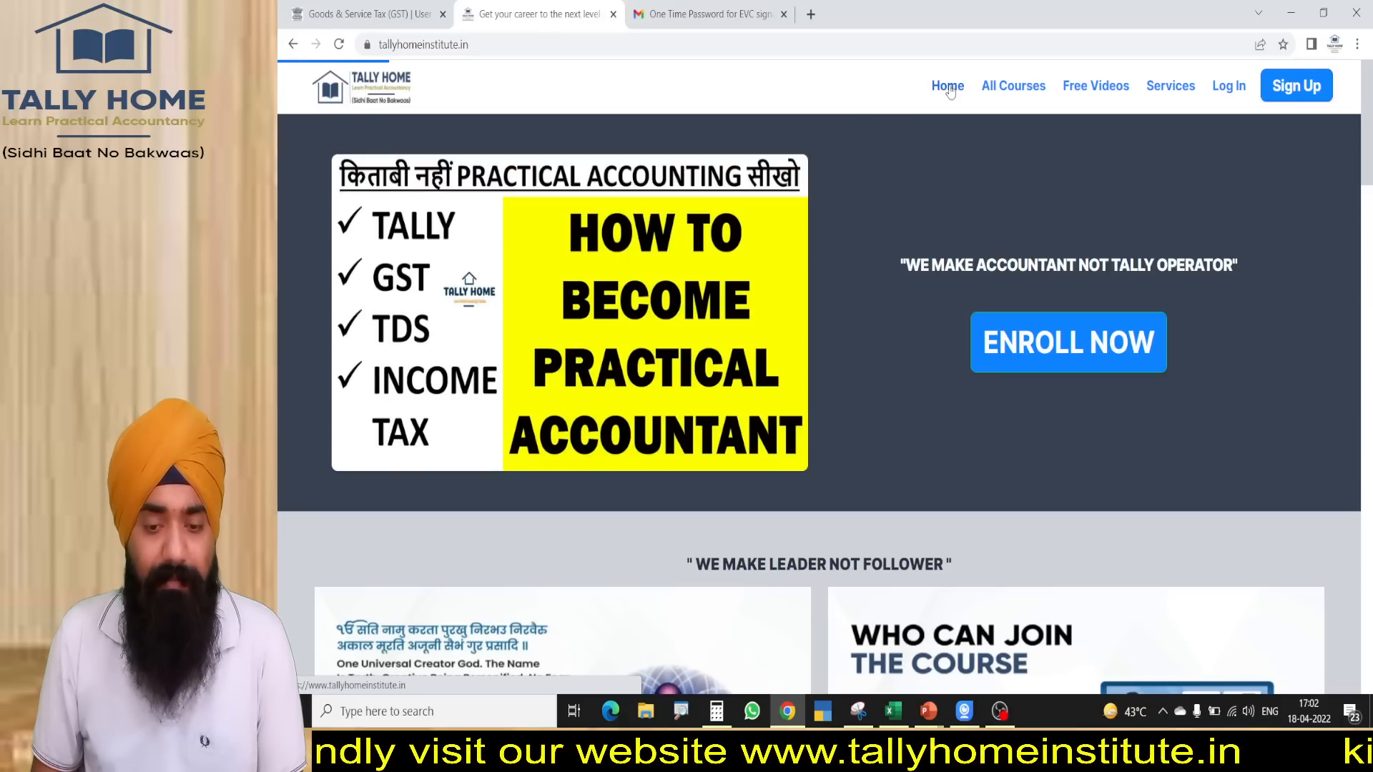
left_click(1014, 87)
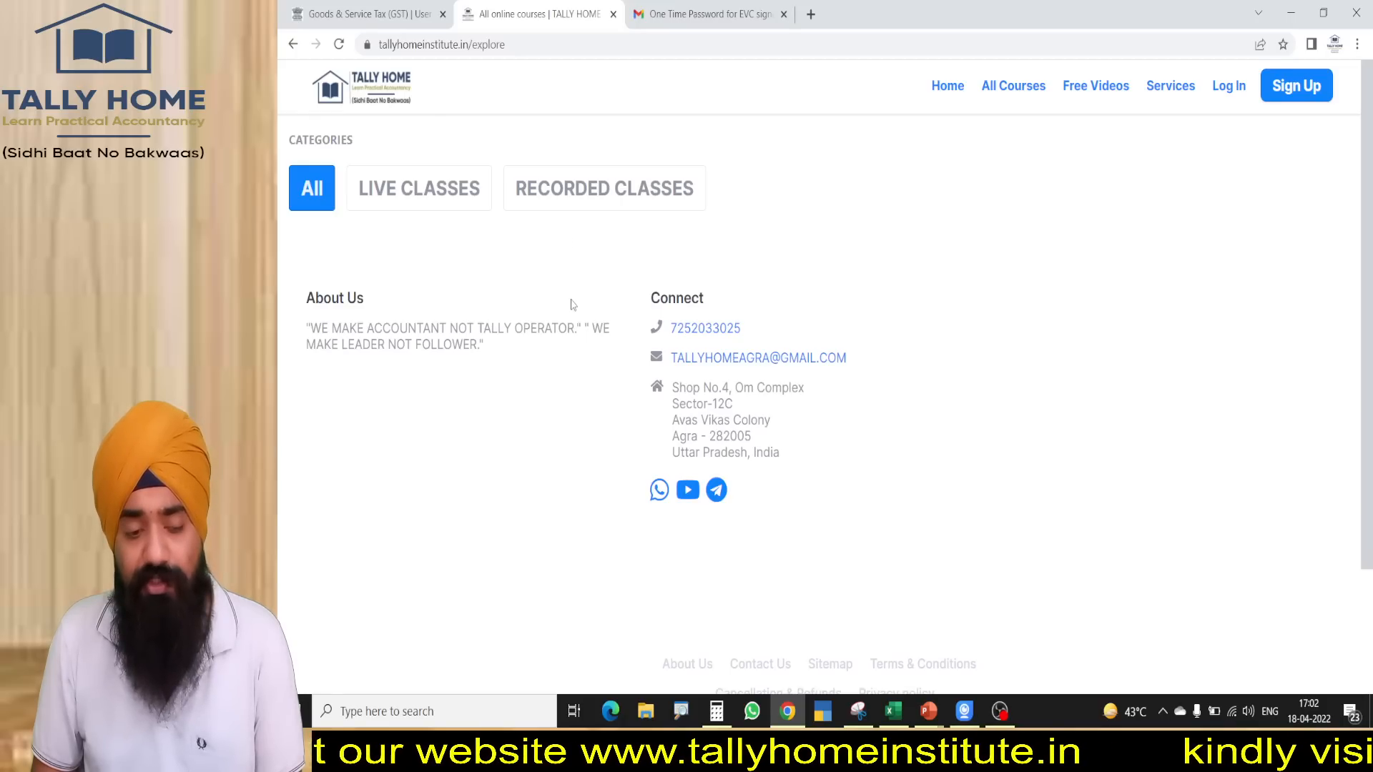
scroll(561, 359, "down", 6)
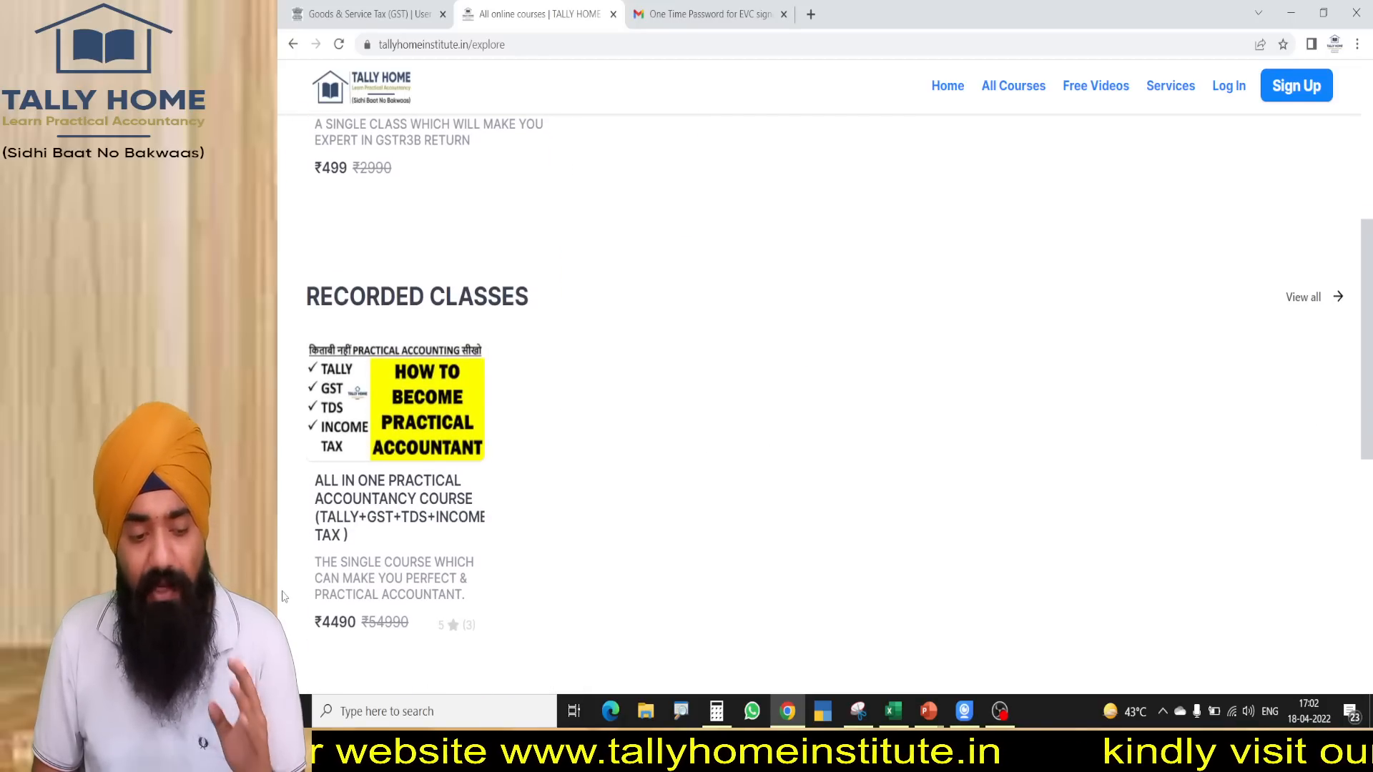
mouse_move(352, 473)
left_mouse_down()
mouse_move(1057, 612)
mouse_move(280, 457)
left_mouse_up()
mouse_move(371, 711)
left_mouse_down()
mouse_move(605, 586)
mouse_move(327, 708)
left_mouse_up()
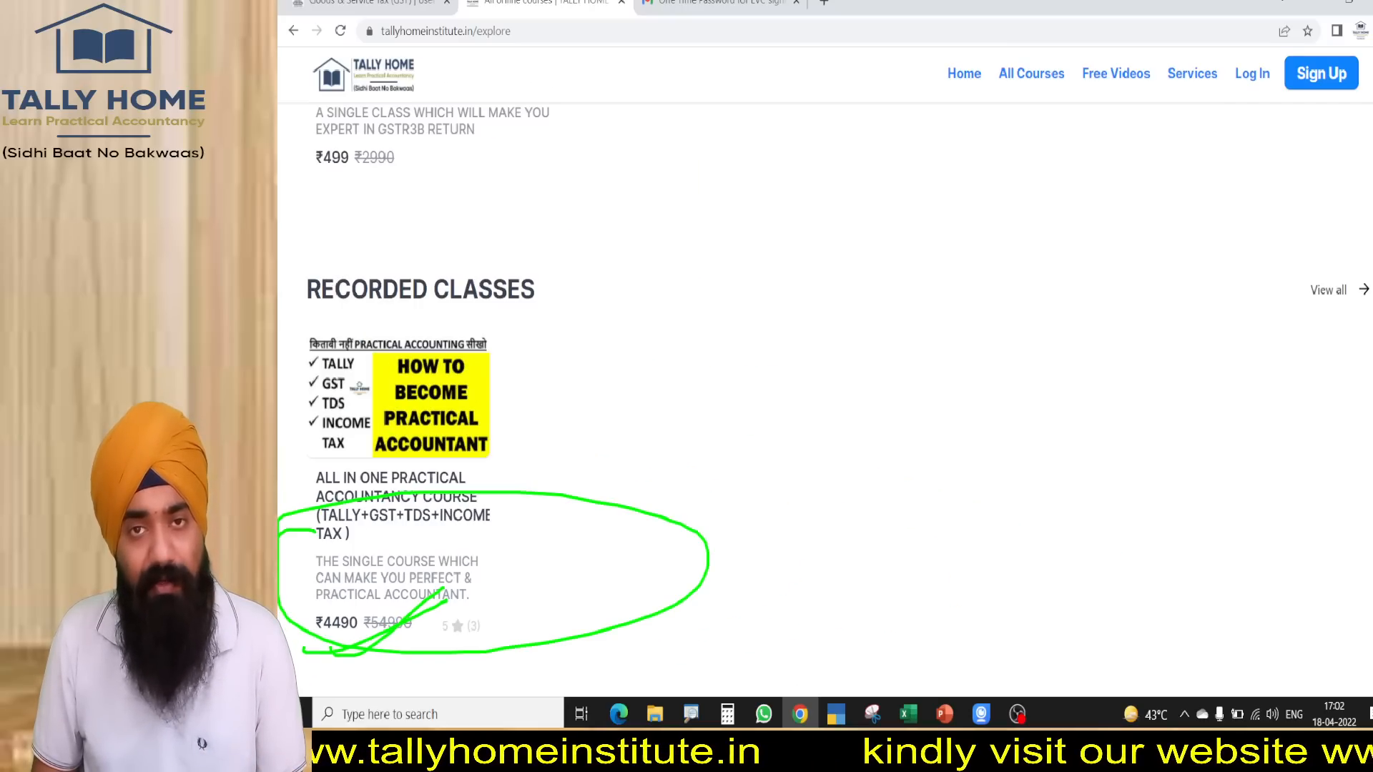